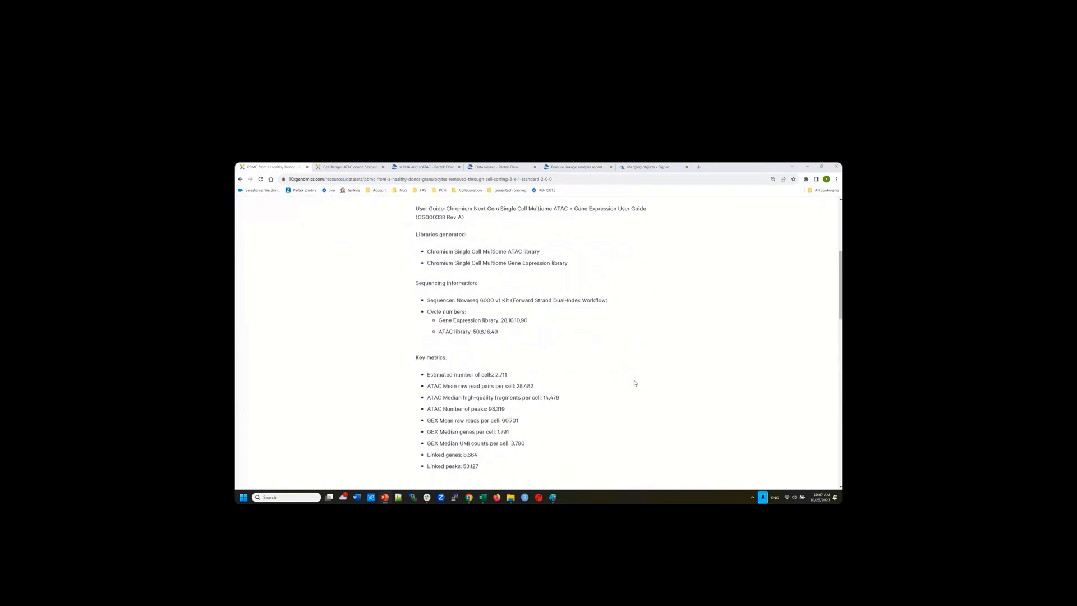
Scroll the PBMC dataset page past the key metrics to the Download in browser file table
{"action": "scroll", "coordinate": [635, 383], "scroll_direction": "down", "scroll_amount": 5}
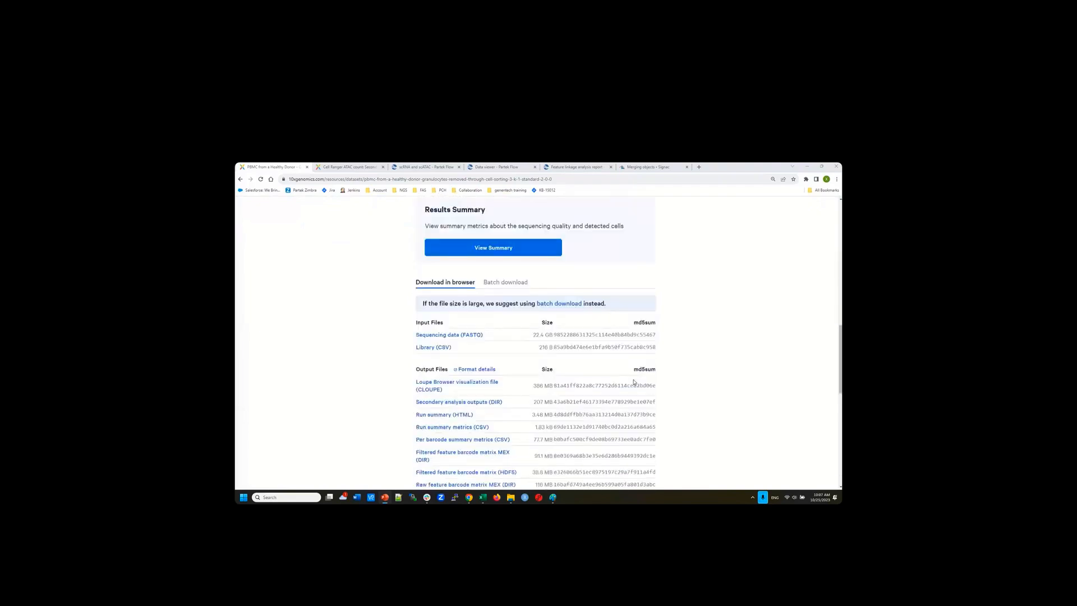
{"action": "scroll", "coordinate": [634, 382], "scroll_direction": "down", "scroll_amount": 2}
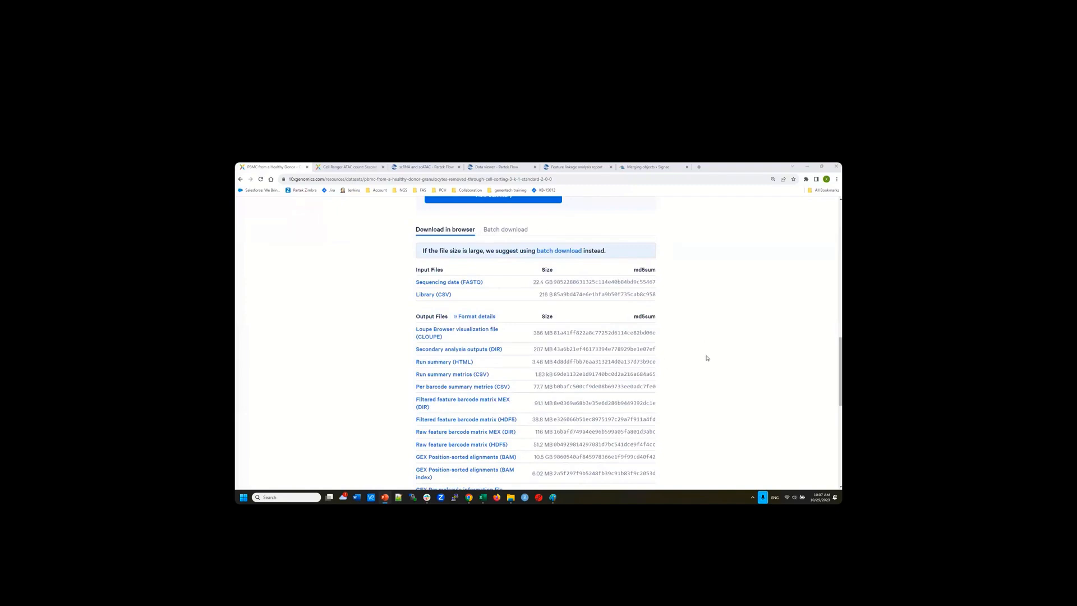
Open the Cell Ranger ATAC Understanding Output page from Format details and view its cellranger-atac output file listing
{"action": "left_click", "coordinate": [470, 319]}
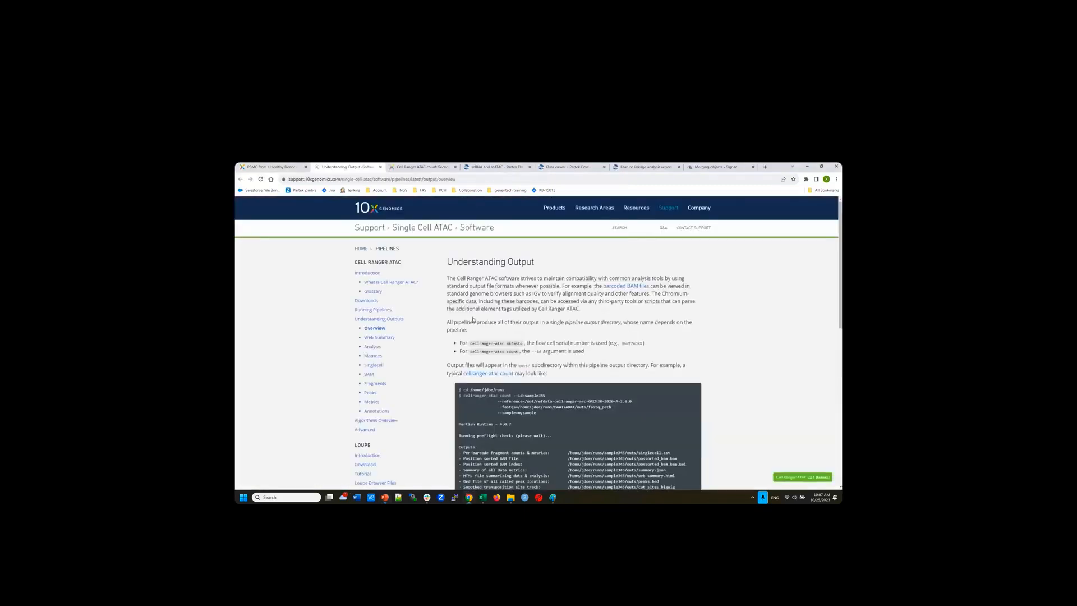
{"action": "scroll", "coordinate": [755, 405], "scroll_direction": "down", "scroll_amount": 2}
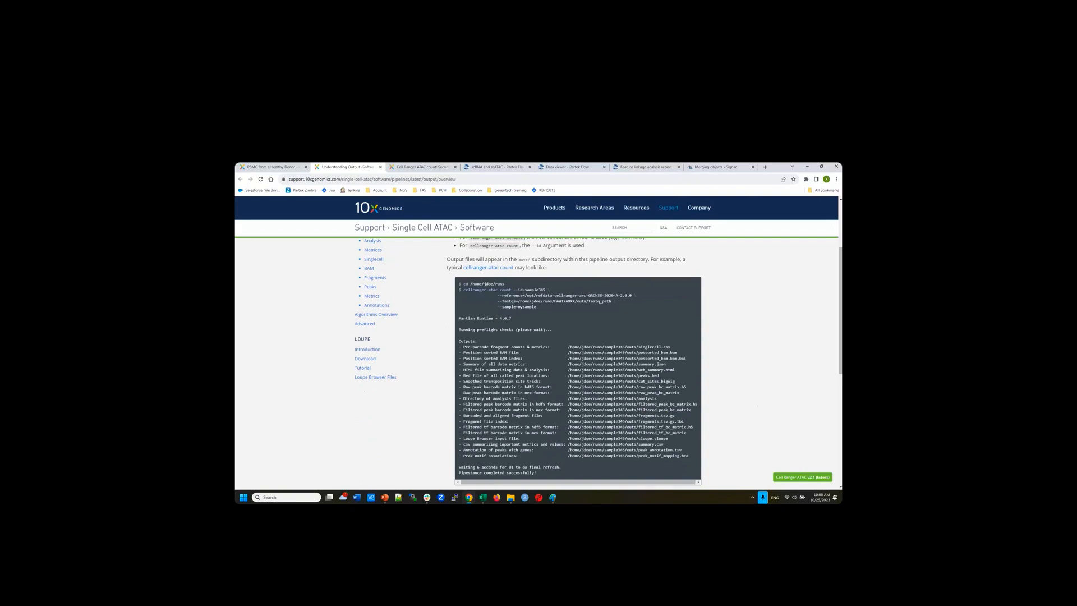
Return to the PBMC healthy-donor dataset page and scroll its input and output file table
{"action": "left_click", "coordinate": [270, 169]}
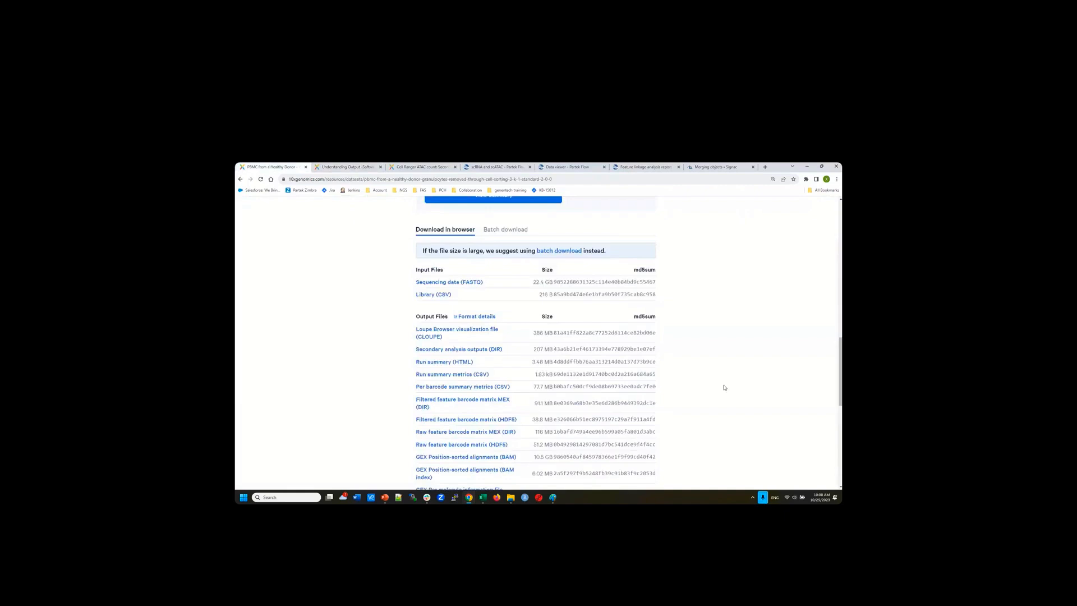
{"action": "scroll", "coordinate": [724, 387], "scroll_direction": "down", "scroll_amount": 2}
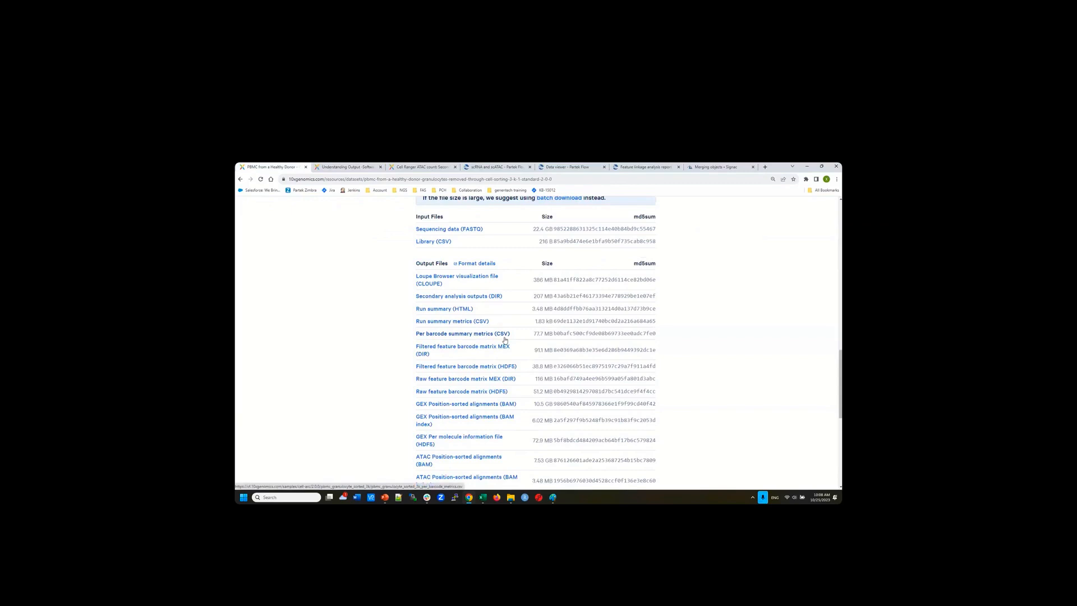
Bring up the local '3K PBMC cell sorting' folder in File Explorer and shift it right
{"action": "left_click", "coordinate": [511, 499]}
{"action": "left_click_drag", "start_coordinate": [565, 241], "coordinate": [610, 242]}
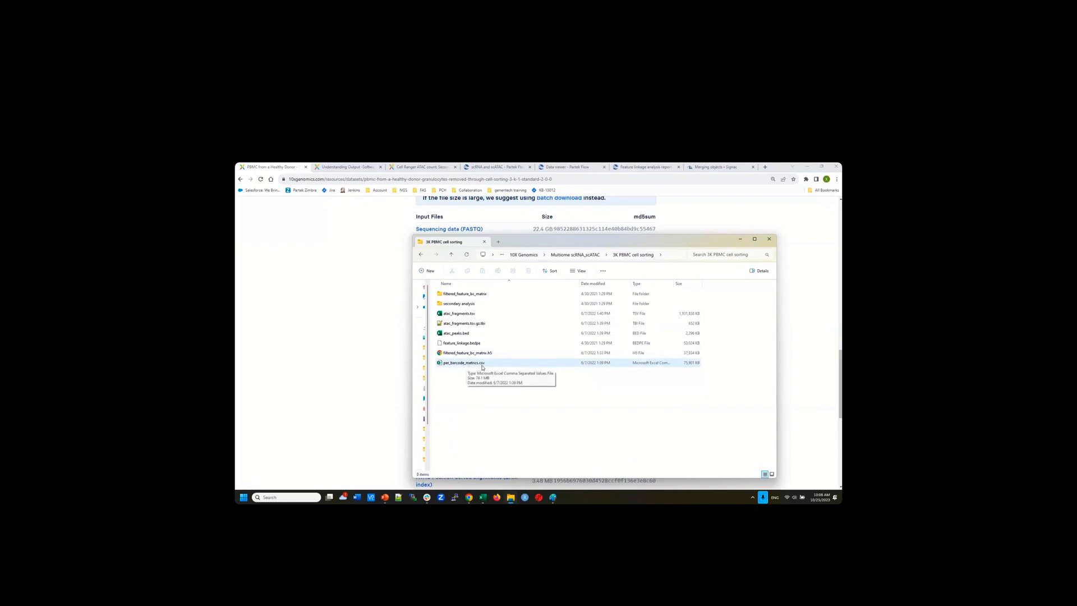
{"action": "mouse_move", "coordinate": [483, 501]}
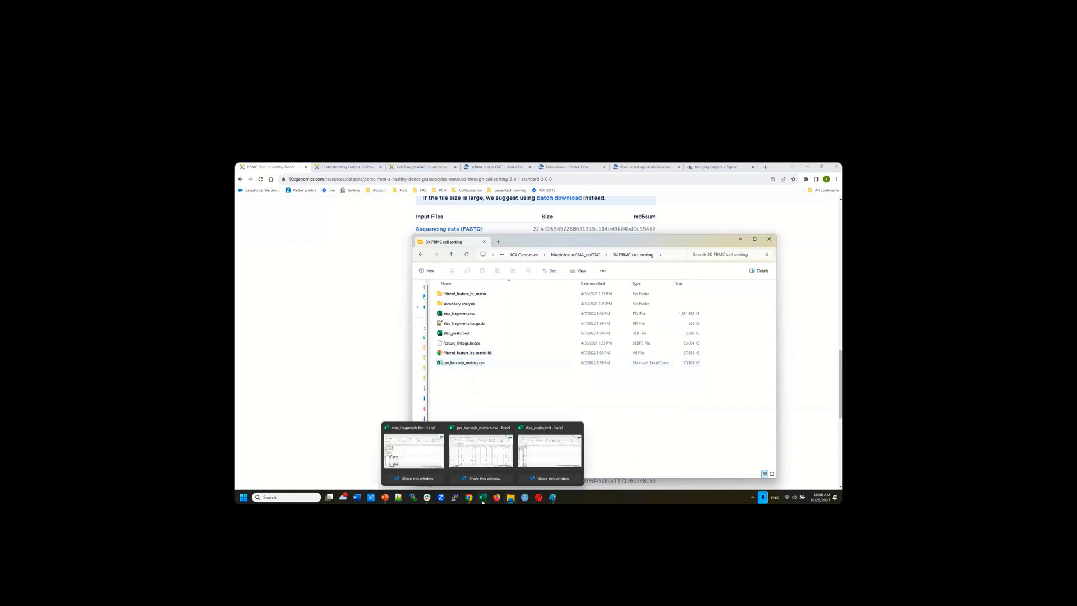
{"action": "left_click", "coordinate": [475, 429]}
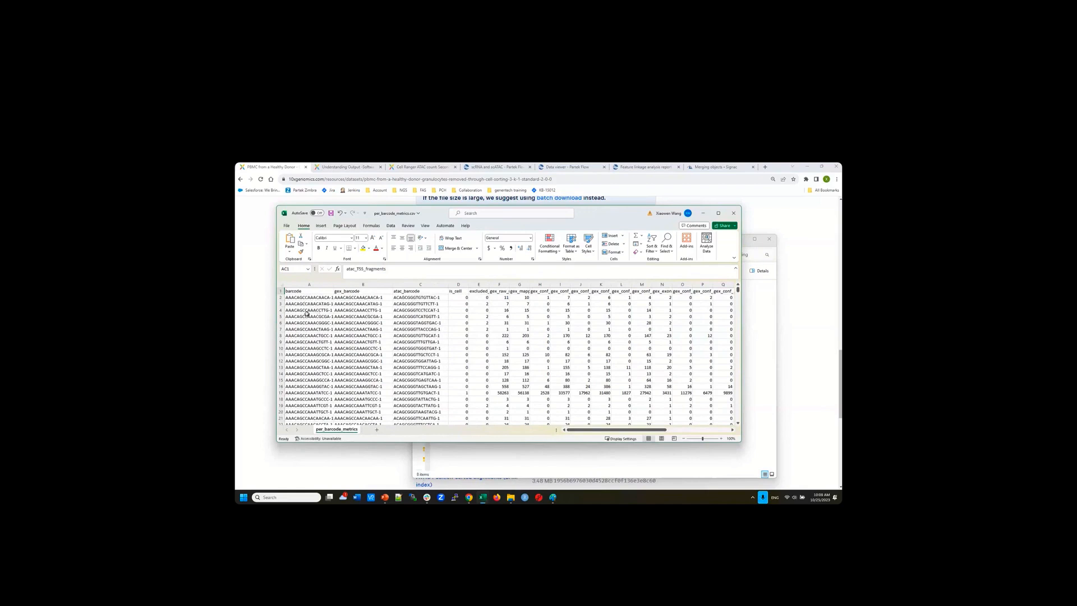
{"action": "left_click", "coordinate": [458, 291]}
{"action": "left_click", "coordinate": [484, 291]}
{"action": "left_click", "coordinate": [497, 291]}
{"action": "left_click_drag", "start_coordinate": [620, 432], "coordinate": [683, 429]}
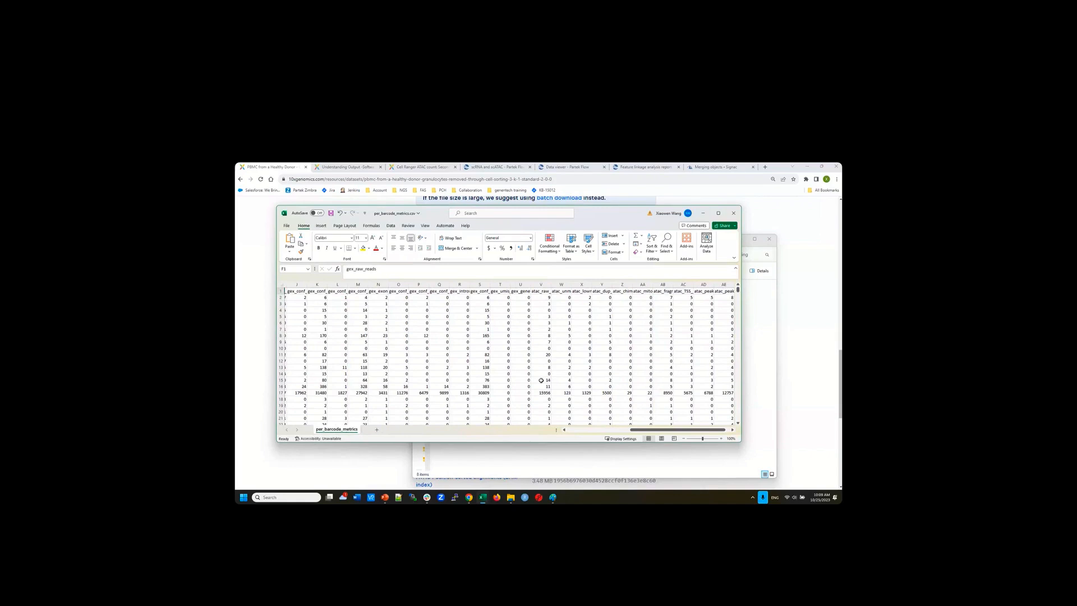
{"action": "left_click", "coordinate": [702, 214]}
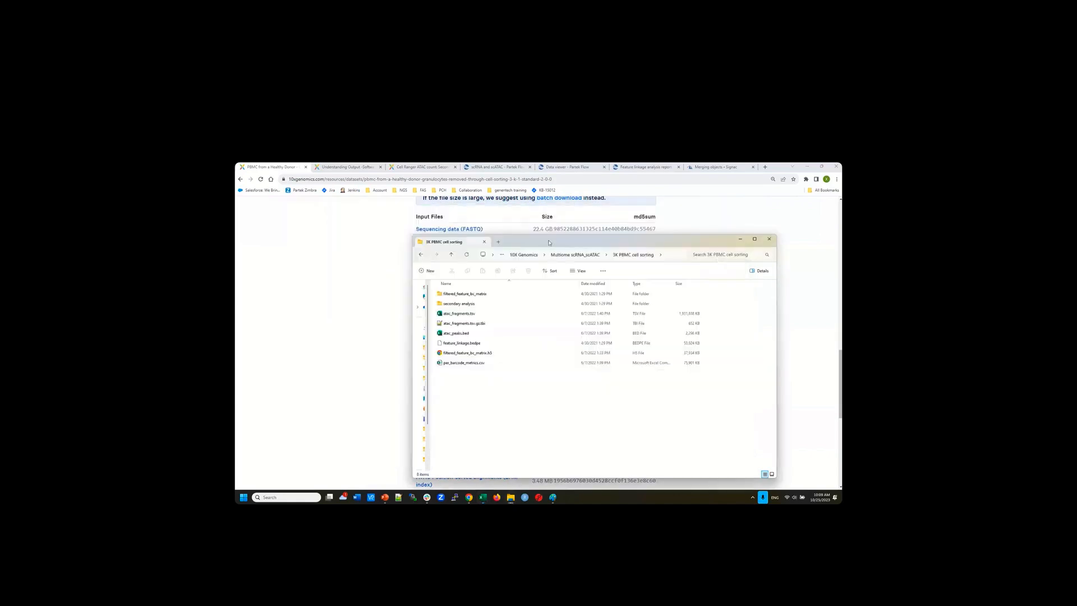
{"action": "left_click", "coordinate": [265, 170]}
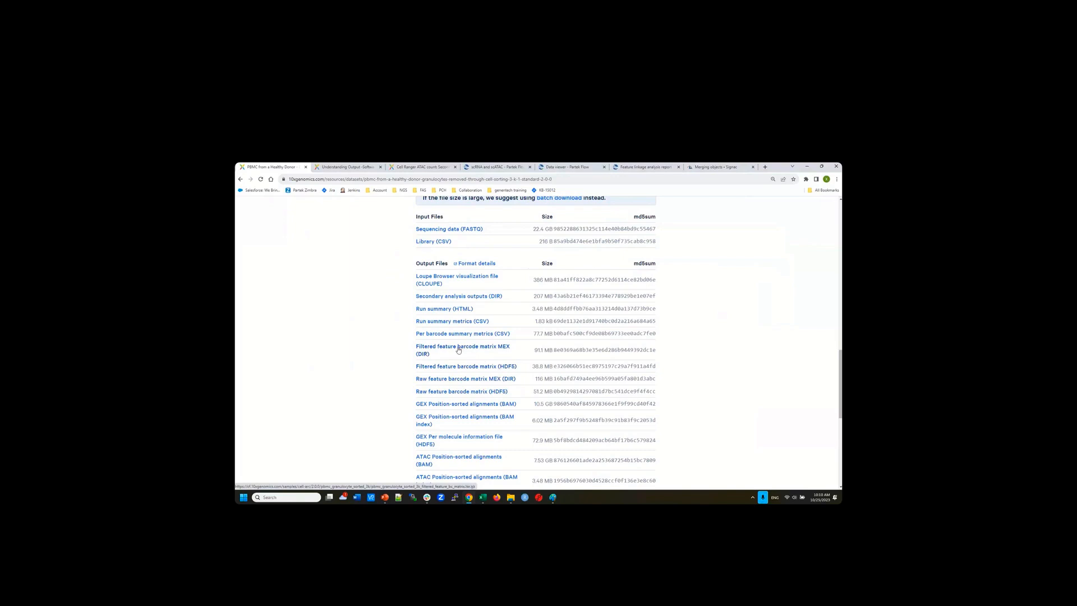
{"action": "left_click", "coordinate": [511, 498]}
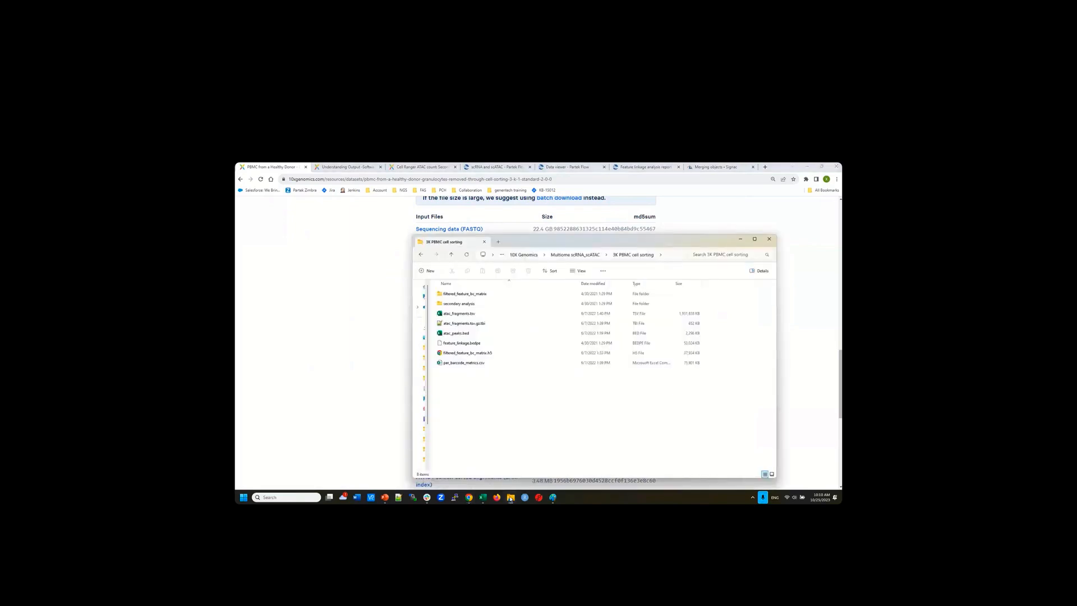
{"action": "left_click", "coordinate": [473, 354]}
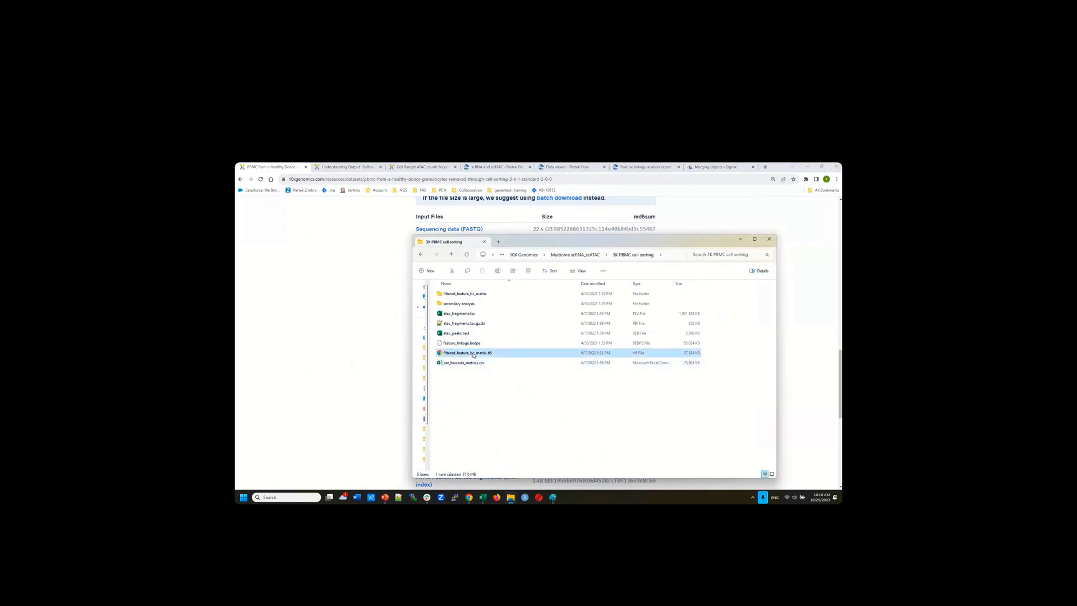
{"action": "mouse_move", "coordinate": [610, 243]}
{"action": "left_mouse_down"}
{"action": "mouse_move", "coordinate": [695, 250]}
{"action": "mouse_move", "coordinate": [607, 241]}
{"action": "left_mouse_up"}
Open filtered_feature_bc_matrix to show barcodes.tsv.gz, features.tsv.gz and matrix.mtx.gz
{"action": "double_click", "coordinate": [480, 299]}
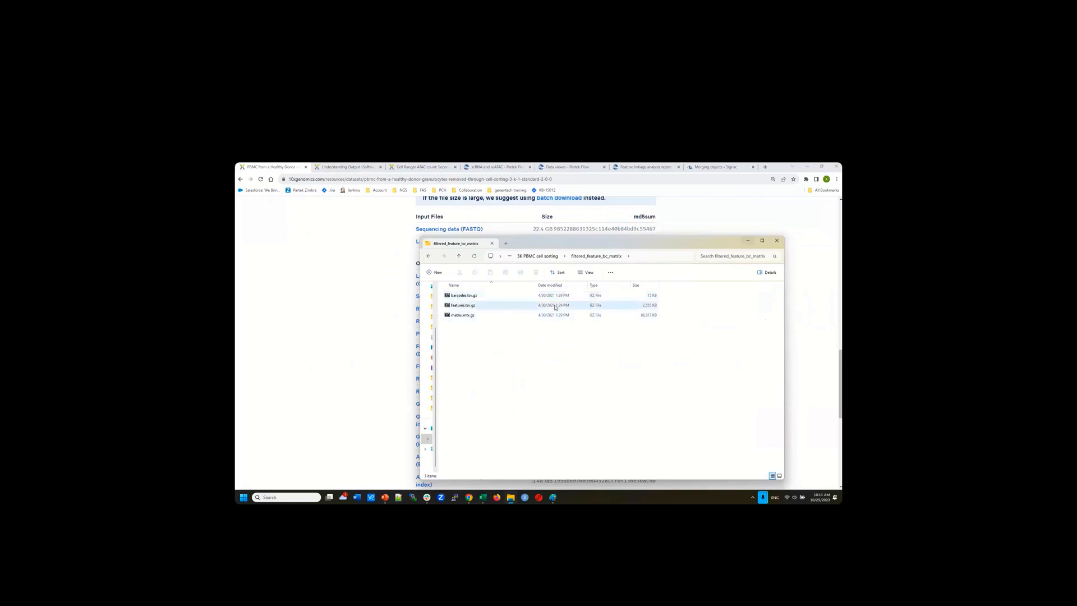
Minimize Explorer and scroll the dataset page to the ATAC fragment, peak and annotation outputs
{"action": "left_click", "coordinate": [746, 243]}
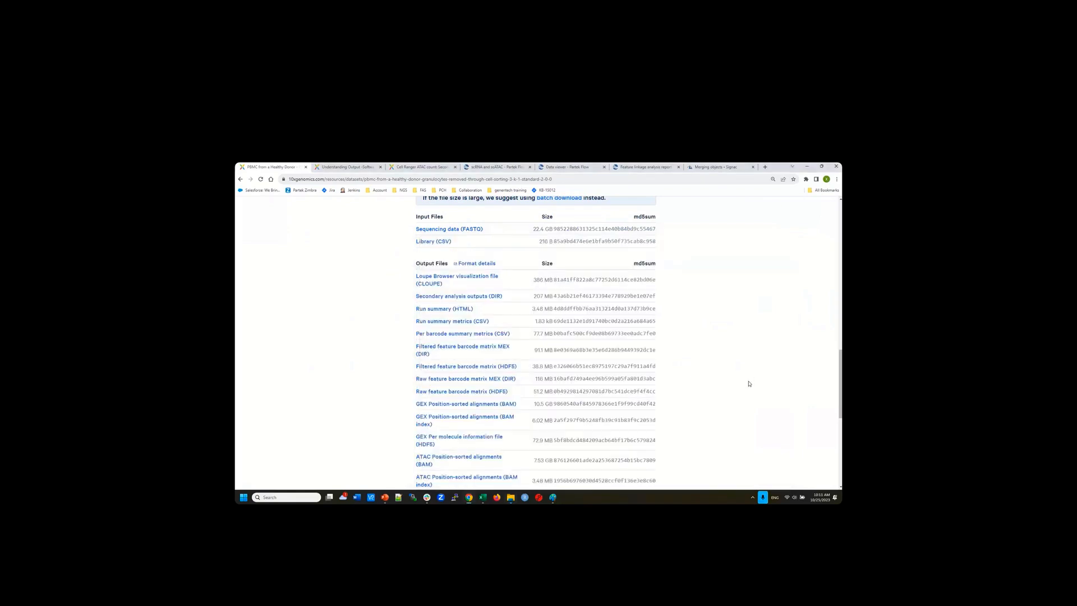
{"action": "scroll", "coordinate": [749, 384], "scroll_direction": "down", "scroll_amount": 1}
{"action": "scroll", "coordinate": [749, 383], "scroll_direction": "down", "scroll_amount": 2}
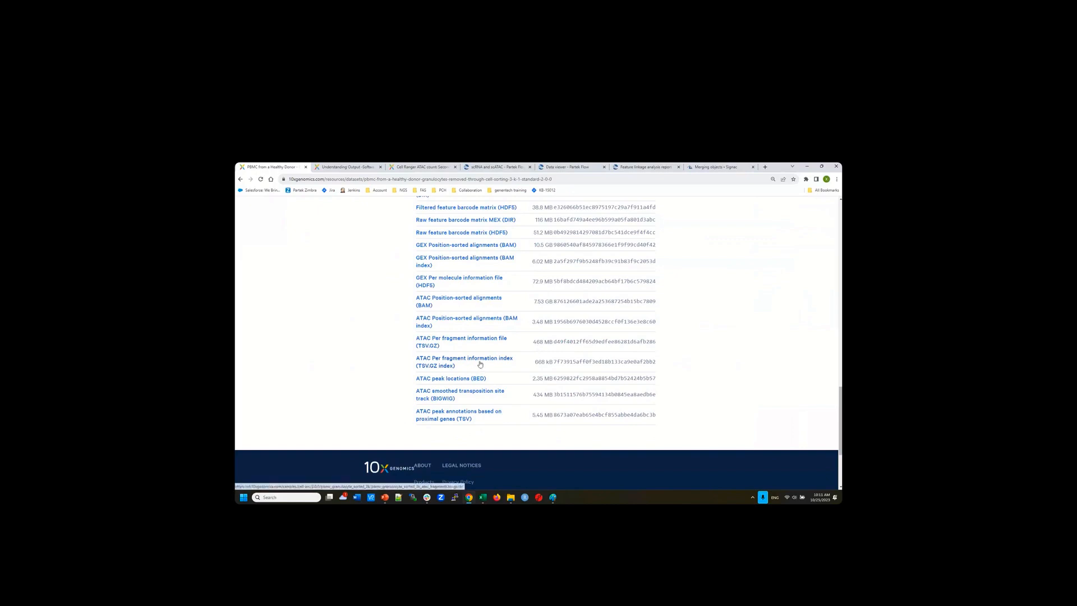
Restore File Explorer and go up to the parent '3K PBMC cell sorting' folder
{"action": "left_click", "coordinate": [511, 498]}
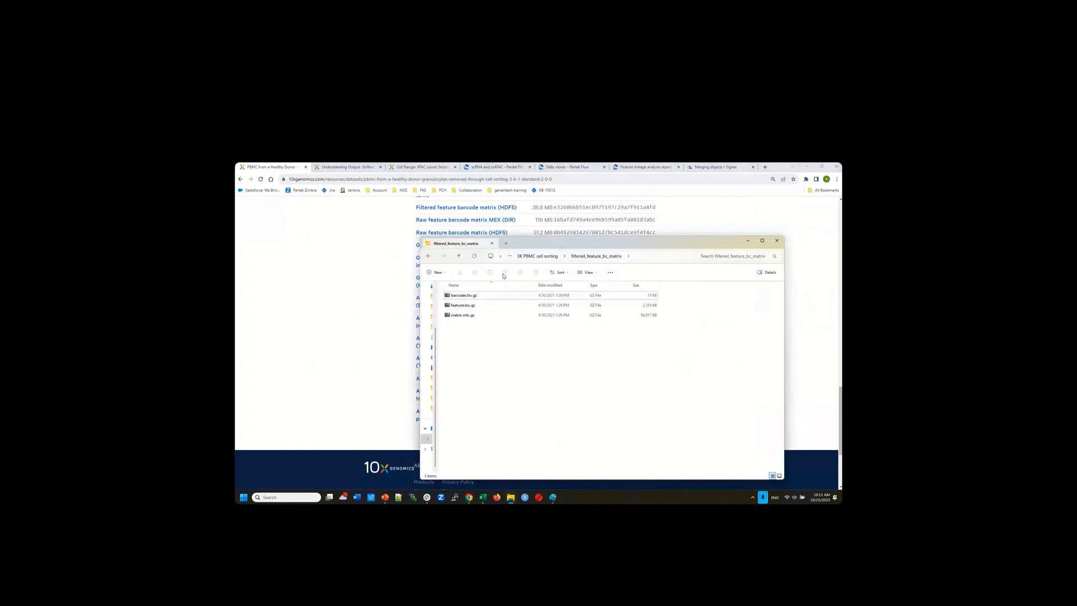
{"action": "left_click", "coordinate": [459, 256]}
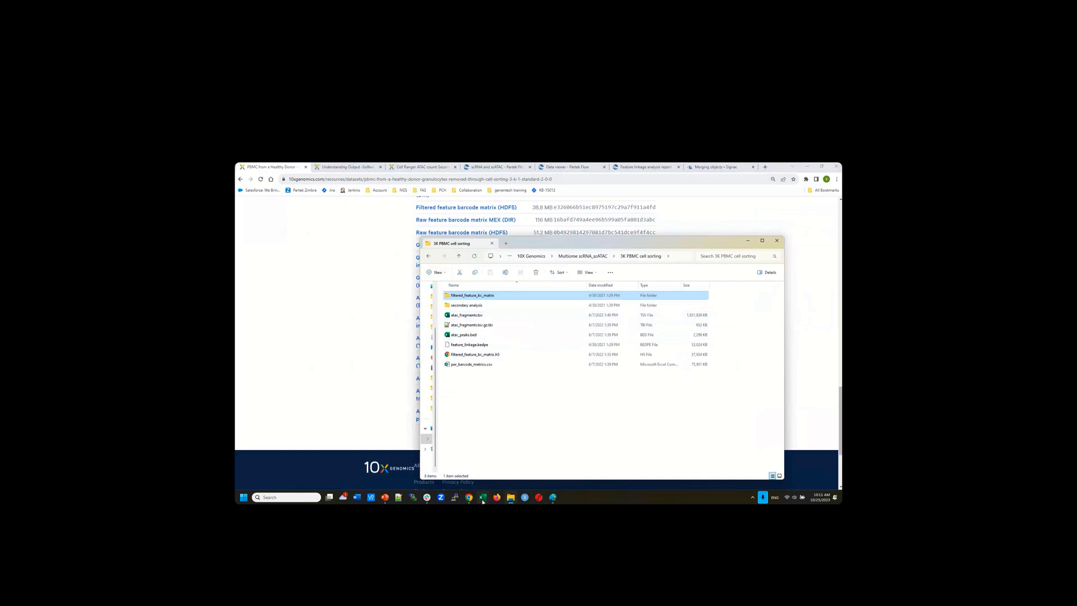
{"action": "mouse_move", "coordinate": [482, 501]}
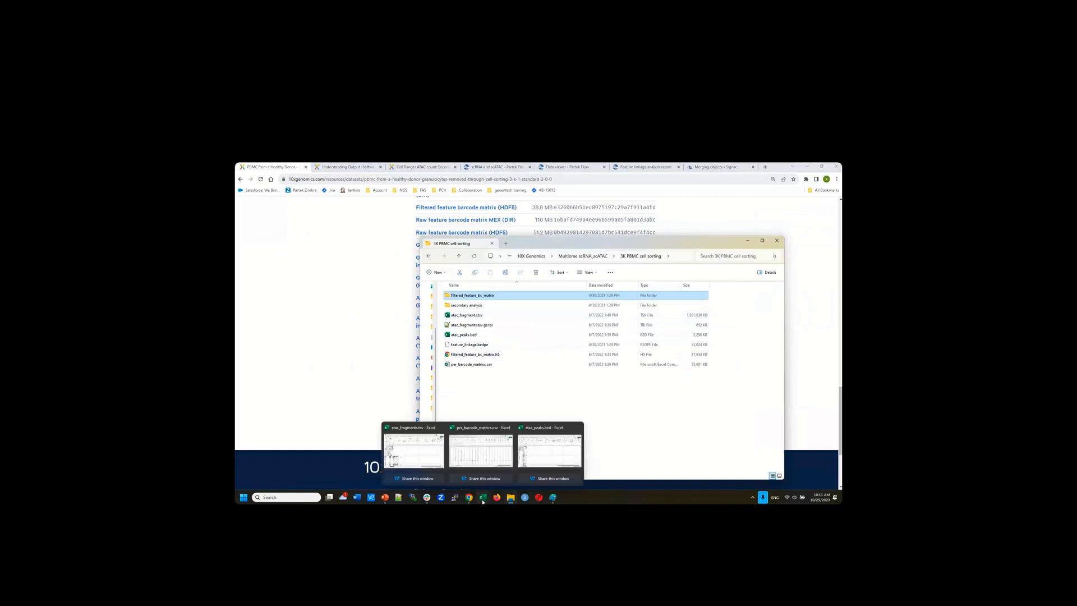
In atac_fragments.tsv, widen column D so barcodes like TTTAGCAAGGTAGCTT-1 show fully
{"action": "left_click", "coordinate": [406, 430]}
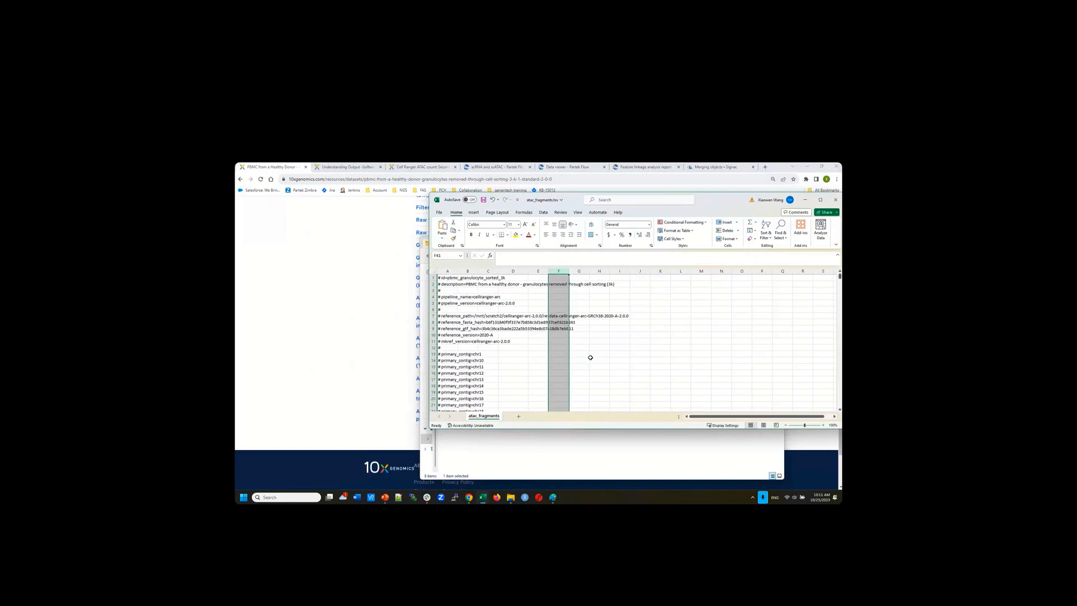
{"action": "scroll", "coordinate": [541, 353], "scroll_direction": "down", "scroll_amount": 15}
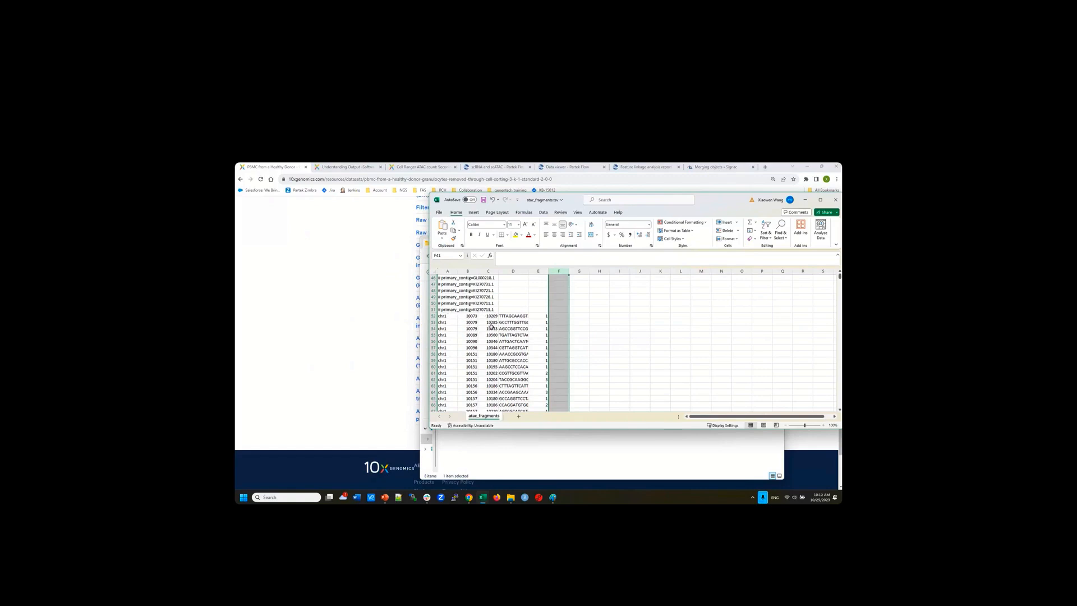
{"action": "left_click", "coordinate": [507, 317]}
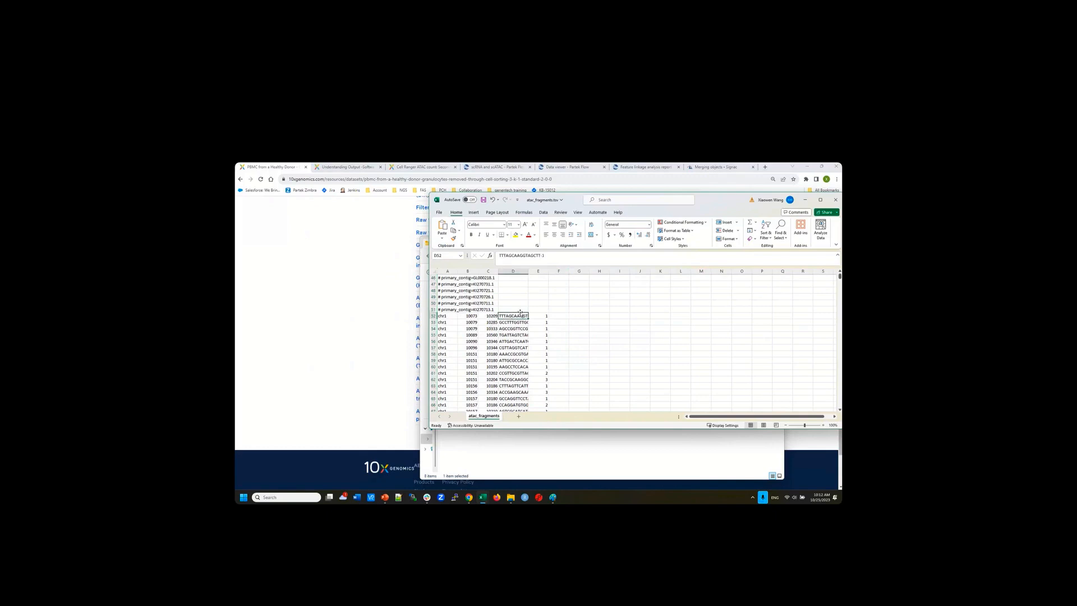
{"action": "left_click_drag", "start_coordinate": [527, 270], "coordinate": [549, 270]}
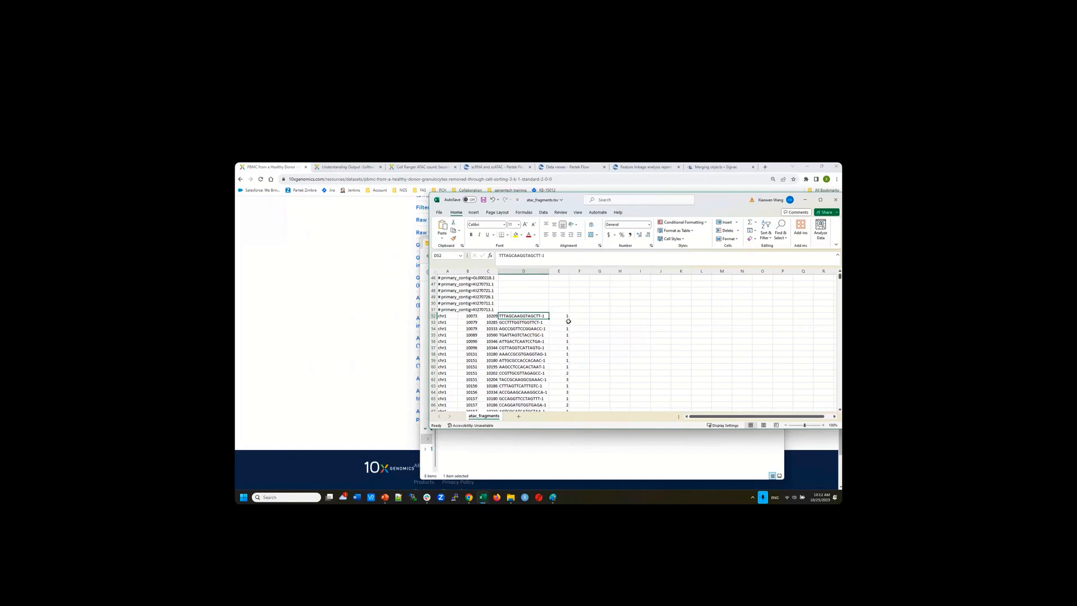
{"action": "scroll", "coordinate": [561, 347], "scroll_direction": "down", "scroll_amount": 5}
{"action": "scroll", "coordinate": [562, 348], "scroll_direction": "up", "scroll_amount": 5}
Put Excel away to show the '3K PBMC cell sorting' folder in File Explorer
{"action": "left_click", "coordinate": [804, 200]}
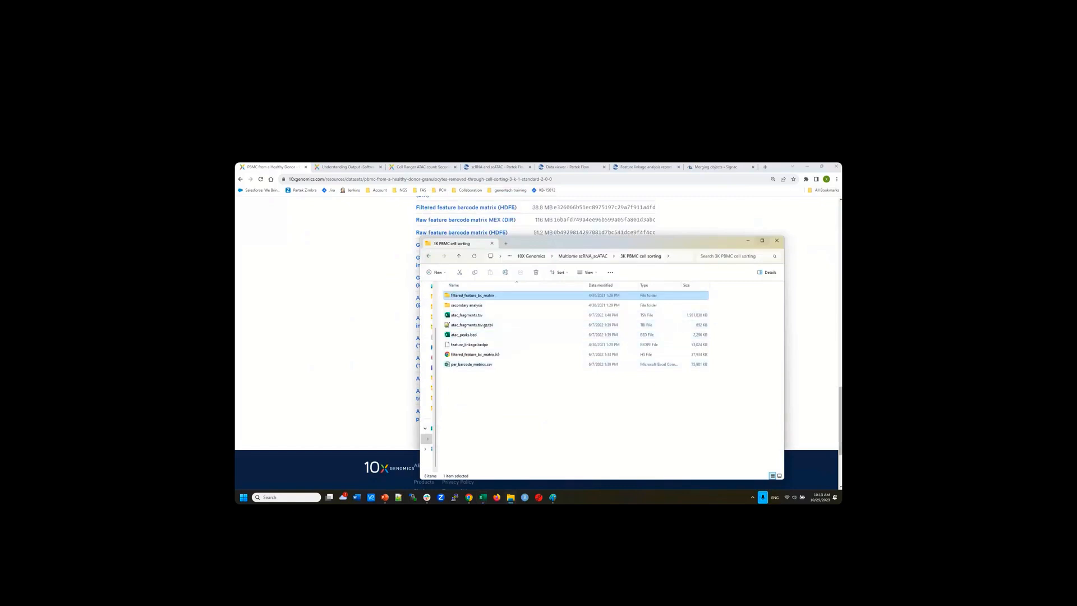
{"action": "mouse_move", "coordinate": [482, 498]}
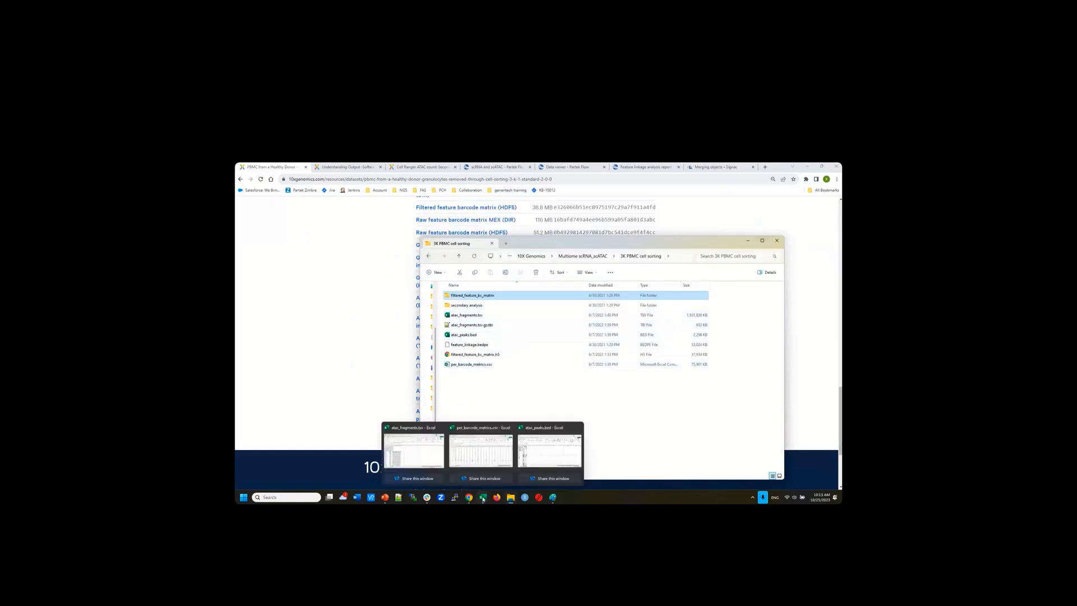
Check atac_peaks.bed row 52's chromosome, start and end (10660), then reopen filtered_feature_bc_matrix
{"action": "left_click", "coordinate": [546, 432]}
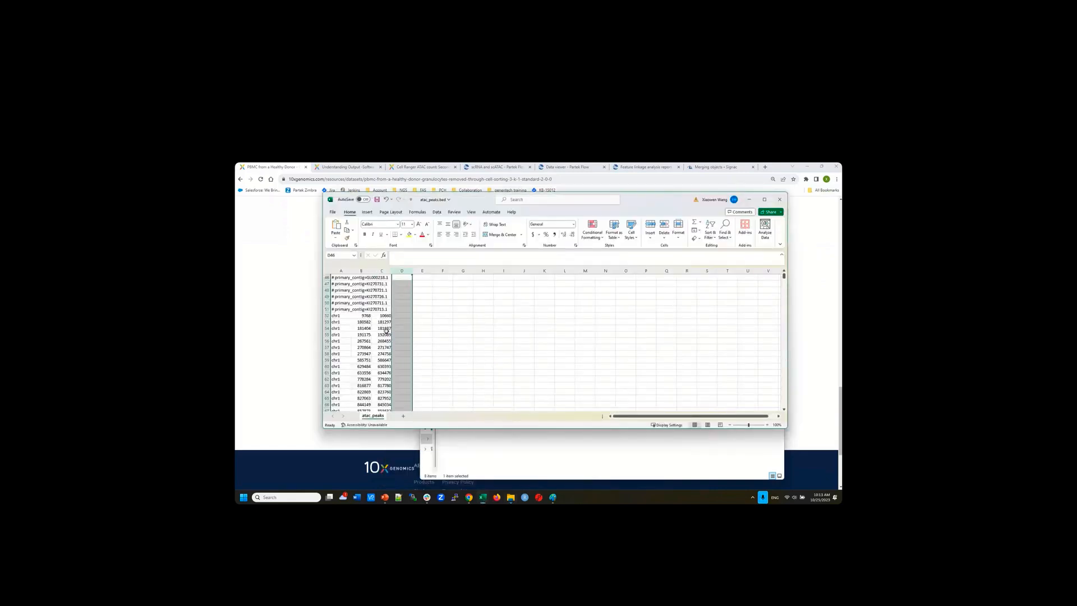
{"action": "scroll", "coordinate": [376, 329], "scroll_direction": "up", "scroll_amount": 3}
{"action": "scroll", "coordinate": [377, 339], "scroll_direction": "down", "scroll_amount": 3}
{"action": "left_click", "coordinate": [340, 317]}
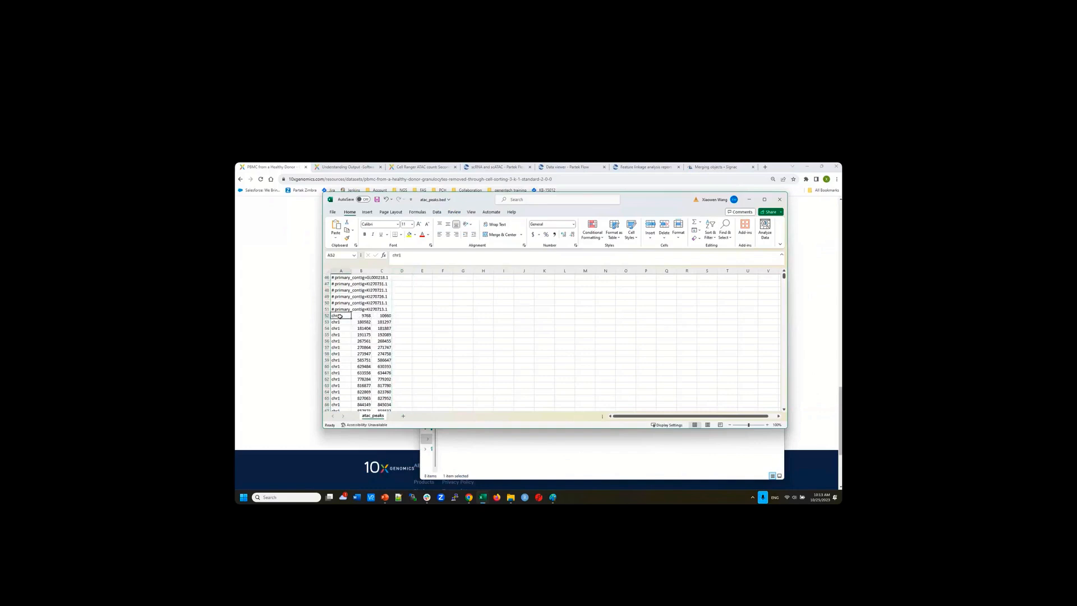
{"action": "left_click", "coordinate": [363, 316]}
{"action": "left_click", "coordinate": [384, 315]}
{"action": "left_click", "coordinate": [584, 461]}
{"action": "double_click", "coordinate": [464, 297]}
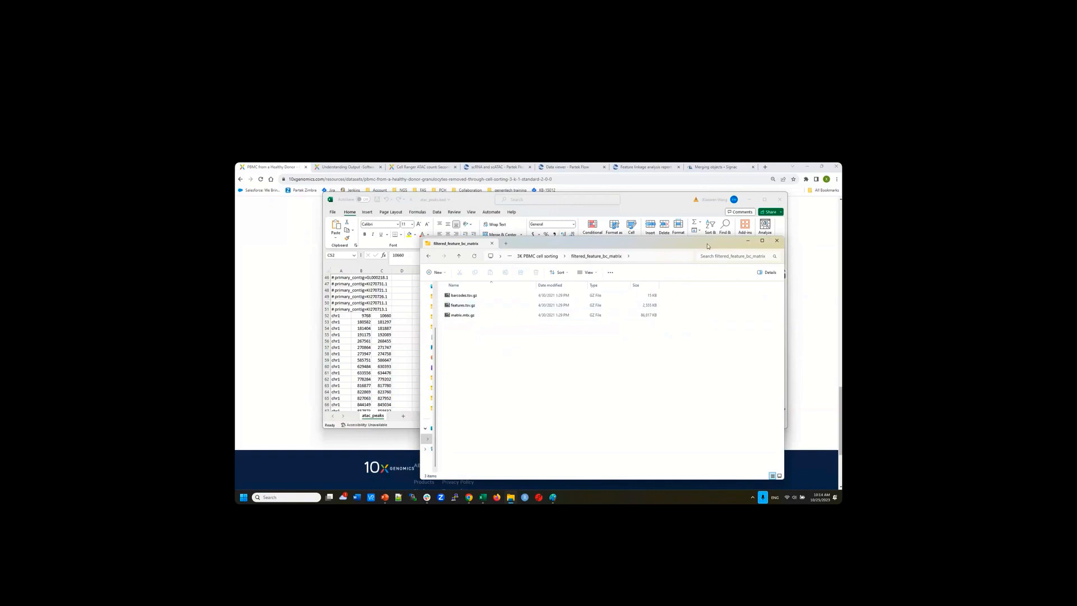
Hide File Explorer and bring the 10x Genomics PBMC dataset page forward
{"action": "left_click", "coordinate": [747, 240]}
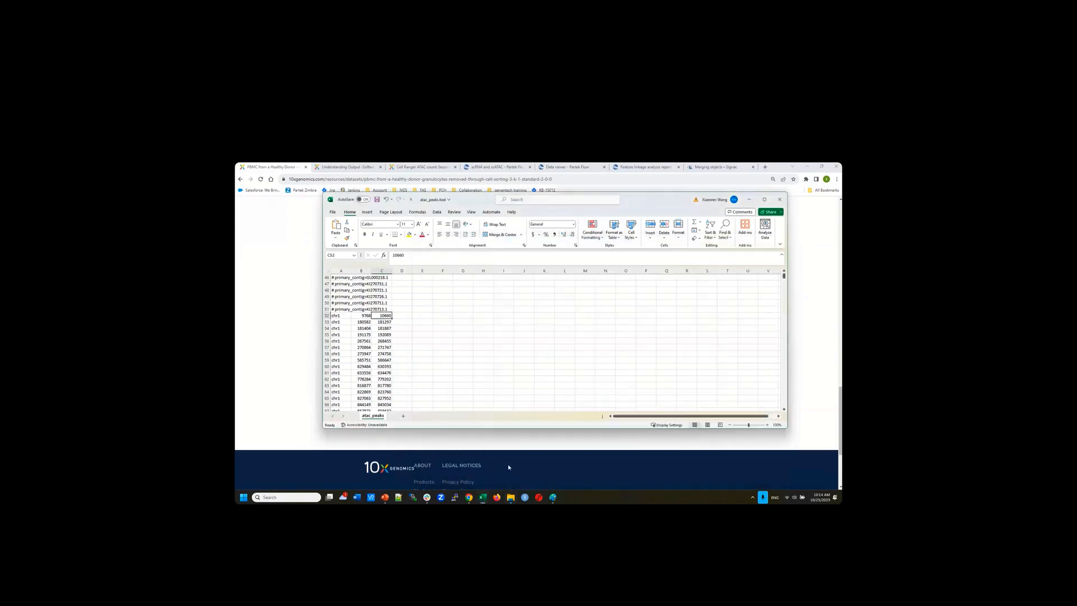
{"action": "mouse_move", "coordinate": [469, 497]}
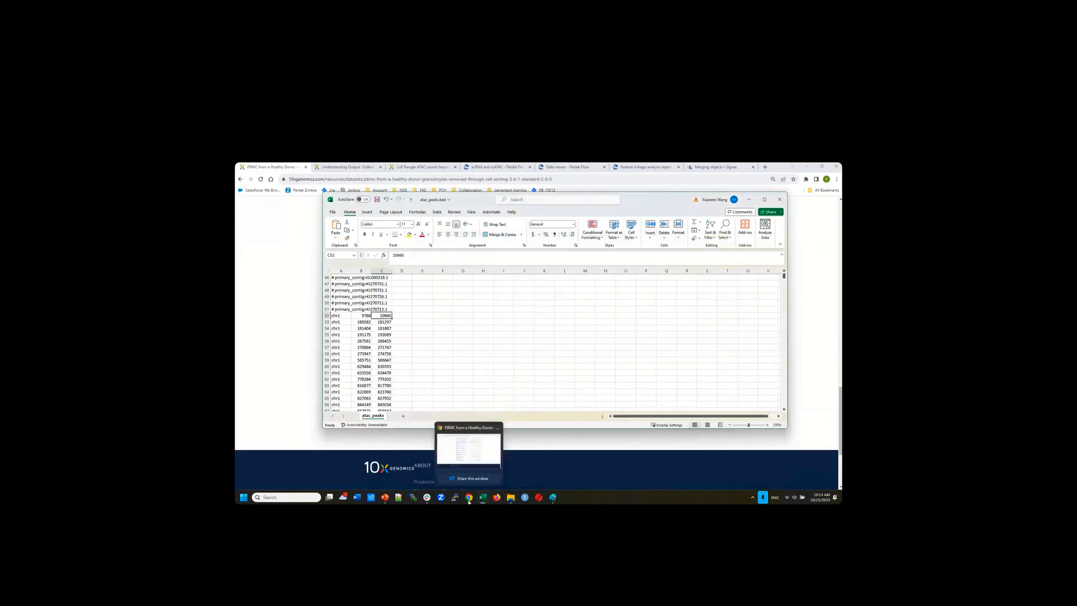
{"action": "left_click", "coordinate": [471, 434]}
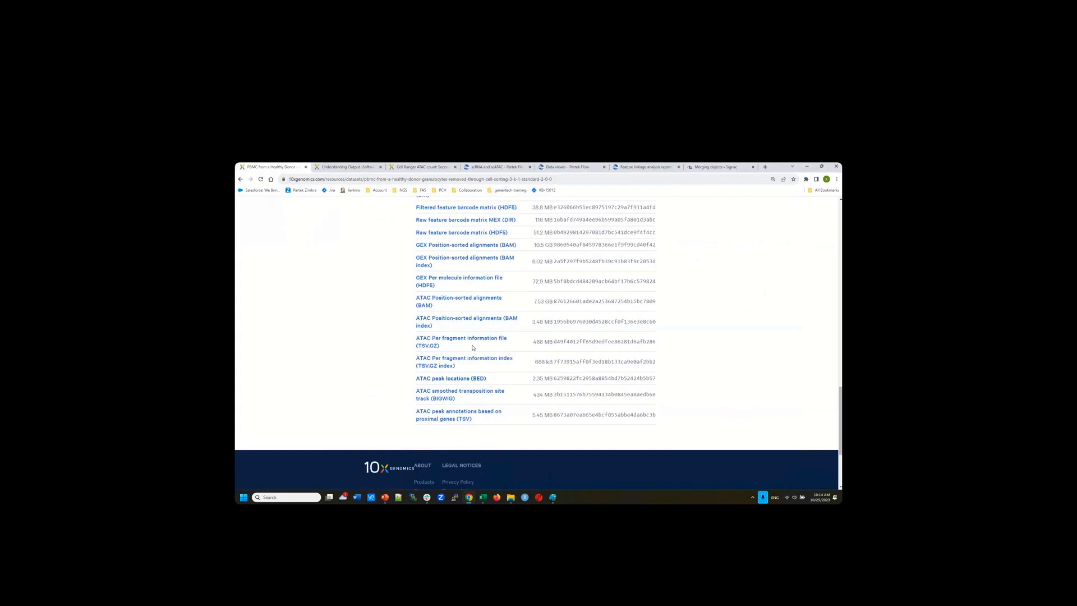
{"action": "scroll", "coordinate": [472, 347], "scroll_direction": "up", "scroll_amount": 2}
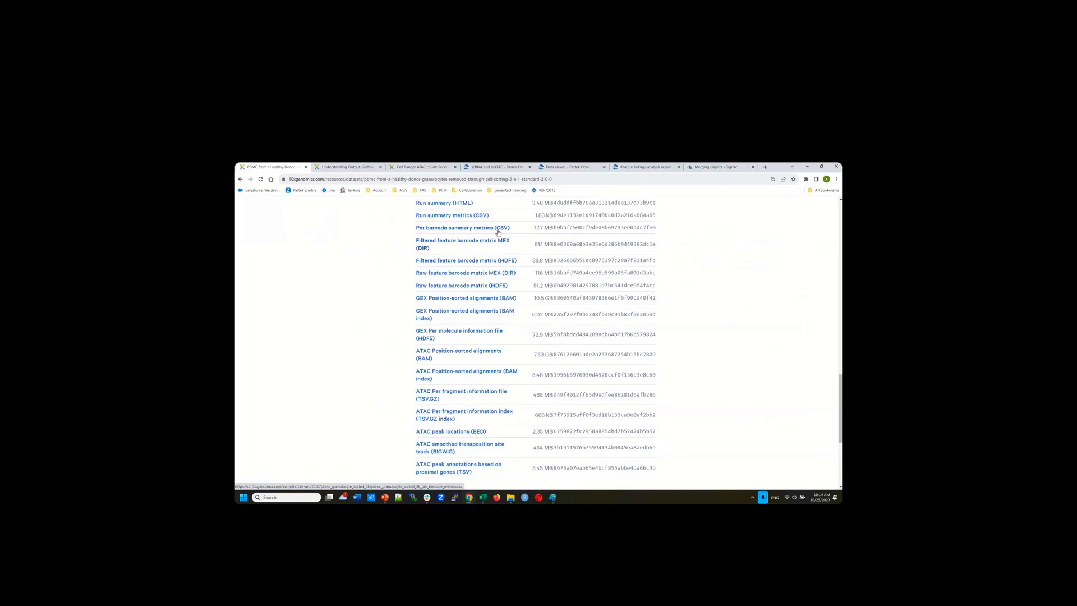
Reopen File Explorer, go up to the 3K PBMC cell sorting folder and look over its files
{"action": "mouse_move", "coordinate": [511, 498]}
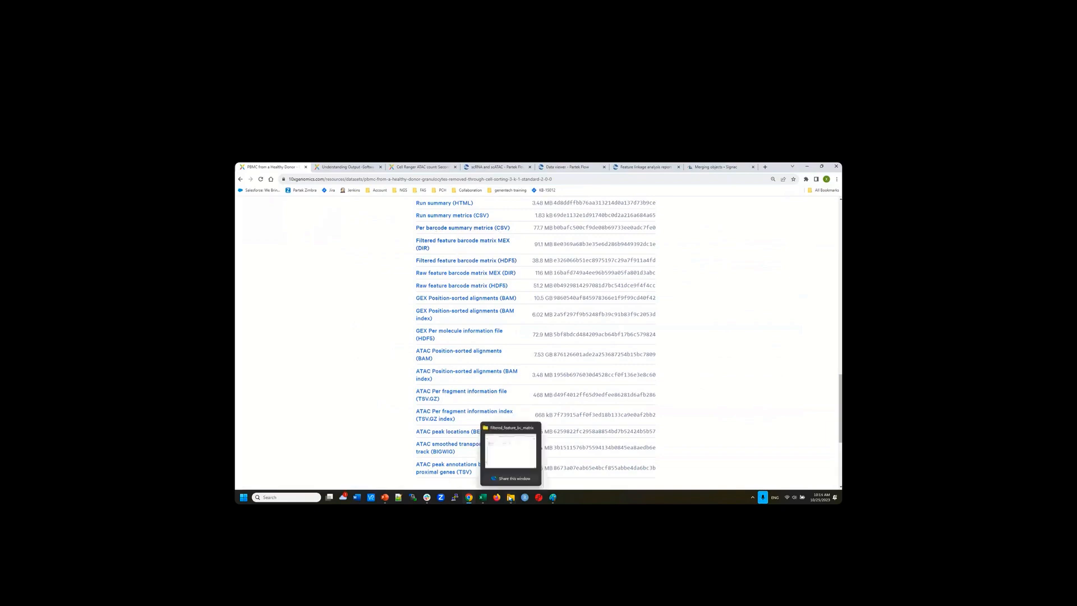
{"action": "left_click", "coordinate": [510, 498]}
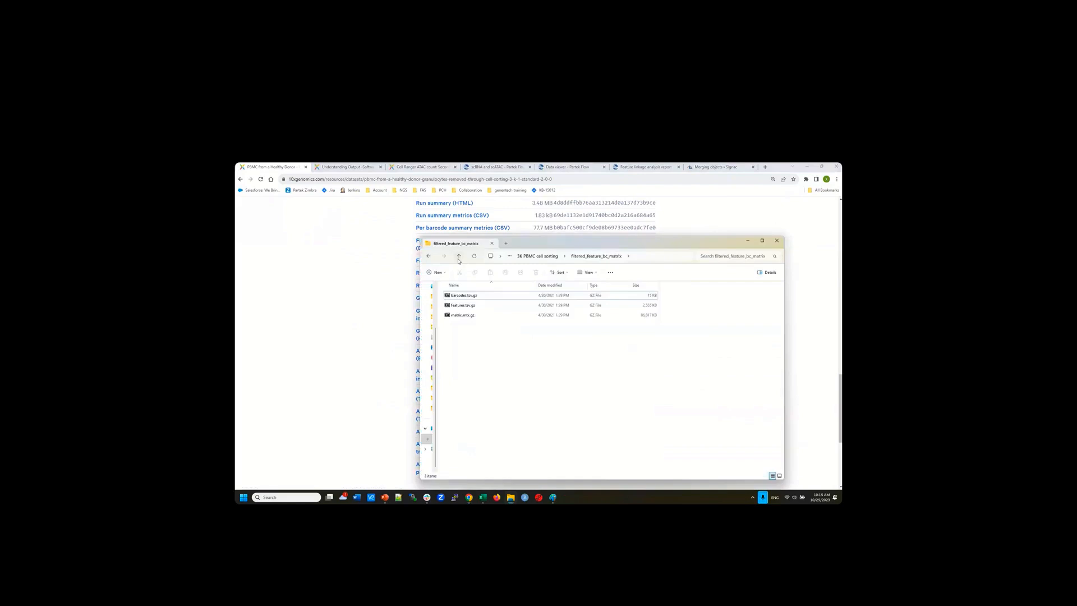
{"action": "left_click", "coordinate": [459, 257]}
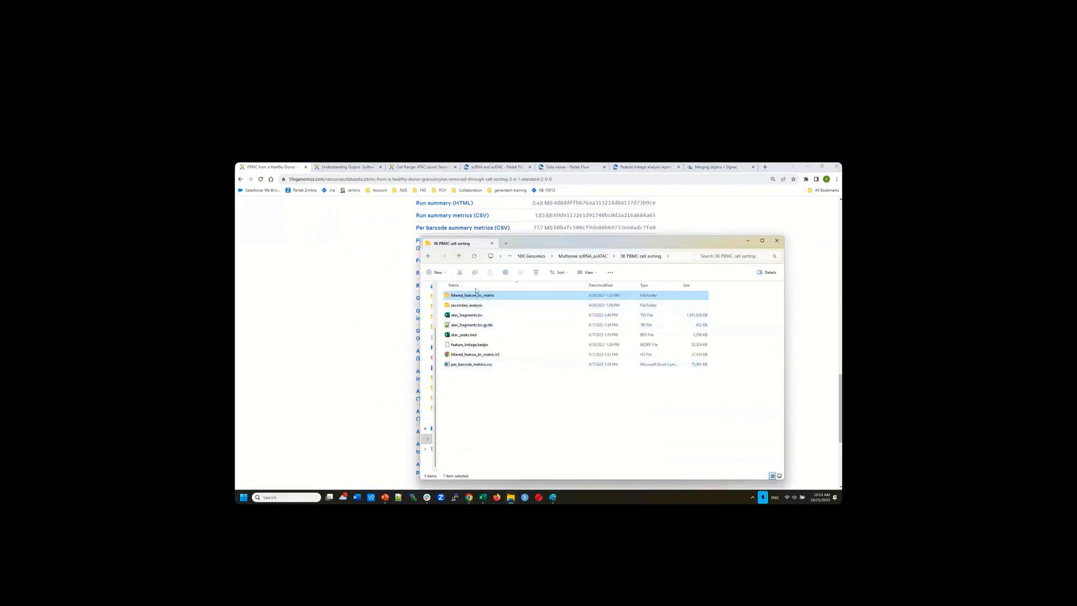
{"action": "mouse_move", "coordinate": [468, 319]}
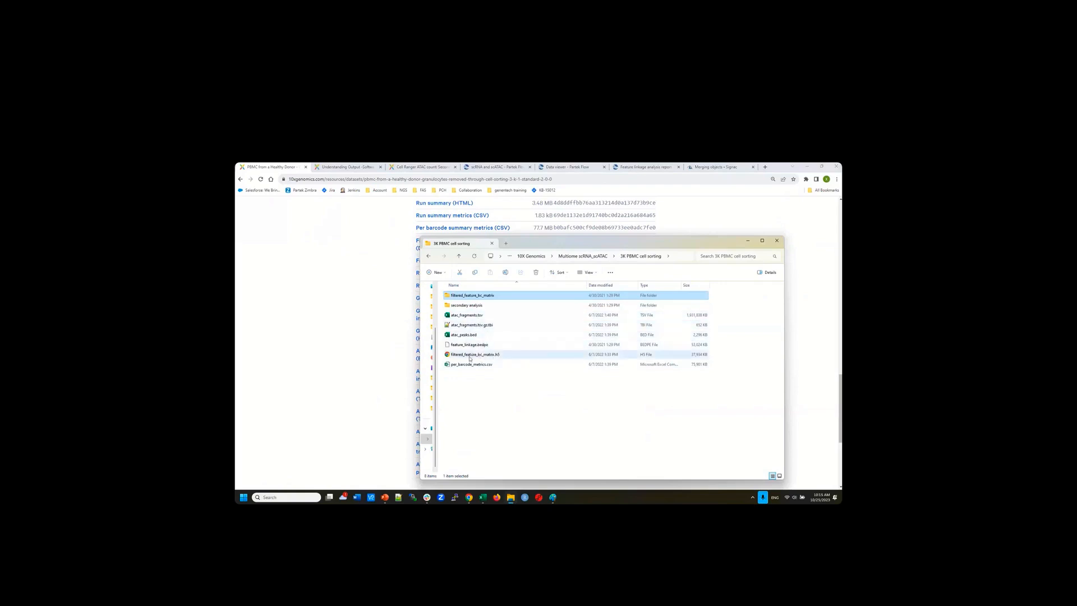
{"action": "mouse_move", "coordinate": [471, 358]}
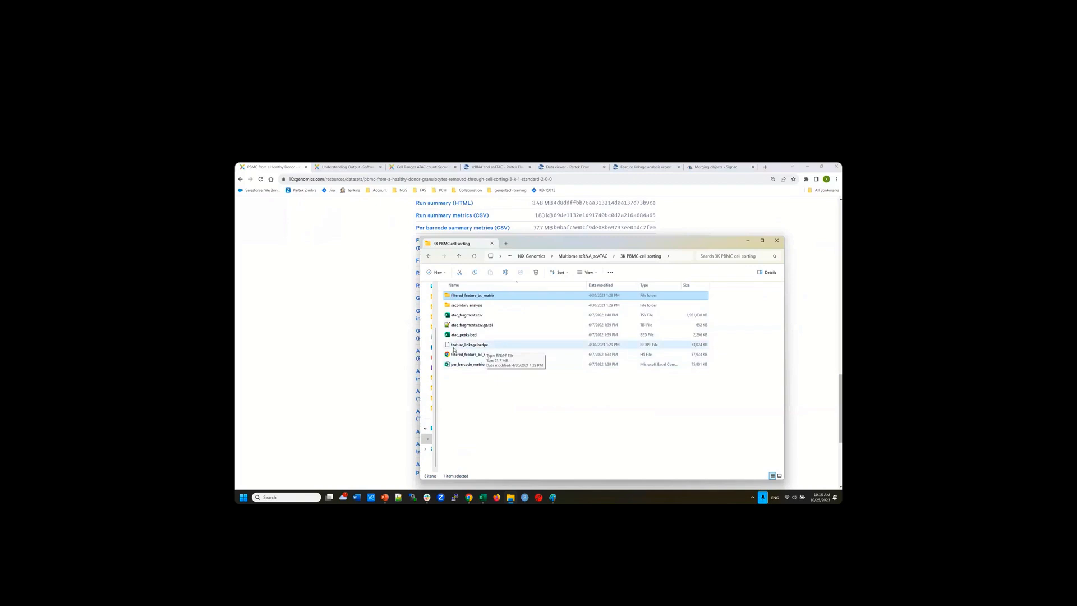
Return to the 10x Genomics page and scroll up to its Input and Output Files tables
{"action": "left_click", "coordinate": [368, 350]}
{"action": "scroll", "coordinate": [367, 349], "scroll_direction": "up", "scroll_amount": 2}
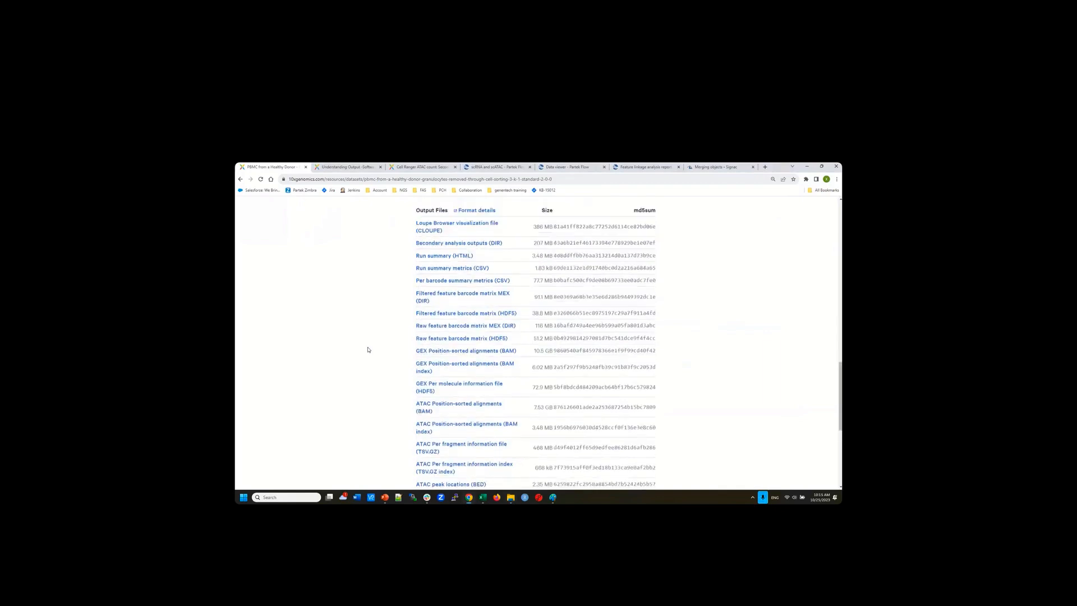
{"action": "scroll", "coordinate": [387, 325], "scroll_direction": "up", "scroll_amount": 1}
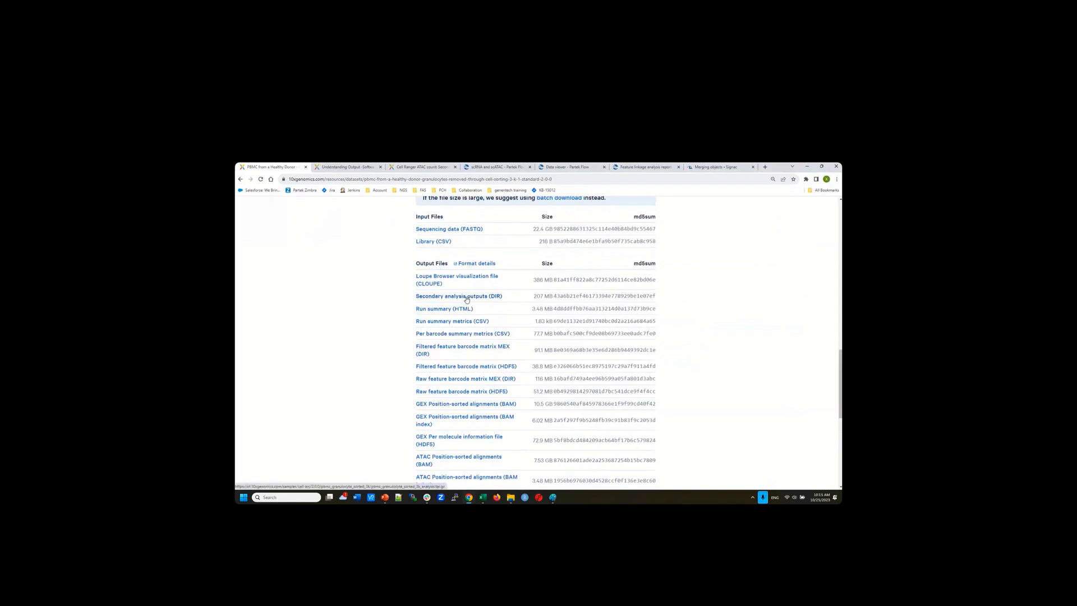
From 3K PBMC cell sorting, drill into secondary analysis > feature_linkage to view its .bedpe and .h5 files
{"action": "left_click", "coordinate": [510, 497]}
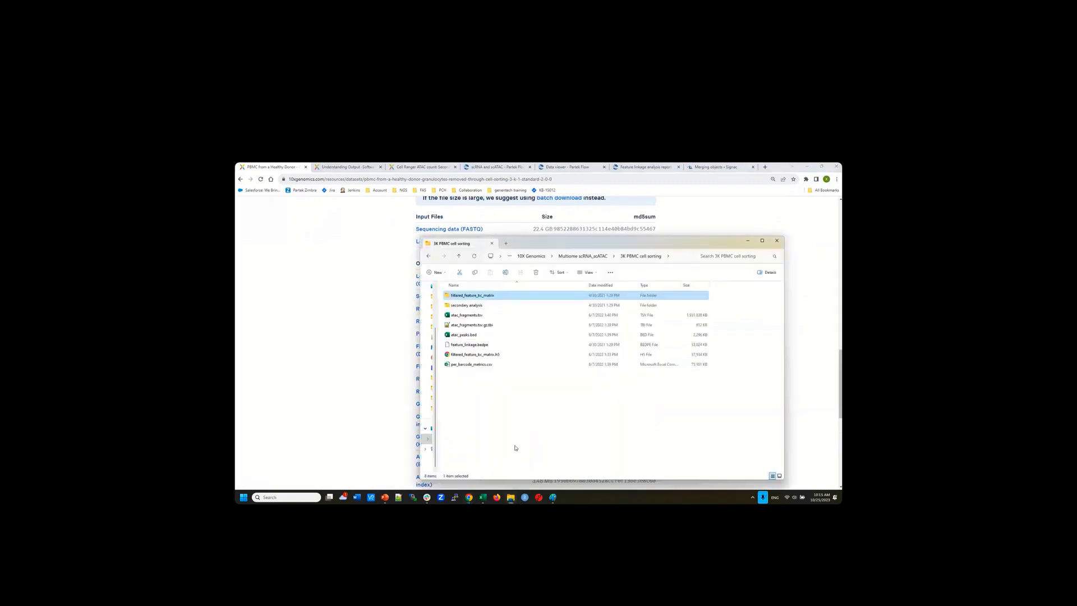
{"action": "double_click", "coordinate": [470, 307]}
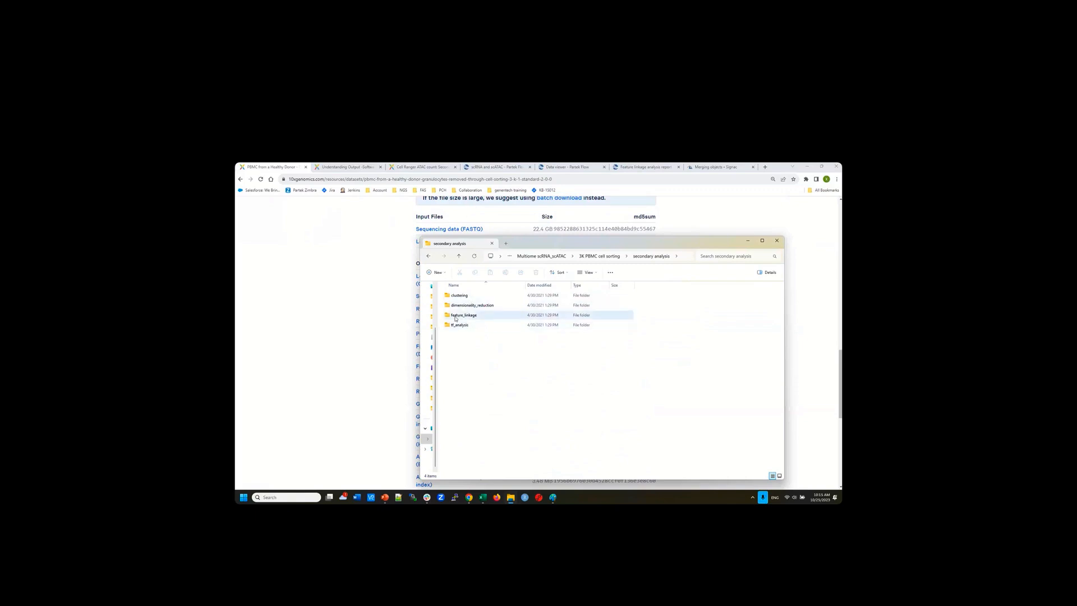
{"action": "mouse_move", "coordinate": [455, 318]}
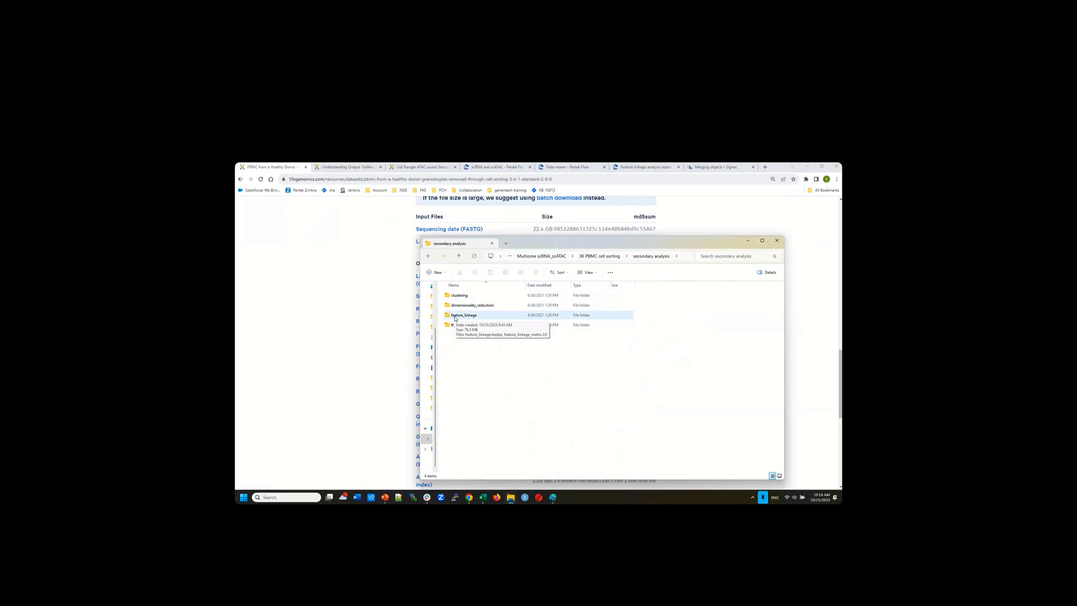
{"action": "double_click", "coordinate": [455, 316]}
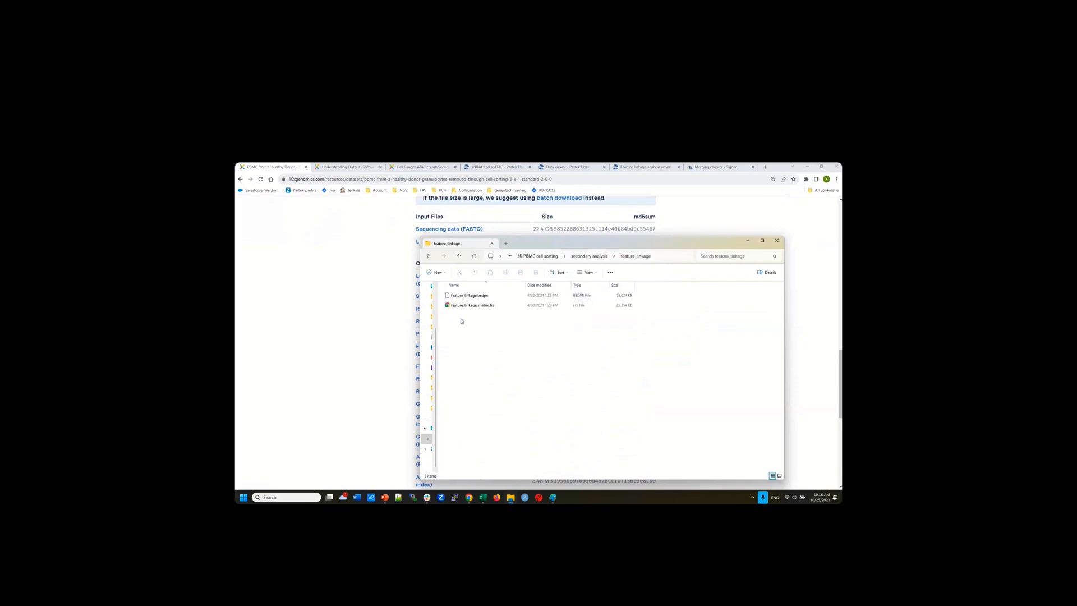
{"action": "mouse_move", "coordinate": [470, 299]}
Hide File Explorer and close the PBMC dataset page tab
{"action": "left_click", "coordinate": [747, 242]}
{"action": "left_click", "coordinate": [306, 167]}
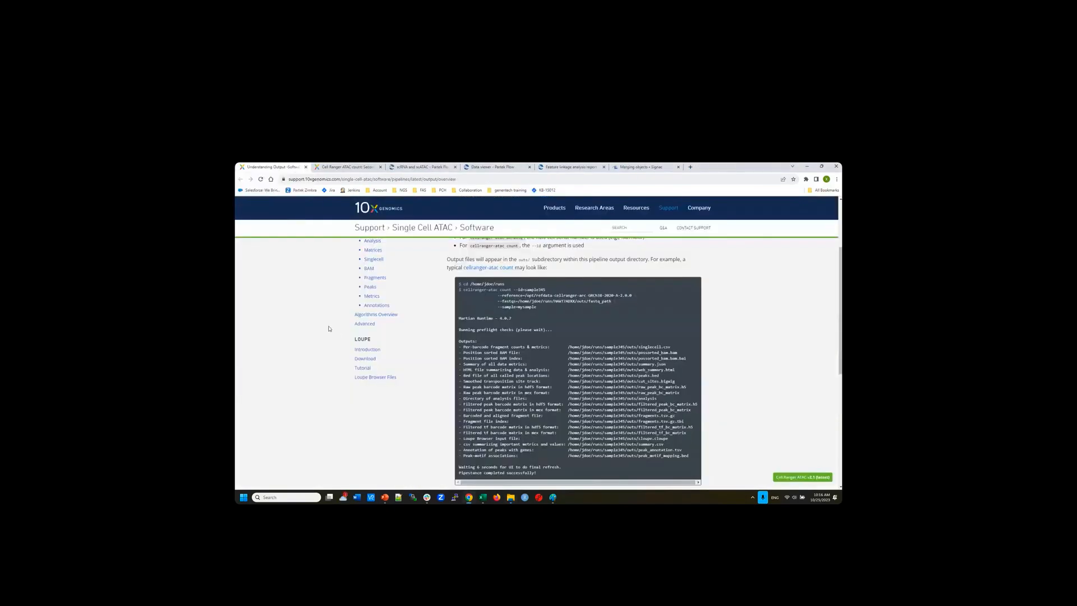
{"action": "scroll", "coordinate": [324, 325], "scroll_direction": "up", "scroll_amount": 2}
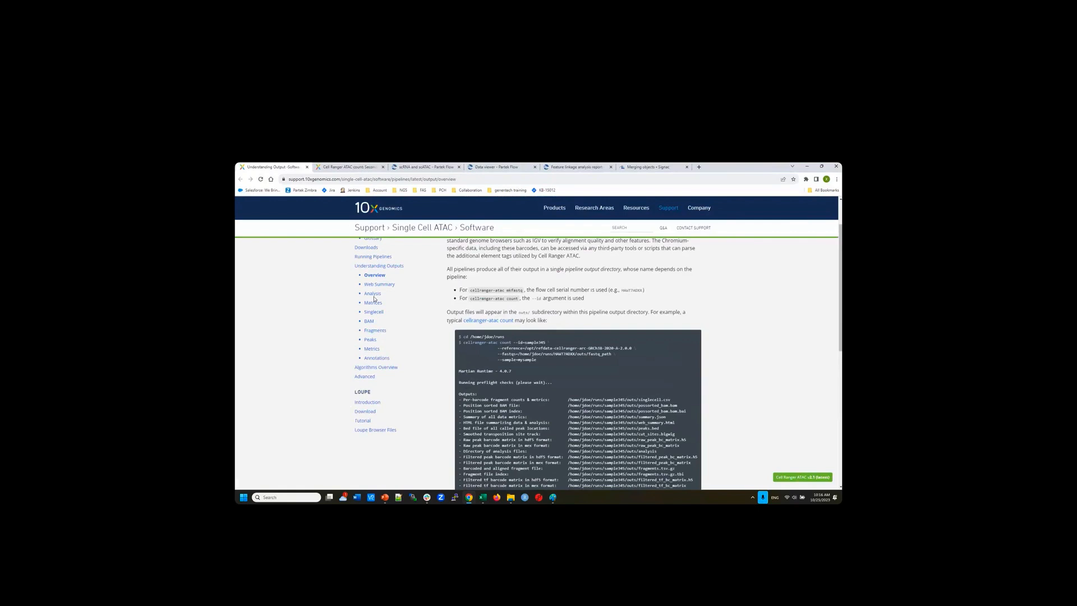
Read the Singlecell and Peaks File output docs, then close the remaining 10x tabs
{"action": "left_click", "coordinate": [371, 316]}
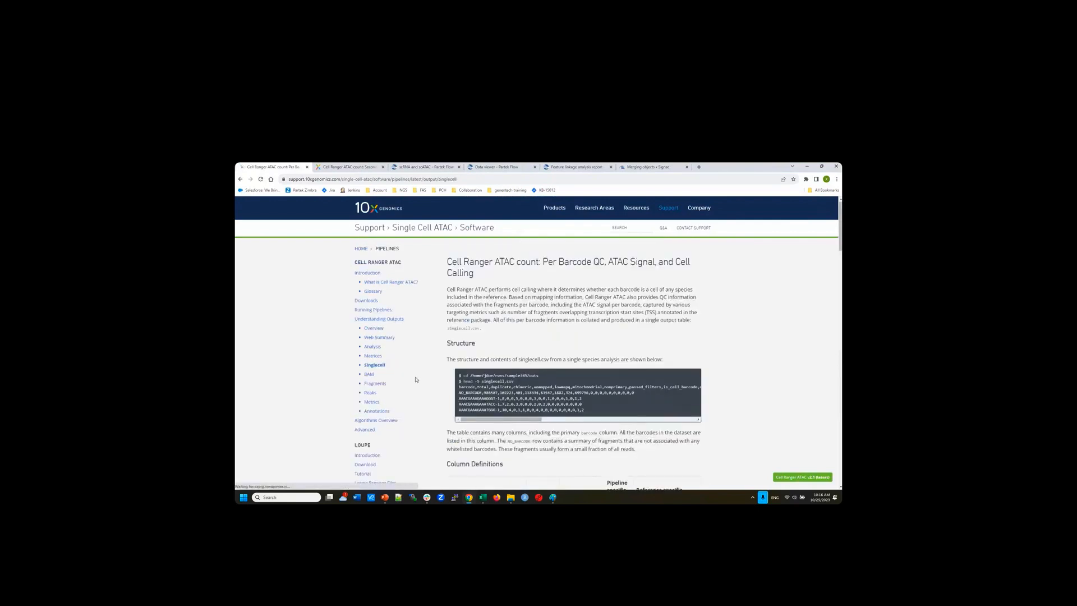
{"action": "left_click", "coordinate": [370, 392]}
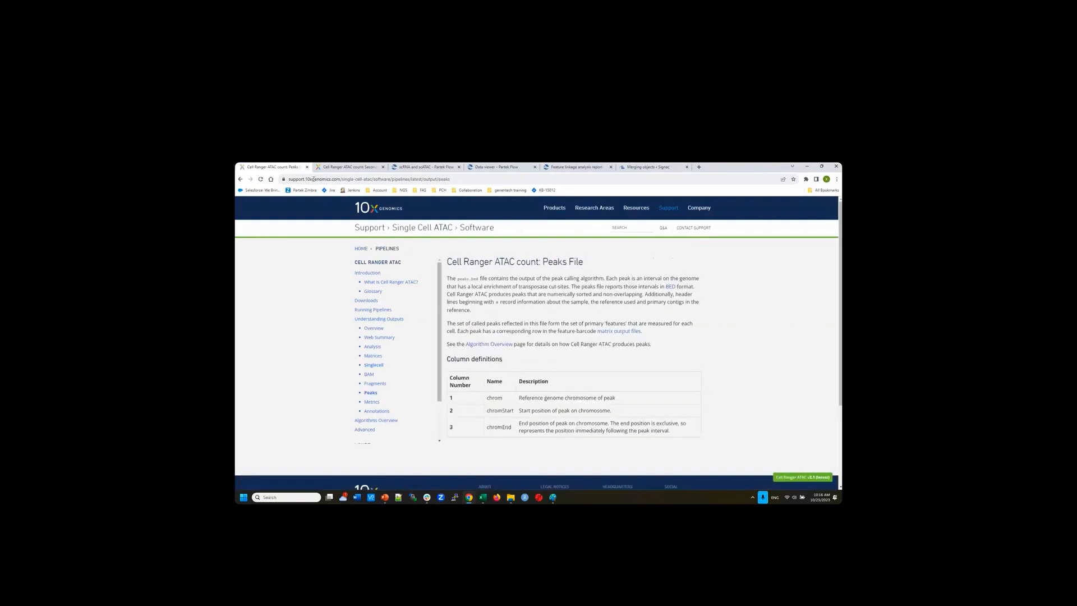
{"action": "left_click", "coordinate": [307, 167]}
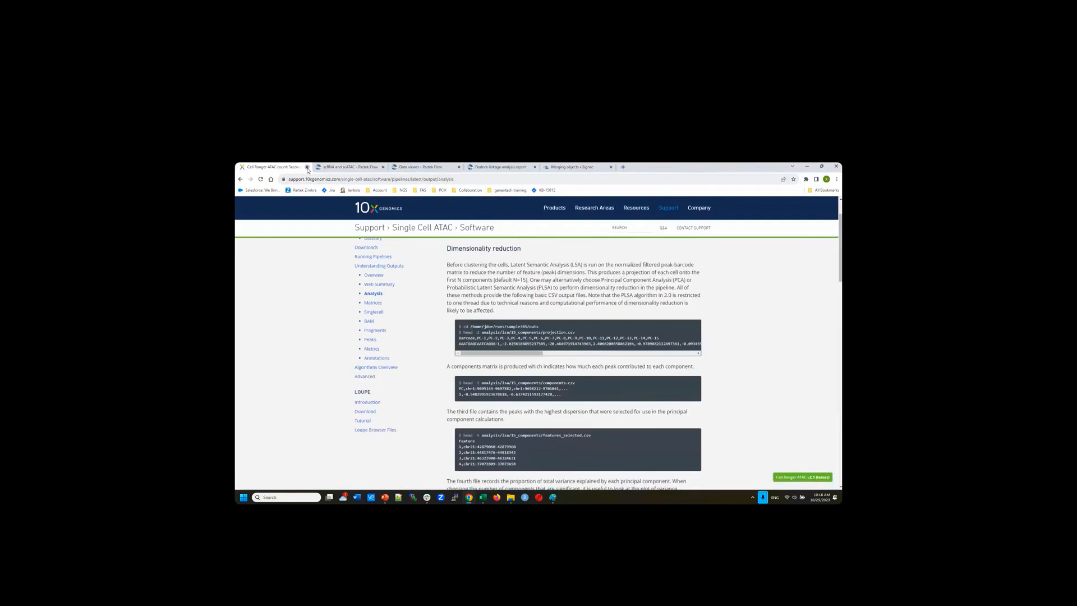
{"action": "left_click", "coordinate": [307, 168]}
{"action": "left_click_drag", "start_coordinate": [591, 466], "coordinate": [510, 470]}
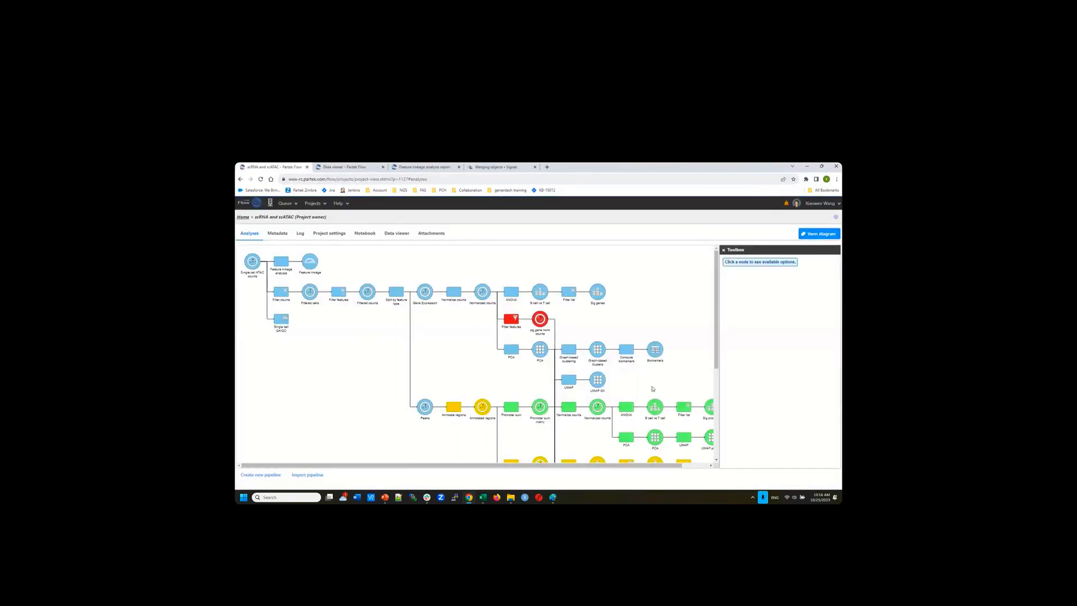
{"action": "scroll", "coordinate": [652, 387], "scroll_direction": "down", "scroll_amount": 3}
{"action": "scroll", "coordinate": [656, 405], "scroll_direction": "up", "scroll_amount": 3}
From the Home project list, create a new project named 'scRNA-scATAC demo'
{"action": "left_click", "coordinate": [242, 218]}
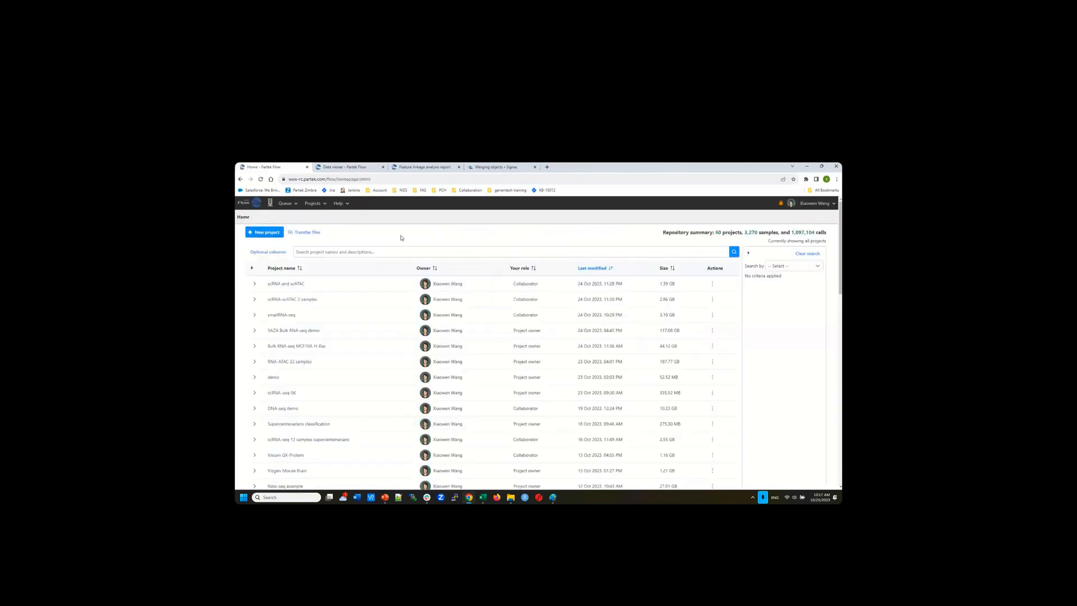
{"action": "left_click", "coordinate": [263, 233]}
{"action": "type", "text": "scRNA"}
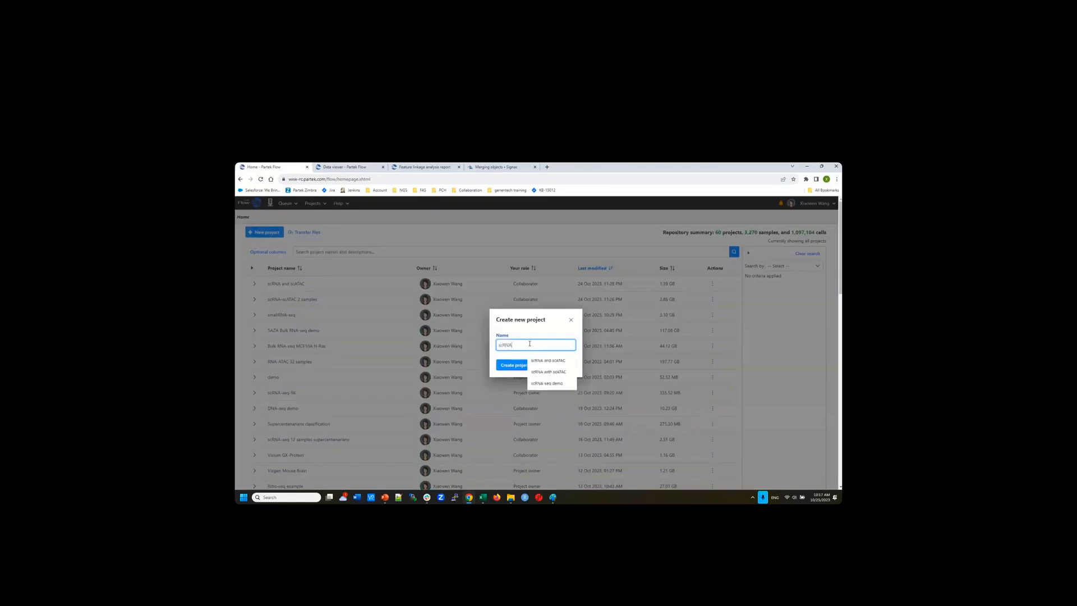
{"action": "type", "text": "-scAT"}
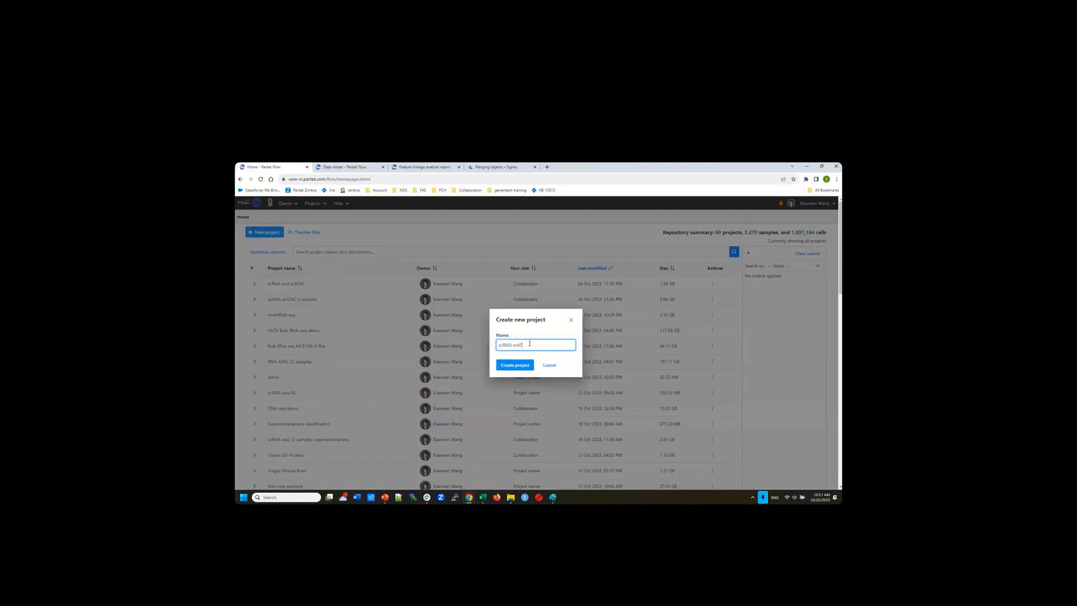
{"action": "type", "text": "AC demo"}
{"action": "left_click", "coordinate": [509, 368]}
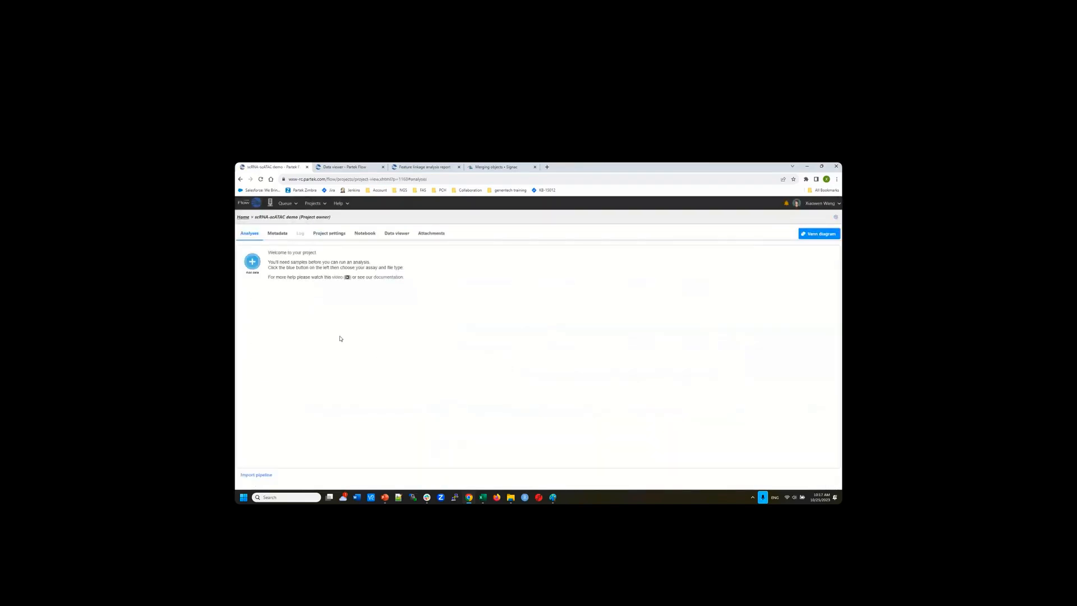
Add data as scATAC-Seq 10x Genomics Cell Ranger output and continue to sample import
{"action": "left_click", "coordinate": [252, 262]}
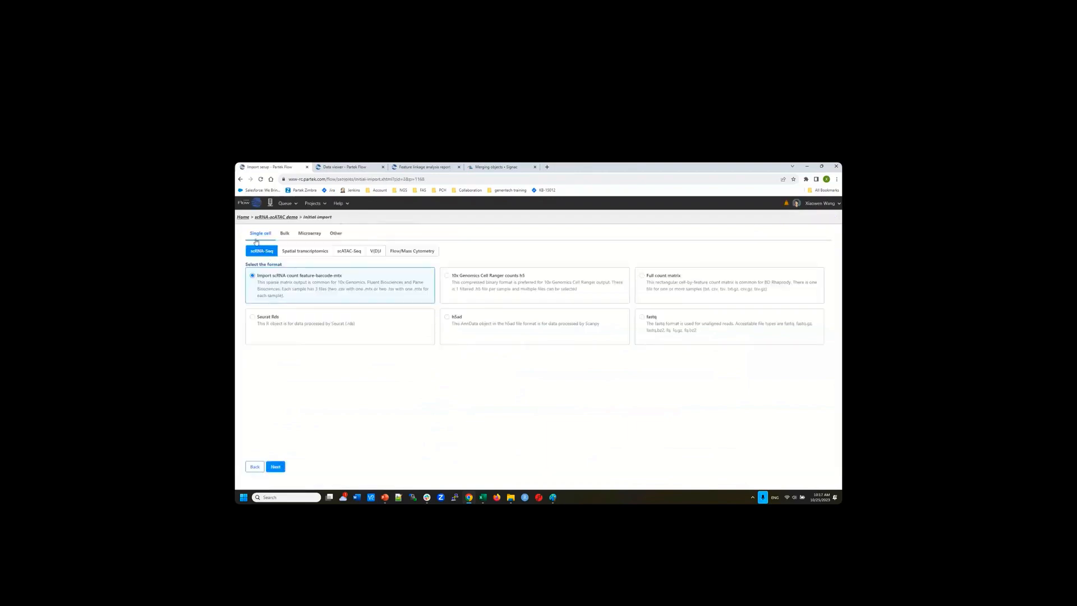
{"action": "left_click", "coordinate": [348, 255]}
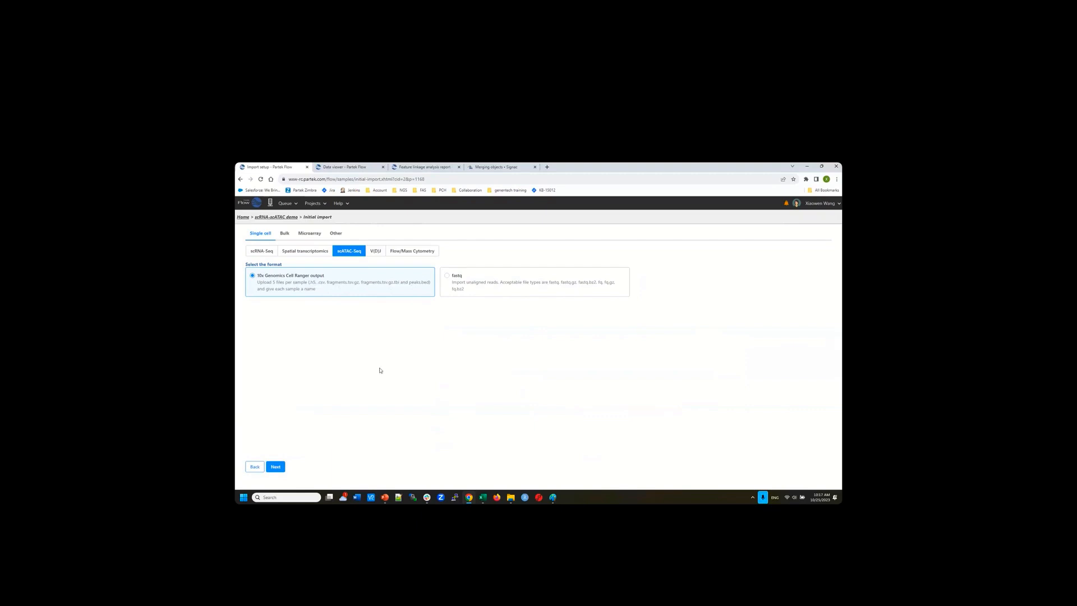
{"action": "left_click", "coordinate": [277, 466]}
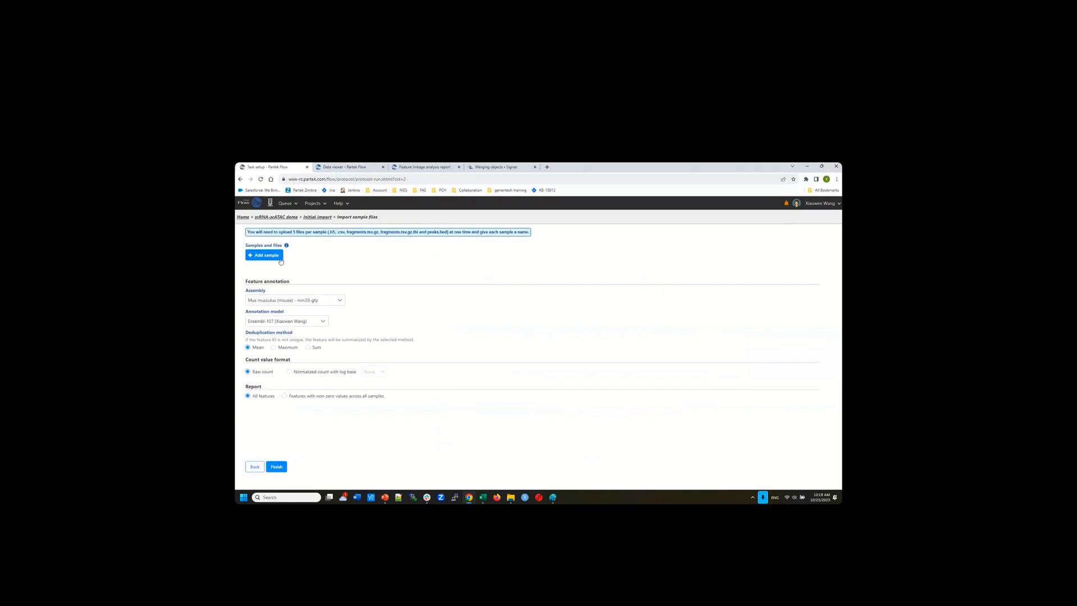
Add a sample using all five files from Training > scRNA_scATAC > 3K PBMC cell sorting
{"action": "left_click", "coordinate": [272, 256]}
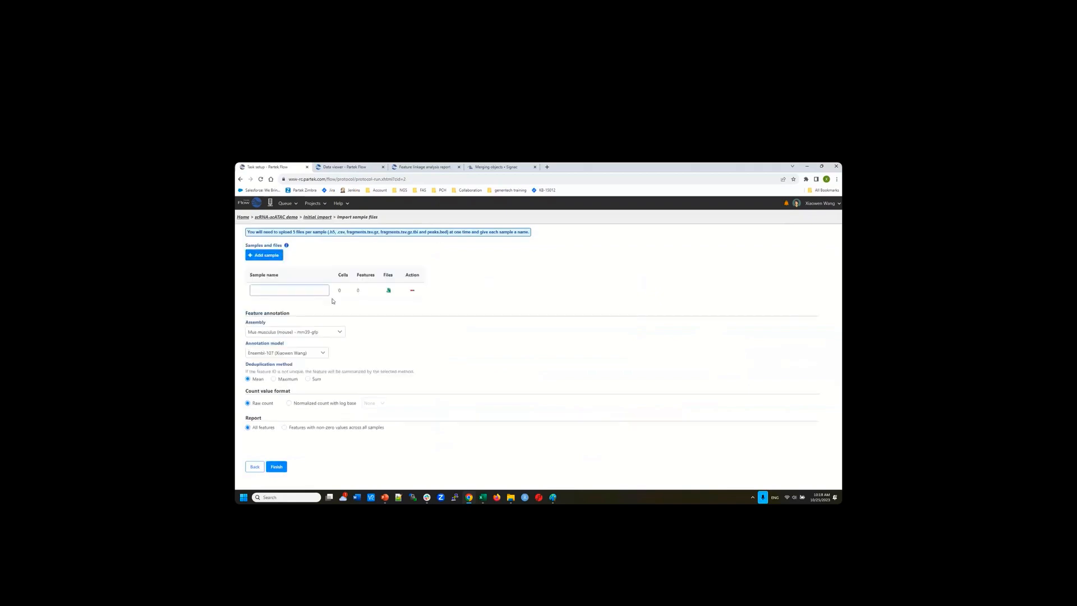
{"action": "left_click", "coordinate": [388, 292]}
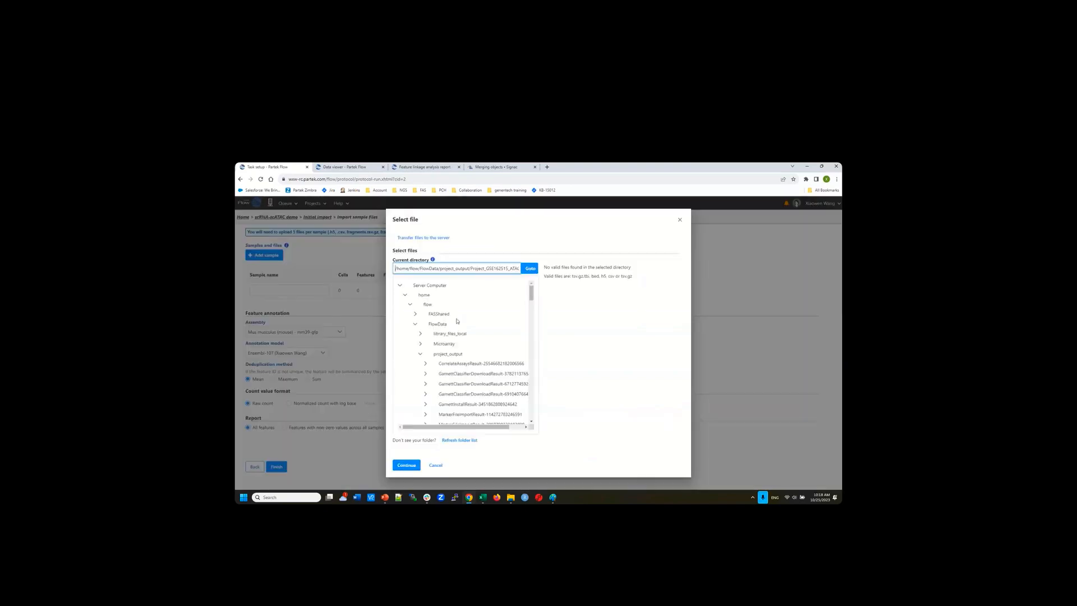
{"action": "left_click", "coordinate": [420, 354]}
{"action": "left_click", "coordinate": [437, 426]}
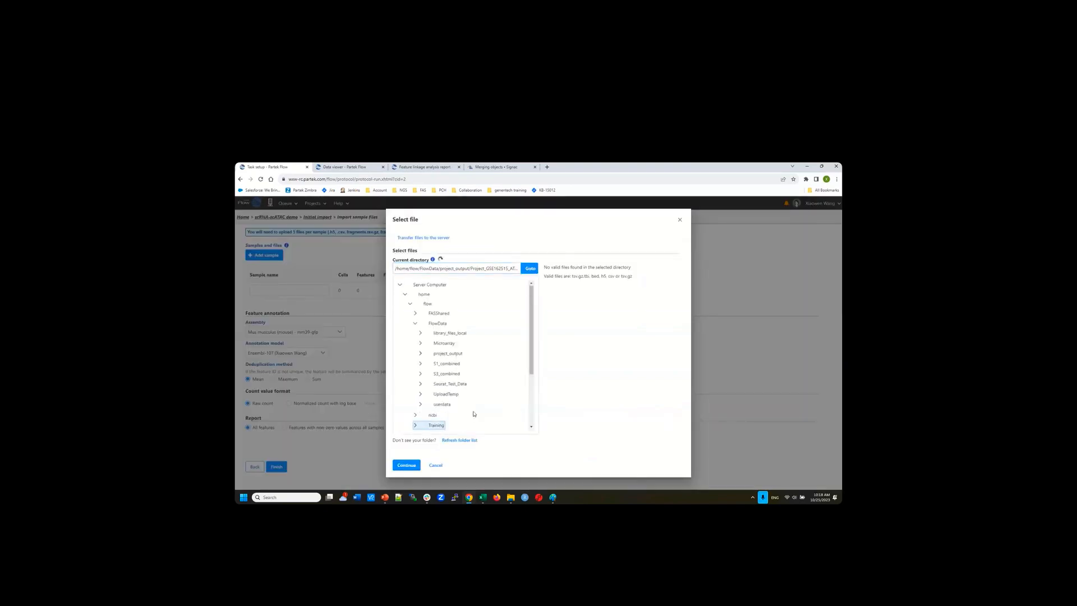
{"action": "scroll", "coordinate": [474, 413], "scroll_direction": "down", "scroll_amount": 2}
{"action": "scroll", "coordinate": [474, 413], "scroll_direction": "down", "scroll_amount": 2}
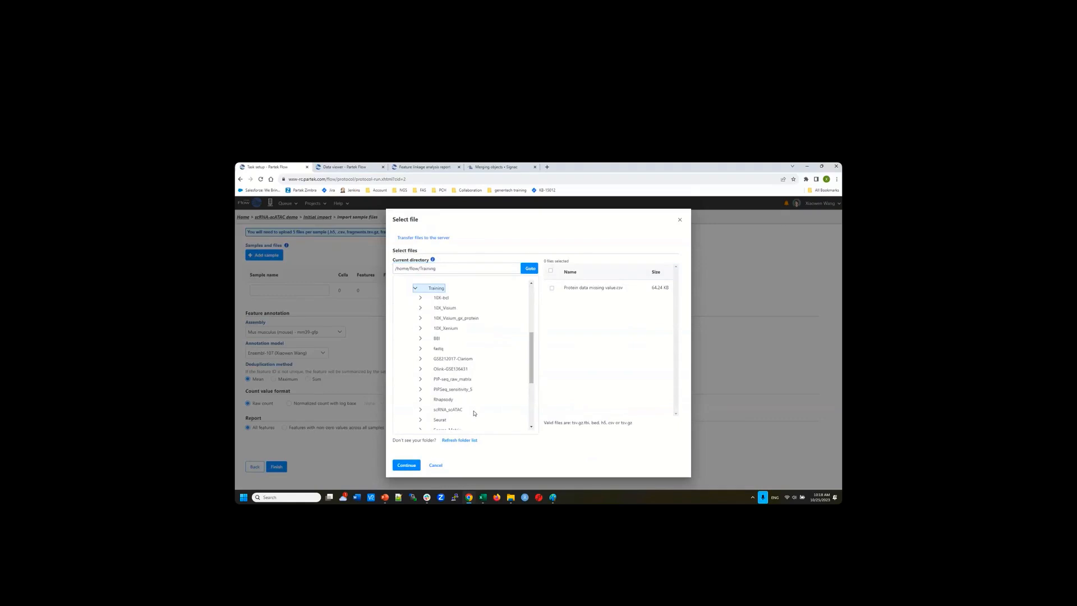
{"action": "left_click", "coordinate": [449, 410]}
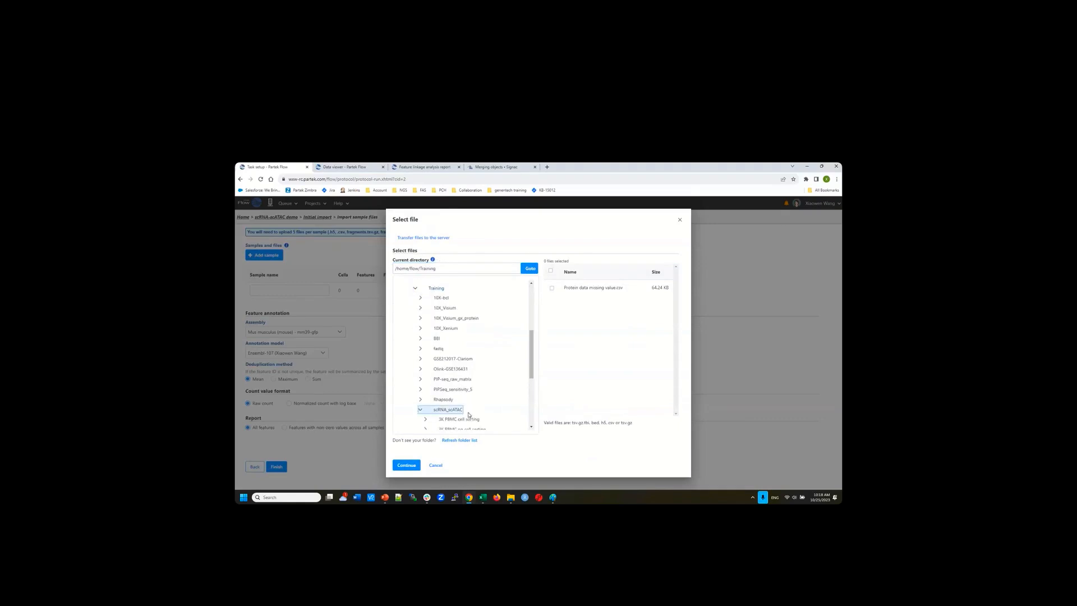
{"action": "left_click", "coordinate": [469, 420]}
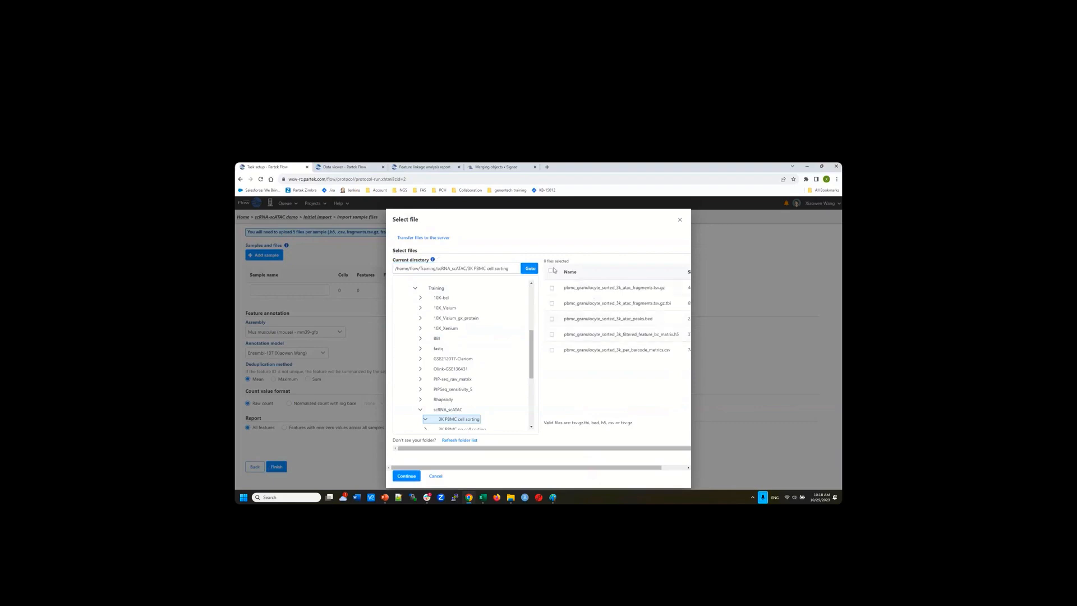
{"action": "left_click", "coordinate": [551, 270]}
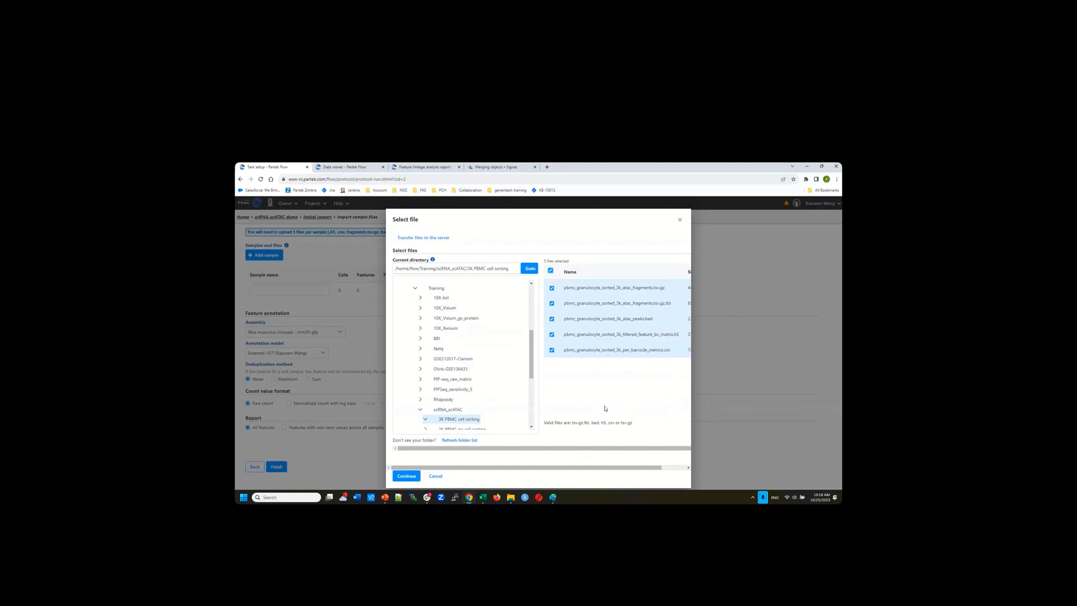
{"action": "left_click", "coordinate": [407, 477]}
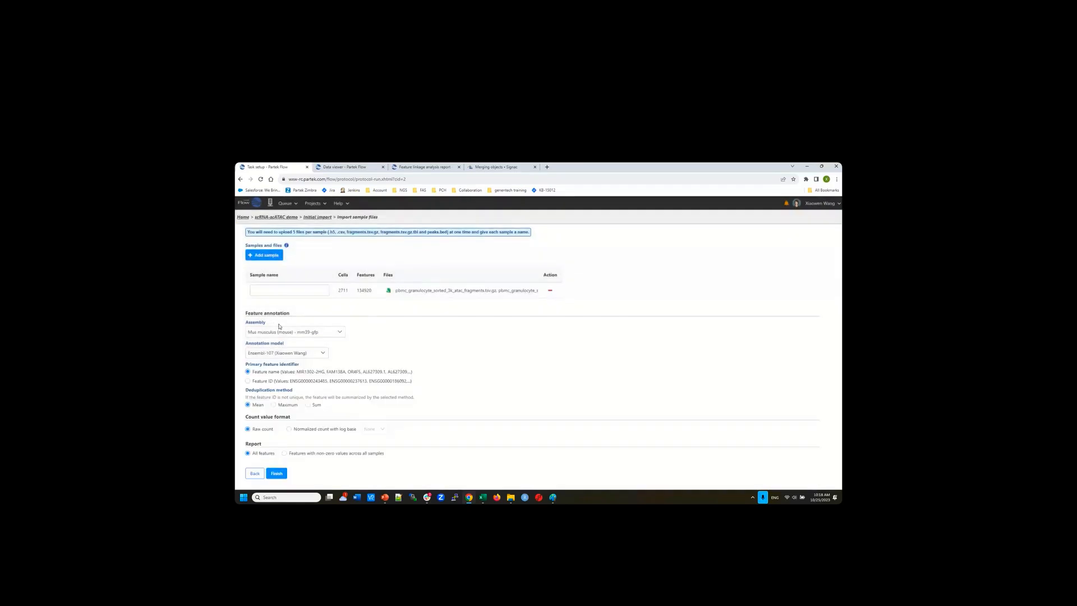
Enter '3k PBMC' as the sample name and pick Homo sapiens (human) - hg38 as assembly
{"action": "left_click", "coordinate": [272, 291]}
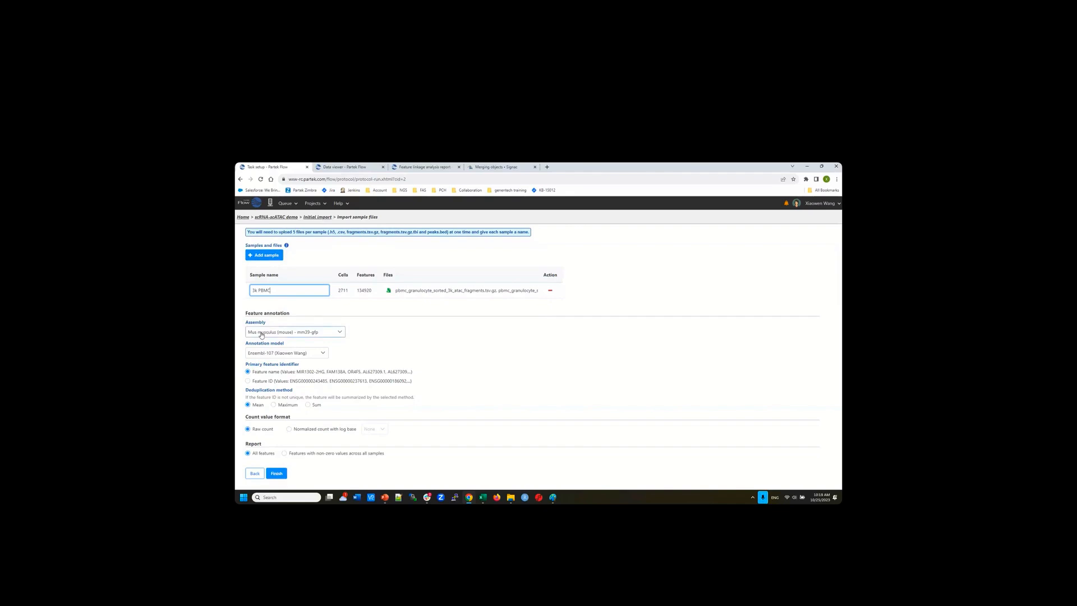
{"action": "left_click", "coordinate": [336, 335]}
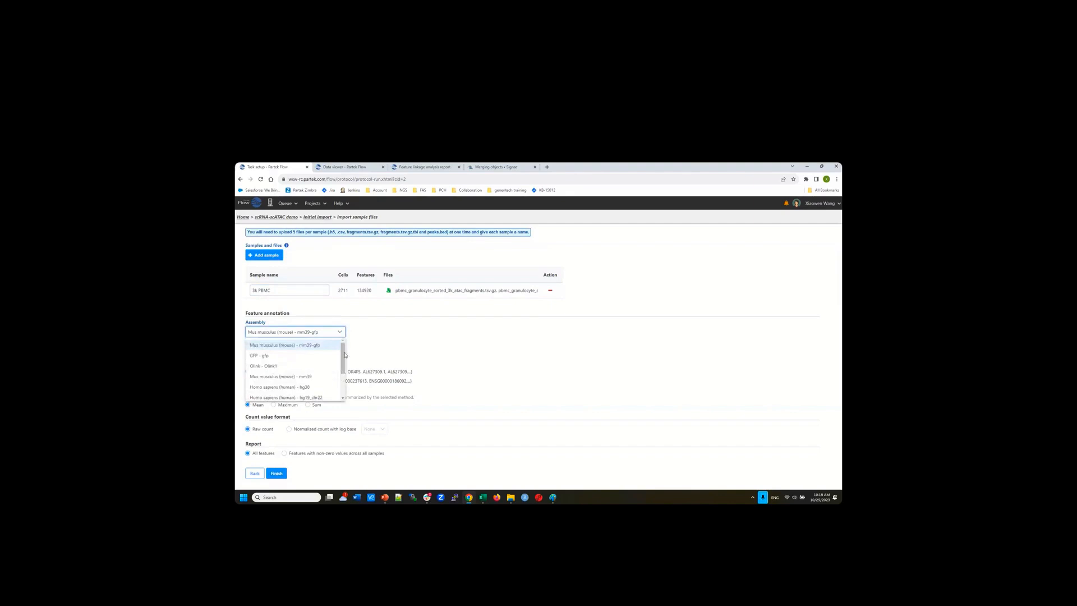
{"action": "scroll", "coordinate": [324, 371], "scroll_direction": "down", "scroll_amount": 1}
{"action": "left_click", "coordinate": [307, 372]}
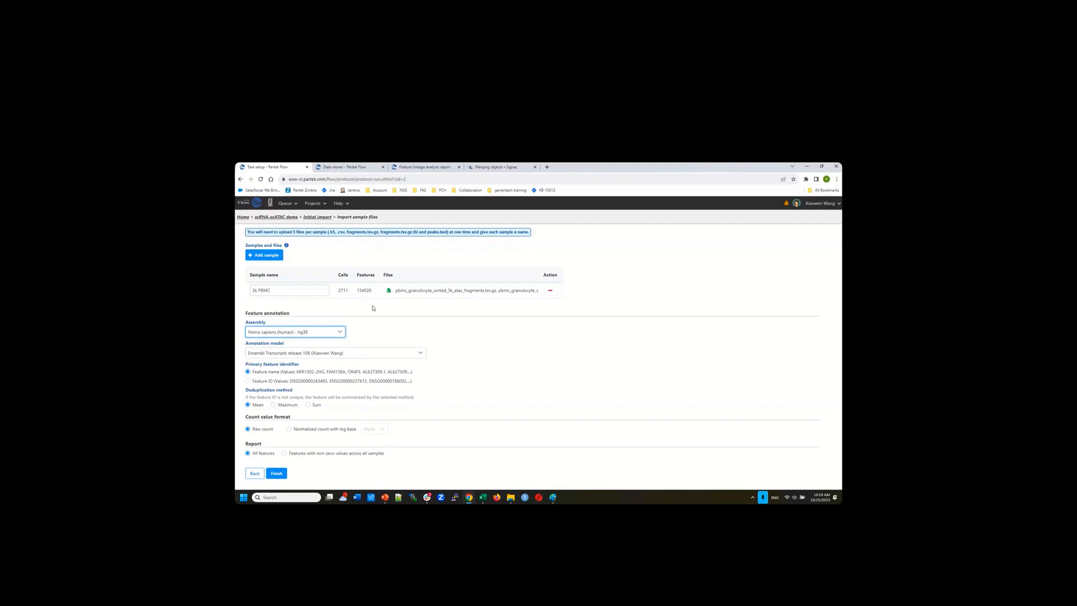
In a new tab, open the existing scRNA and scATAC project's Metadata page
{"action": "left_click", "coordinate": [245, 219], "text": "ctrl"}
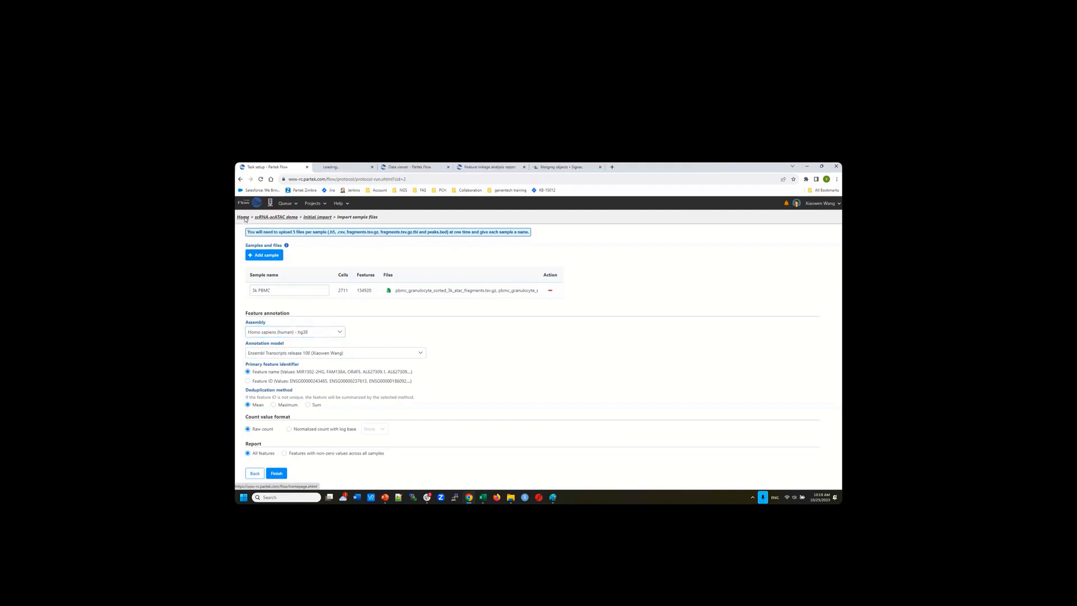
{"action": "key", "text": "ctrl+Tab"}
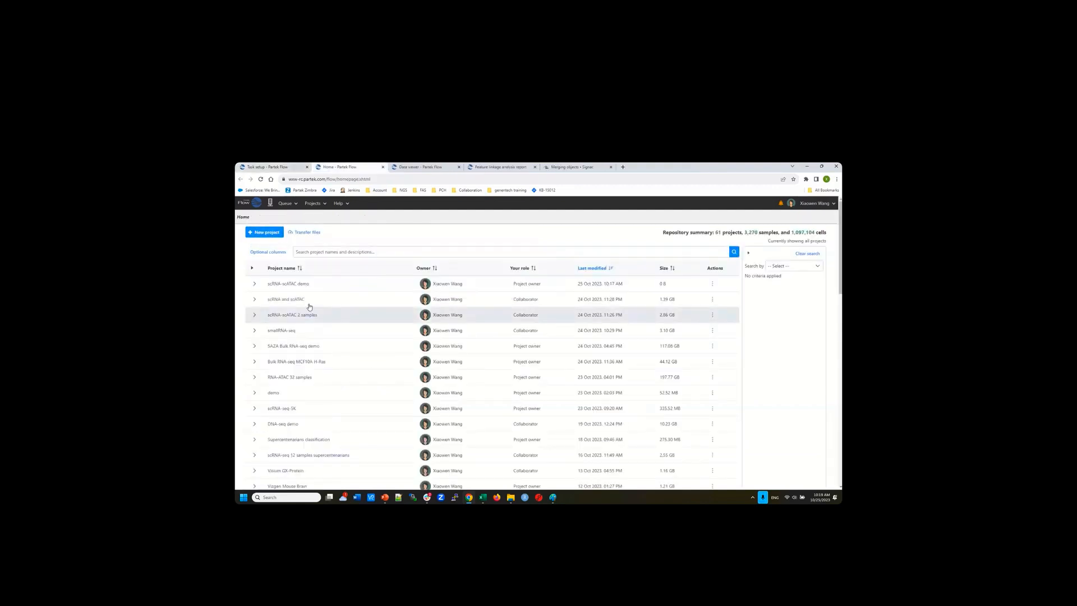
{"action": "left_click", "coordinate": [289, 298]}
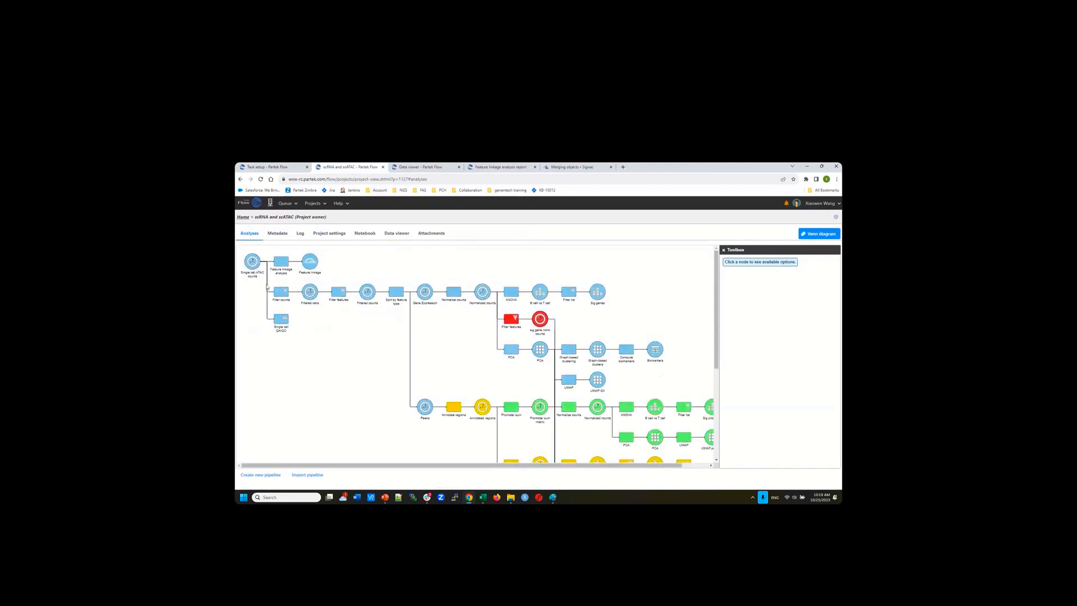
{"action": "mouse_move", "coordinate": [252, 264]}
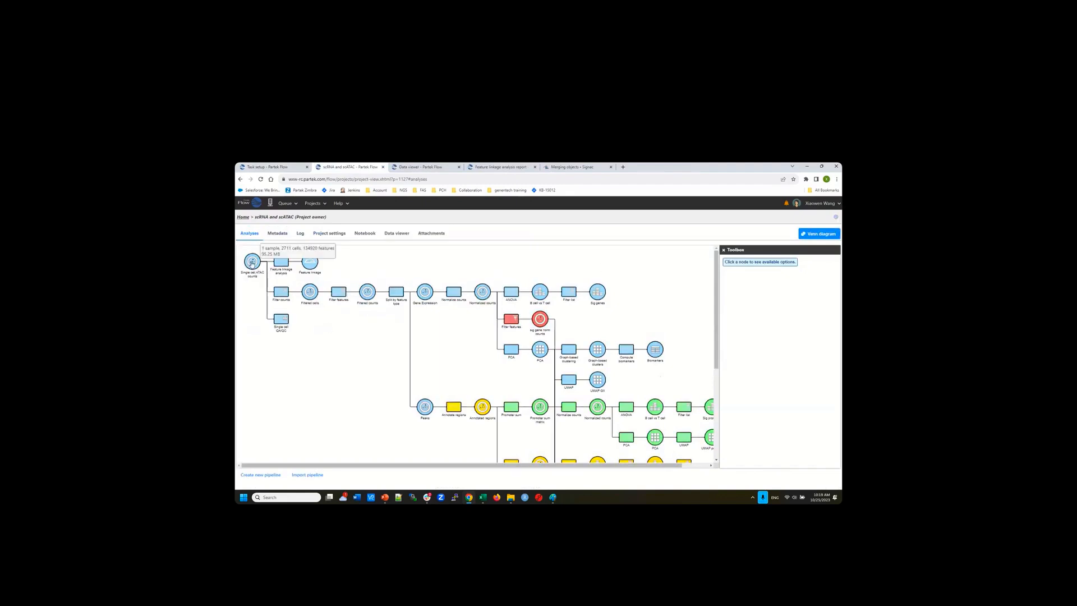
{"action": "left_click", "coordinate": [276, 234]}
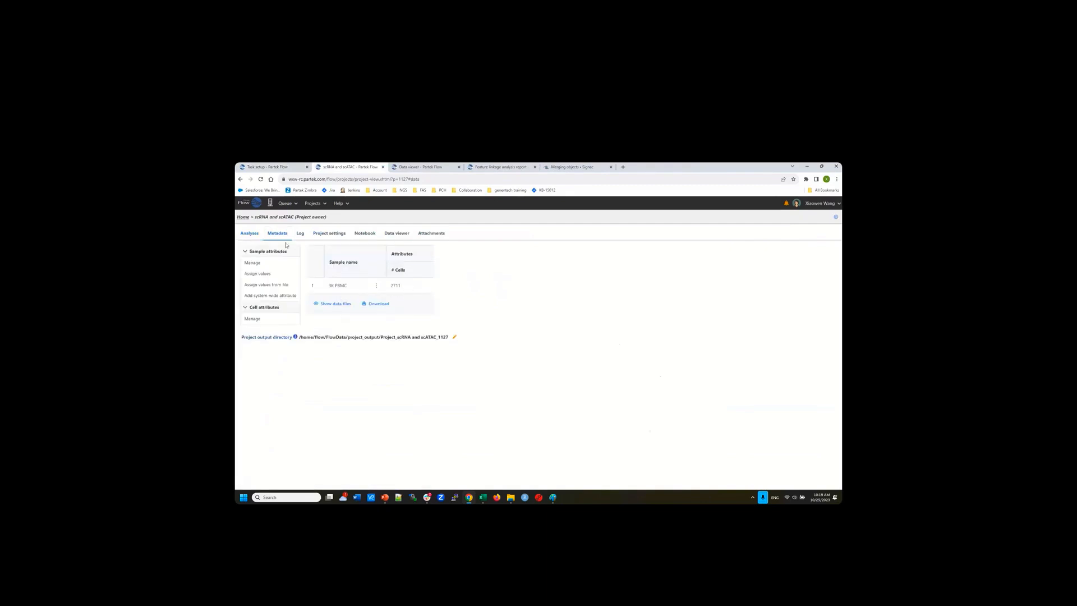
Return to the Analyses pipeline and select the Single cell ATAC counts node
{"action": "left_click", "coordinate": [250, 233]}
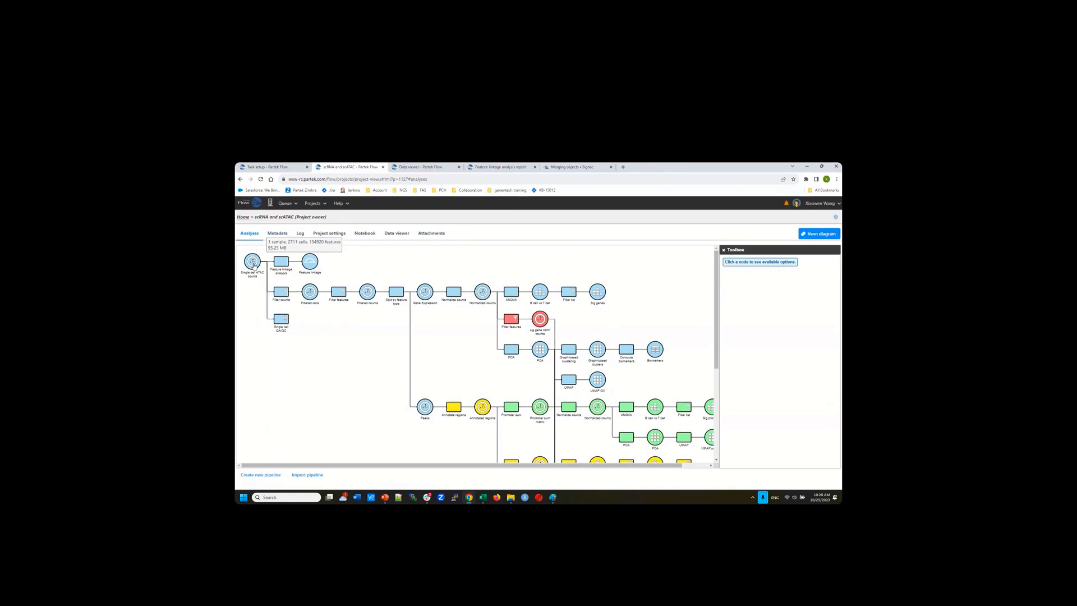
{"action": "left_click", "coordinate": [253, 262]}
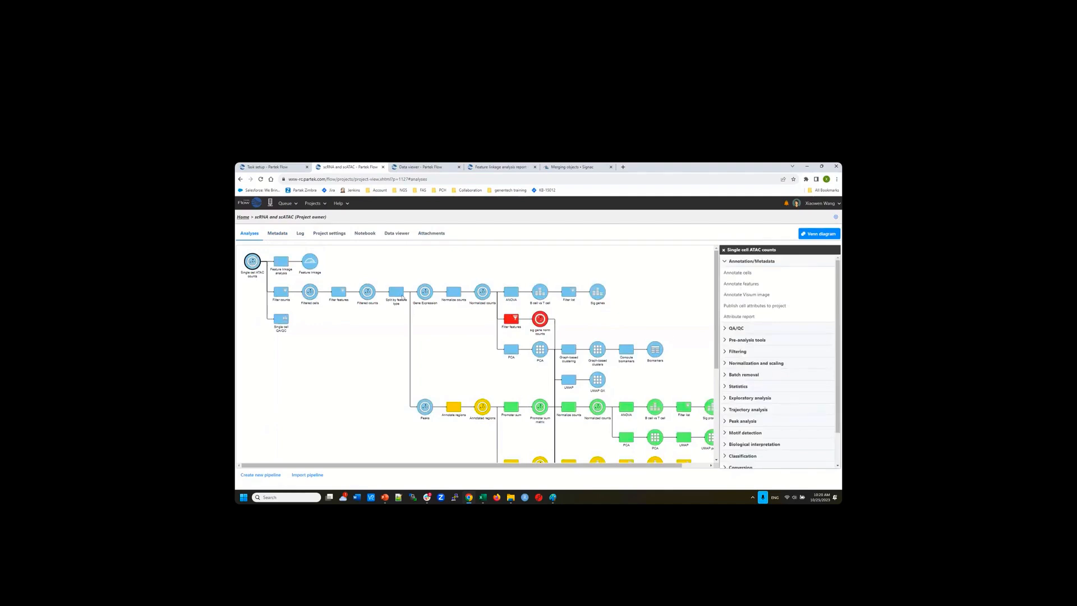
Expand QA/QC in the Toolbox and view the Cell Ranger ARC QA/QC violin plots
{"action": "left_click", "coordinate": [755, 330]}
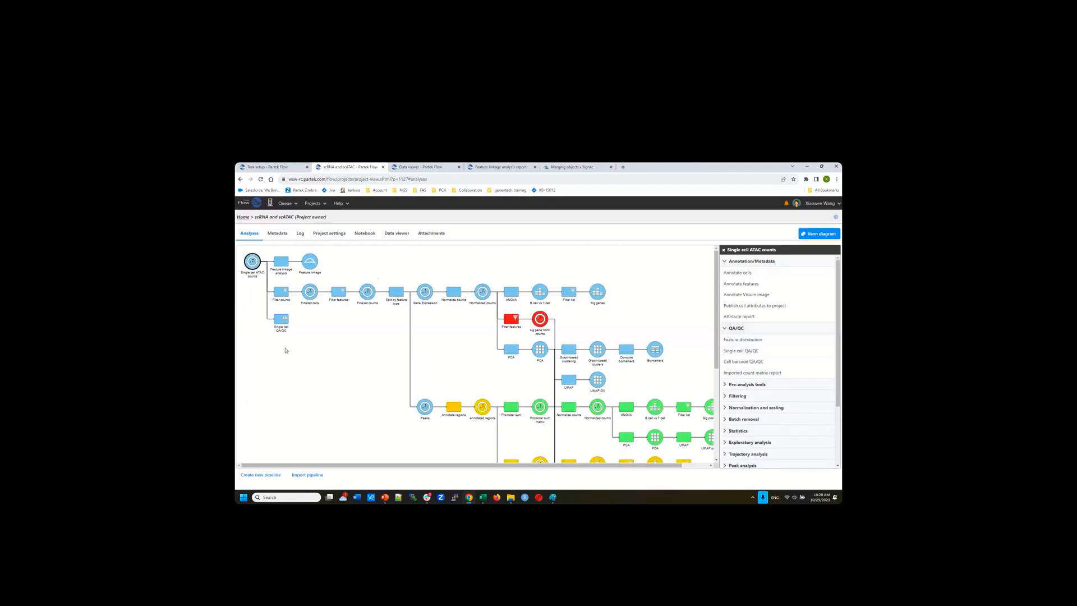
{"action": "left_click", "coordinate": [417, 168]}
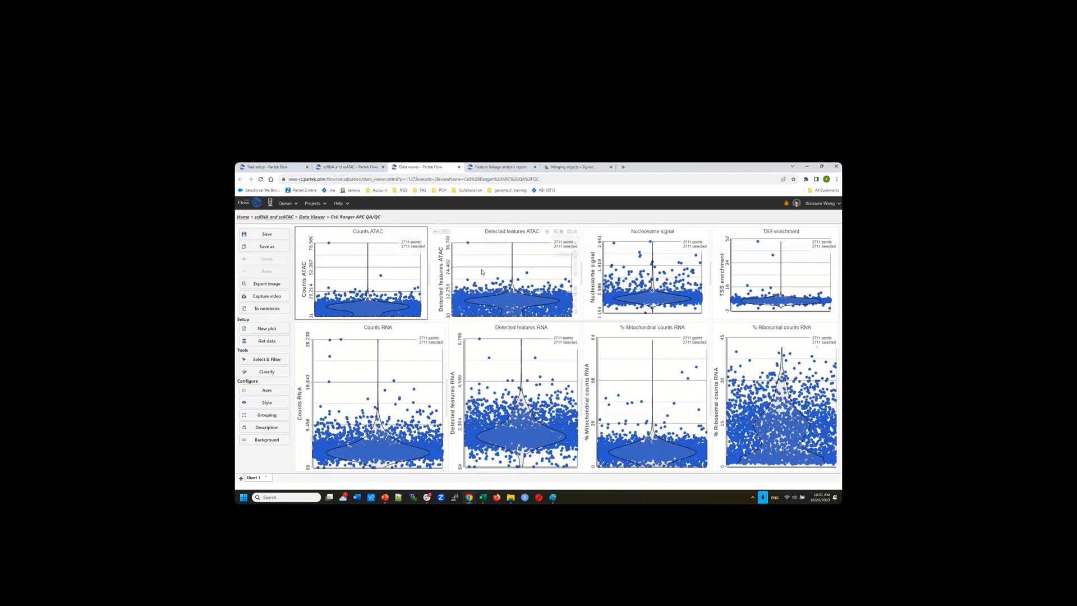
Narrow the Counts RNA plot to widen Detected features RNA, then switch to another window
{"action": "mouse_move", "coordinate": [469, 244]}
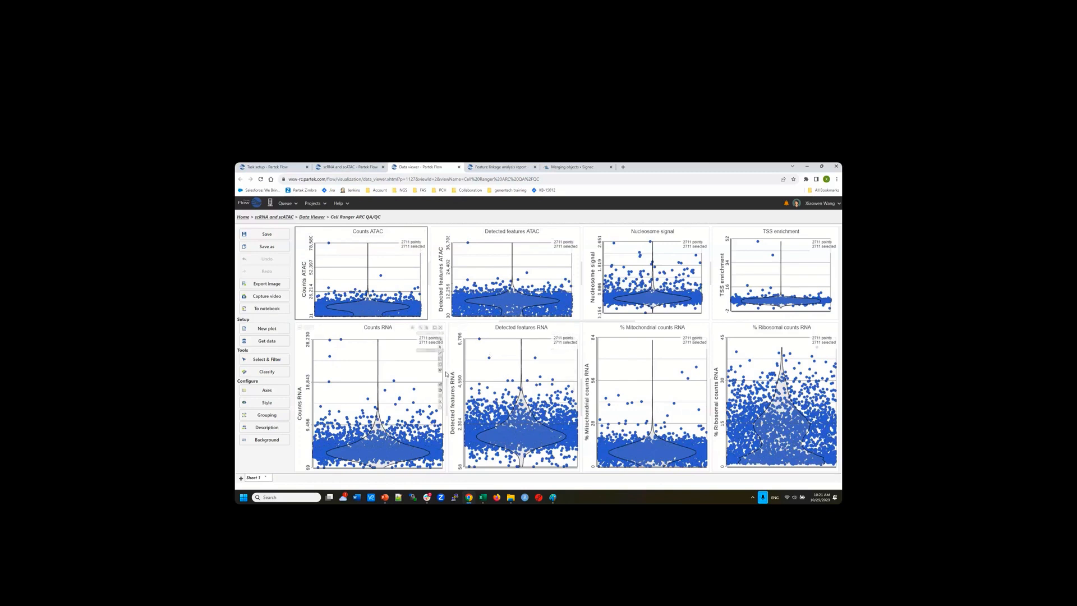
{"action": "left_click_drag", "start_coordinate": [435, 370], "coordinate": [417, 371]}
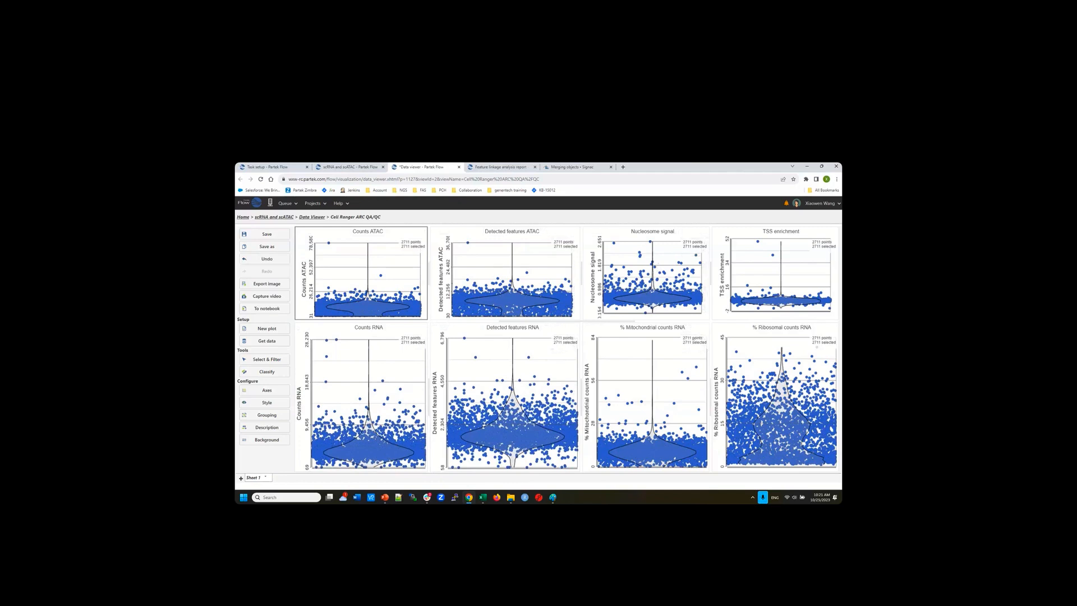
{"action": "key", "text": "alt+Tab"}
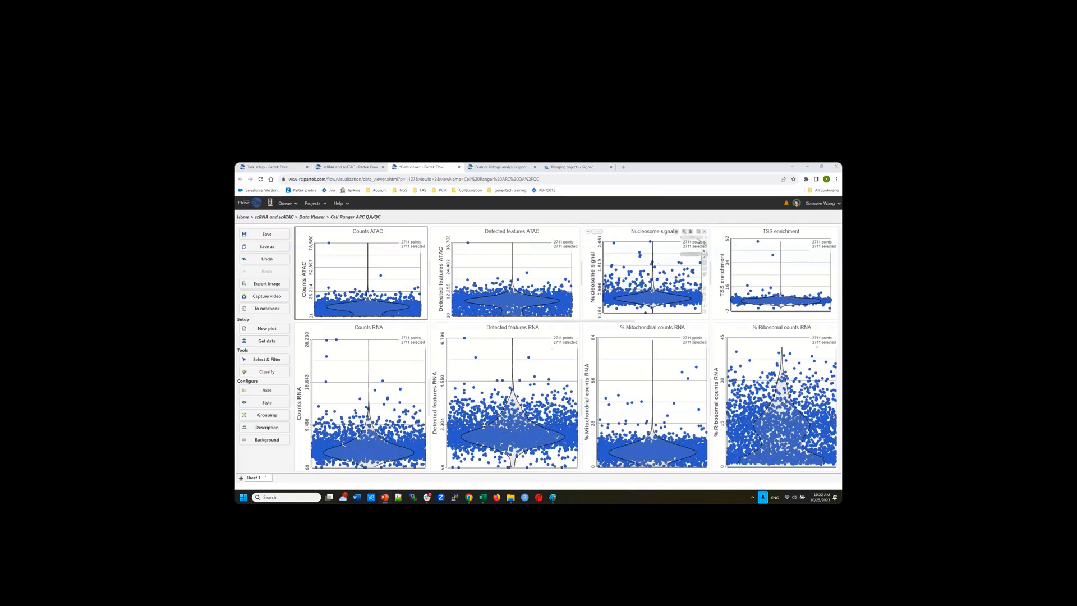
{"action": "double_click", "coordinate": [623, 259]}
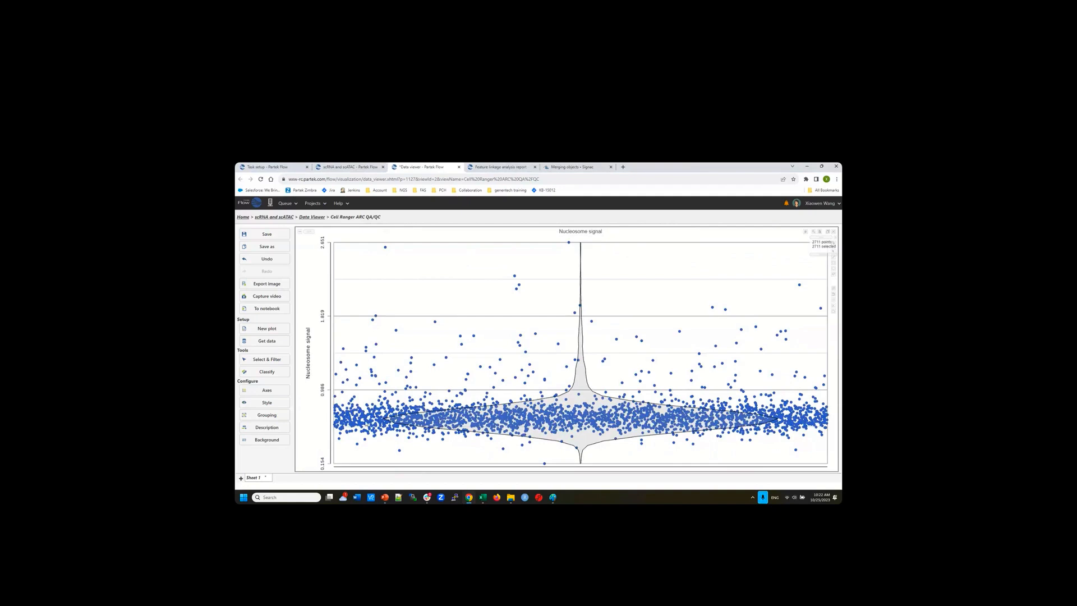
{"action": "left_click", "coordinate": [828, 232]}
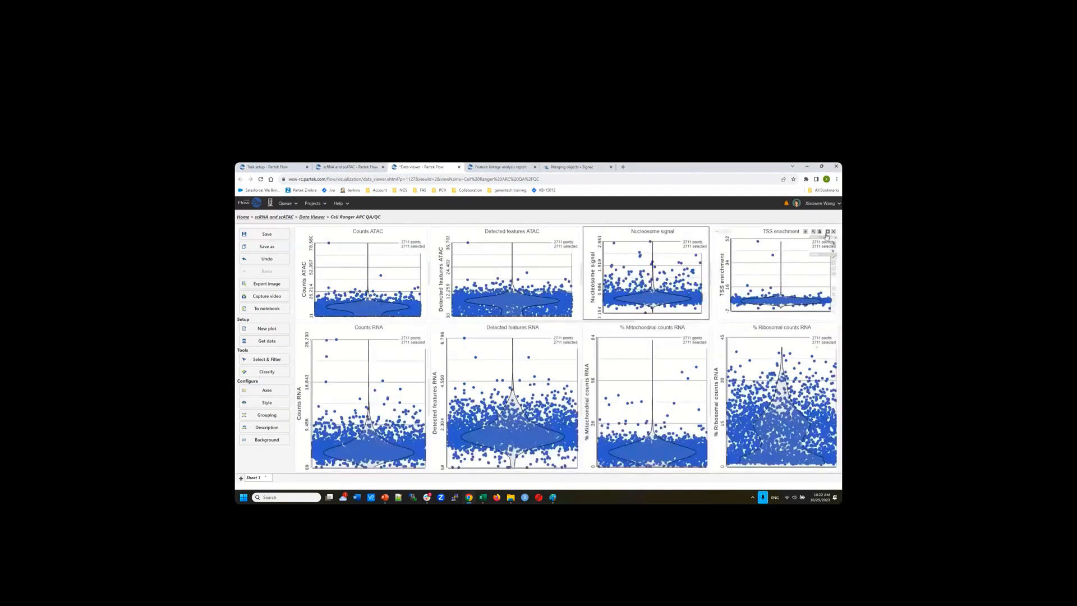
{"action": "left_click", "coordinate": [827, 231]}
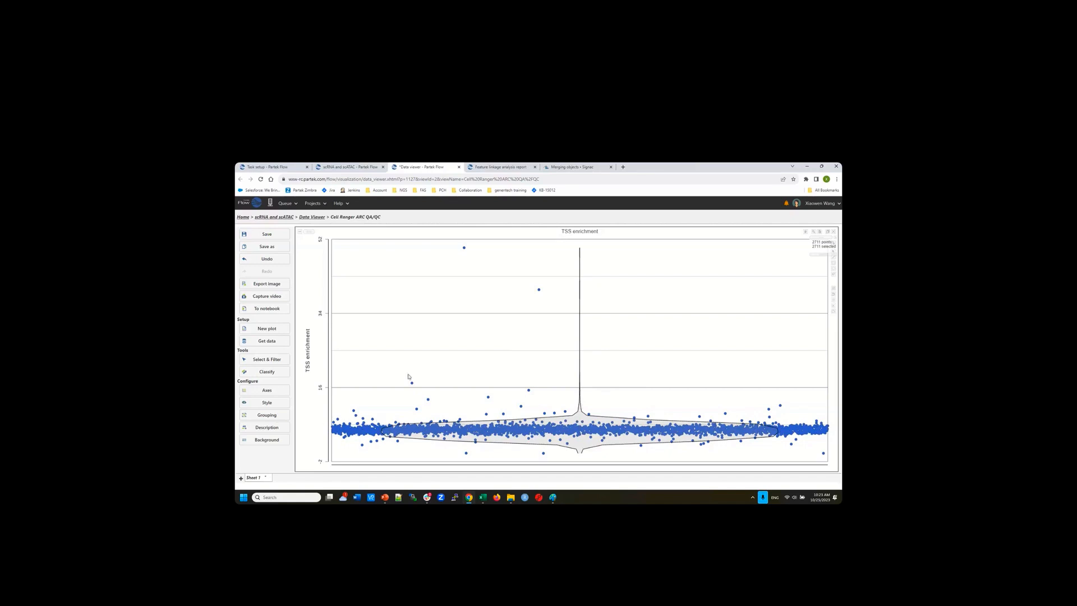
{"action": "mouse_move", "coordinate": [465, 250]}
{"action": "left_click", "coordinate": [827, 232]}
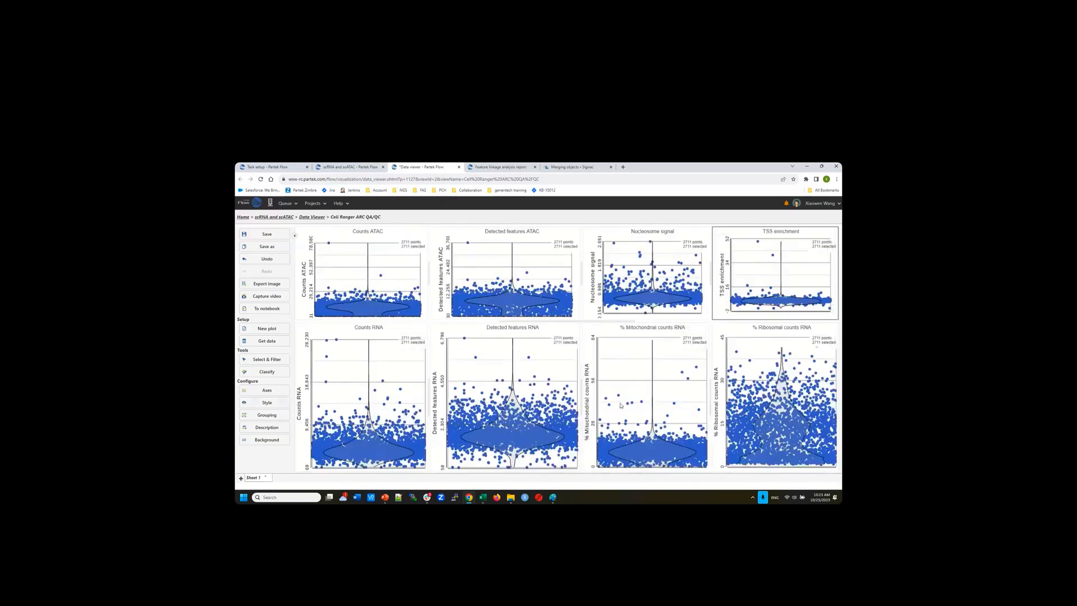
Pin Counts ATAC and Detected features ATAC histograms and cap Detected features ATAC at 15924
{"action": "left_click", "coordinate": [274, 363]}
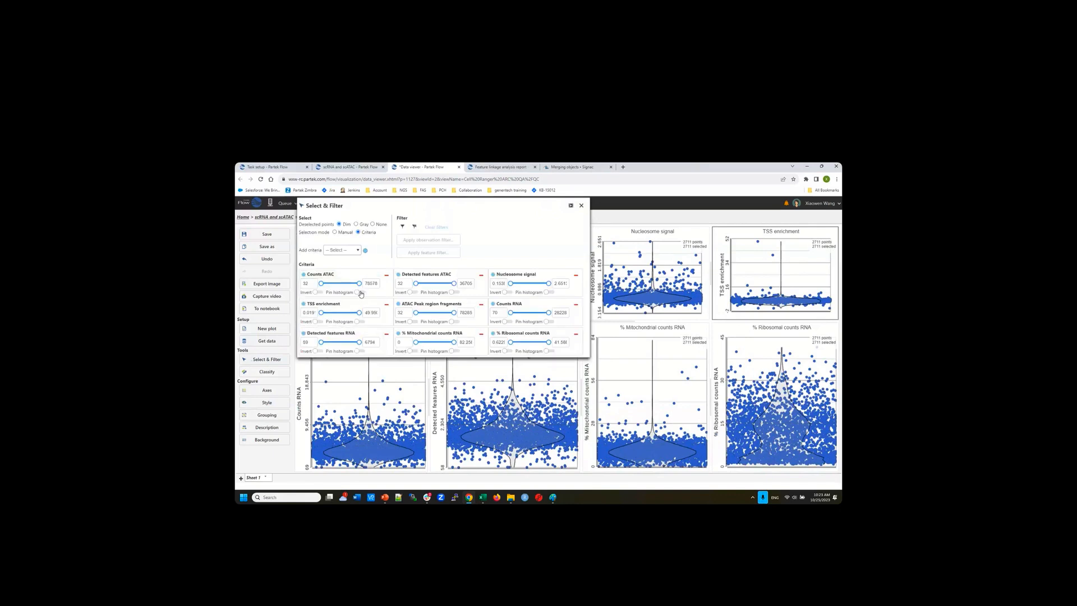
{"action": "left_click", "coordinate": [359, 293]}
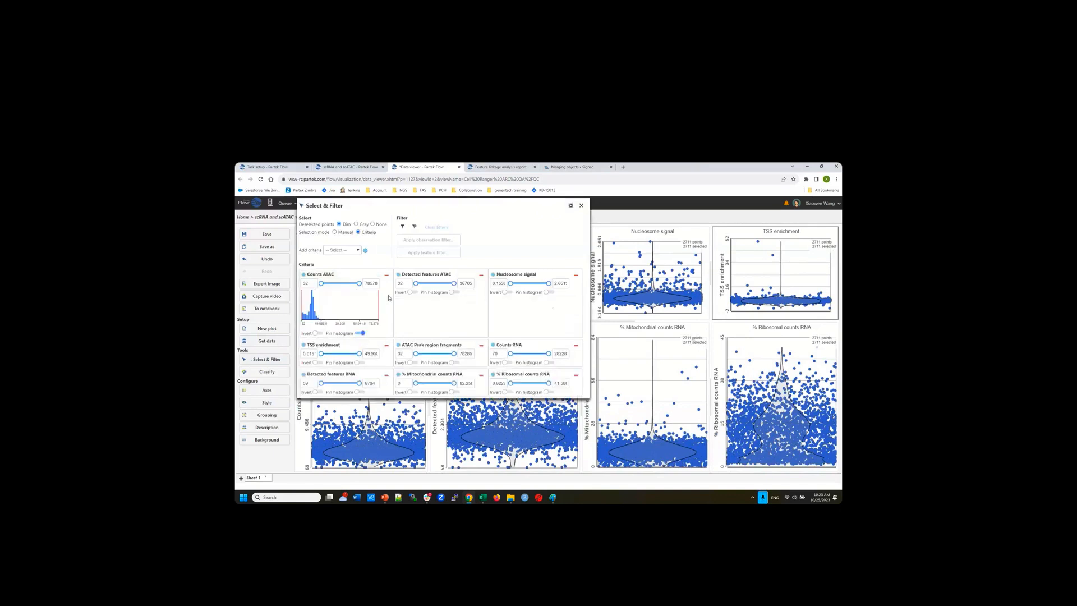
{"action": "left_click", "coordinate": [455, 293]}
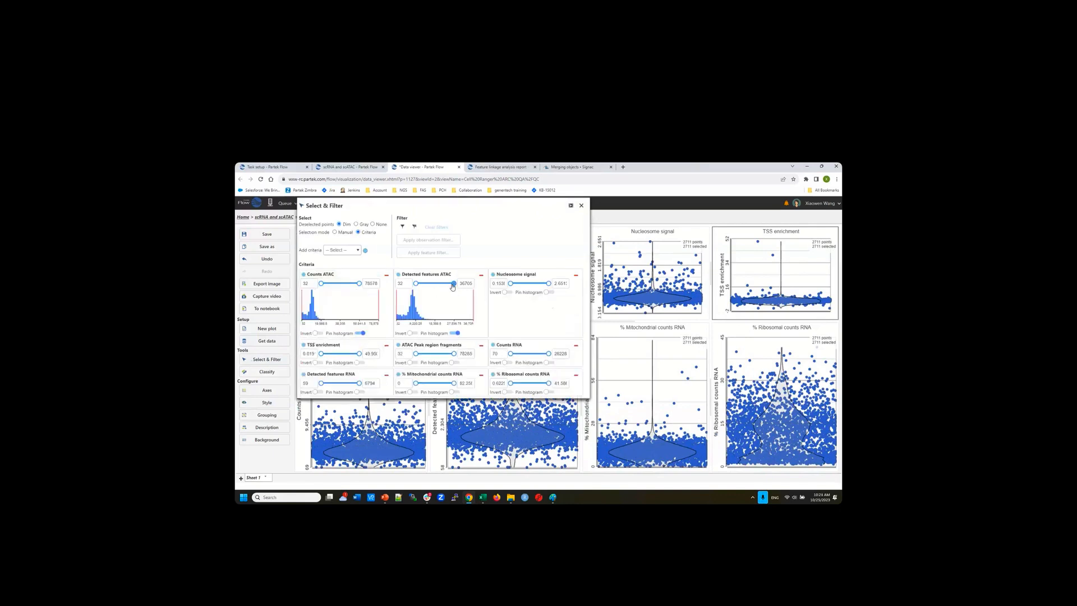
{"action": "left_click_drag", "start_coordinate": [453, 284], "coordinate": [432, 283]}
{"action": "left_click", "coordinate": [581, 206]}
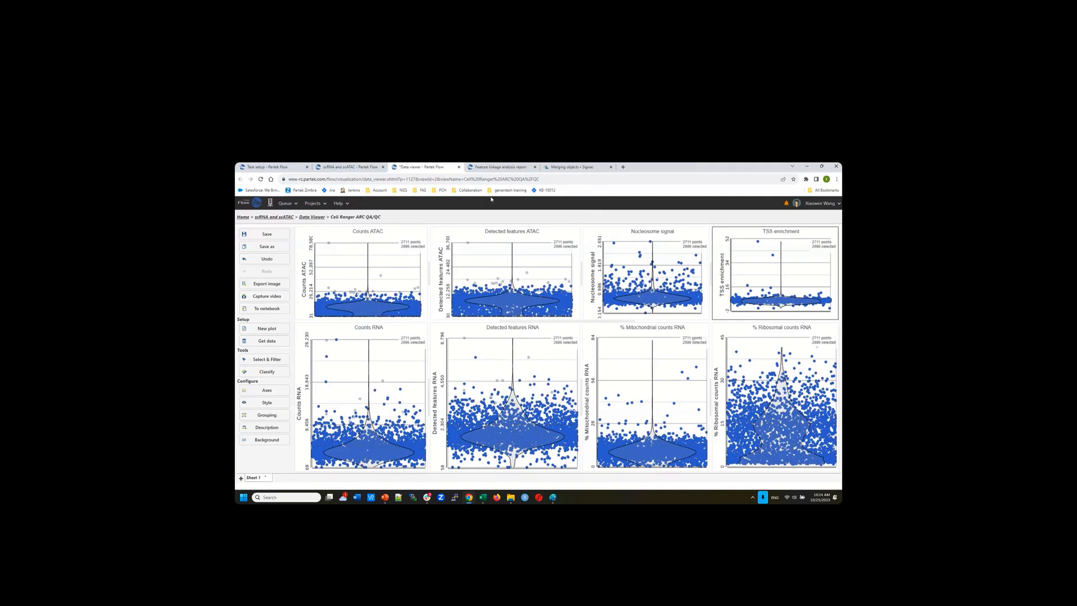
Start a Filter features task on the Filtered cells node from the Filtering toolbox
{"action": "left_click", "coordinate": [345, 168]}
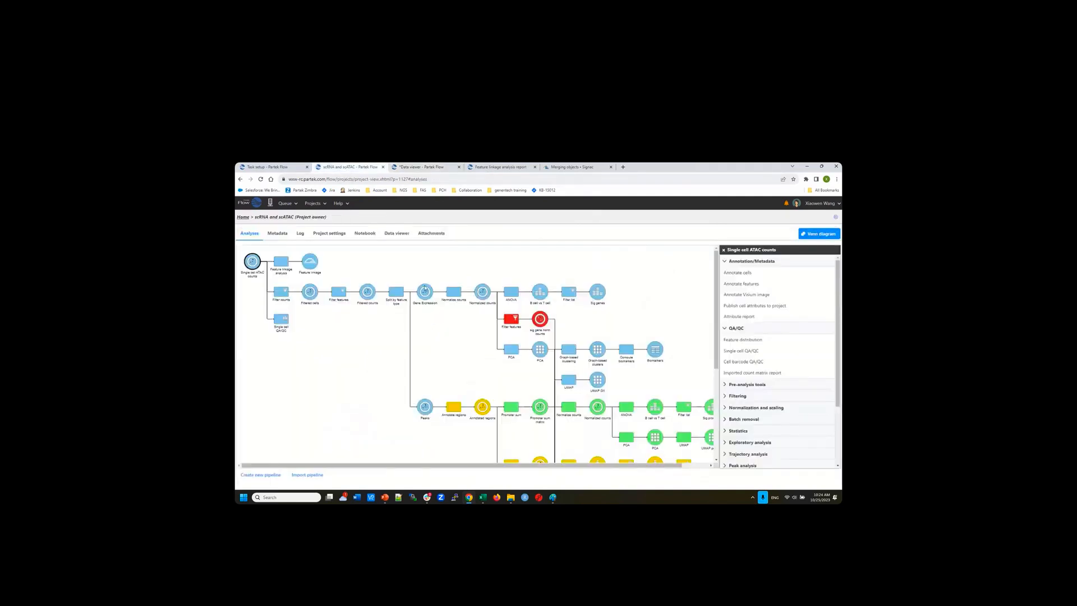
{"action": "left_click", "coordinate": [310, 293]}
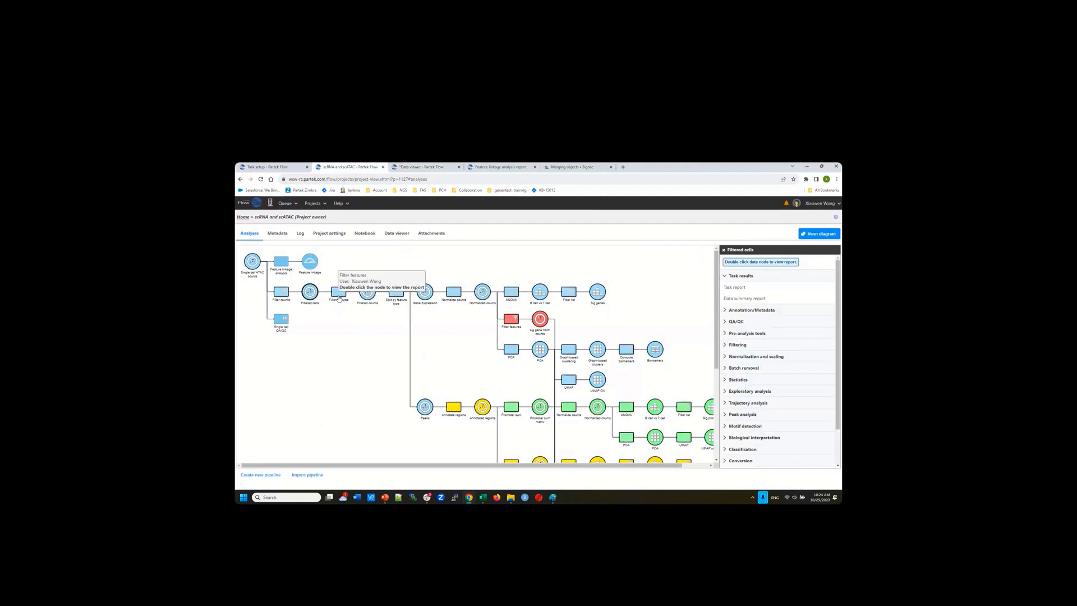
{"action": "left_click", "coordinate": [737, 344]}
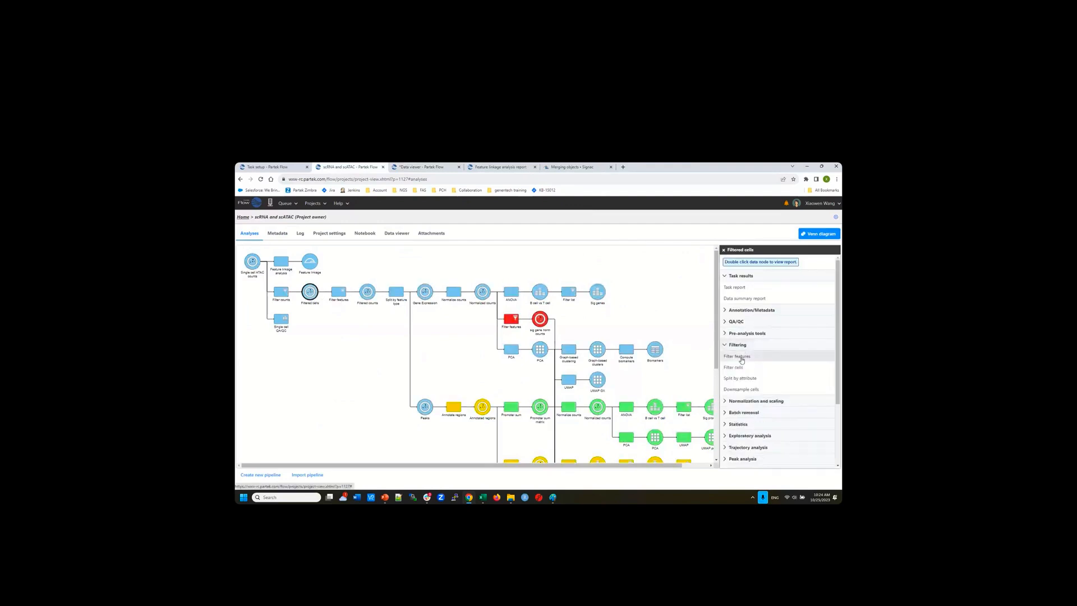
{"action": "left_click", "coordinate": [741, 360]}
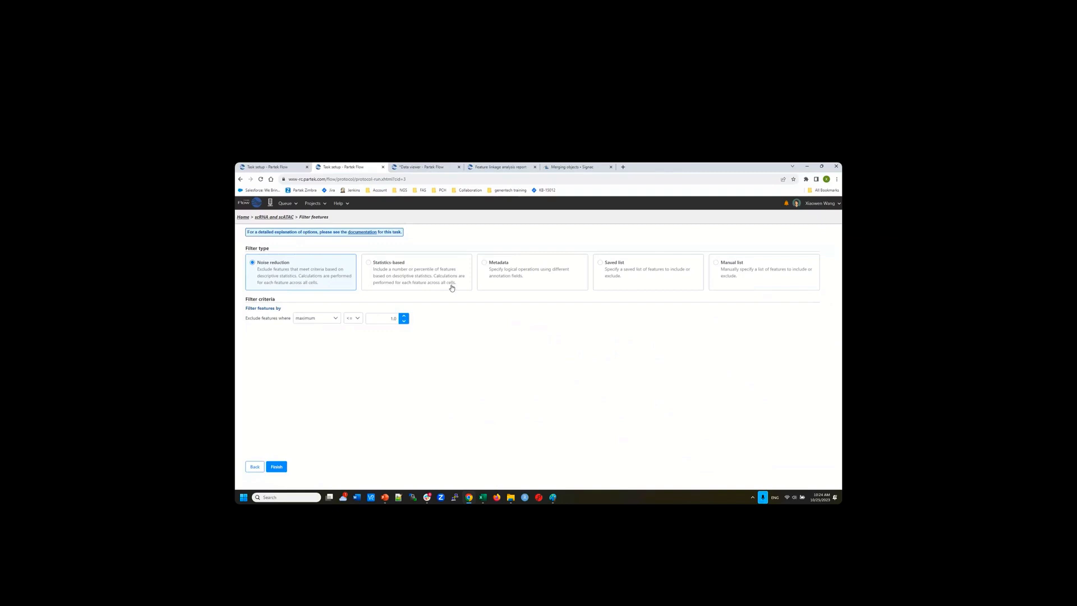
Preview the statistics, metadata and saved list filter types, then return to Noise reduction
{"action": "left_click", "coordinate": [420, 272]}
{"action": "left_click", "coordinate": [505, 272]}
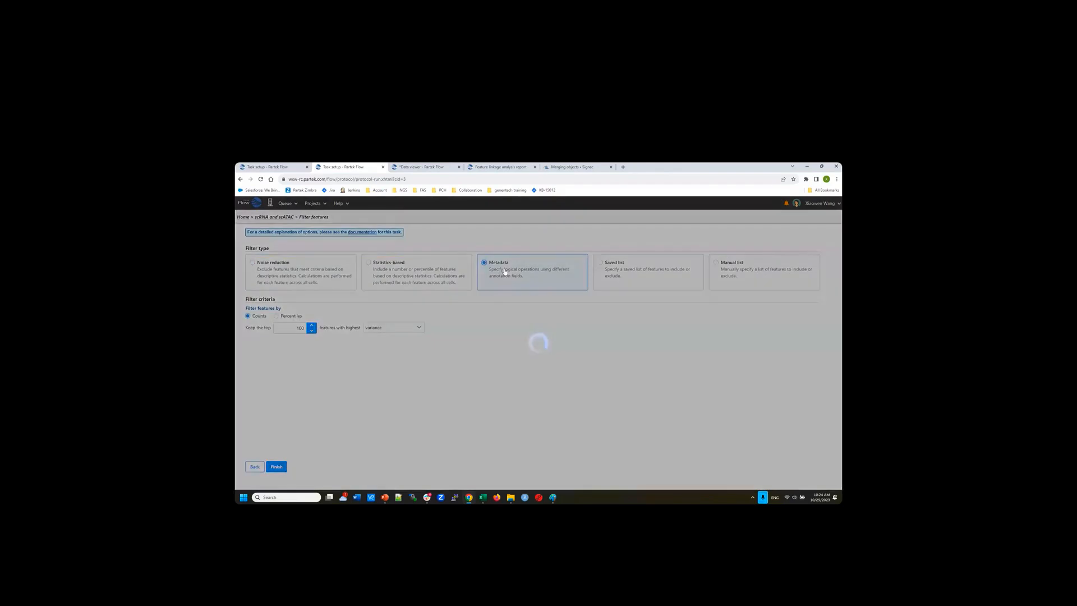
{"action": "left_click", "coordinate": [623, 270]}
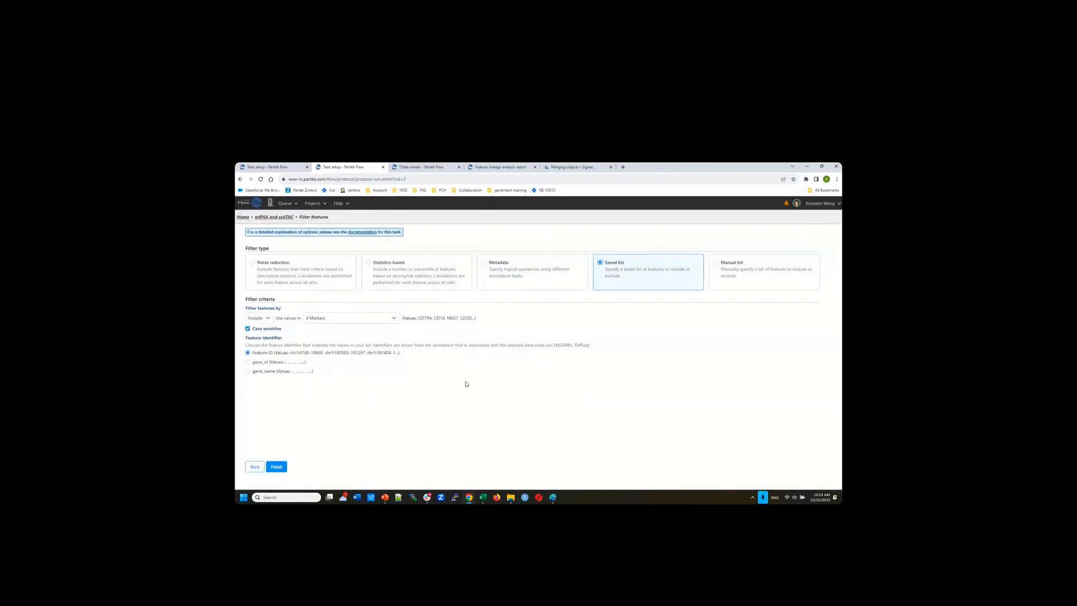
{"action": "left_click", "coordinate": [276, 276]}
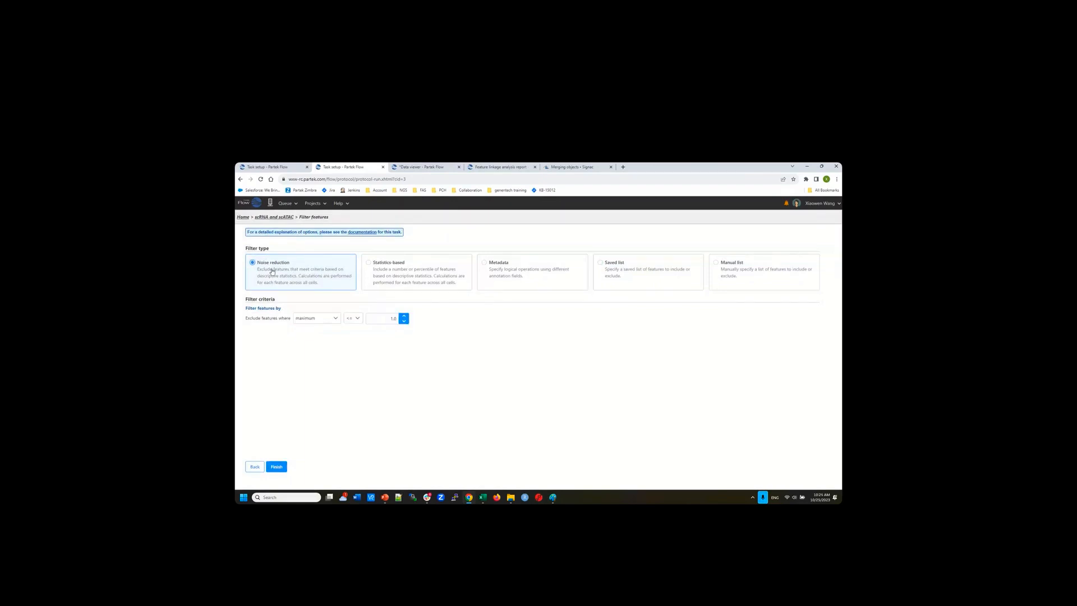
Exclude features with value <= 0.0 in a cell percentage starting with 9, then leave the setup
{"action": "left_click", "coordinate": [331, 318]}
{"action": "left_click_drag", "start_coordinate": [338, 351], "coordinate": [338, 371]}
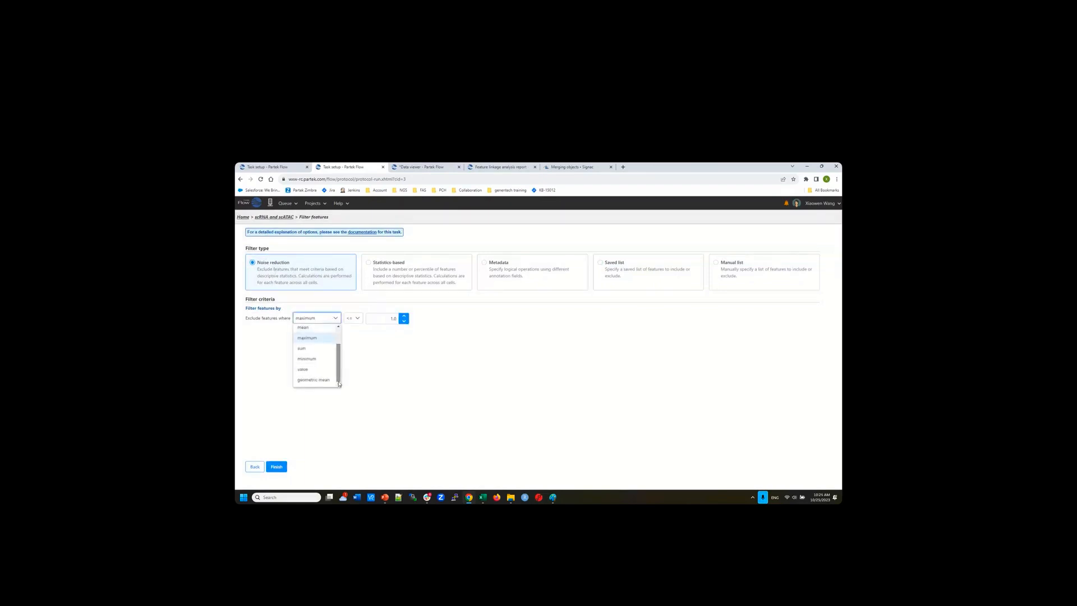
{"action": "left_click", "coordinate": [304, 370]}
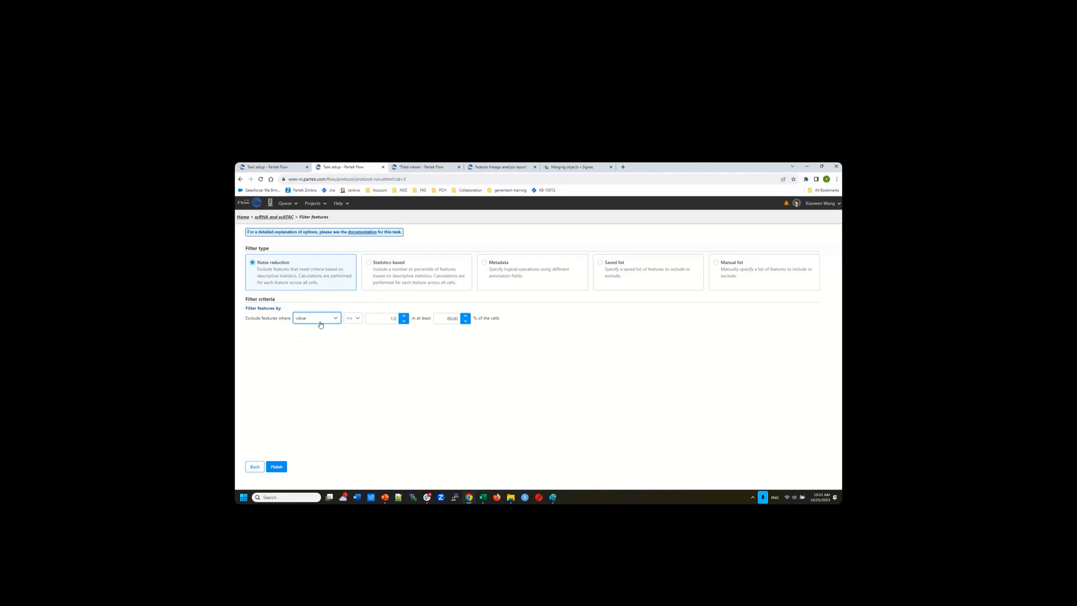
{"action": "double_click", "coordinate": [393, 318]}
{"action": "type", "text": "0"}
{"action": "key", "text": "Tab"}
{"action": "type", "text": "9"}
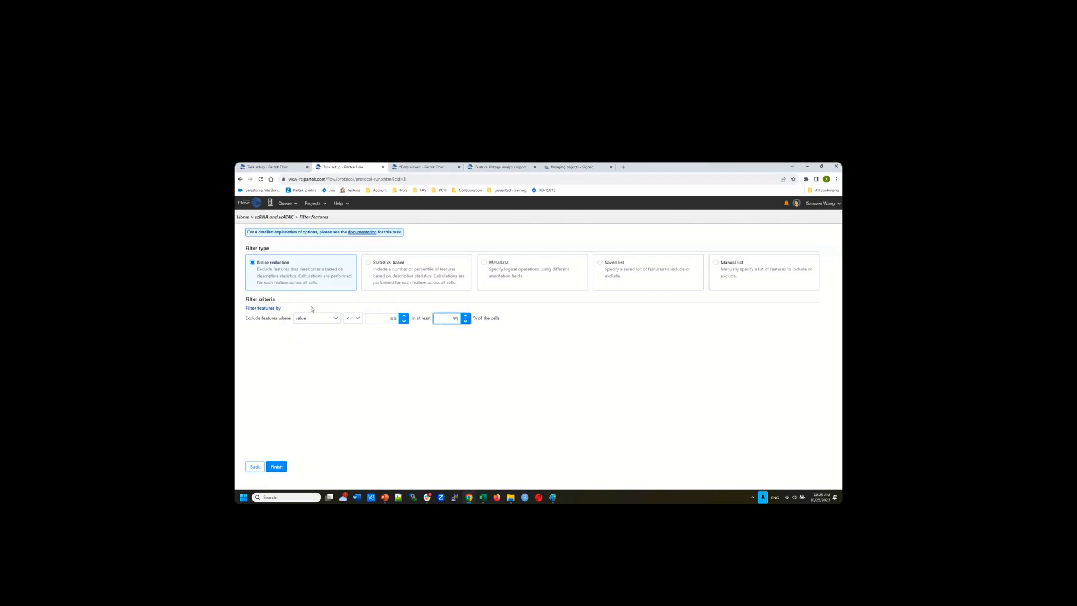
{"action": "left_click", "coordinate": [278, 218]}
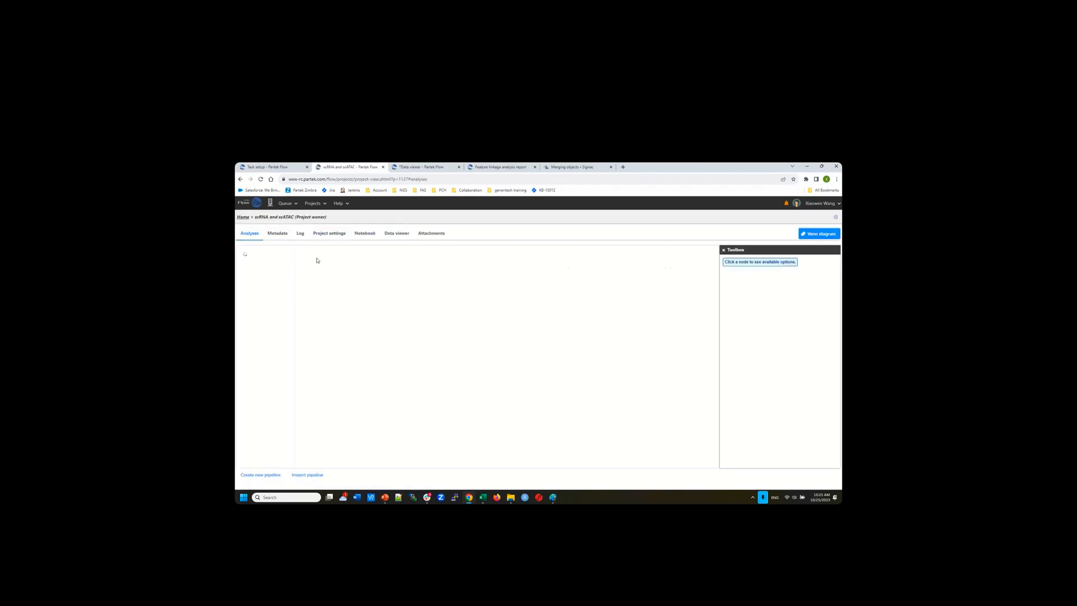
{"action": "mouse_move", "coordinate": [366, 296]}
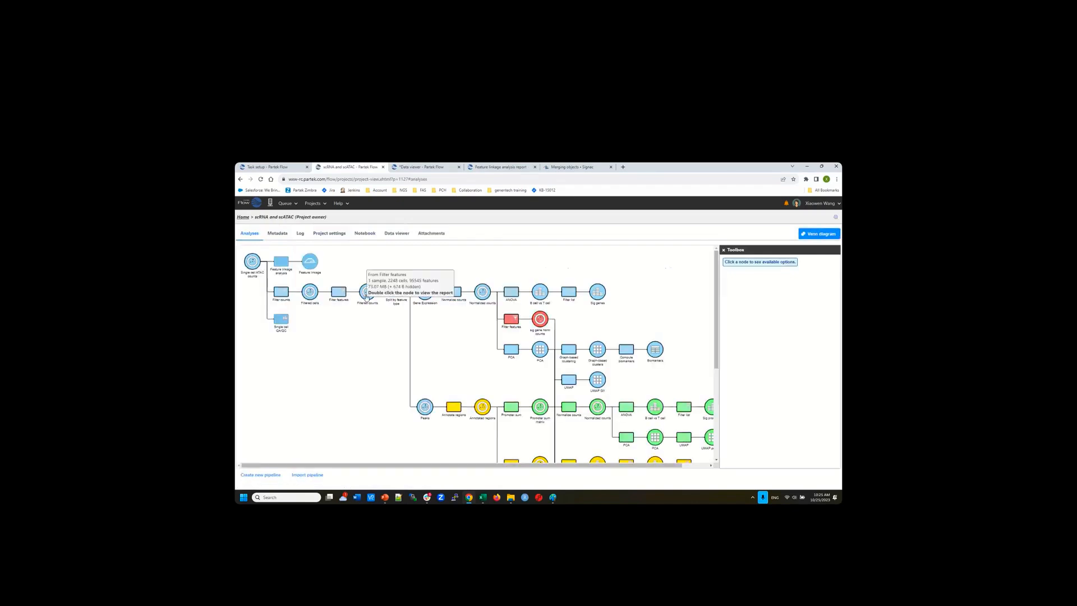
{"action": "mouse_move", "coordinate": [308, 297]}
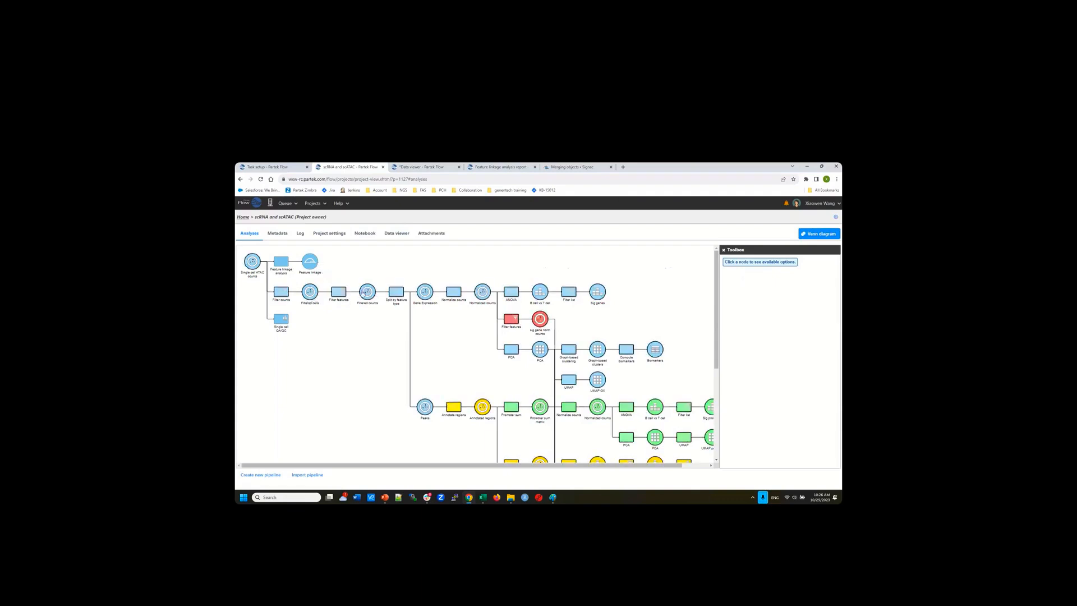
Select the Filtered counts node and expand Pre-analysis tools to see Pseudobulk and Split by feature type
{"action": "left_click", "coordinate": [368, 292]}
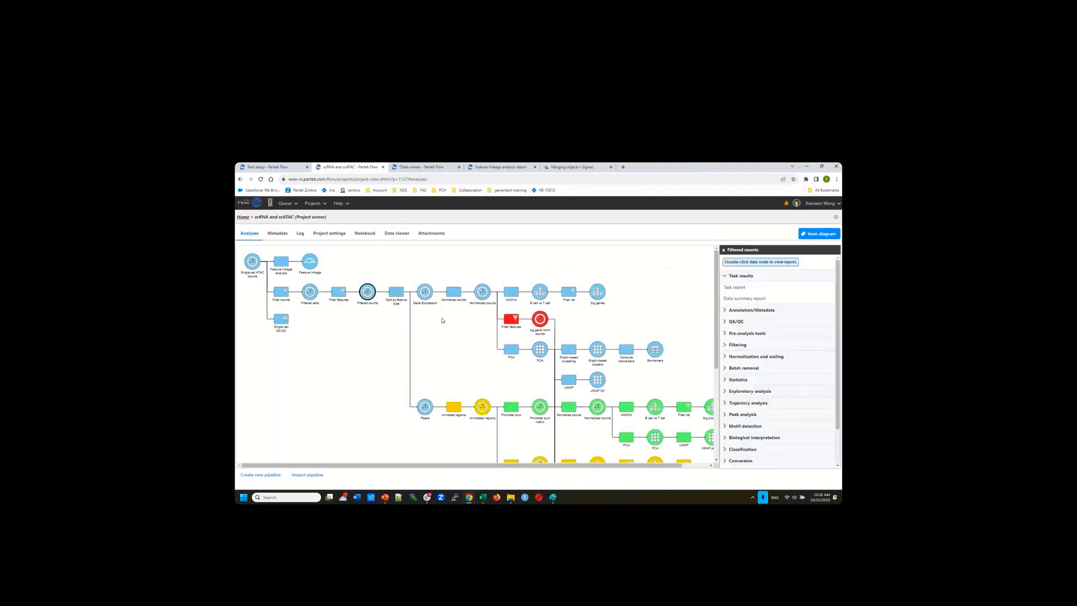
{"action": "left_click", "coordinate": [759, 335]}
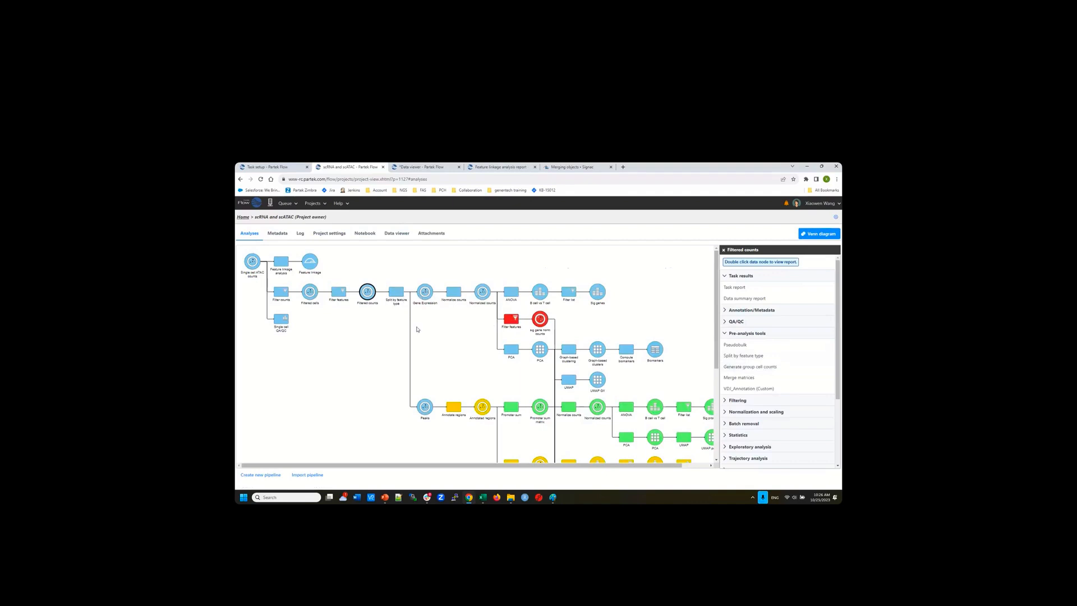
{"action": "mouse_move", "coordinate": [427, 296]}
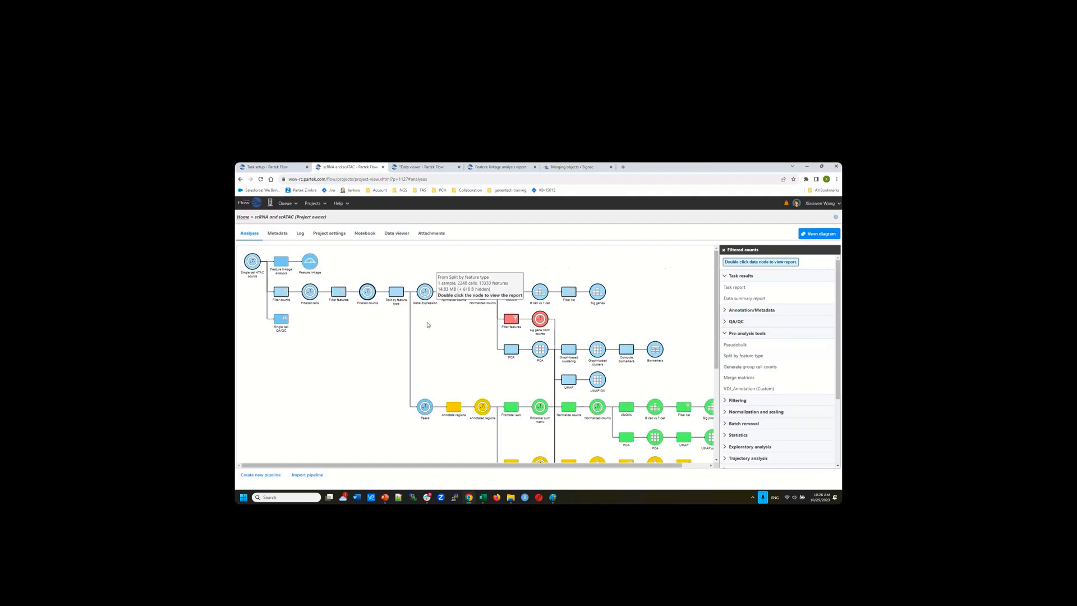
{"action": "mouse_move", "coordinate": [425, 411]}
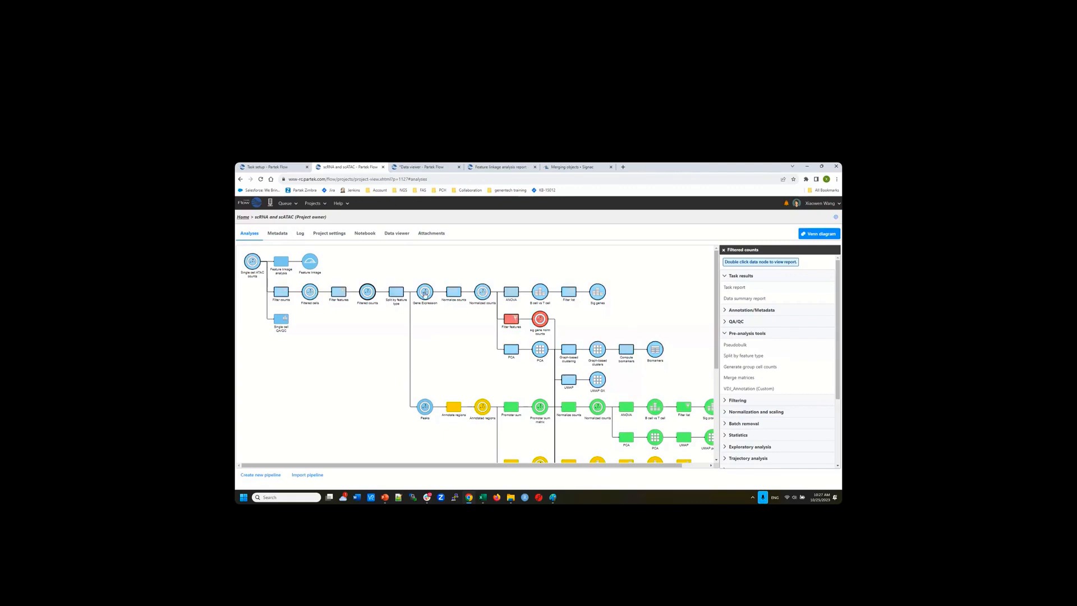
{"action": "mouse_move", "coordinate": [425, 293]}
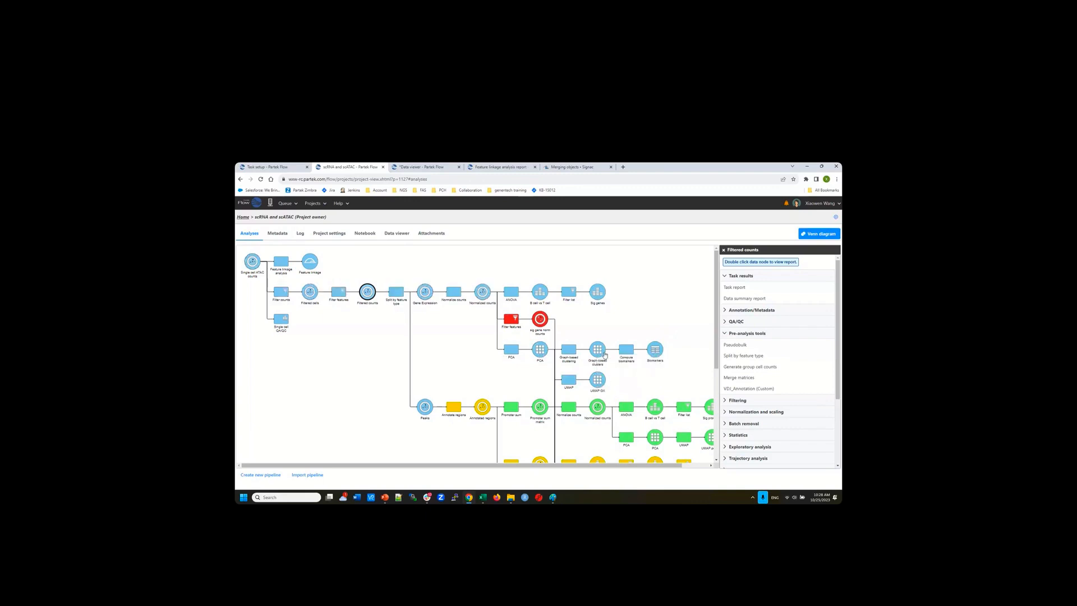
{"action": "mouse_move", "coordinate": [598, 352]}
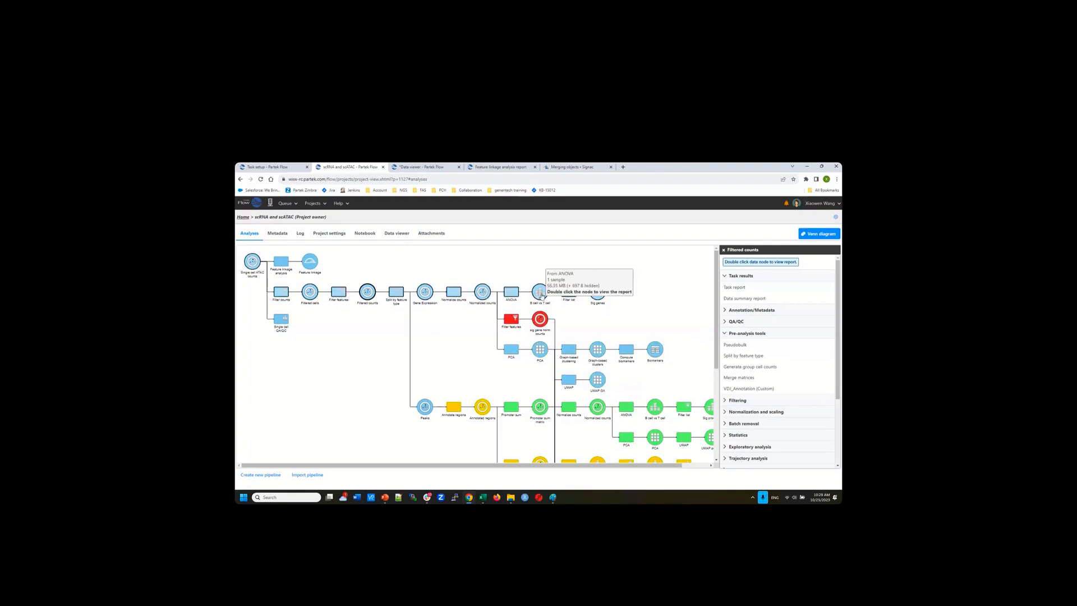
{"action": "double_click", "coordinate": [540, 294]}
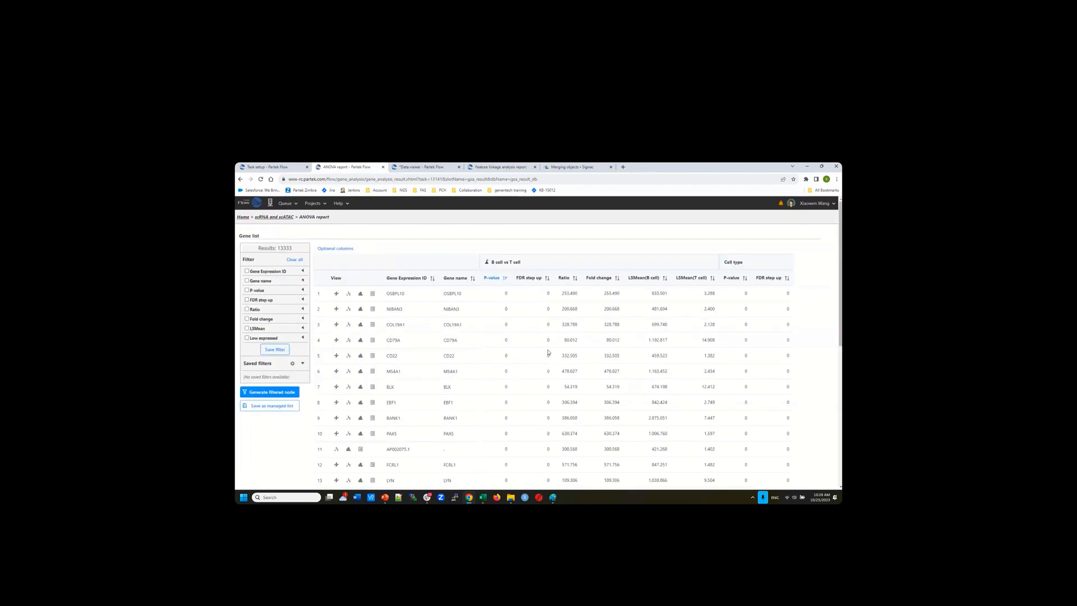
{"action": "left_click", "coordinate": [274, 218]}
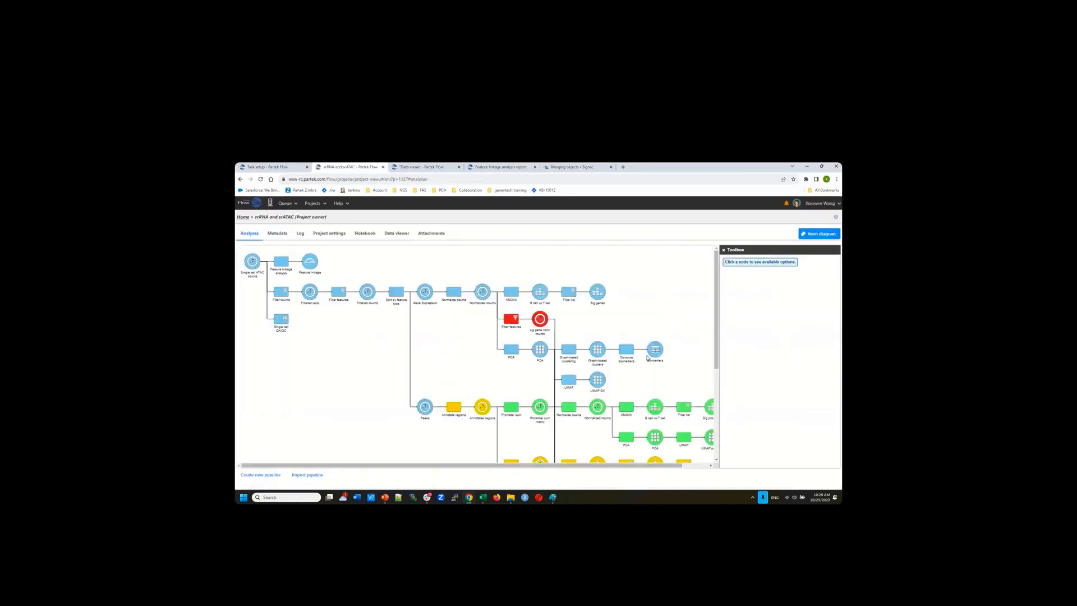
Scroll down the pipeline and select the Peaks node to list its tasks
{"action": "scroll", "coordinate": [648, 357], "scroll_direction": "down", "scroll_amount": 1}
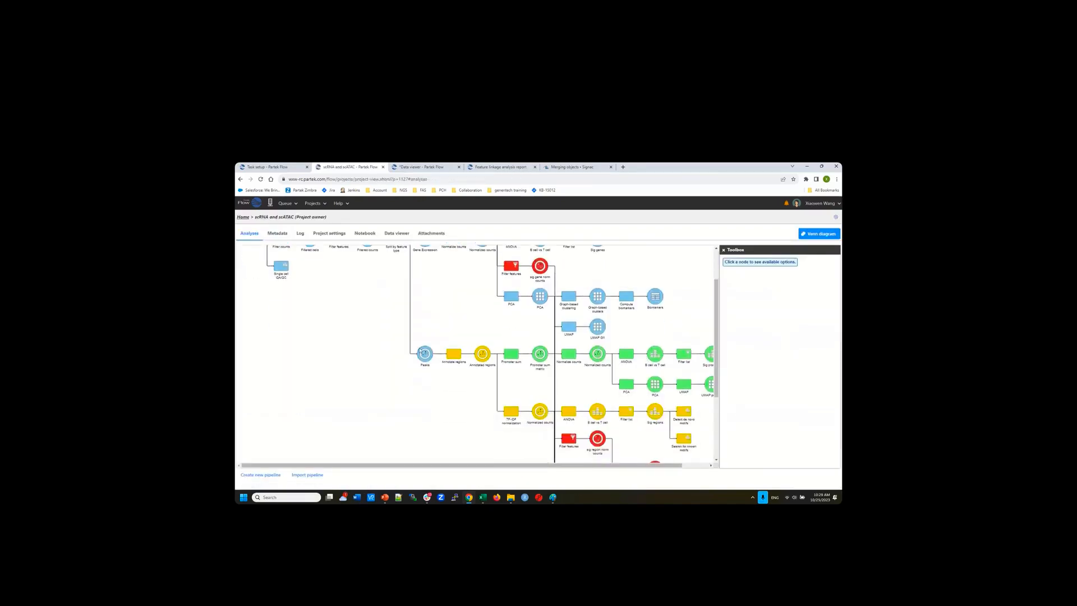
{"action": "mouse_move", "coordinate": [426, 359]}
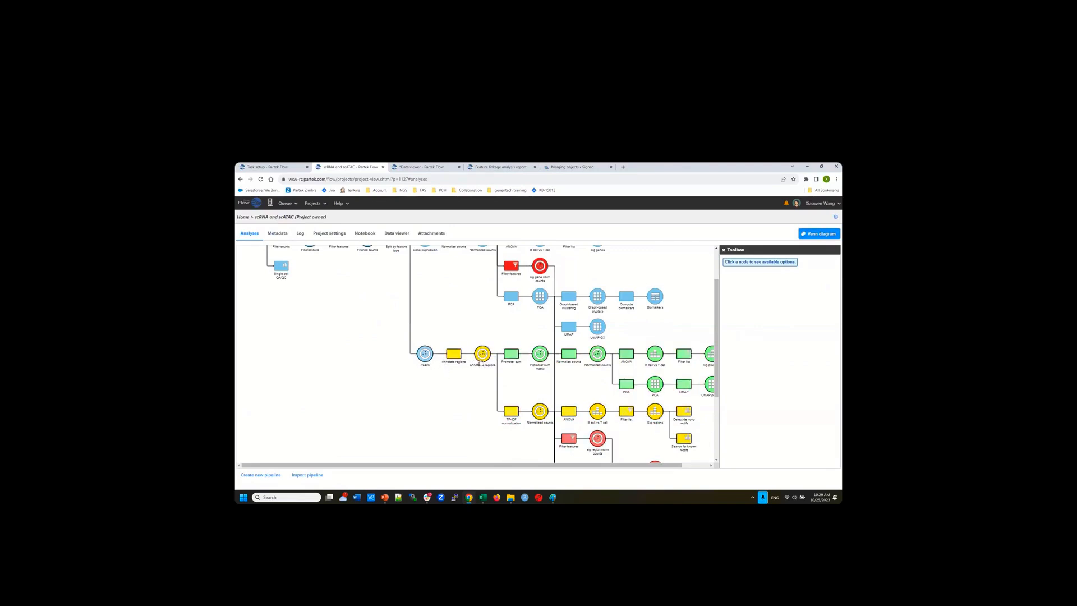
{"action": "left_click", "coordinate": [426, 357]}
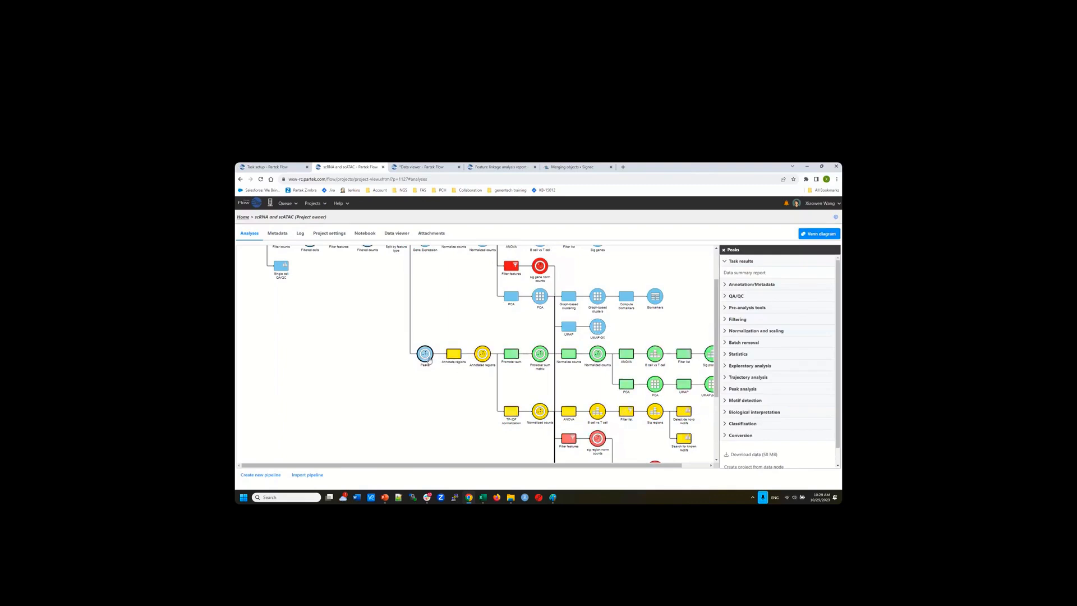
Open Annotate regions under Peak analysis for Peaks, using hg38 and Ensembl release 108
{"action": "mouse_move", "coordinate": [425, 356]}
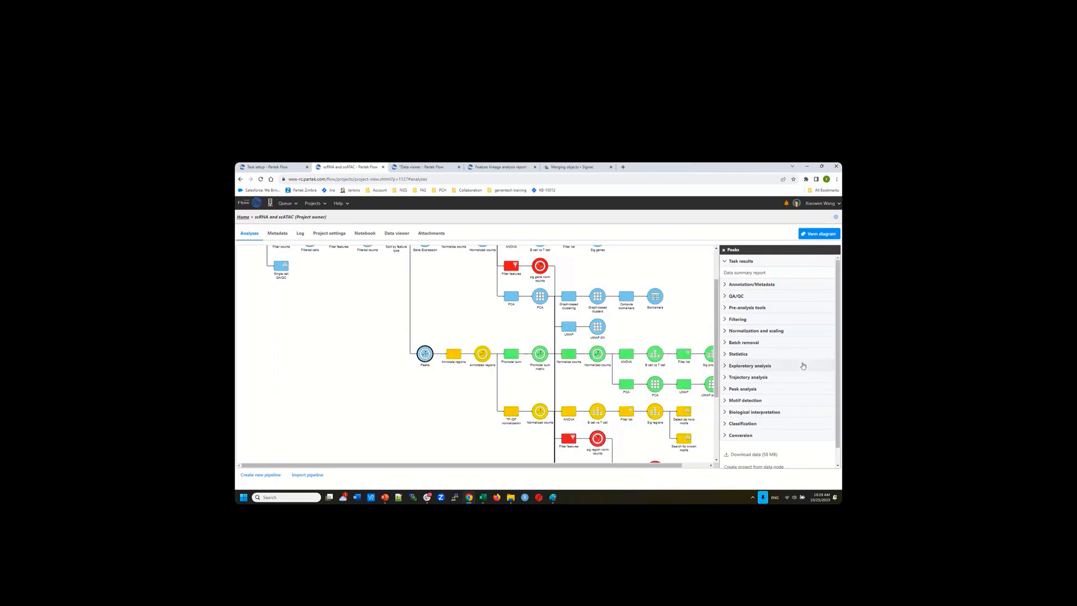
{"action": "left_click", "coordinate": [756, 394]}
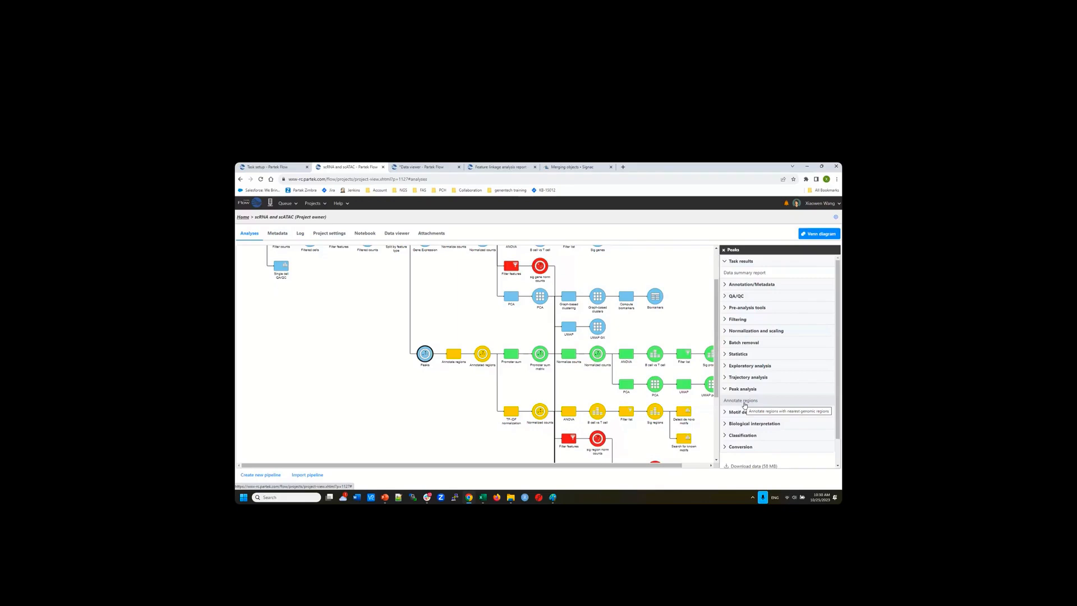
{"action": "left_click", "coordinate": [744, 401]}
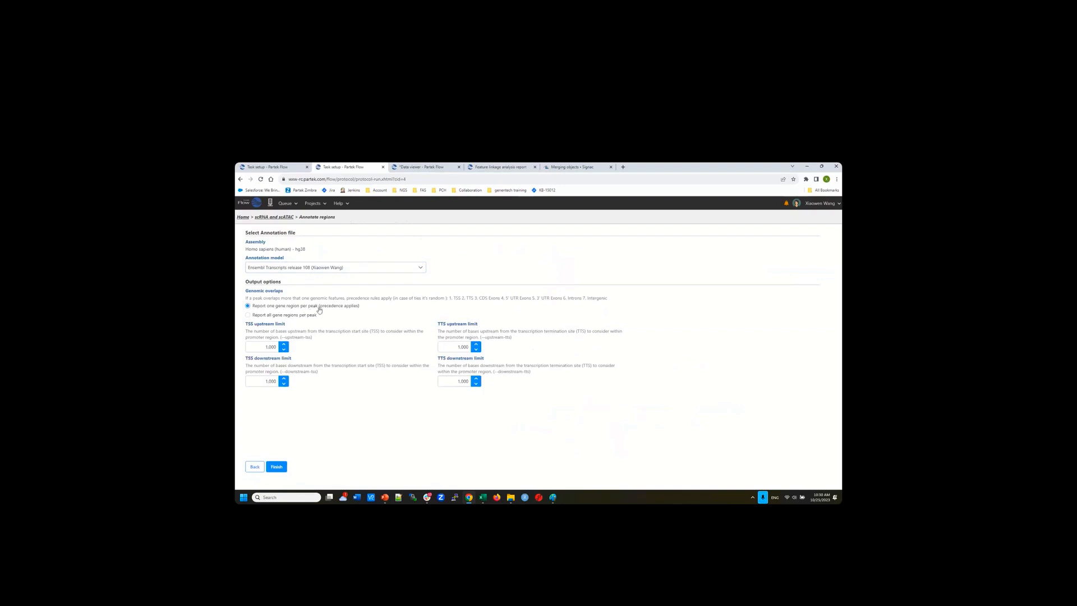
{"action": "left_click_drag", "start_coordinate": [453, 299], "coordinate": [472, 299]}
{"action": "left_click", "coordinate": [463, 298]}
{"action": "left_click_drag", "start_coordinate": [465, 298], "coordinate": [496, 299]}
{"action": "left_click", "coordinate": [265, 347]}
Leave the Annotate regions setup and scroll the pipeline canvas right to the Annotated regions node
{"action": "left_click", "coordinate": [264, 382]}
{"action": "left_click", "coordinate": [280, 218]}
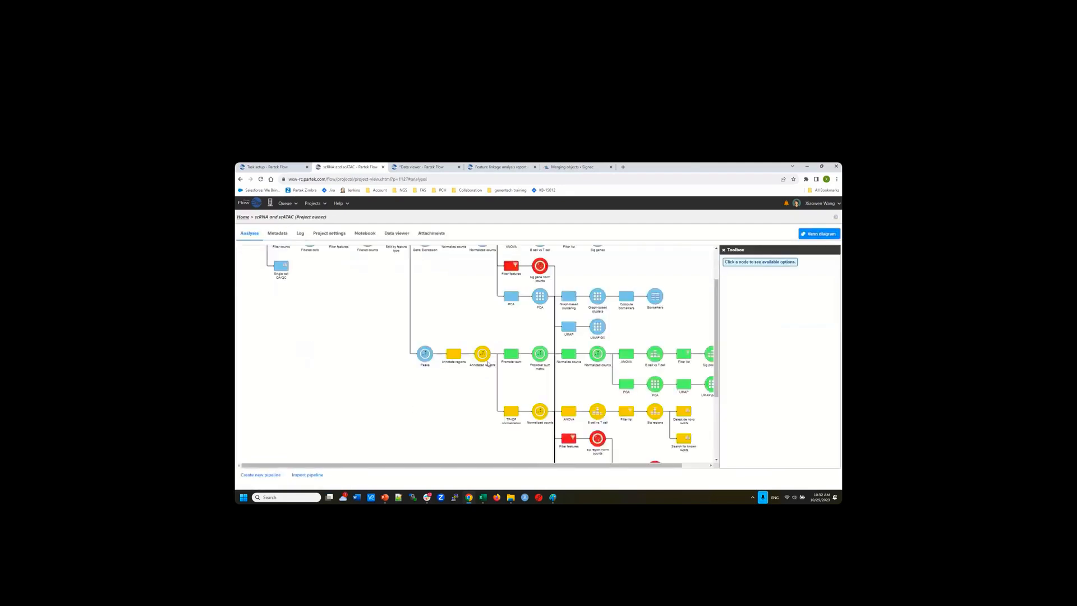
{"action": "mouse_move", "coordinate": [496, 361]}
{"action": "left_click_drag", "start_coordinate": [665, 467], "coordinate": [691, 467]}
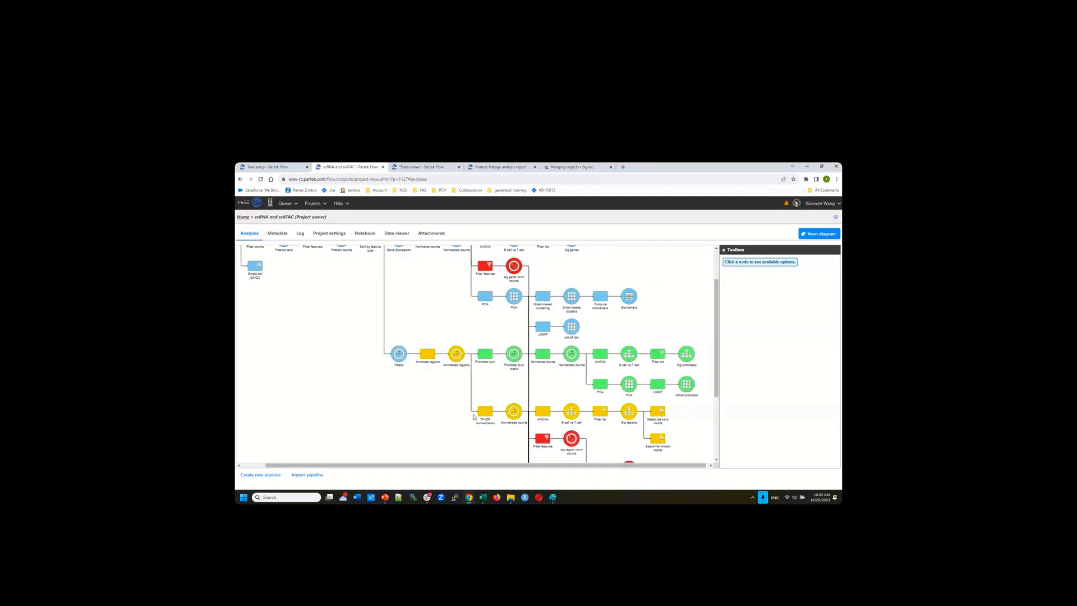
{"action": "mouse_move", "coordinate": [449, 348]}
Select the Annotated regions node and expand Peak analysis to show Annotate regions and Promoter sum matrix
{"action": "left_click", "coordinate": [456, 354]}
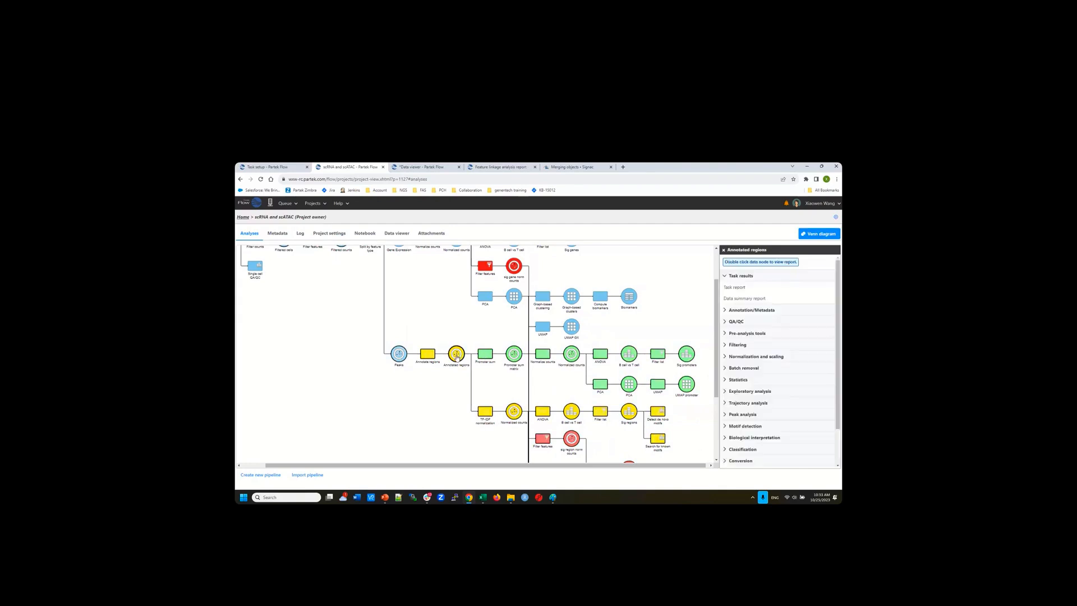
{"action": "left_click", "coordinate": [791, 414]}
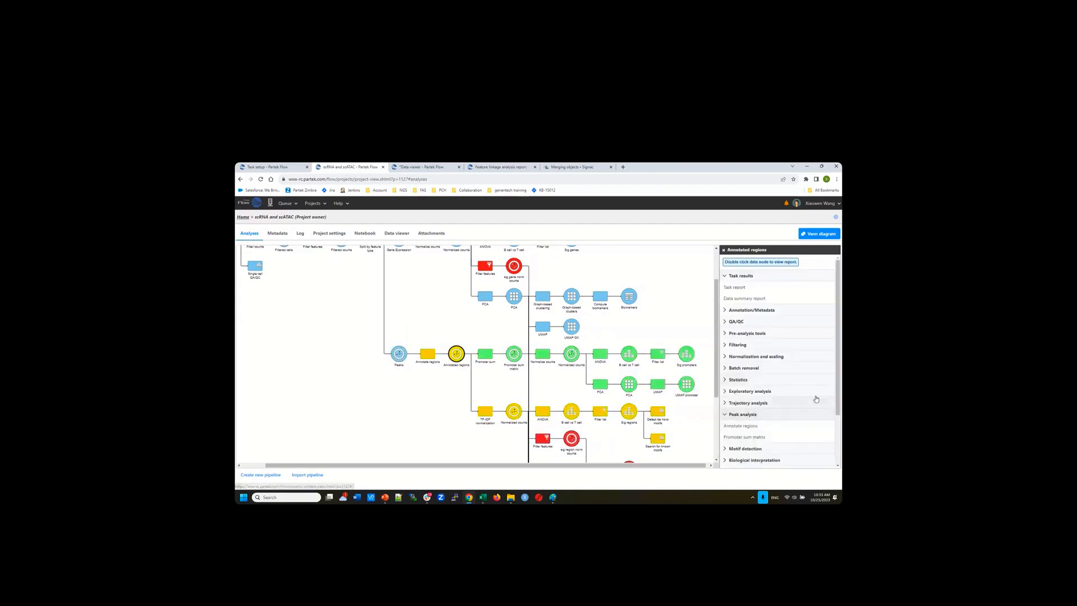
{"action": "scroll", "coordinate": [819, 397], "scroll_direction": "down", "scroll_amount": 2}
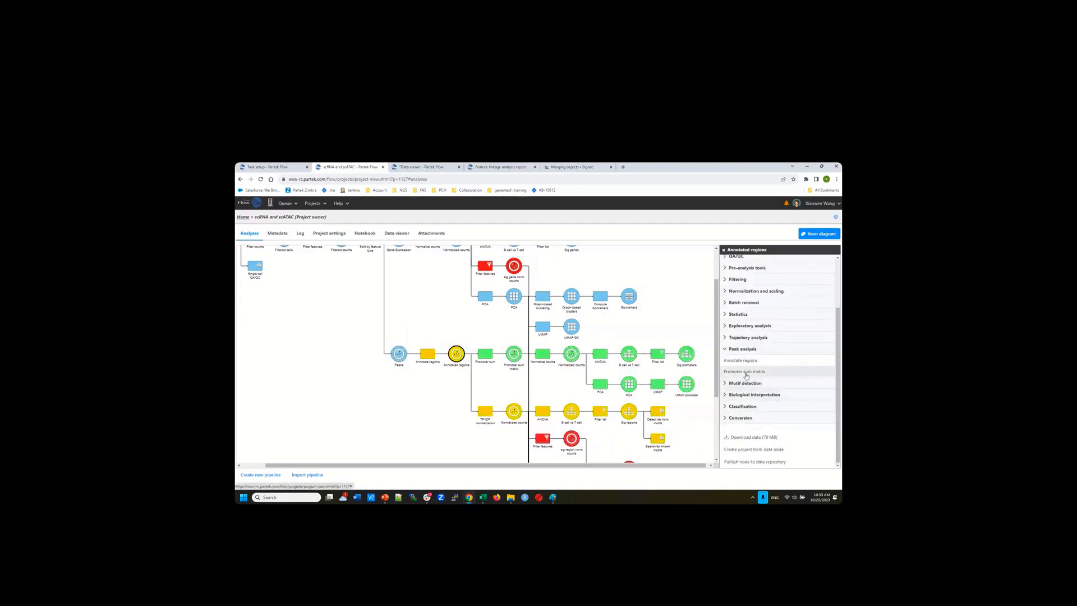
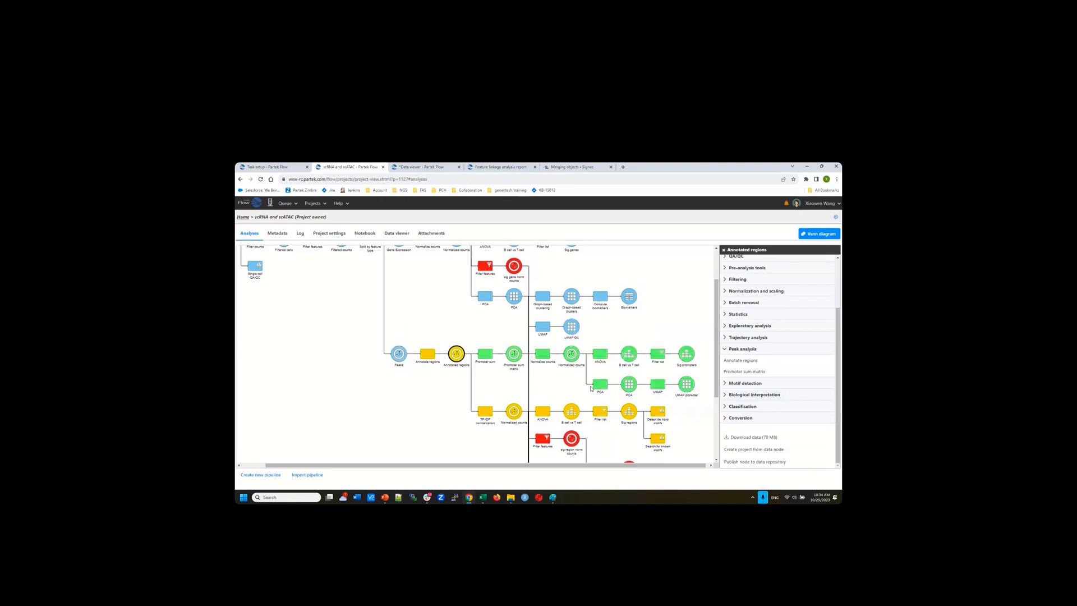
Open the B cell vs T cell comparison report from the green peaks row of the pipeline
{"action": "mouse_move", "coordinate": [569, 360]}
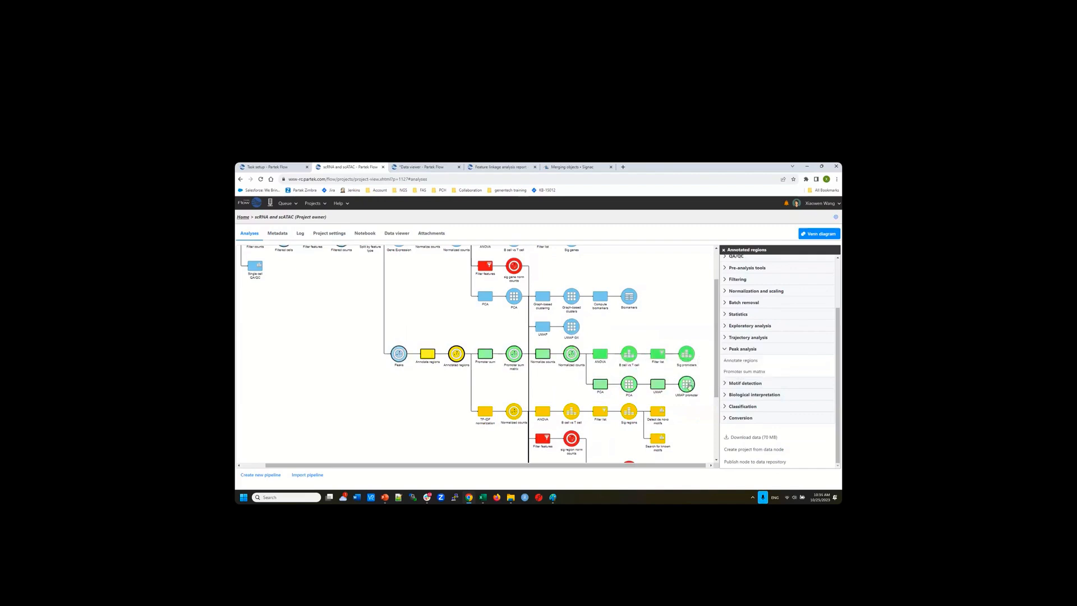
{"action": "mouse_move", "coordinate": [689, 388]}
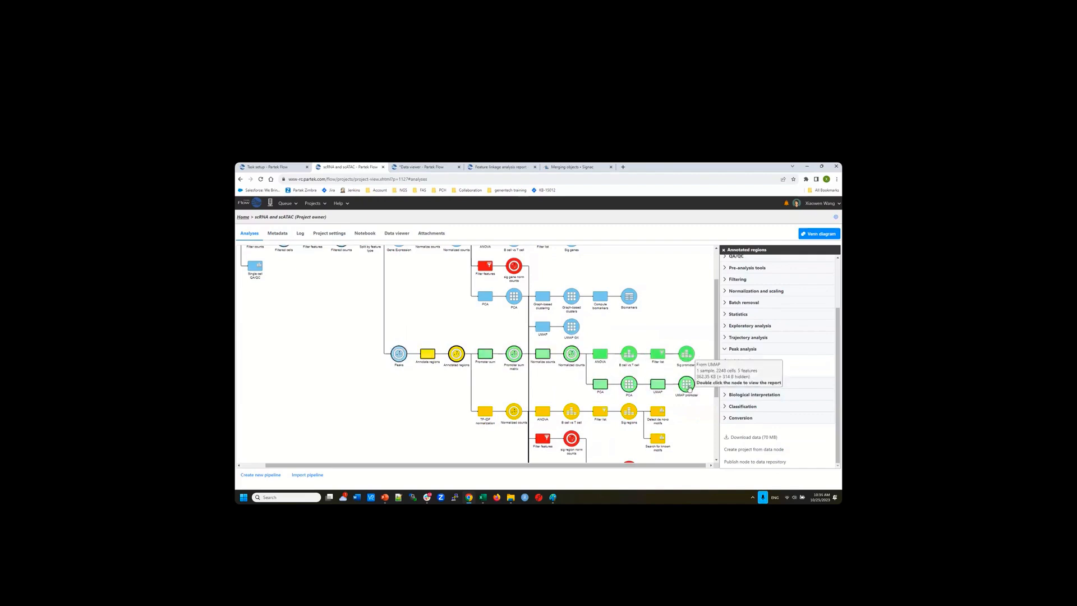
{"action": "left_click", "coordinate": [630, 356]}
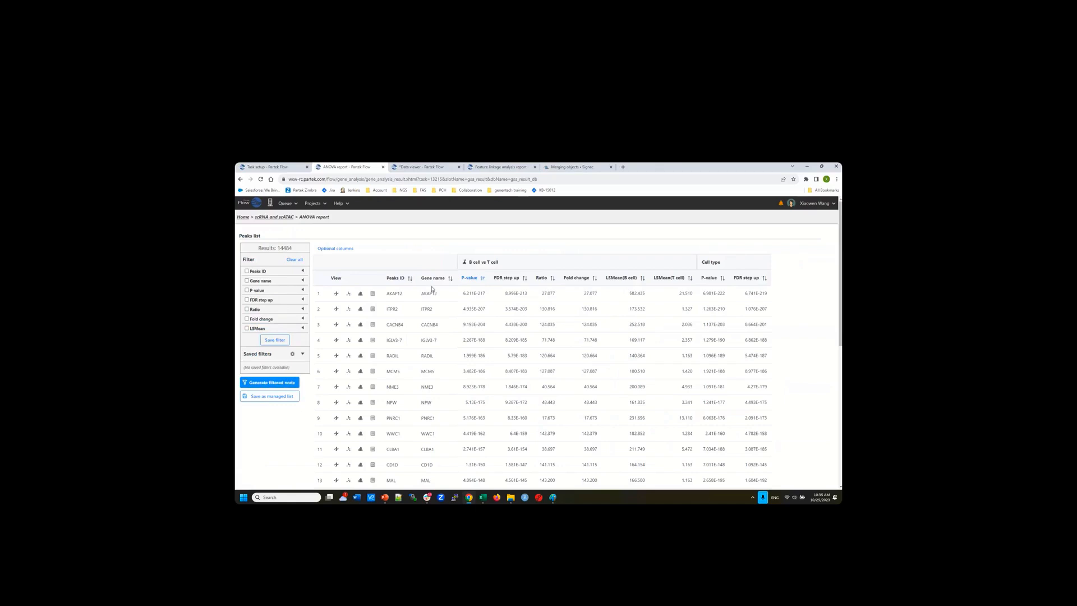
Add Chromosome and Start optional columns to the B cell vs T cell peaks list, then return to the pipeline
{"action": "left_click_drag", "start_coordinate": [405, 294], "coordinate": [386, 293]}
{"action": "left_click", "coordinate": [322, 249]}
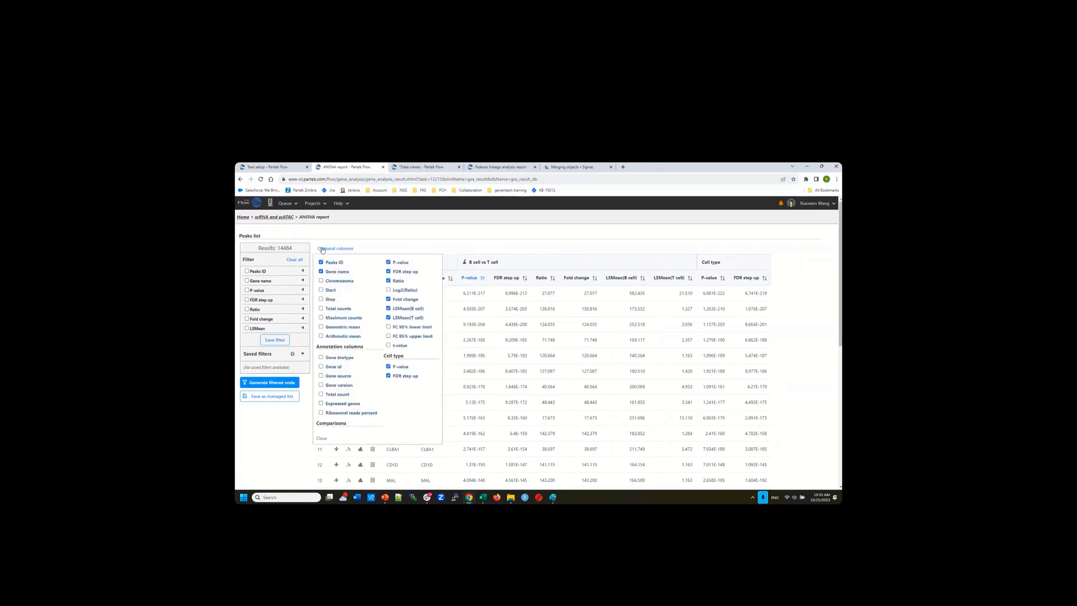
{"action": "left_click", "coordinate": [321, 281]}
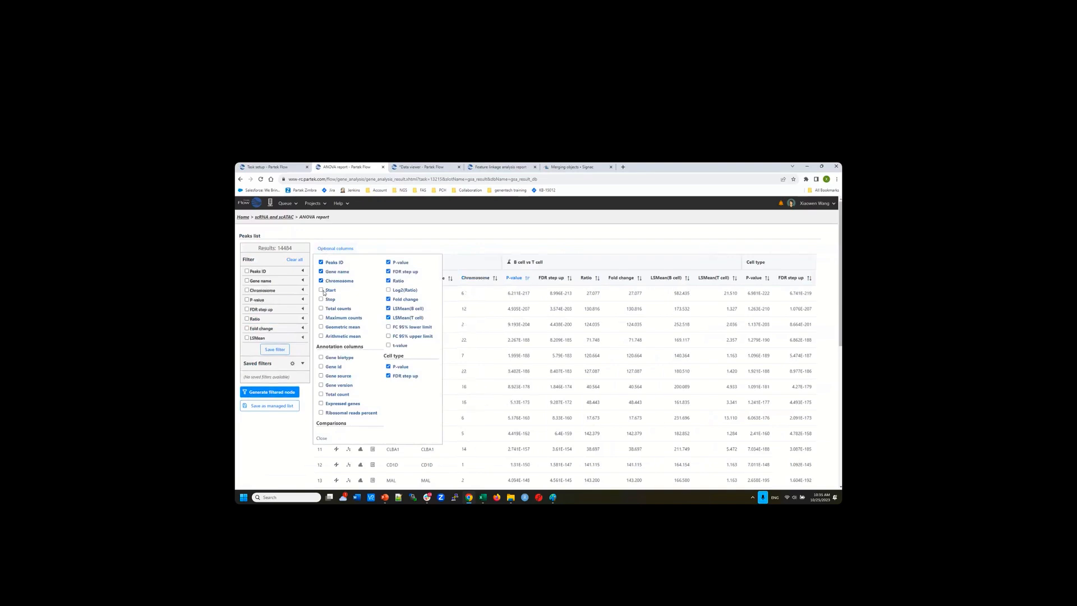
{"action": "left_click", "coordinate": [322, 290]}
{"action": "left_click", "coordinate": [493, 247]}
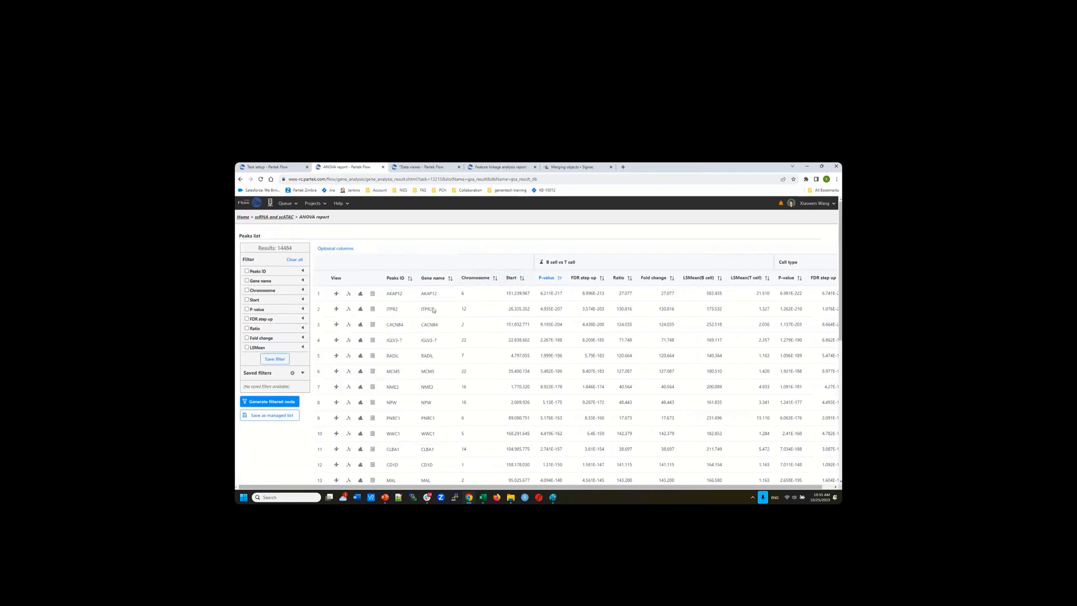
{"action": "left_click", "coordinate": [272, 220]}
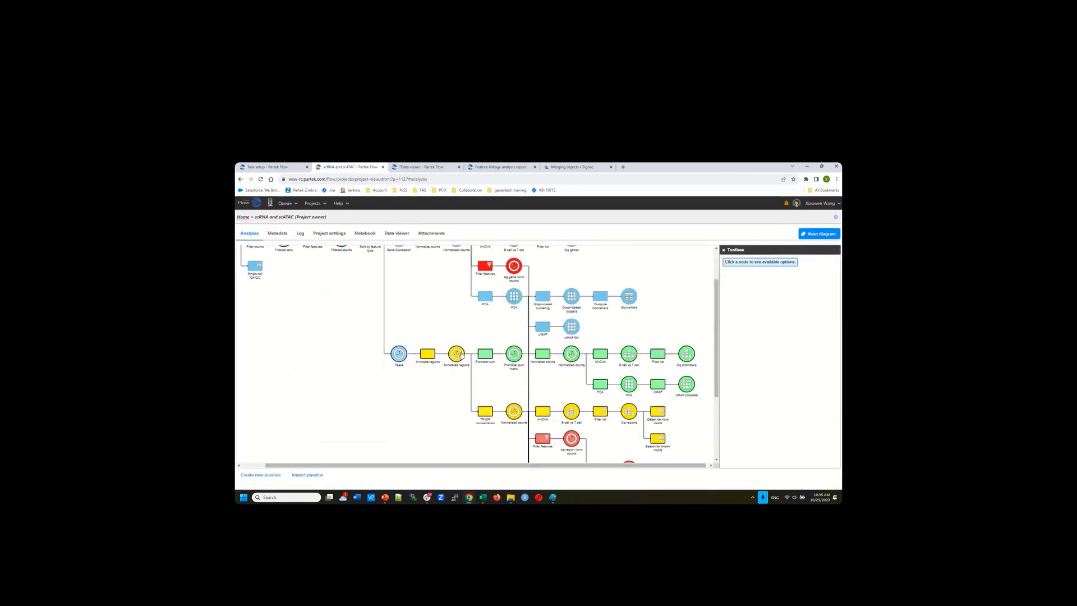
Select the Annotated regions node to list its Peak analysis and Motif detection task categories
{"action": "mouse_move", "coordinate": [462, 363]}
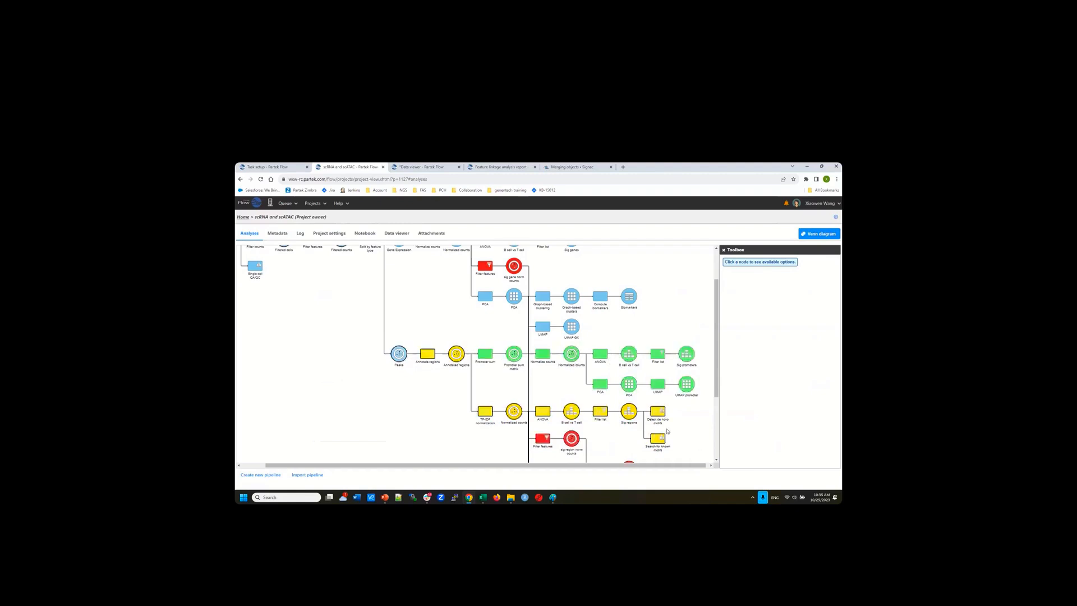
{"action": "scroll", "coordinate": [684, 436], "scroll_direction": "down", "scroll_amount": 2}
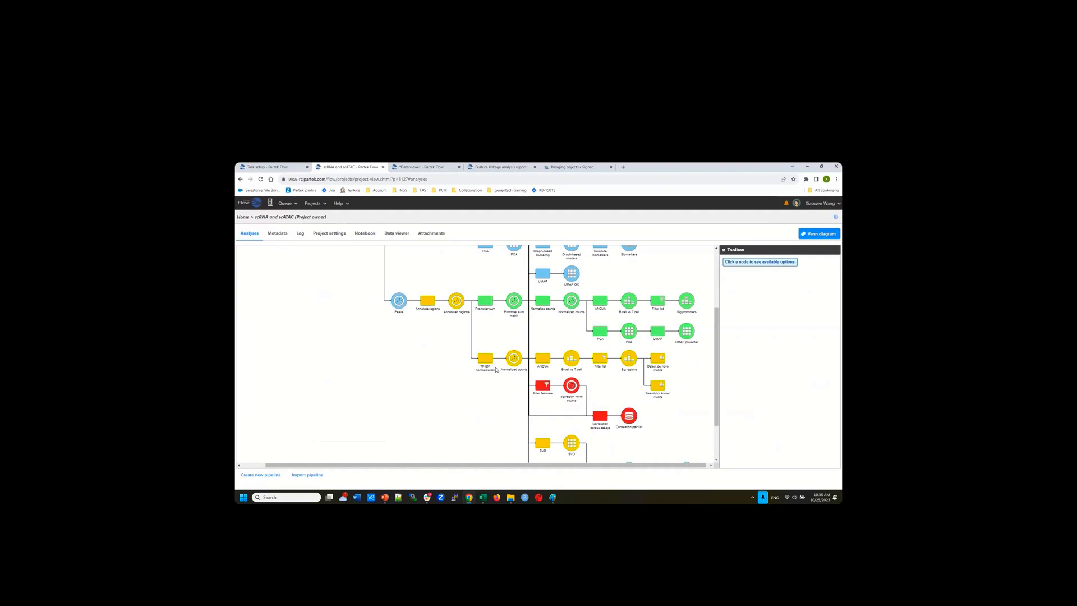
{"action": "mouse_move", "coordinate": [455, 302]}
{"action": "left_click", "coordinate": [456, 301]}
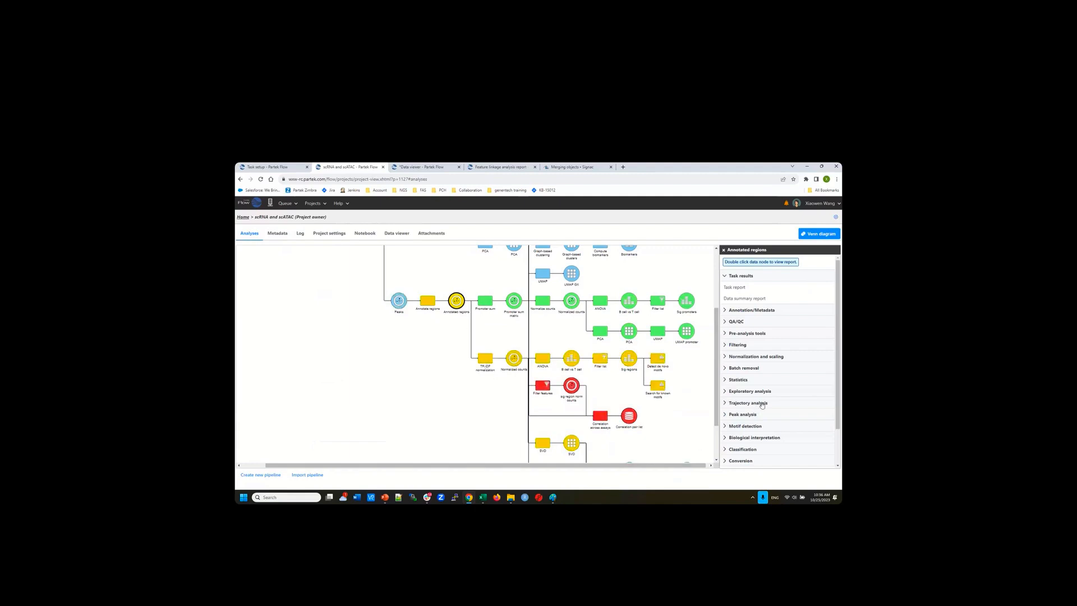
Expand Normalization and scaling and select the TF-IDF Normalized counts node, bringing SVD, WNN and UMAP into view
{"action": "left_click", "coordinate": [759, 358]}
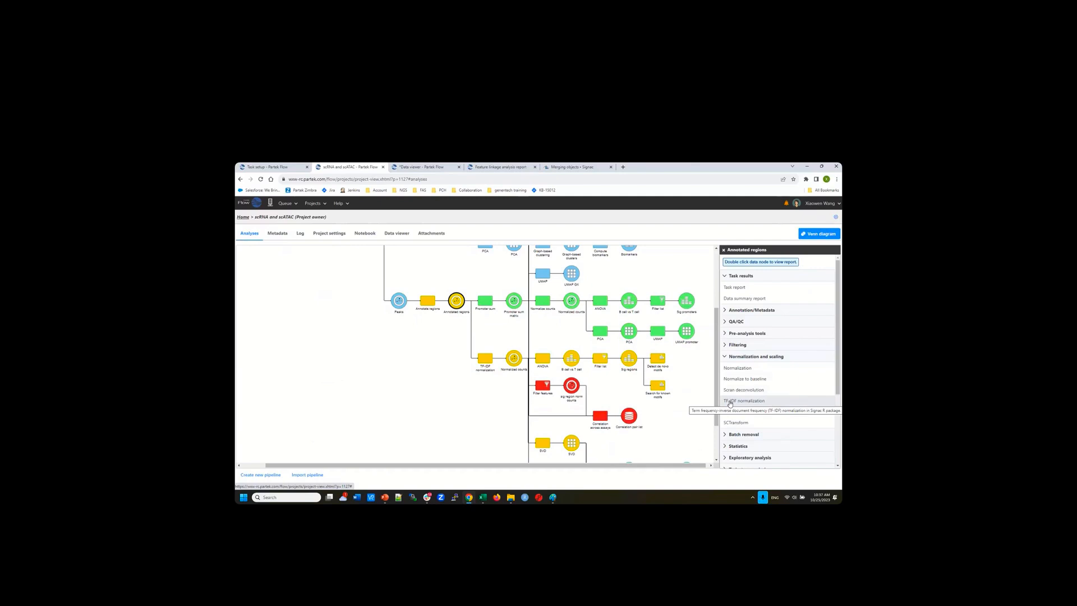
{"action": "left_click", "coordinate": [514, 360]}
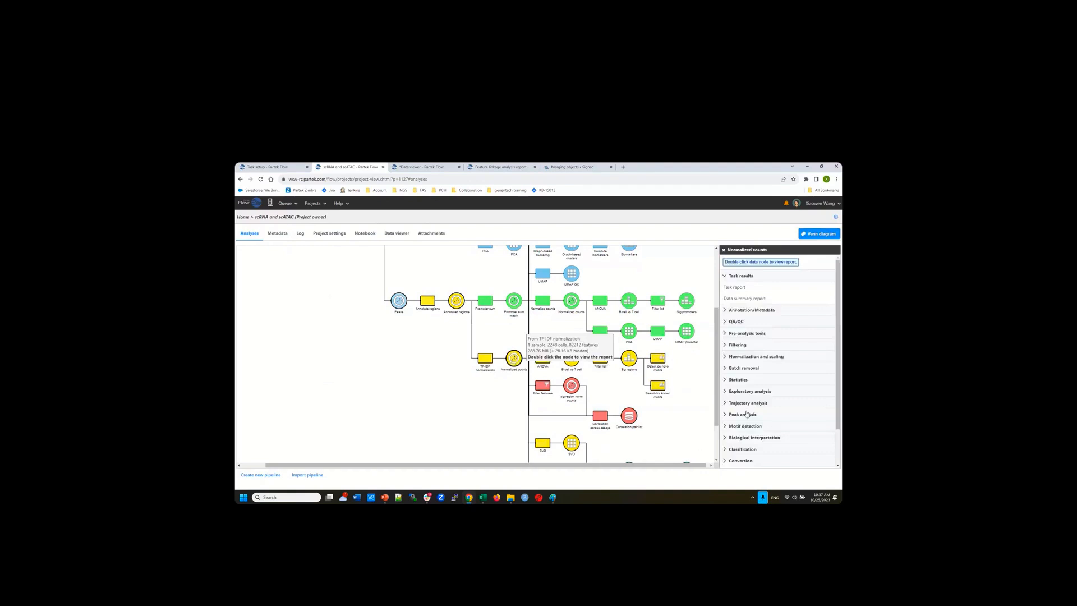
{"action": "scroll", "coordinate": [752, 435], "scroll_direction": "down", "scroll_amount": 1}
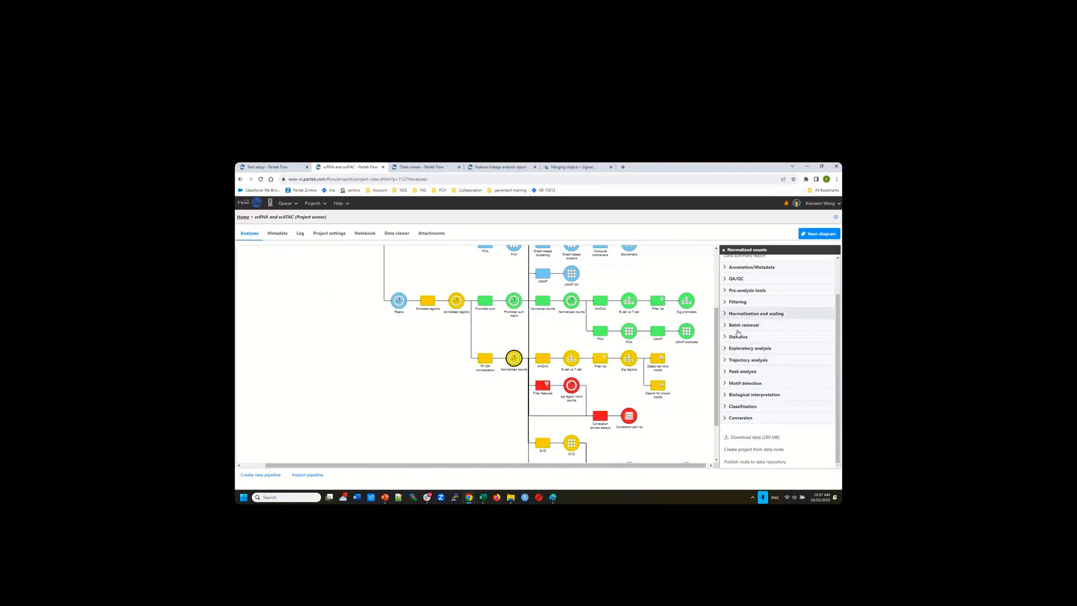
{"action": "left_click", "coordinate": [516, 363]}
{"action": "scroll", "coordinate": [520, 426], "scroll_direction": "down", "scroll_amount": 2}
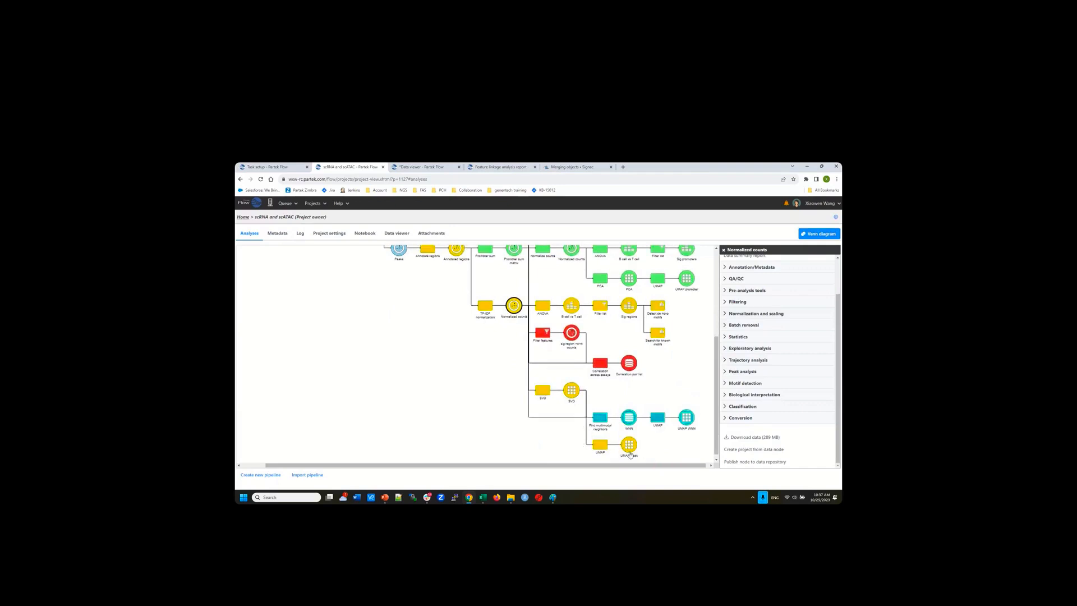
Expand Exploratory analysis and select the SVD node to load its task options
{"action": "mouse_move", "coordinate": [630, 450]}
{"action": "left_click", "coordinate": [748, 349]}
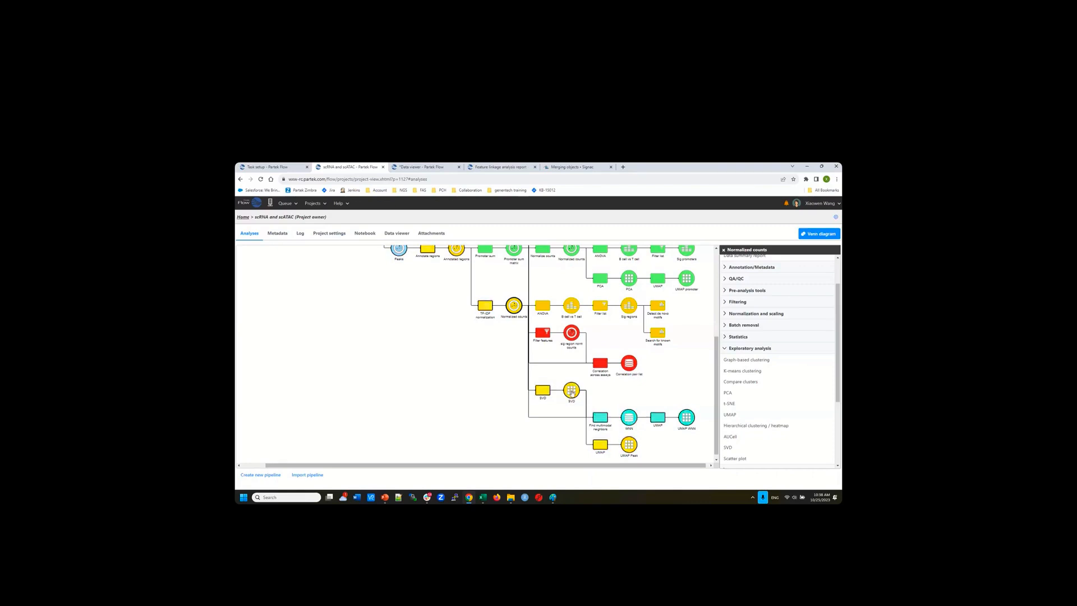
{"action": "mouse_move", "coordinate": [569, 392]}
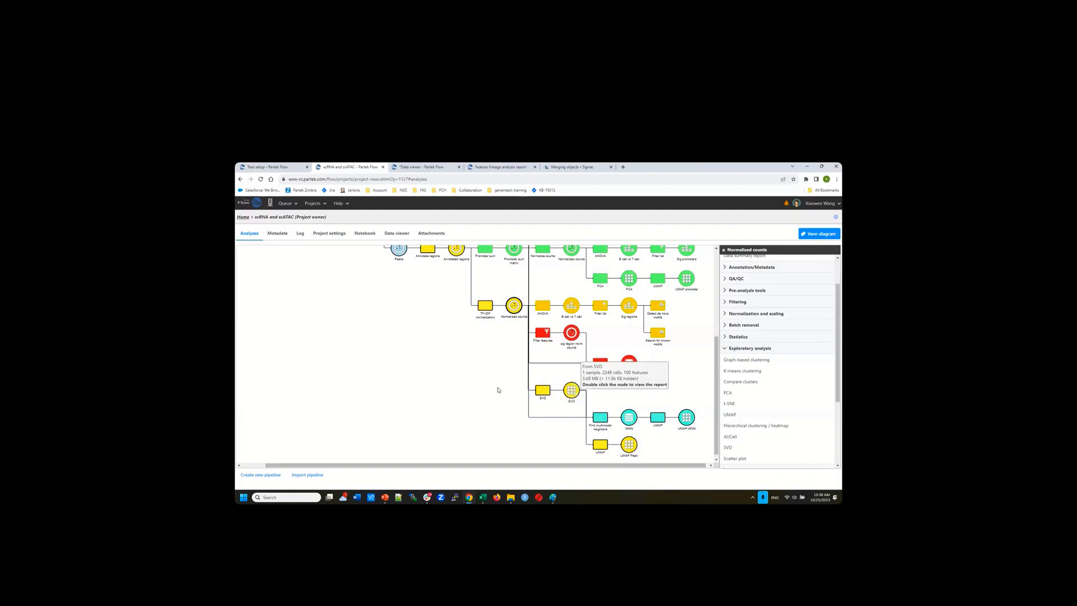
{"action": "left_click", "coordinate": [572, 392]}
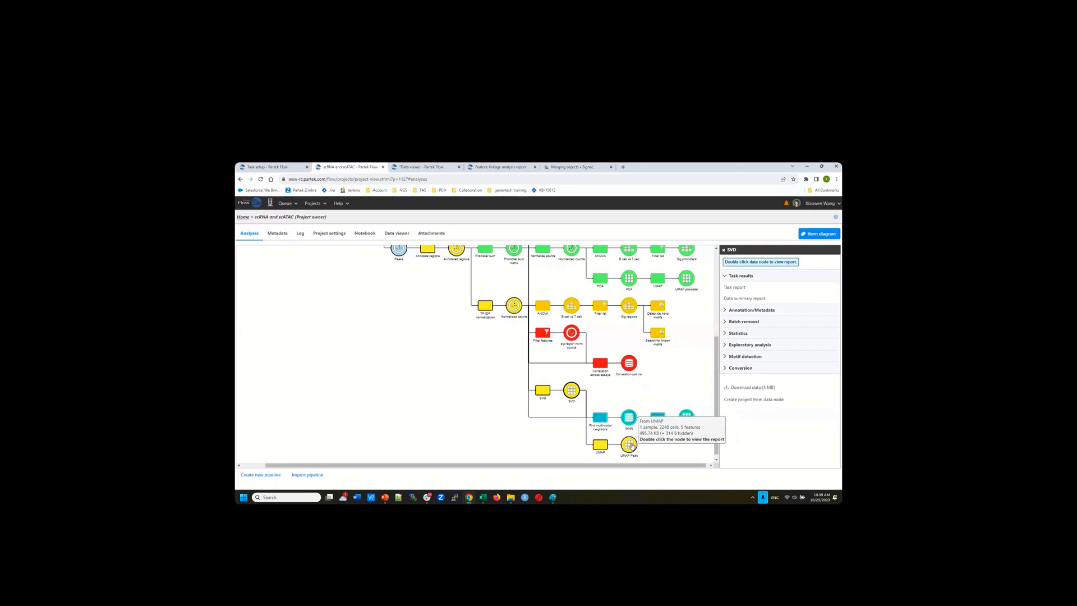
{"action": "scroll", "coordinate": [640, 409], "scroll_direction": "up", "scroll_amount": 3}
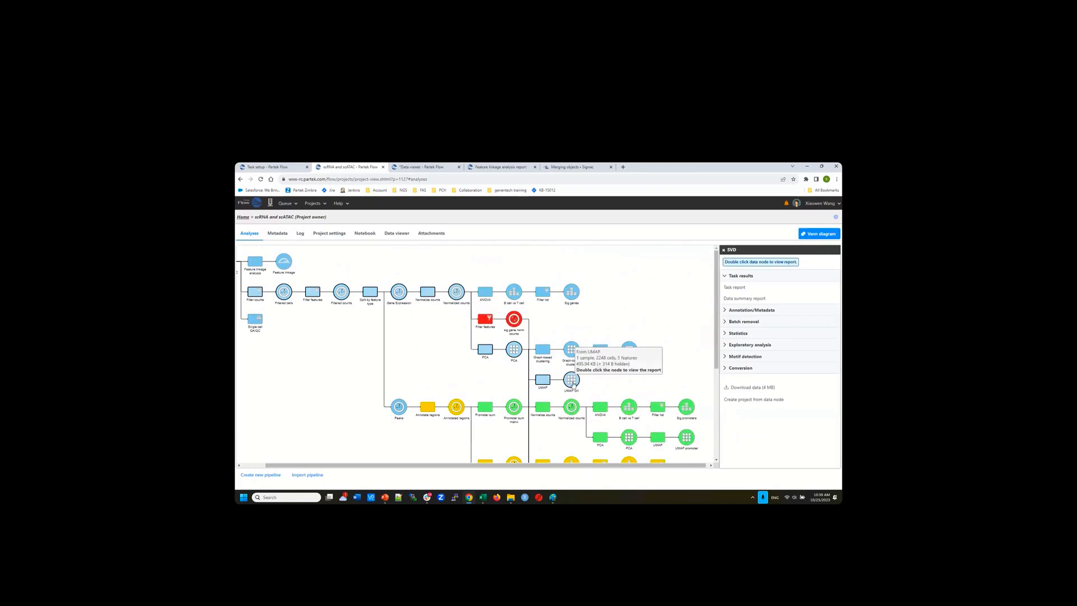
{"action": "right_click", "coordinate": [573, 383]}
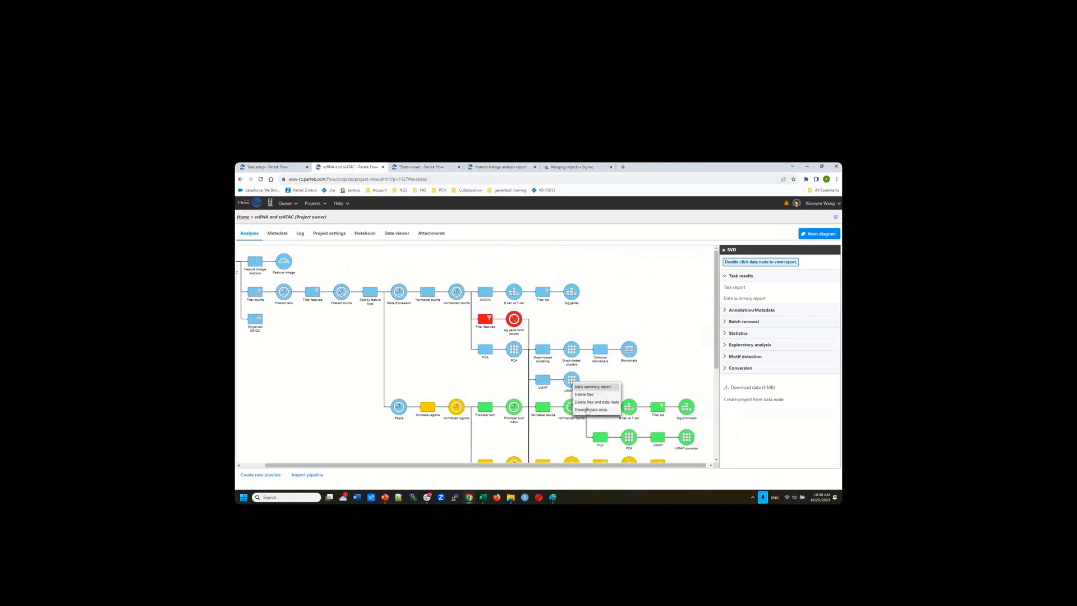
{"action": "left_click", "coordinate": [645, 371]}
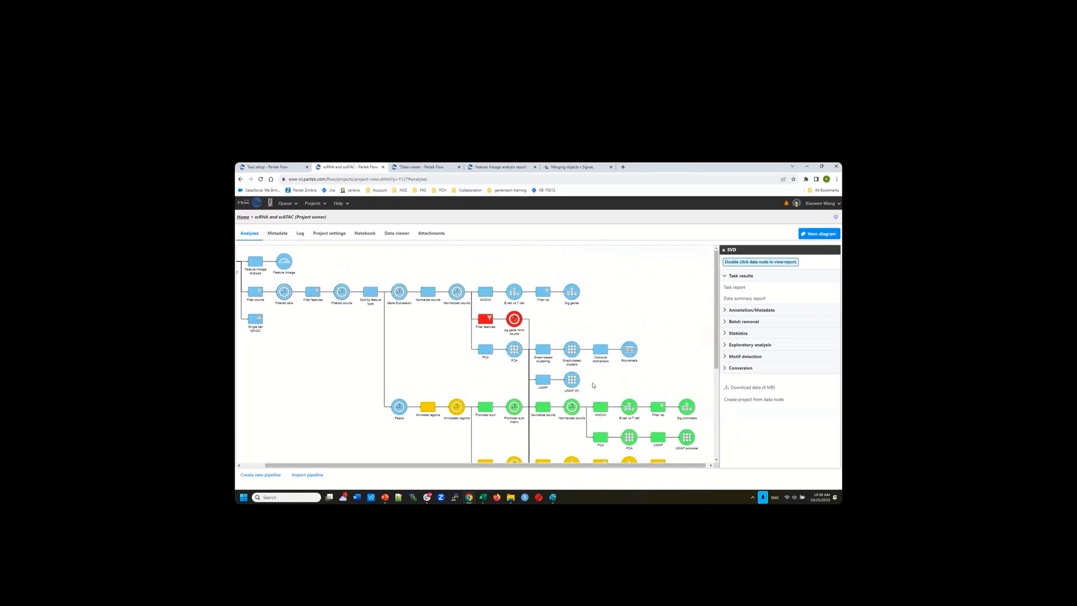
{"action": "scroll", "coordinate": [594, 385], "scroll_direction": "down", "scroll_amount": 1}
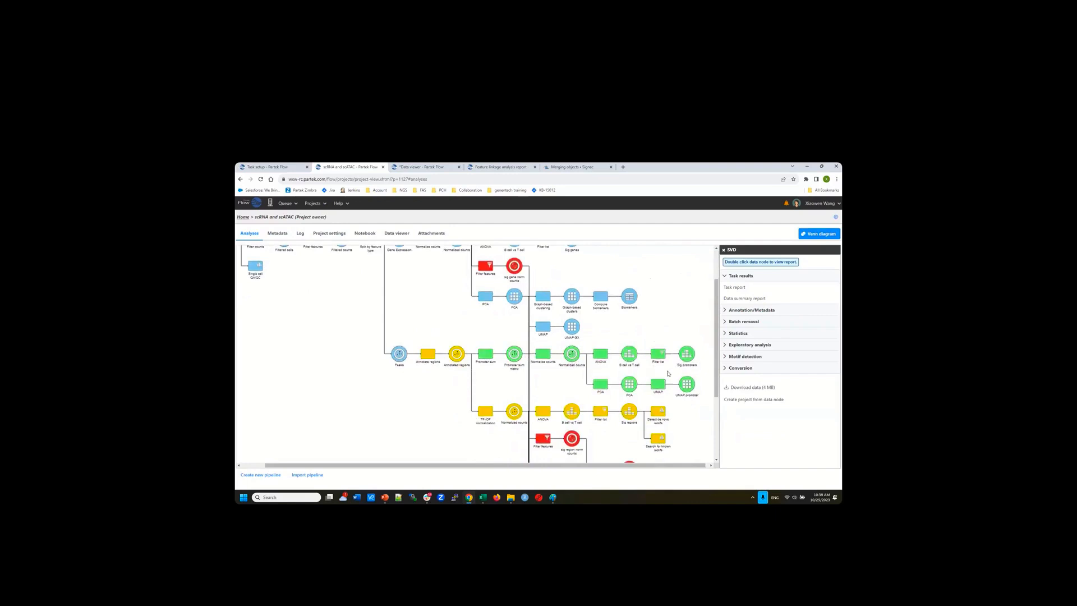
{"action": "scroll", "coordinate": [687, 387], "scroll_direction": "down", "scroll_amount": 2}
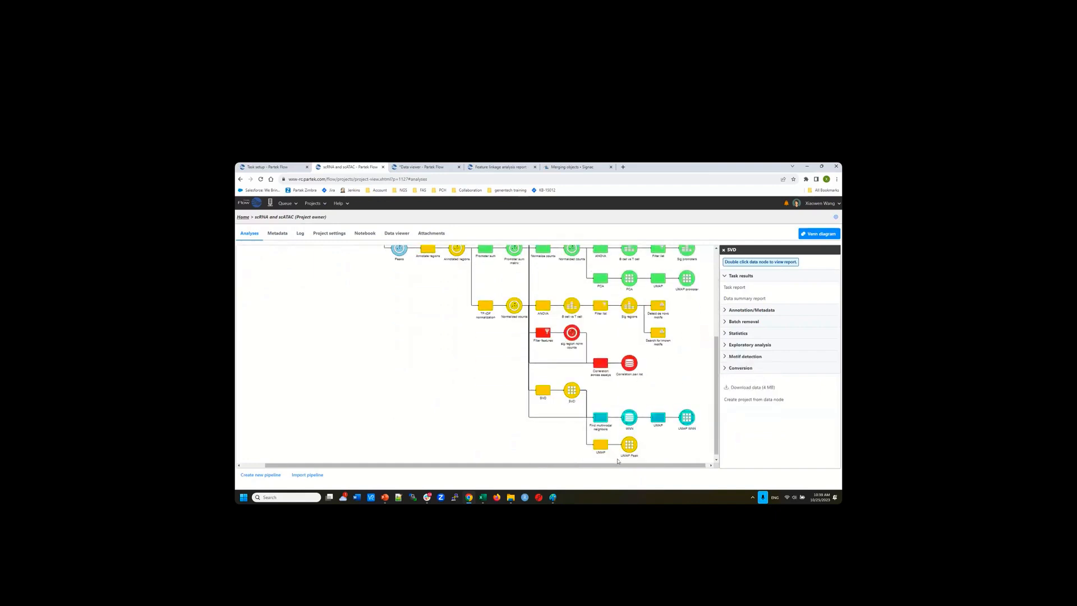
{"action": "mouse_move", "coordinate": [631, 447]}
{"action": "scroll", "coordinate": [674, 389], "scroll_direction": "up", "scroll_amount": 1}
{"action": "scroll", "coordinate": [674, 389], "scroll_direction": "up", "scroll_amount": 3}
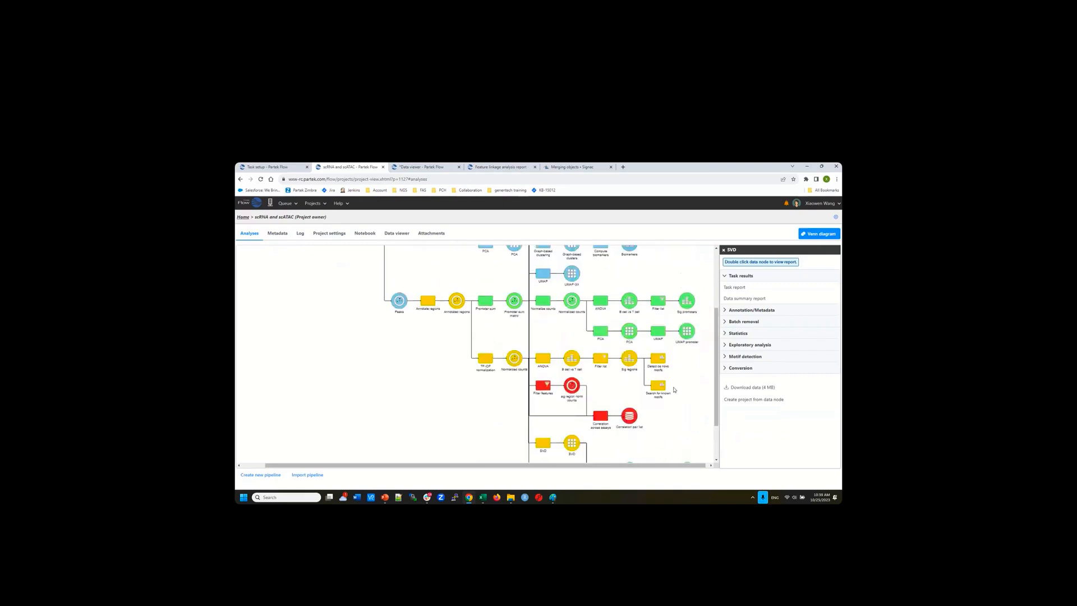
{"action": "scroll", "coordinate": [674, 389], "scroll_direction": "down", "scroll_amount": 4}
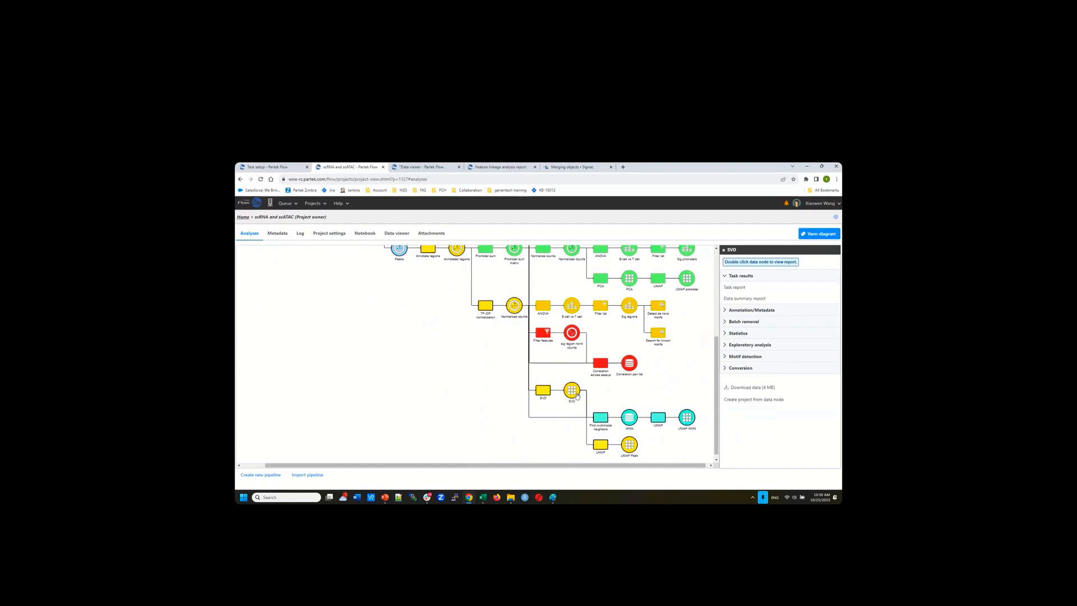
Start Find multimodal neighbors and pick the gene-expression PCA node as its second input
{"action": "mouse_move", "coordinate": [575, 392]}
{"action": "left_click", "coordinate": [751, 346]}
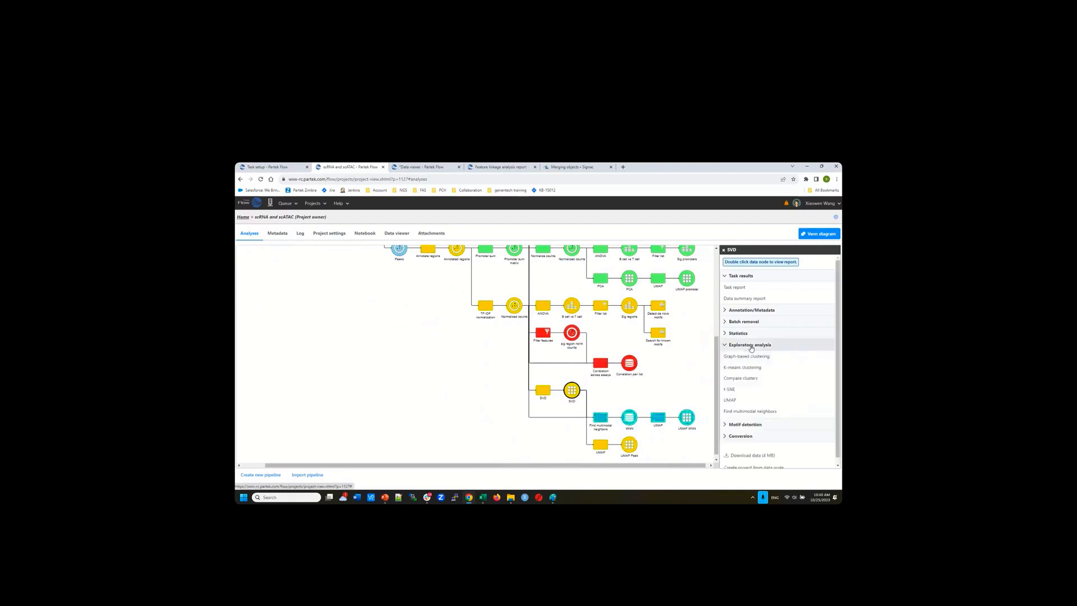
{"action": "left_click", "coordinate": [754, 412]}
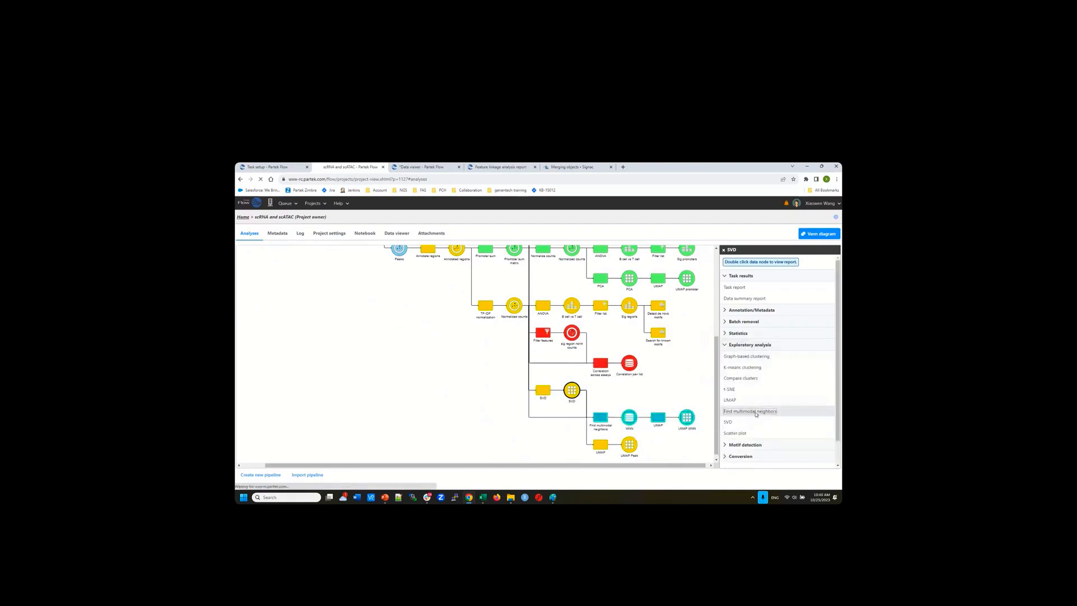
{"action": "left_click", "coordinate": [269, 248]}
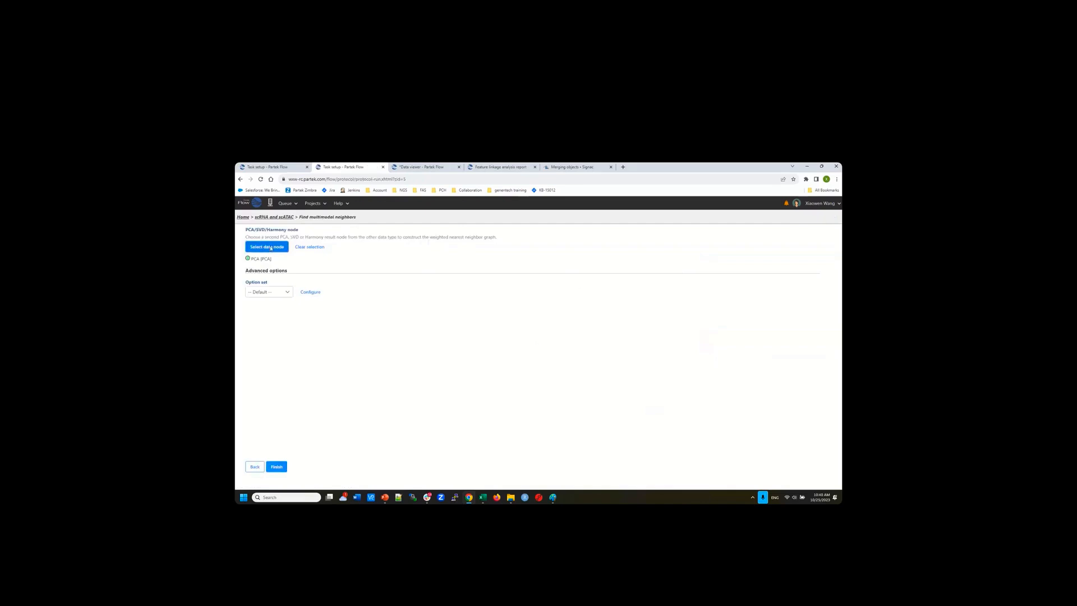
{"action": "mouse_move", "coordinate": [578, 343]}
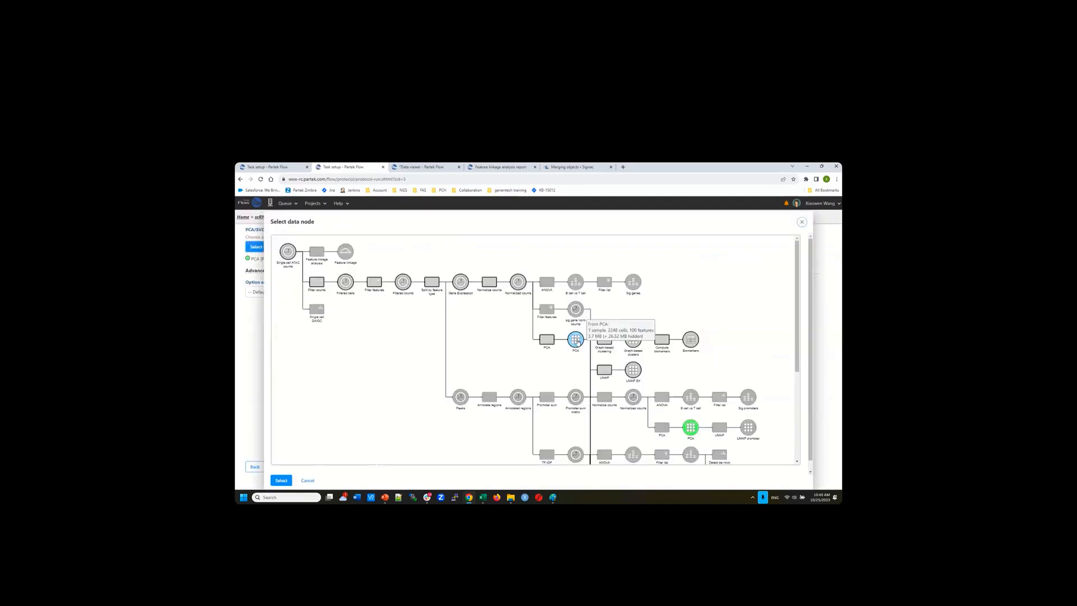
{"action": "mouse_move", "coordinate": [692, 429]}
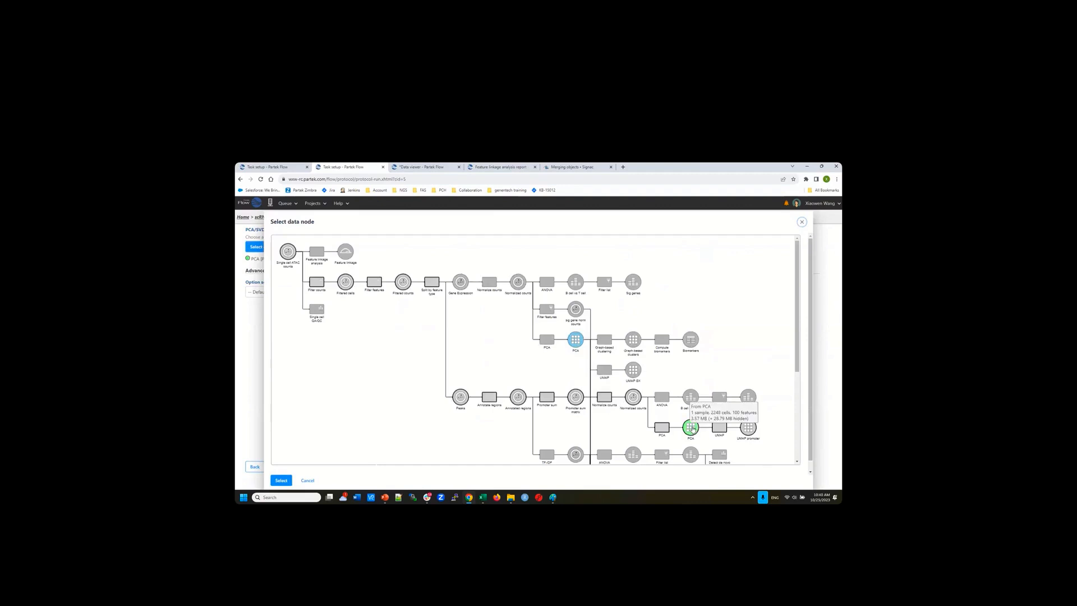
{"action": "scroll", "coordinate": [693, 429], "scroll_direction": "down", "scroll_amount": 1}
{"action": "scroll", "coordinate": [693, 429], "scroll_direction": "down", "scroll_amount": 3}
{"action": "scroll", "coordinate": [679, 439], "scroll_direction": "down", "scroll_amount": 2}
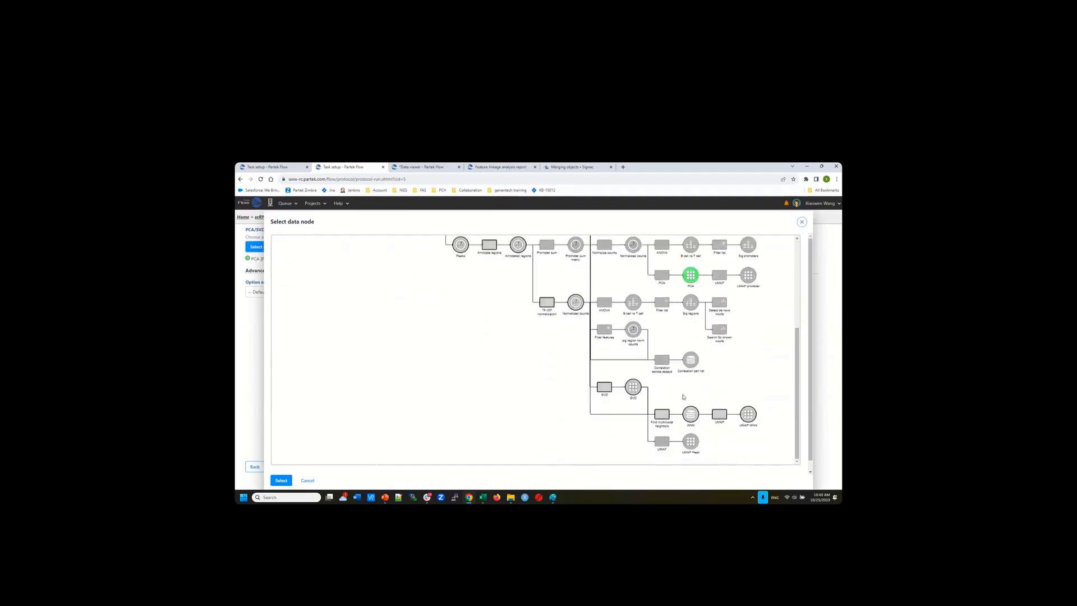
{"action": "scroll", "coordinate": [672, 317], "scroll_direction": "up", "scroll_amount": 5}
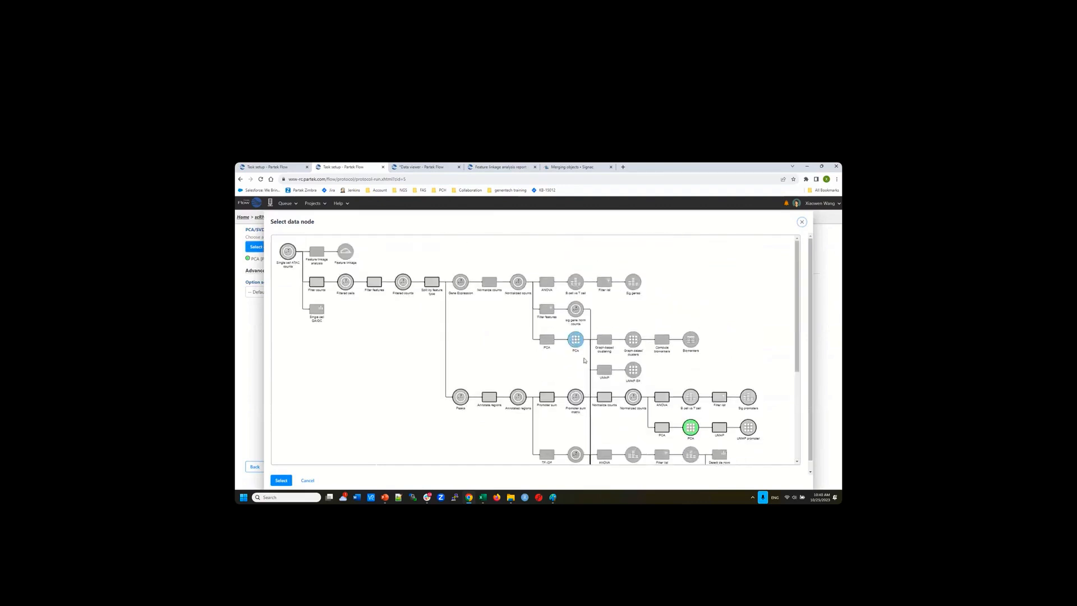
{"action": "left_click", "coordinate": [576, 340]}
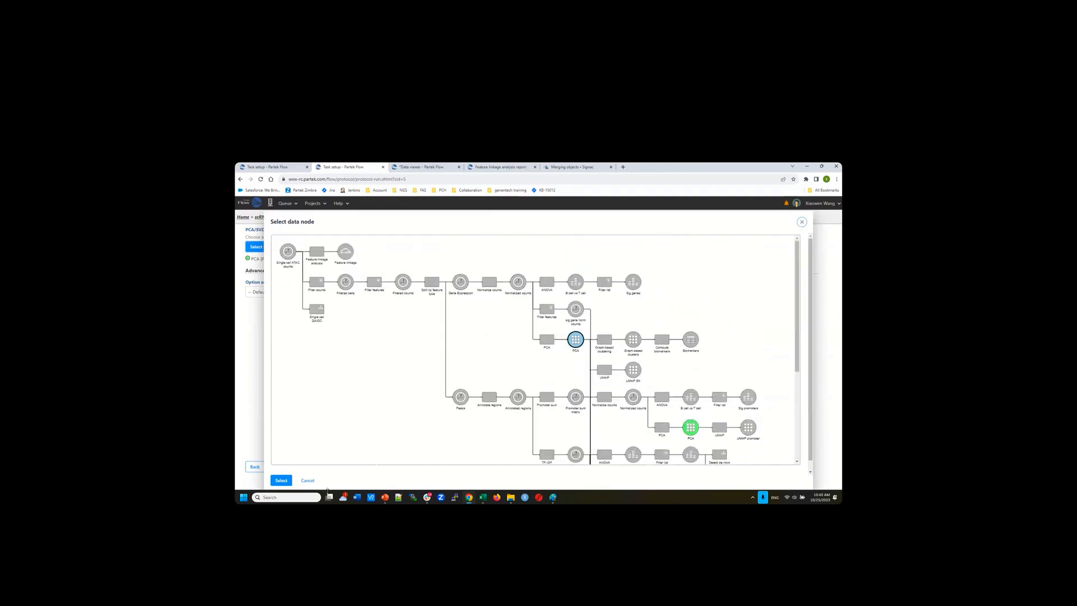
{"action": "left_click", "coordinate": [282, 480]}
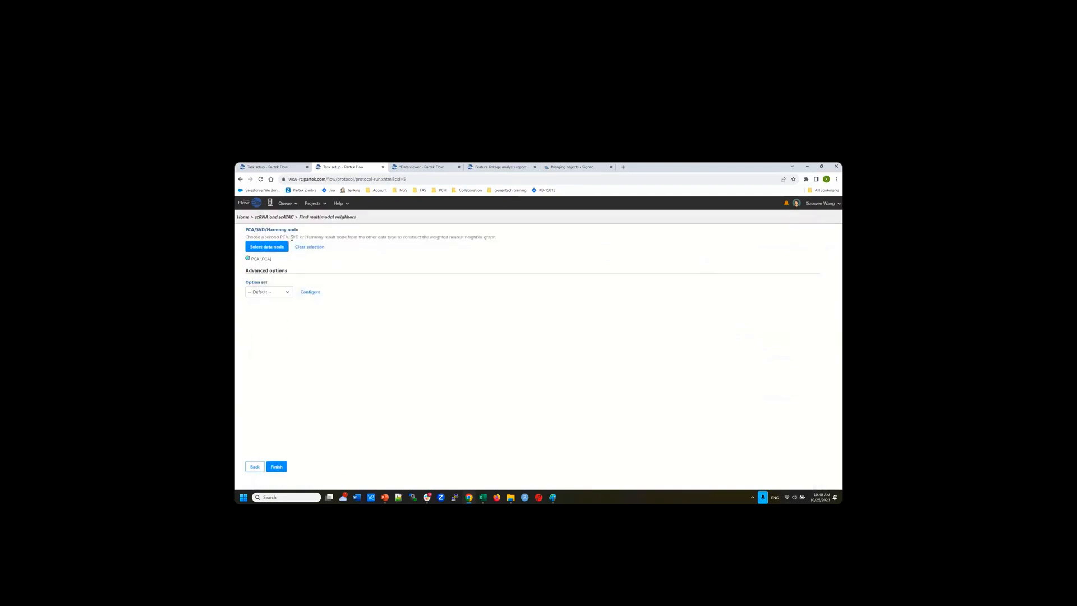
Return to the project pipeline, glancing at the Data viewer and Feature linkage report tabs
{"action": "left_click", "coordinate": [281, 218]}
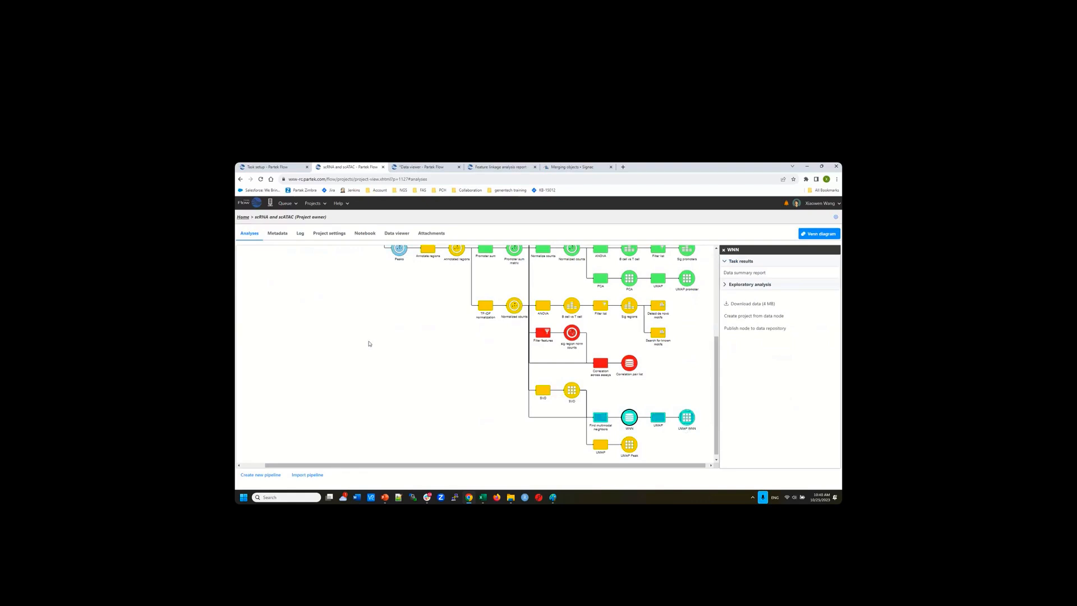
{"action": "left_click", "coordinate": [433, 167]}
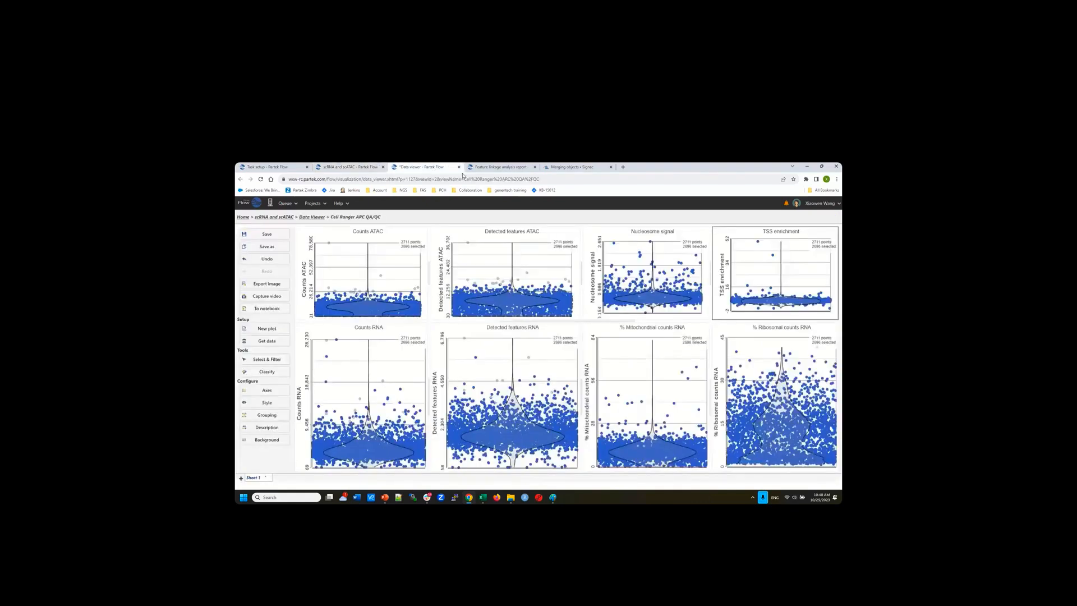
{"action": "left_click", "coordinate": [503, 168]}
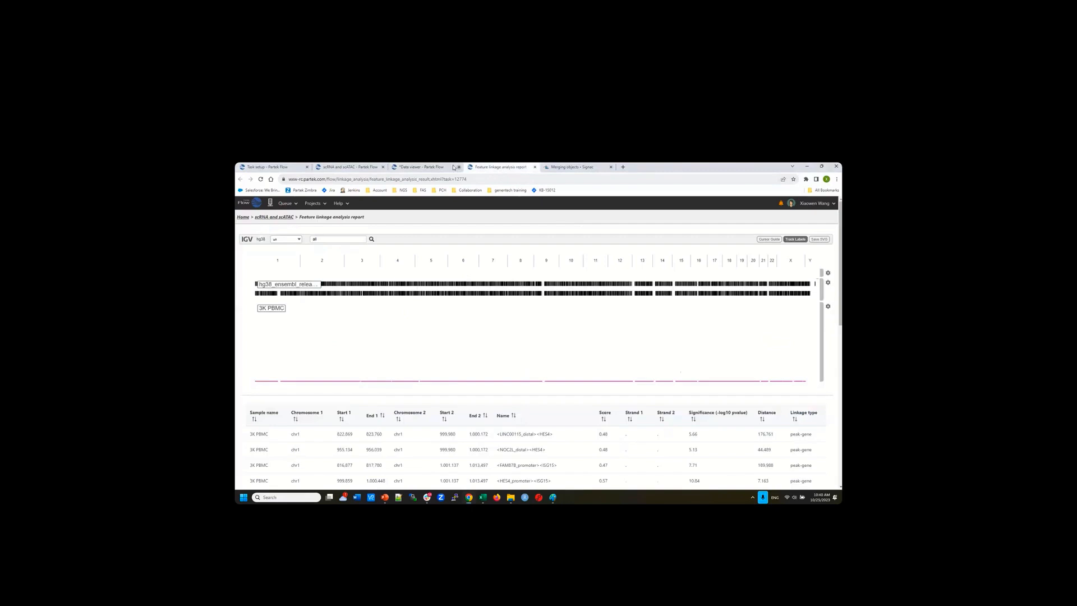
{"action": "left_click", "coordinate": [415, 168]}
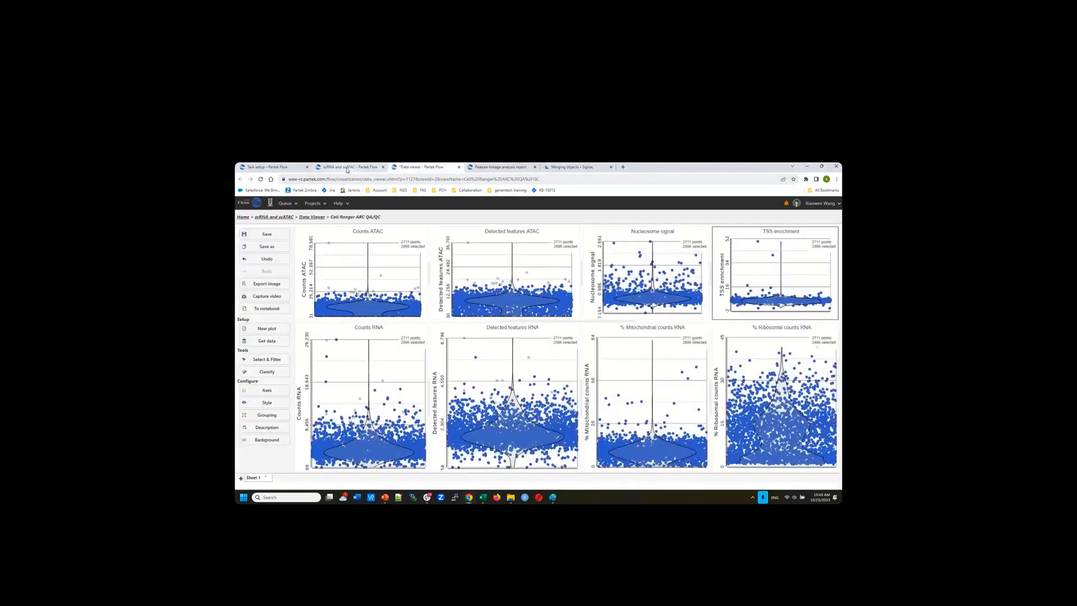
{"action": "left_click", "coordinate": [347, 168]}
{"action": "scroll", "coordinate": [394, 287], "scroll_direction": "up", "scroll_amount": 5}
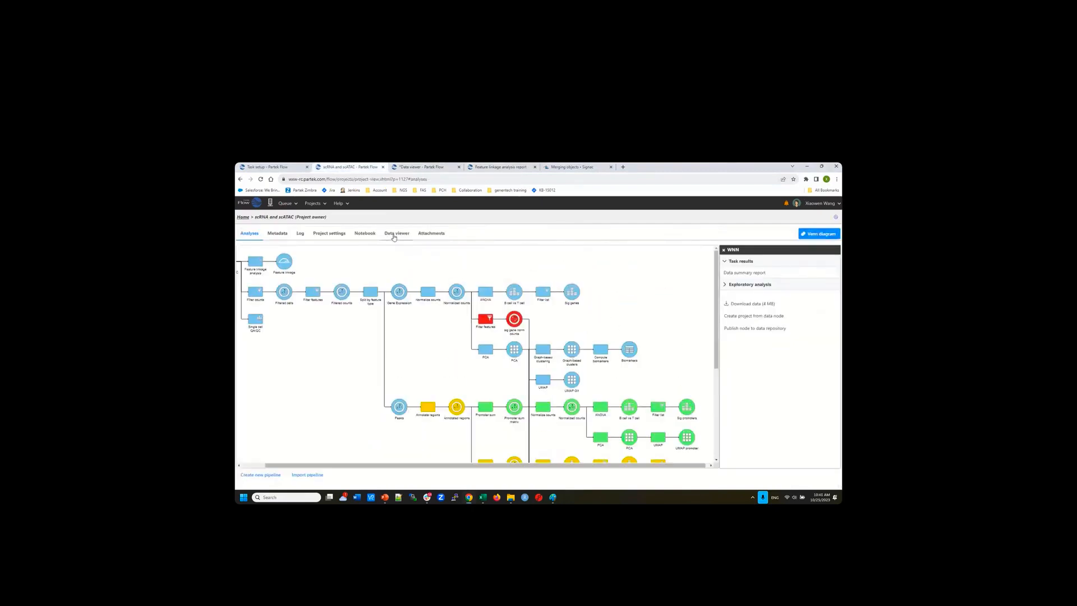
Open the UMAP session from the project's Data viewer list
{"action": "left_click", "coordinate": [396, 233]}
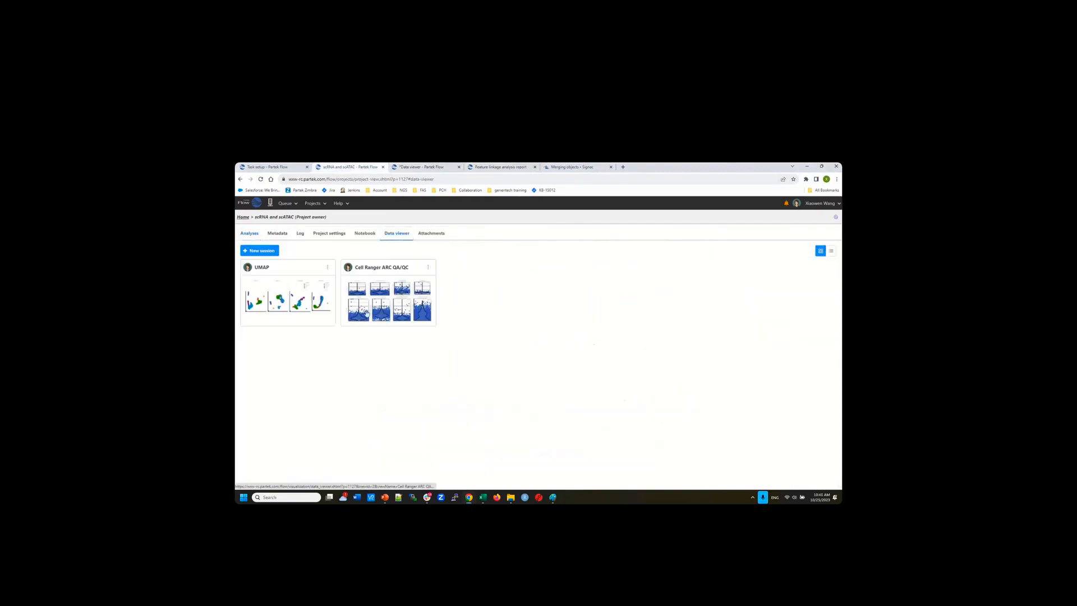
{"action": "left_click", "coordinate": [260, 268]}
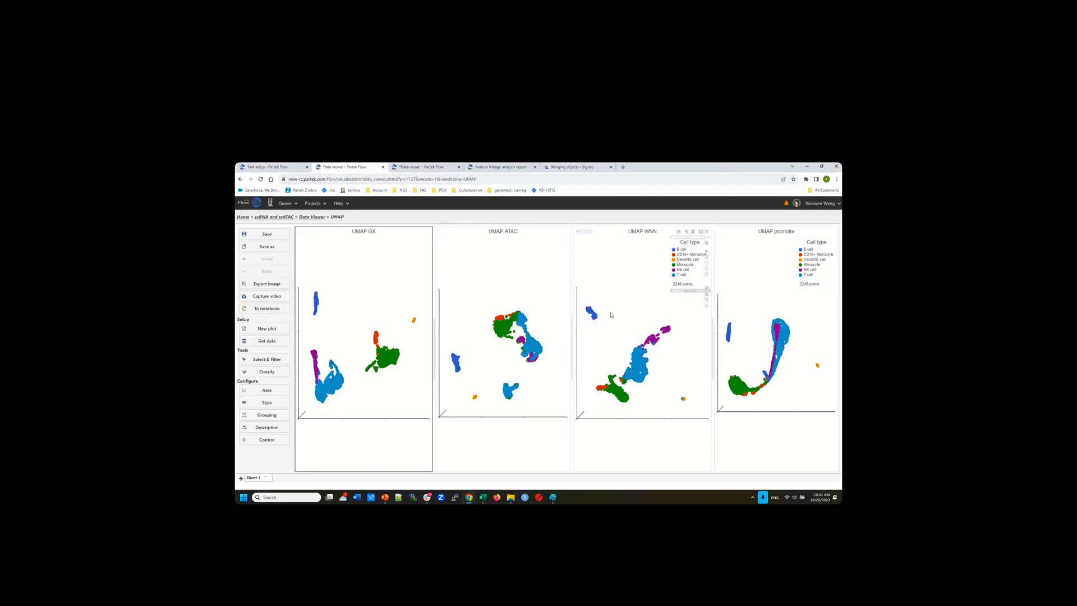
Rotate the UMAP GX, ATAC and WNN plots, resetting UMAP GX and then tilting and spinning it
{"action": "mouse_move", "coordinate": [400, 337]}
{"action": "left_mouse_down"}
{"action": "mouse_move", "coordinate": [363, 335]}
{"action": "mouse_move", "coordinate": [403, 333]}
{"action": "left_mouse_up"}
{"action": "mouse_move", "coordinate": [483, 358]}
{"action": "left_mouse_down"}
{"action": "mouse_move", "coordinate": [449, 357]}
{"action": "mouse_move", "coordinate": [490, 357]}
{"action": "left_mouse_up"}
{"action": "left_click_drag", "start_coordinate": [679, 355], "coordinate": [749, 358]}
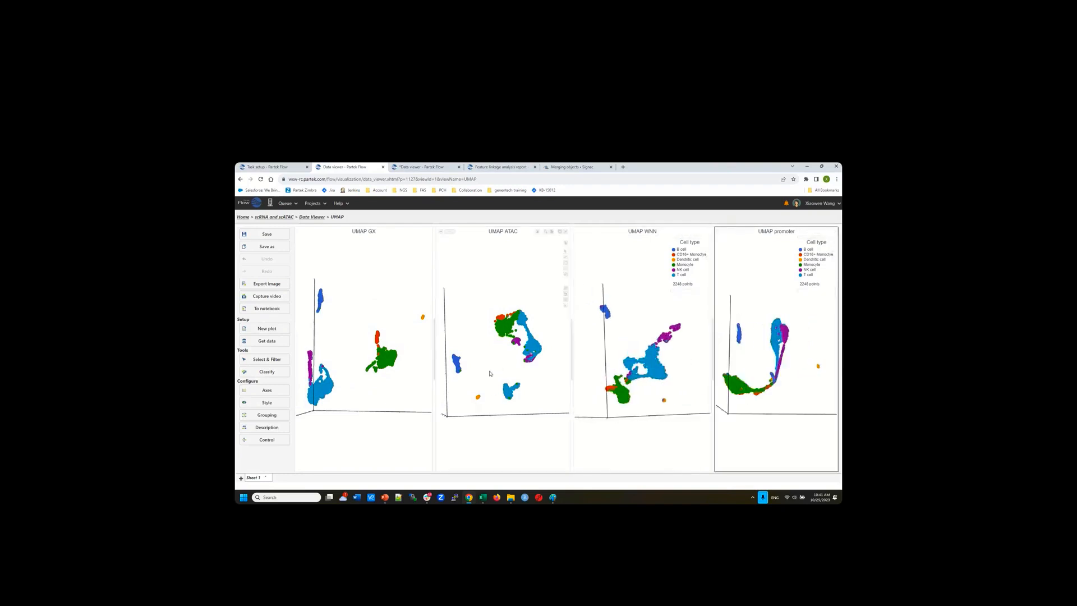
{"action": "left_click_drag", "start_coordinate": [409, 392], "coordinate": [413, 371]}
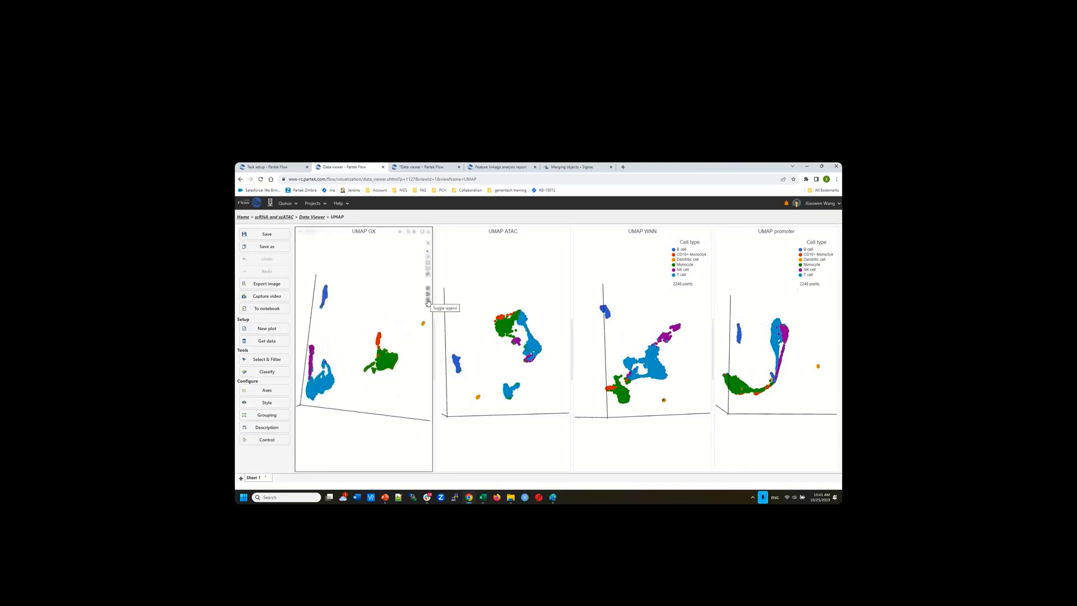
{"action": "left_click", "coordinate": [428, 299]}
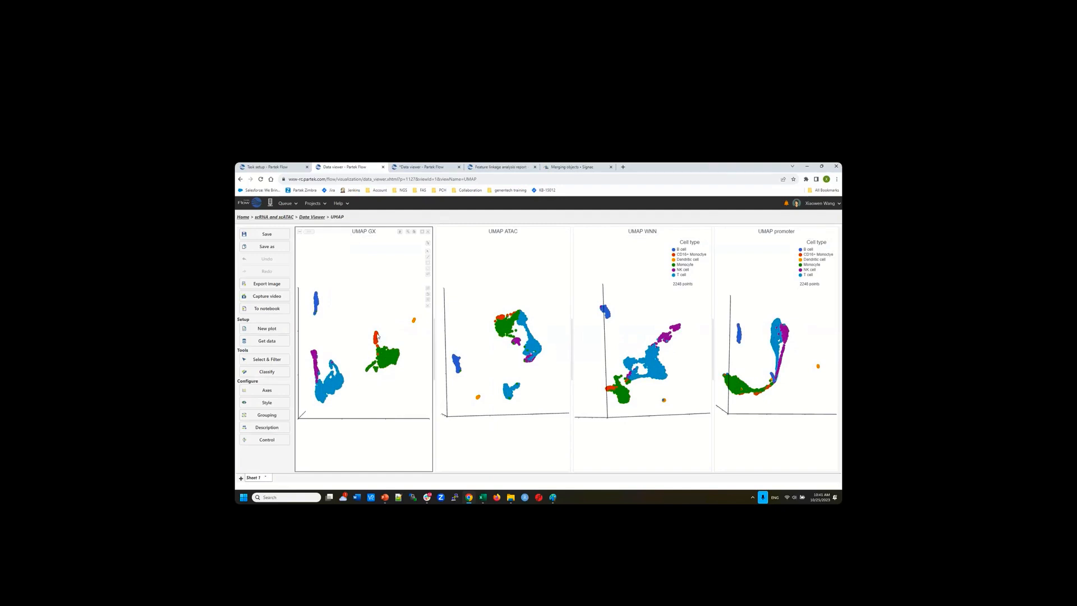
{"action": "mouse_move", "coordinate": [378, 336]}
{"action": "left_click_drag", "start_coordinate": [398, 391], "coordinate": [394, 359]}
{"action": "mouse_move", "coordinate": [395, 359]}
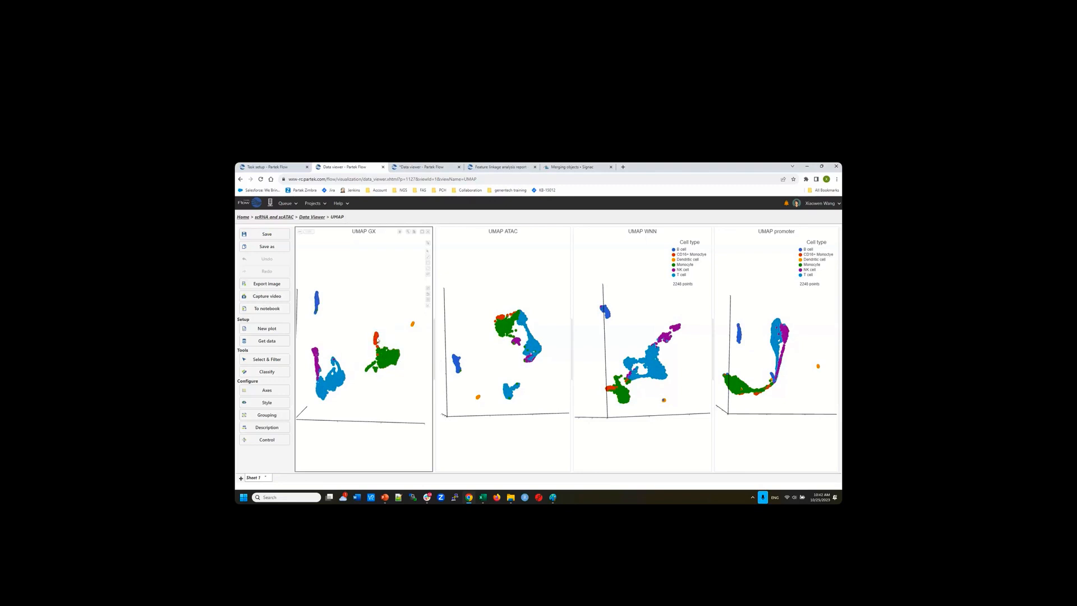
{"action": "left_click_drag", "start_coordinate": [396, 377], "coordinate": [376, 378]}
Rotate the ATAC, WNN and promoter plots, reset GX and ATAC views, then turn GX again
{"action": "left_click_drag", "start_coordinate": [506, 359], "coordinate": [510, 324]}
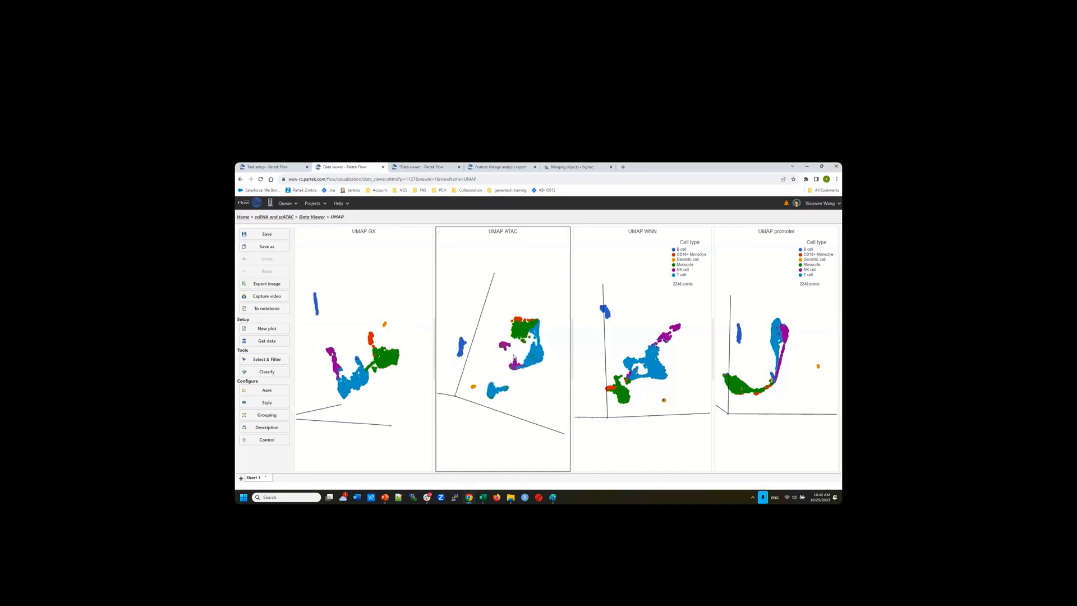
{"action": "left_click_drag", "start_coordinate": [505, 363], "coordinate": [495, 364]}
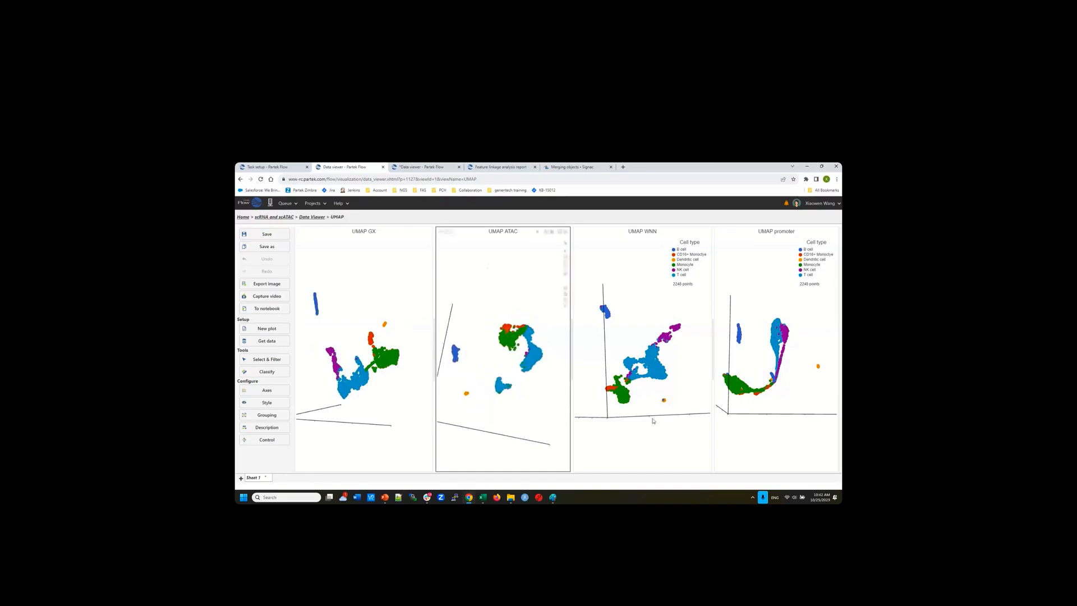
{"action": "left_click_drag", "start_coordinate": [650, 410], "coordinate": [608, 391]}
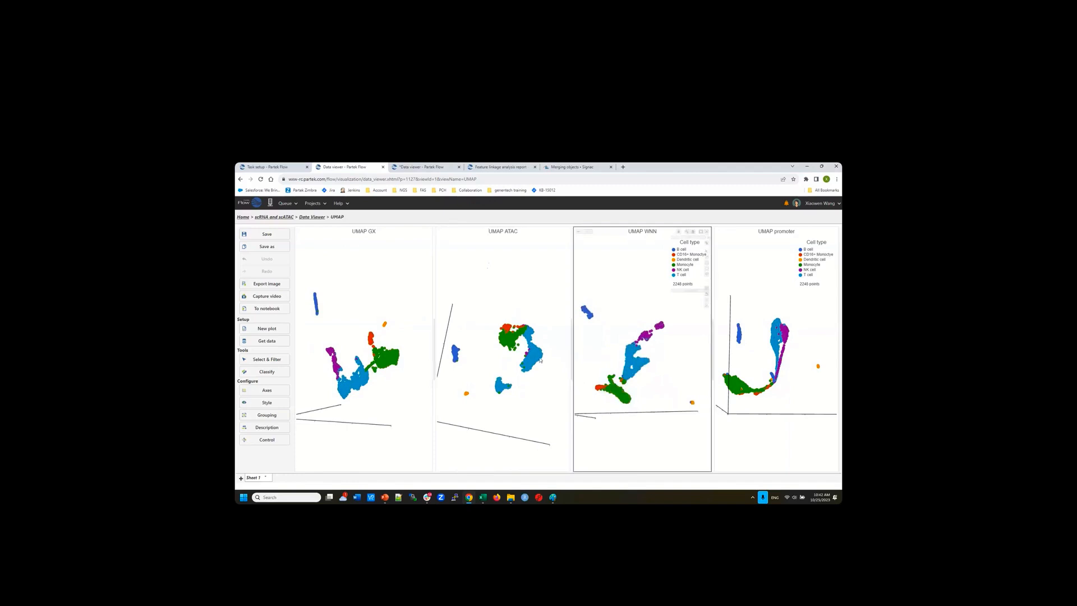
{"action": "left_click_drag", "start_coordinate": [779, 389], "coordinate": [749, 383]}
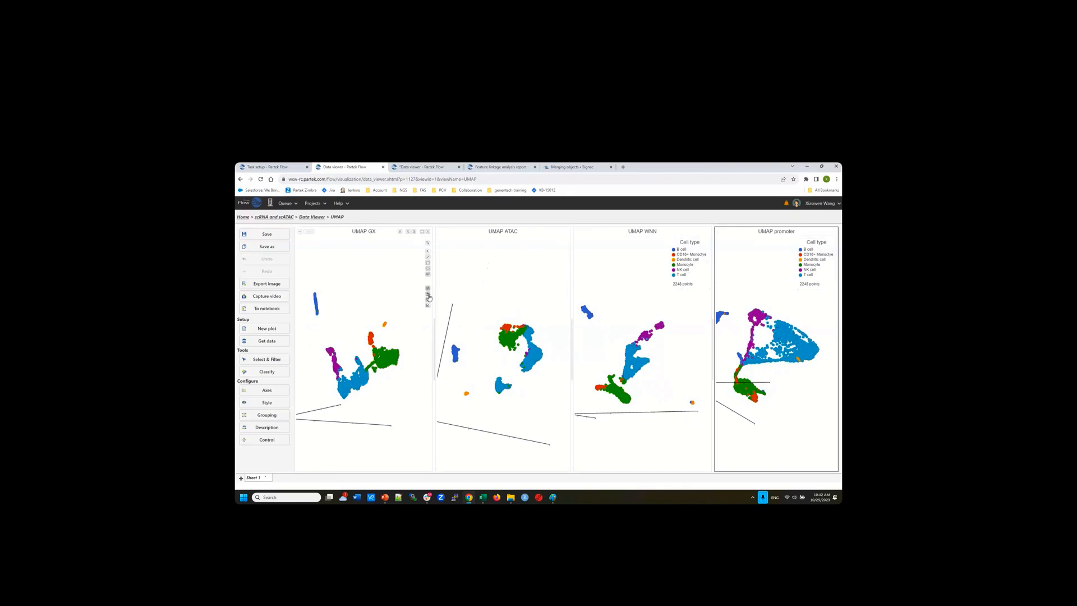
{"action": "left_click", "coordinate": [429, 295]}
{"action": "left_click", "coordinate": [566, 295]}
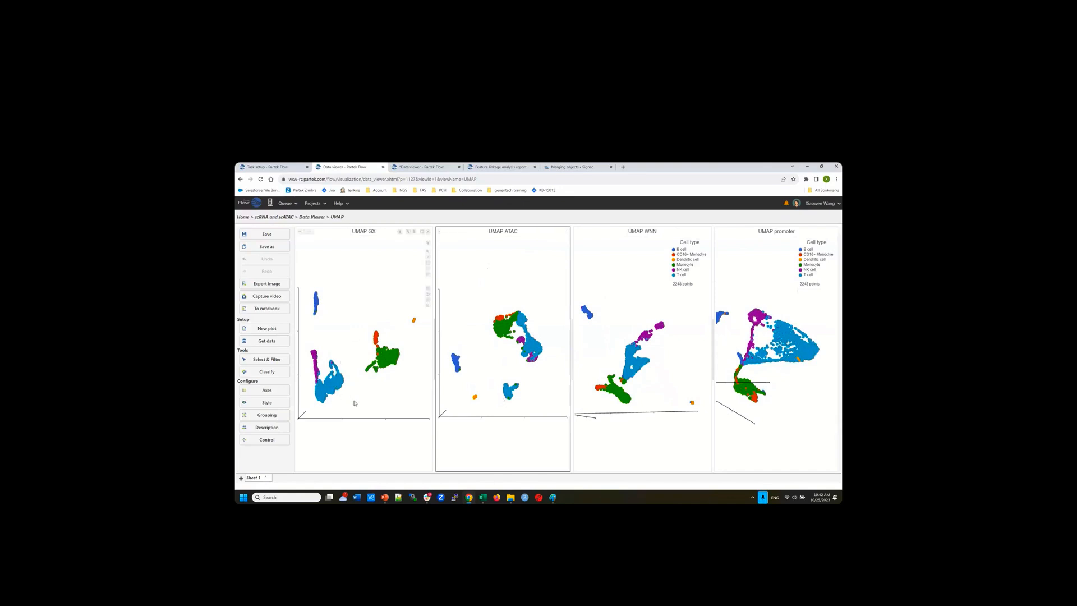
{"action": "left_click_drag", "start_coordinate": [354, 402], "coordinate": [339, 391]}
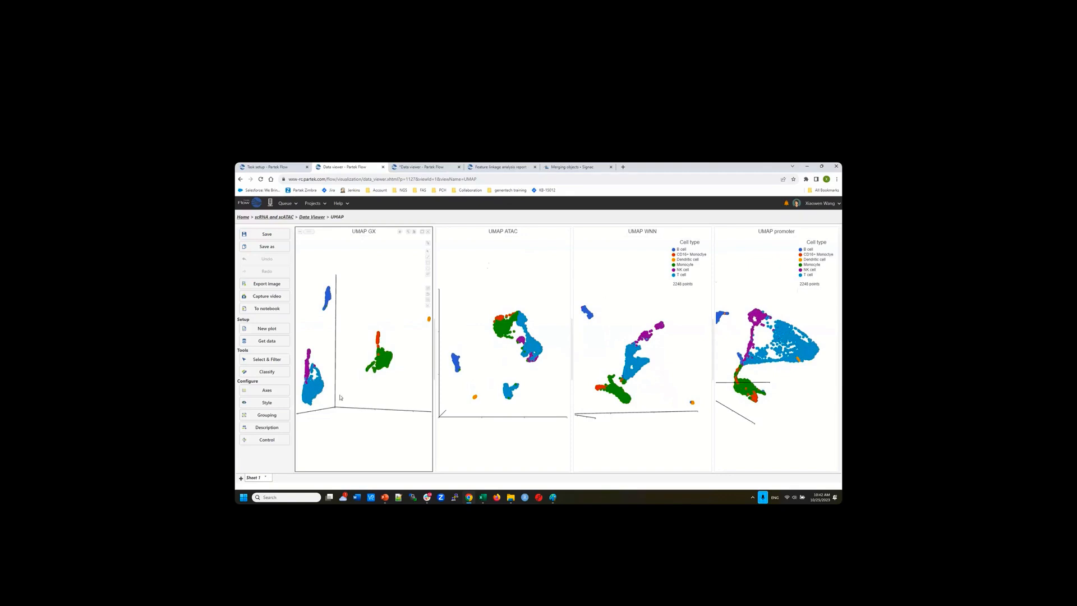
{"action": "mouse_move", "coordinate": [339, 397]}
{"action": "left_mouse_down"}
{"action": "mouse_move", "coordinate": [331, 400]}
{"action": "mouse_move", "coordinate": [351, 387]}
{"action": "left_mouse_up"}
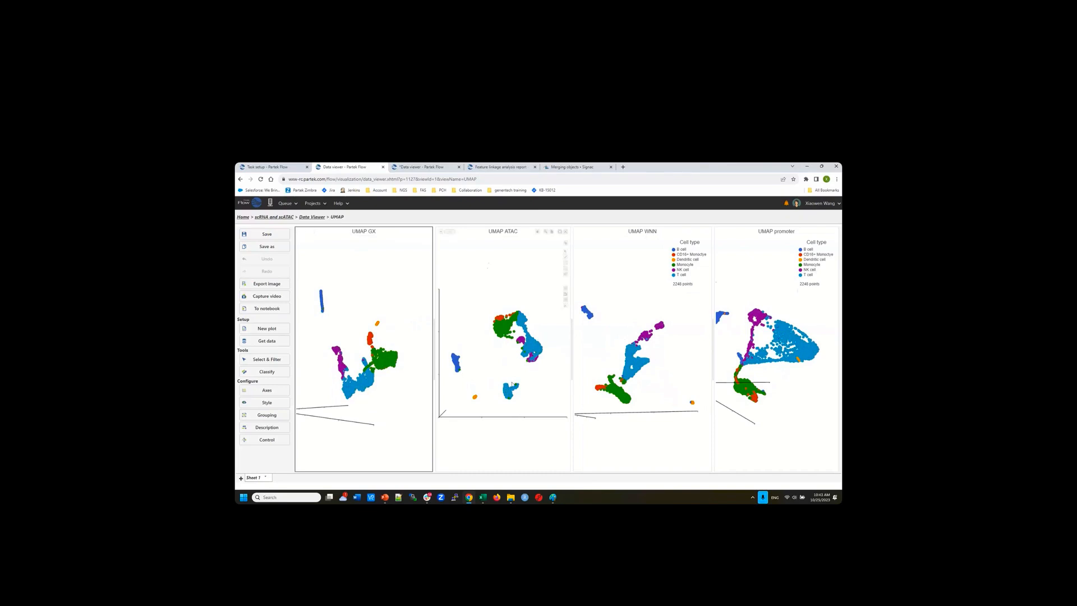
{"action": "left_click", "coordinate": [494, 376]}
{"action": "left_click_drag", "start_coordinate": [495, 375], "coordinate": [525, 405]}
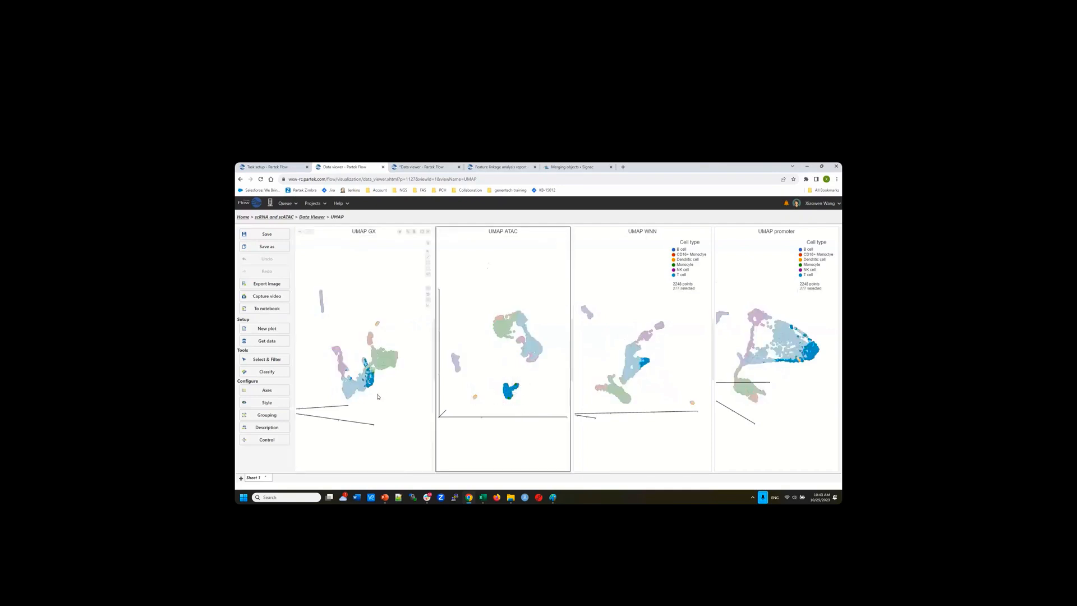
{"action": "left_click_drag", "start_coordinate": [377, 397], "coordinate": [364, 397]}
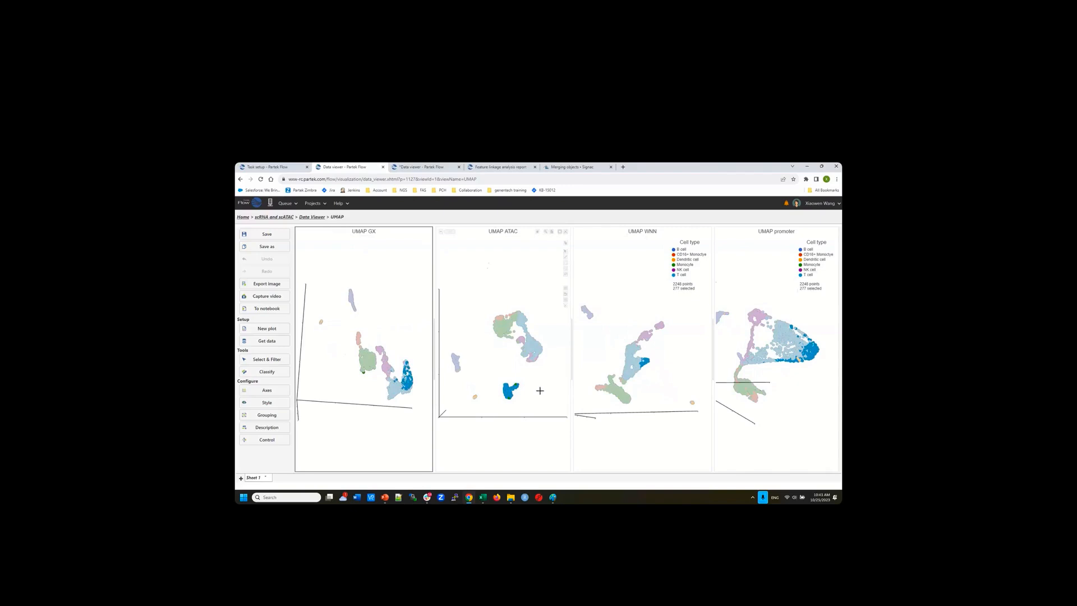
{"action": "left_click_drag", "start_coordinate": [388, 339], "coordinate": [373, 397]}
{"action": "left_click", "coordinate": [399, 387]}
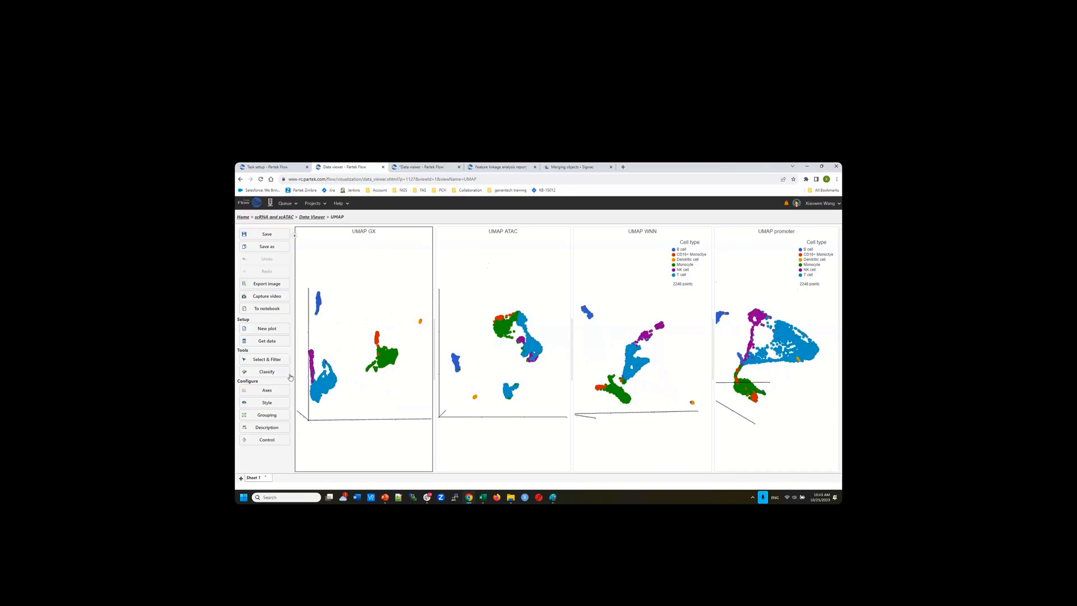
Search Normalized counts for CD4 and colour the UMAP GX plot by CD4 expression
{"action": "left_click", "coordinate": [267, 341]}
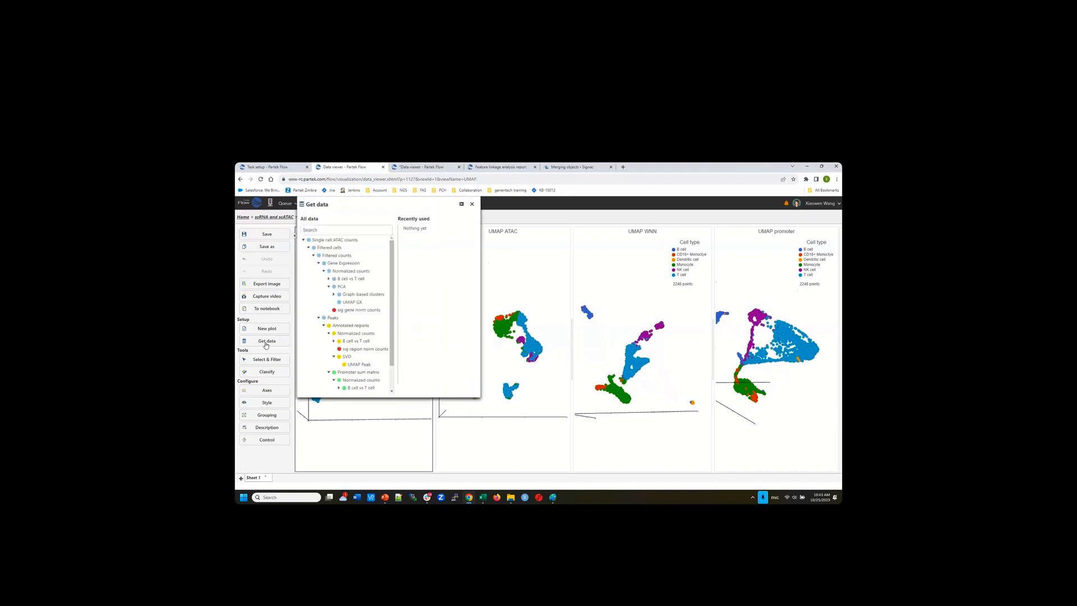
{"action": "left_click", "coordinate": [355, 271]}
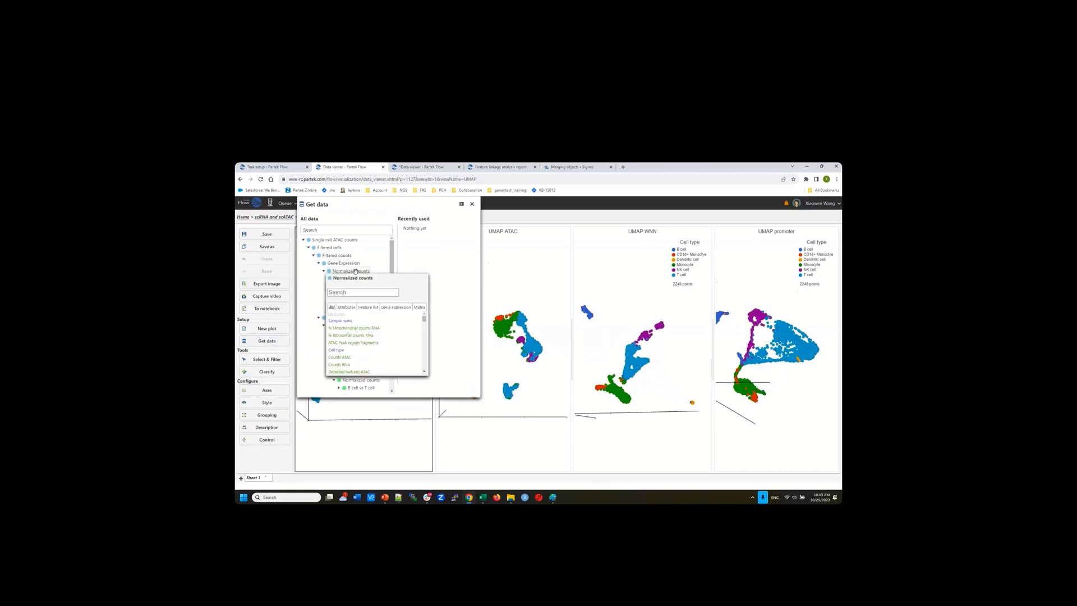
{"action": "left_click", "coordinate": [352, 292]}
{"action": "type", "text": "cd4"}
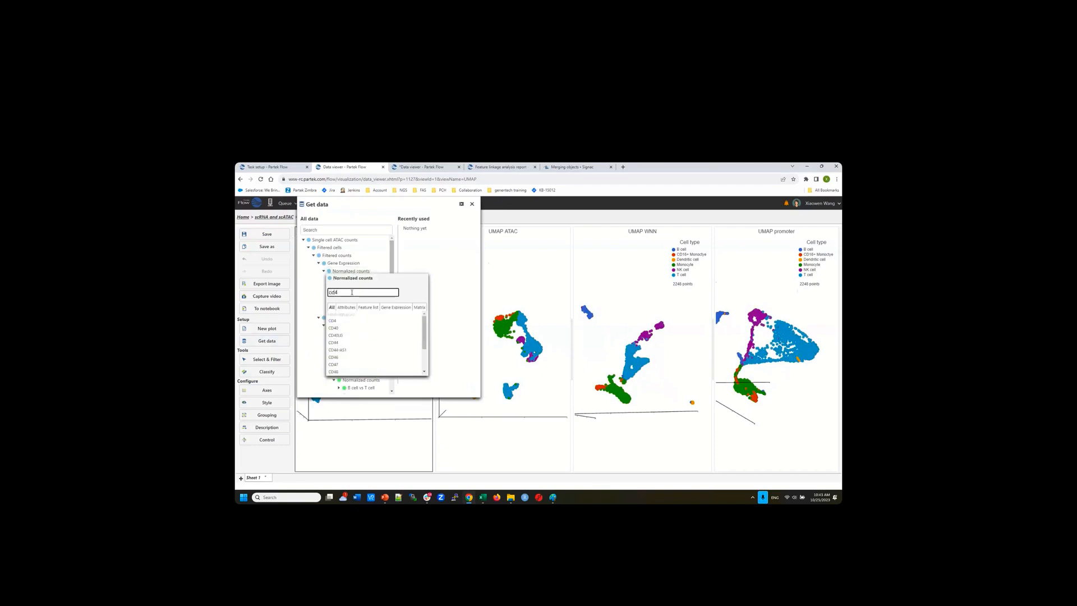
{"action": "left_click_drag", "start_coordinate": [413, 207], "coordinate": [678, 250]}
{"action": "left_click", "coordinate": [617, 315]}
{"action": "left_click", "coordinate": [614, 337]}
{"action": "type", "text": "cd4"}
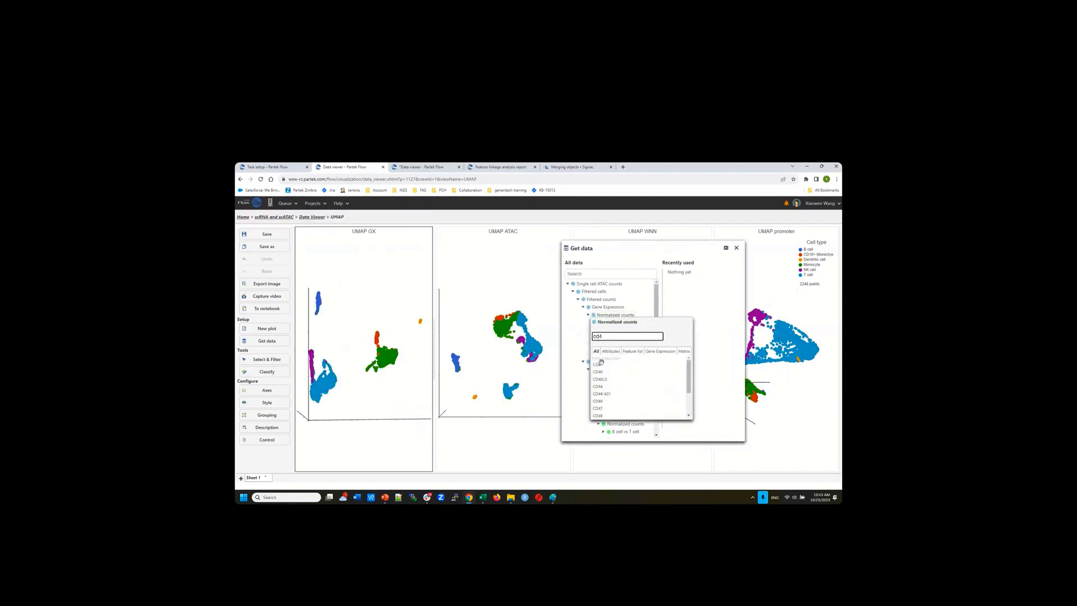
{"action": "left_click", "coordinate": [599, 365]}
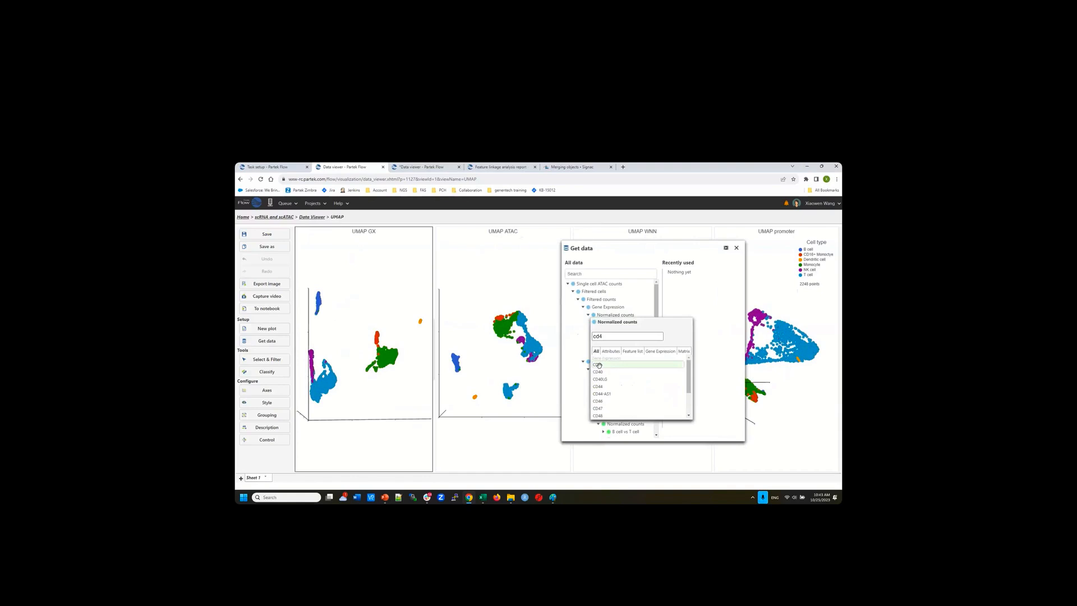
{"action": "left_click_drag", "start_coordinate": [599, 365], "coordinate": [335, 357]}
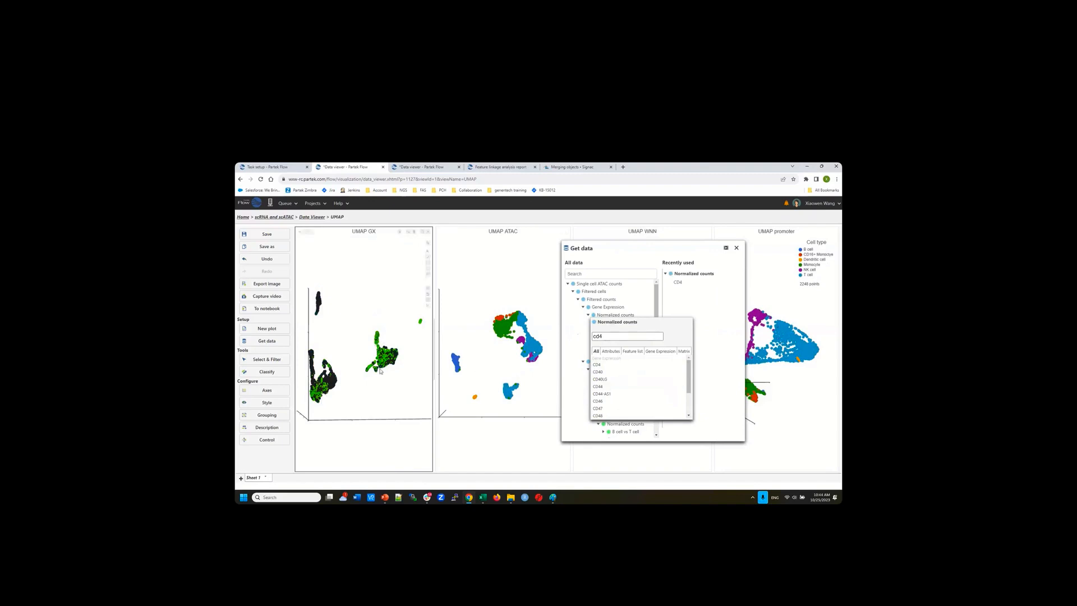
Add CD8A to the UMAP GX colouring, reset its view and duplicate the plot
{"action": "left_click_drag", "start_coordinate": [611, 337], "coordinate": [581, 334]}
{"action": "type", "text": "cd8"}
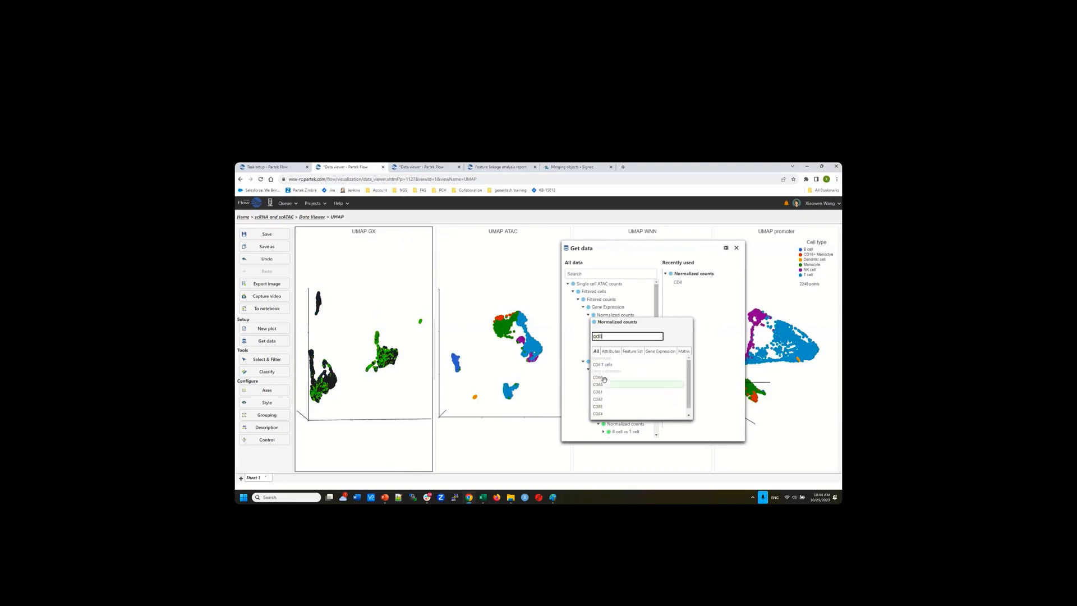
{"action": "left_click", "coordinate": [599, 378]}
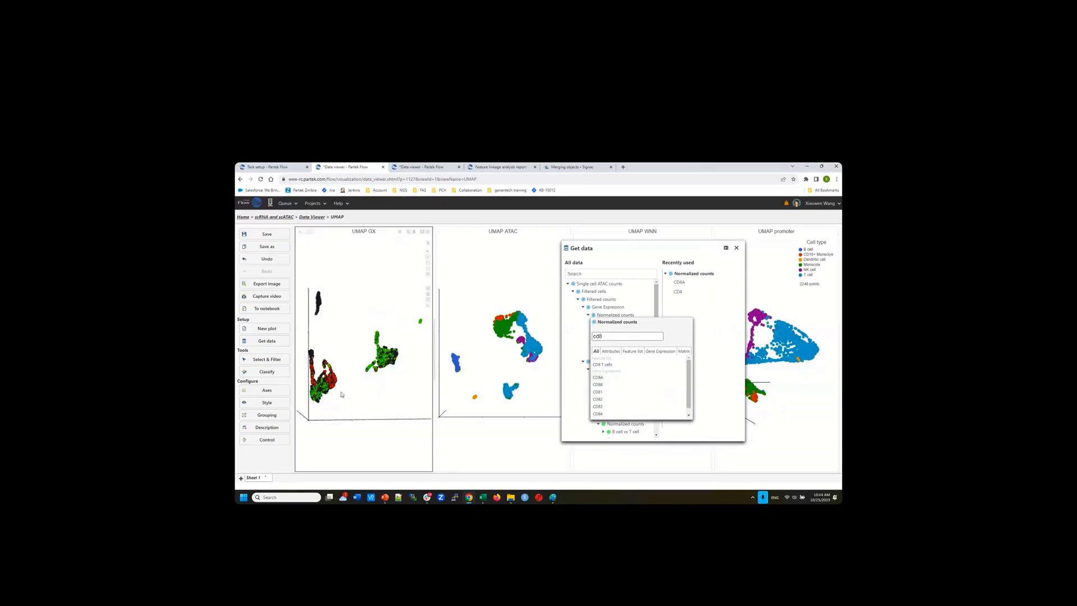
{"action": "left_click", "coordinate": [428, 300]}
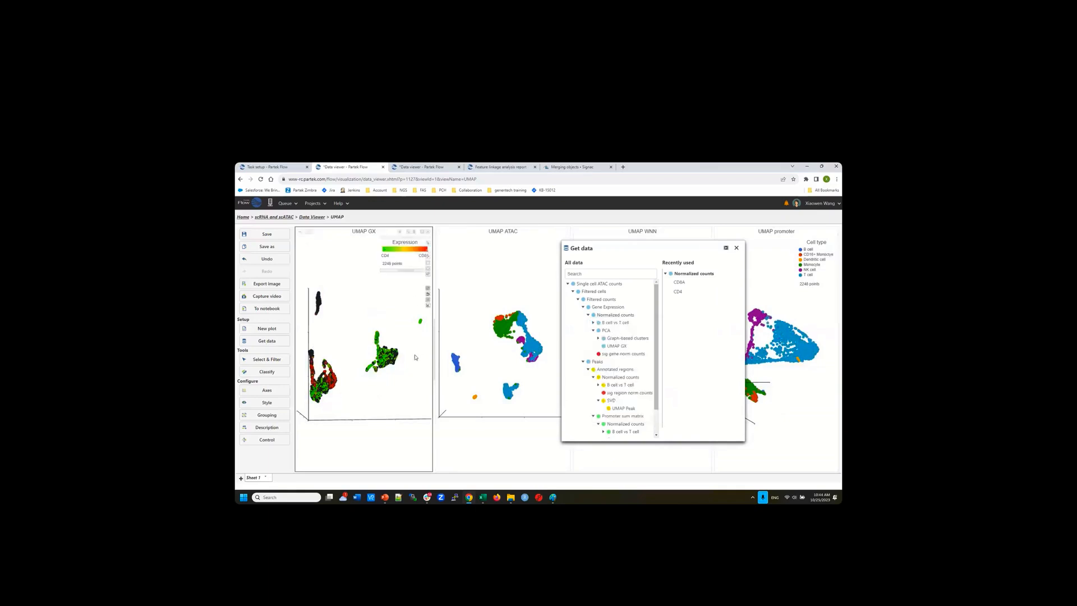
{"action": "left_click", "coordinate": [428, 295]}
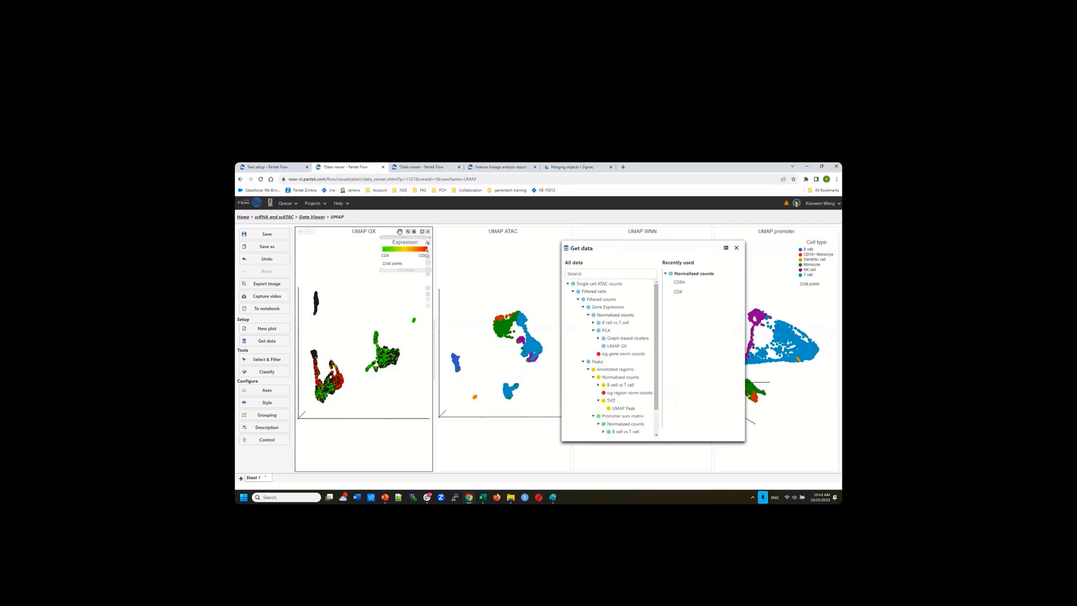
{"action": "left_click", "coordinate": [400, 231]}
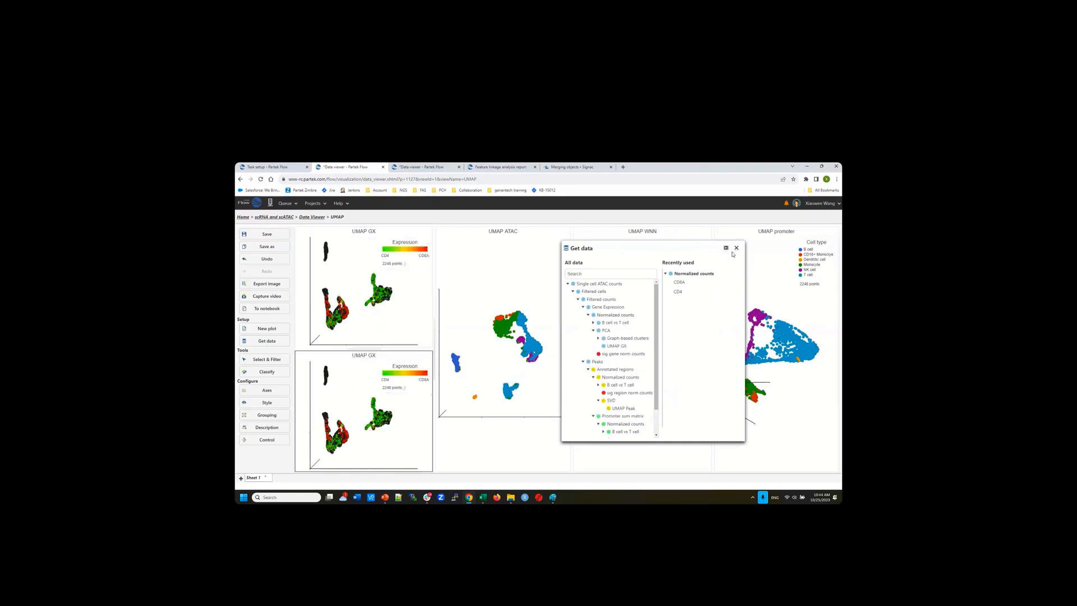
Colour the lower UMAP GX copy by cell type, then rotate the upper CD4/CD8A plot in 3D
{"action": "left_click", "coordinate": [736, 248]}
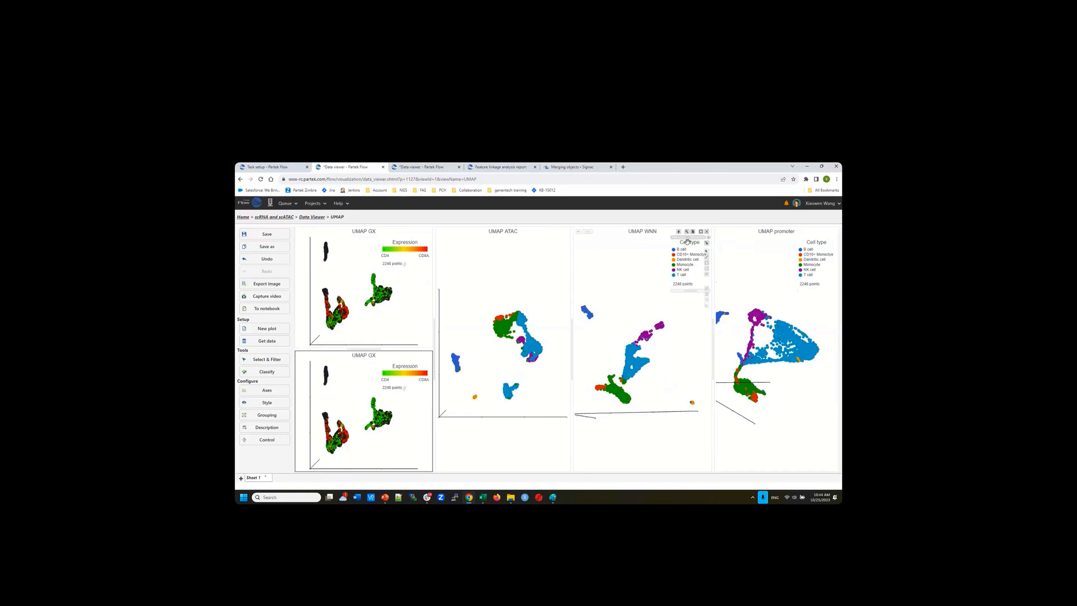
{"action": "left_click_drag", "start_coordinate": [688, 242], "coordinate": [402, 403]}
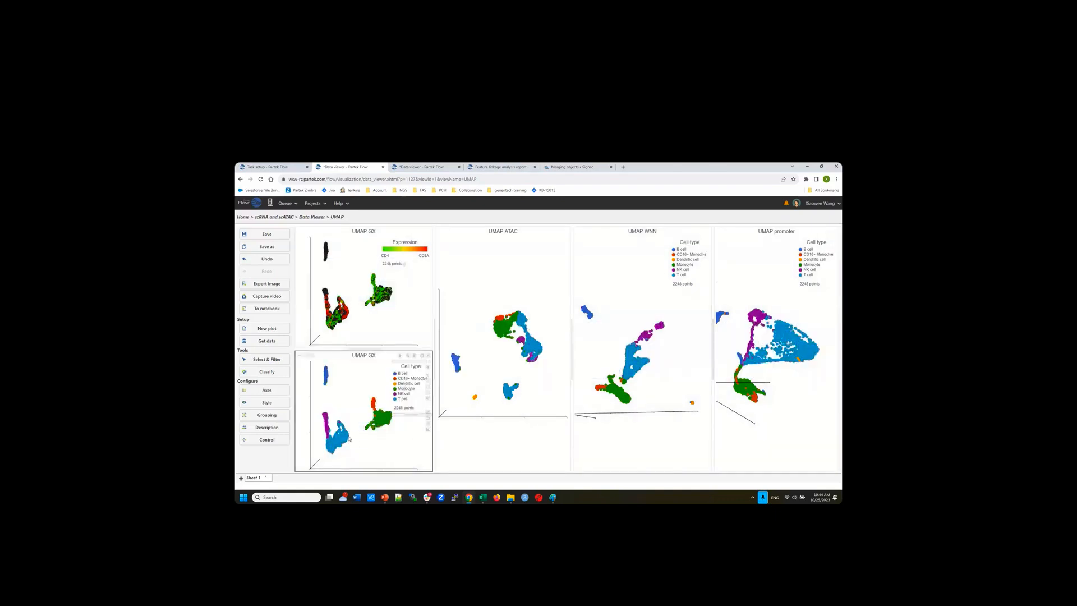
{"action": "left_click_drag", "start_coordinate": [351, 329], "coordinate": [315, 331]}
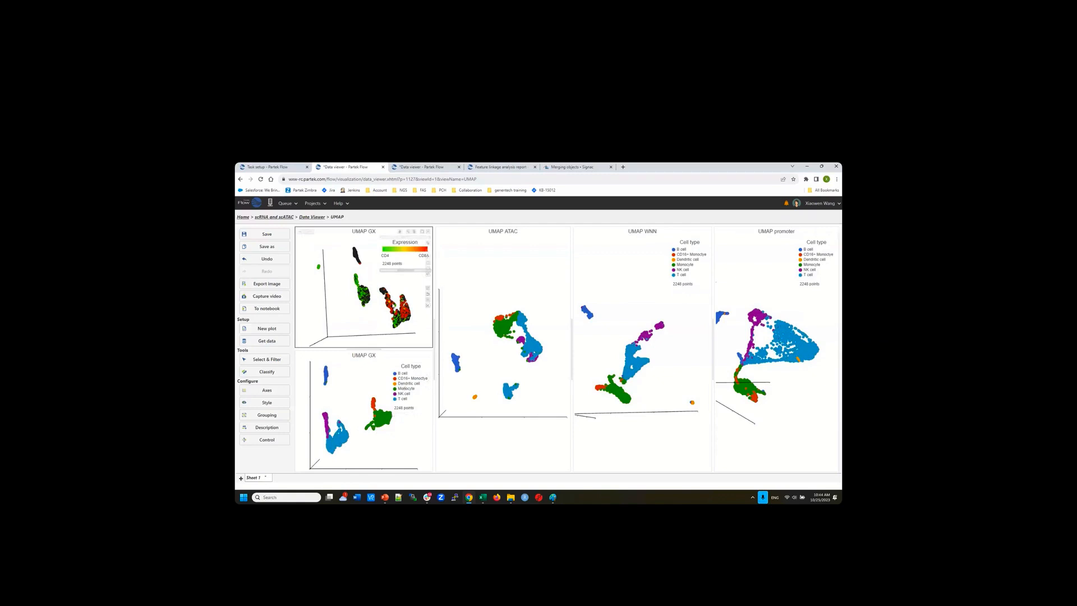
{"action": "mouse_move", "coordinate": [386, 322]}
{"action": "left_mouse_down"}
{"action": "mouse_move", "coordinate": [374, 323]}
{"action": "mouse_move", "coordinate": [395, 323]}
{"action": "left_mouse_up"}
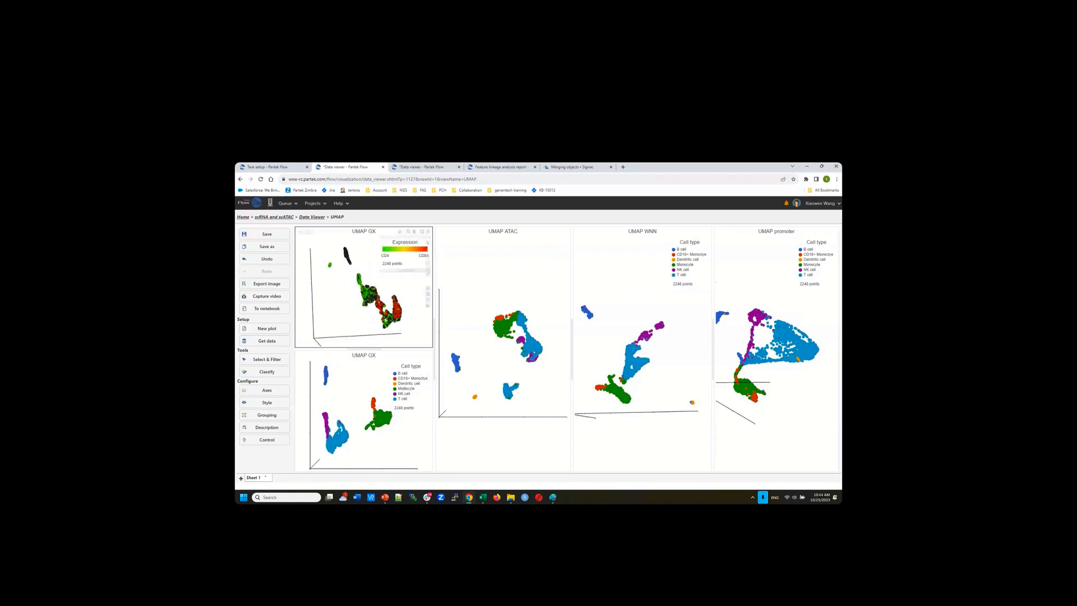
{"action": "mouse_move", "coordinate": [389, 326]}
{"action": "left_click_drag", "start_coordinate": [399, 328], "coordinate": [409, 326]}
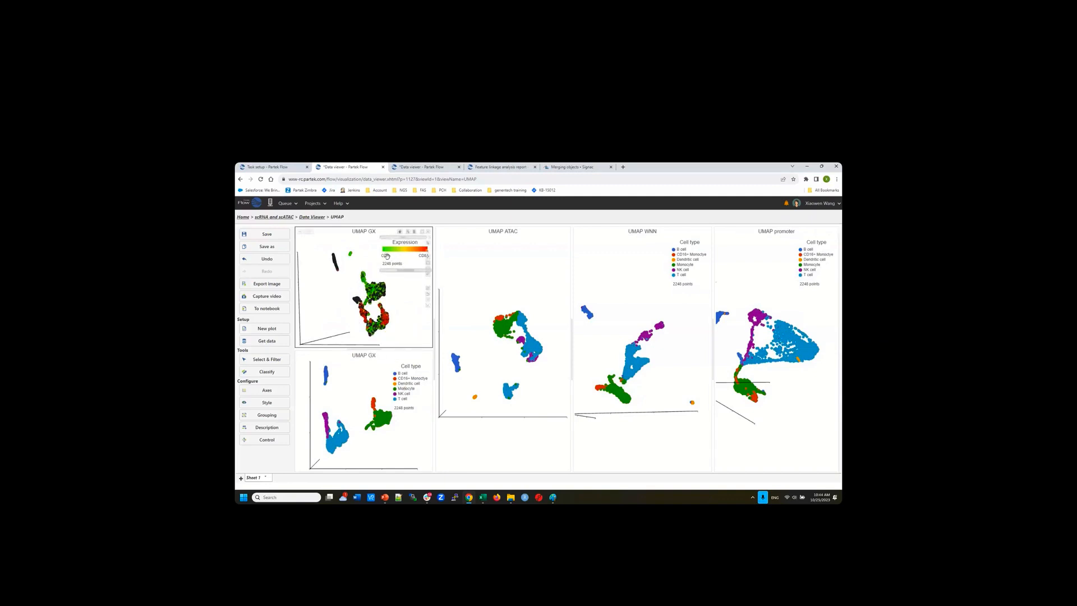
Colour UMAP ATAC by CD4 and CD8A expression, rotate it, then leave the viewer without saving
{"action": "left_click_drag", "start_coordinate": [387, 256], "coordinate": [530, 339]}
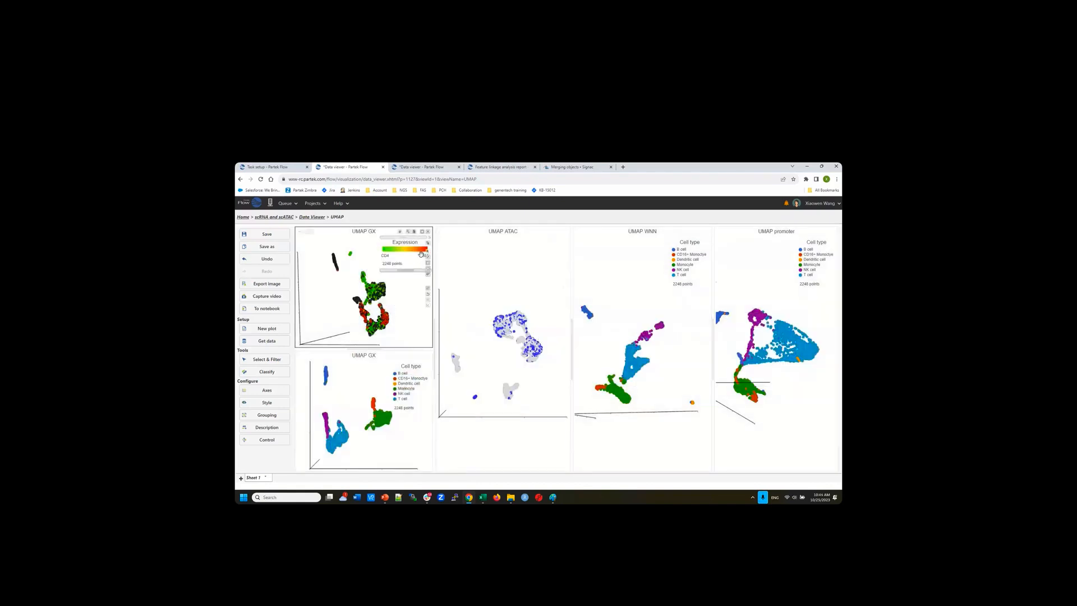
{"action": "left_click_drag", "start_coordinate": [421, 254], "coordinate": [483, 354]}
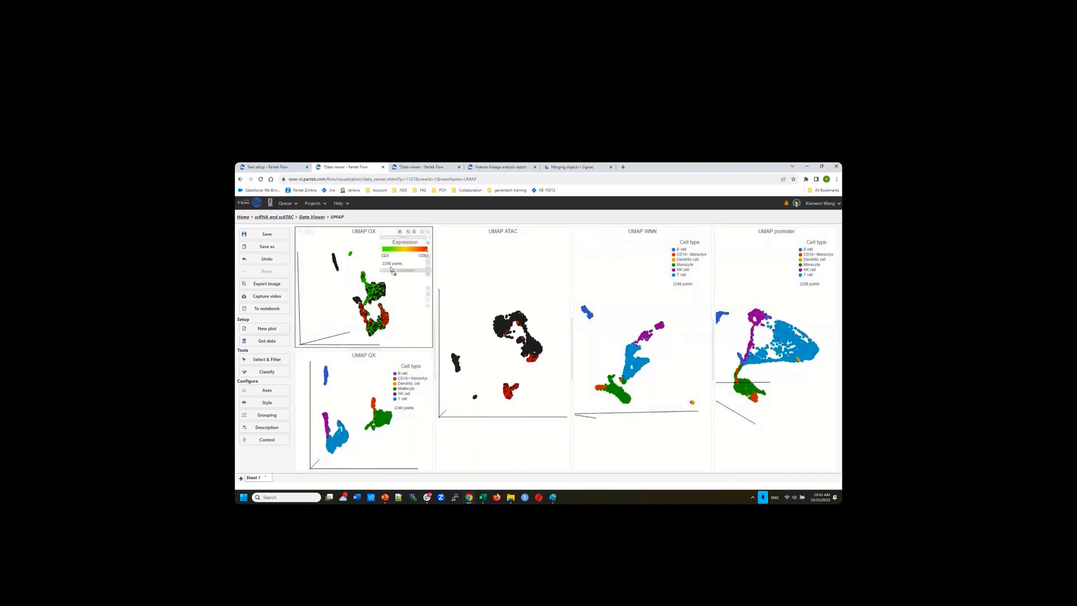
{"action": "left_click_drag", "start_coordinate": [391, 270], "coordinate": [496, 378]}
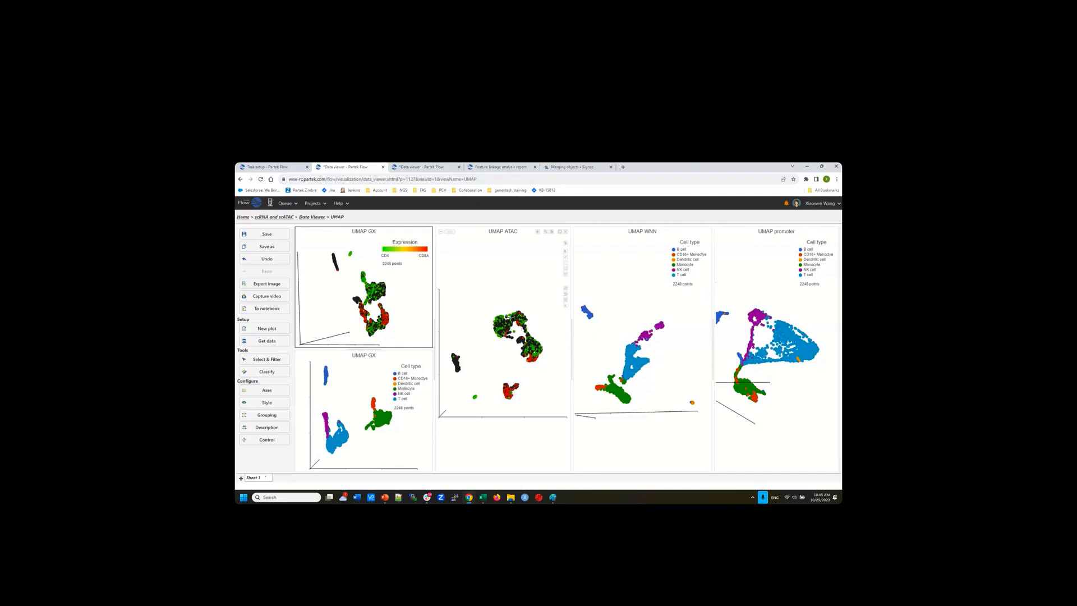
{"action": "left_click", "coordinate": [565, 253]}
{"action": "mouse_move", "coordinate": [551, 314]}
{"action": "left_mouse_down"}
{"action": "mouse_move", "coordinate": [518, 315]}
{"action": "mouse_move", "coordinate": [547, 315]}
{"action": "left_mouse_up"}
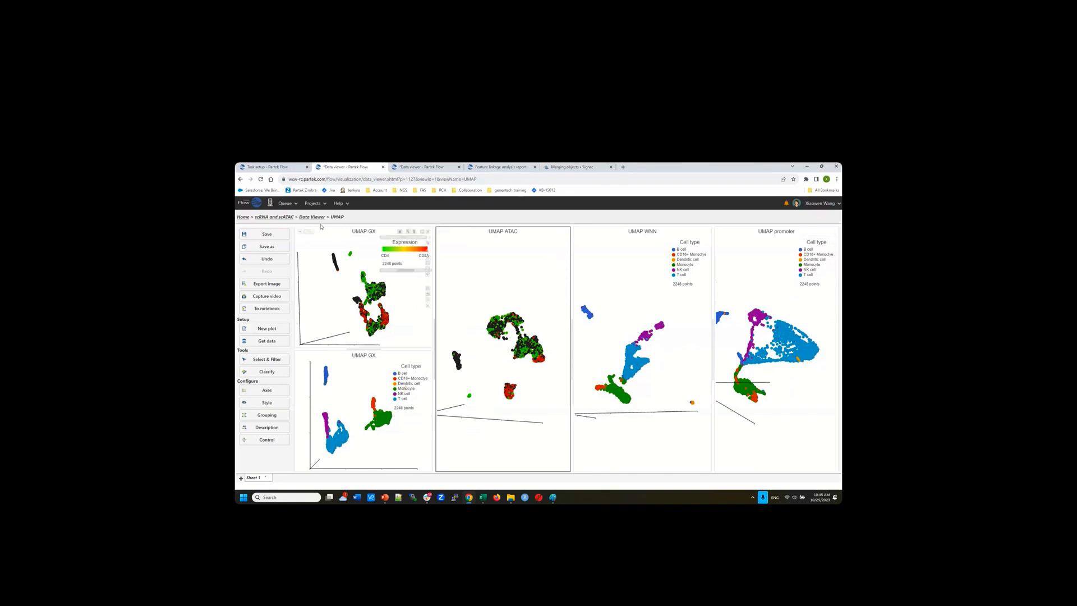
{"action": "left_click", "coordinate": [383, 167]}
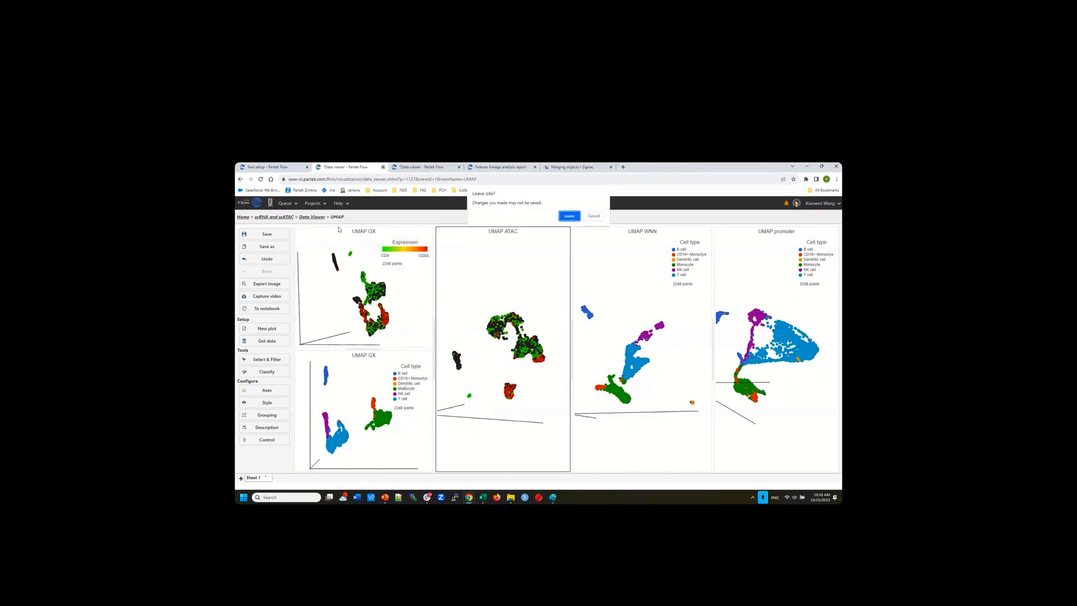
{"action": "left_click", "coordinate": [572, 219]}
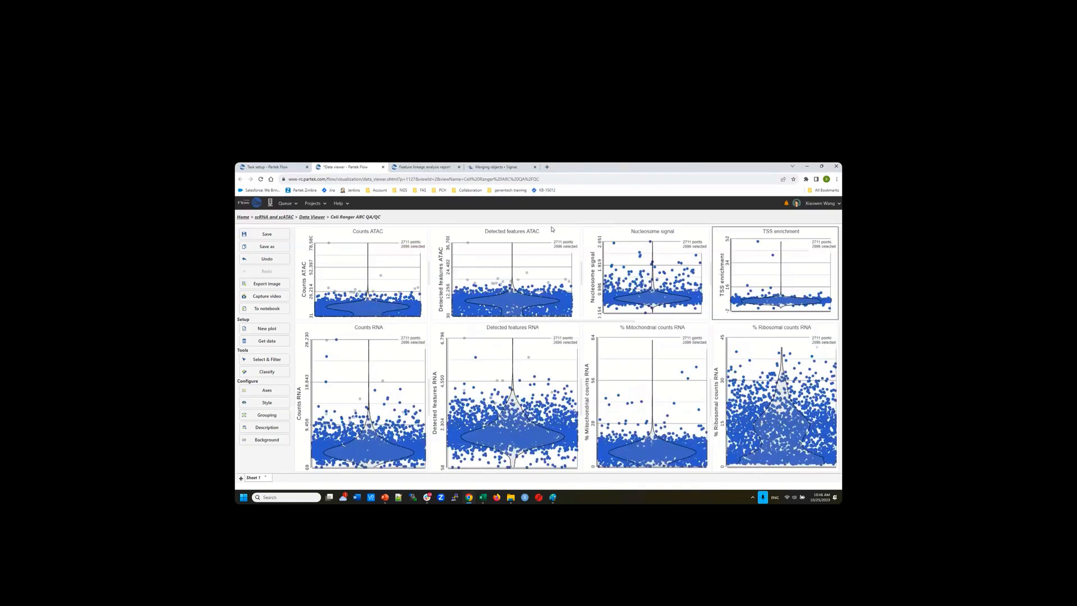
Move from the task setup and QA/QC tabs to the scRNA and scATAC project pipeline
{"action": "left_click", "coordinate": [268, 168]}
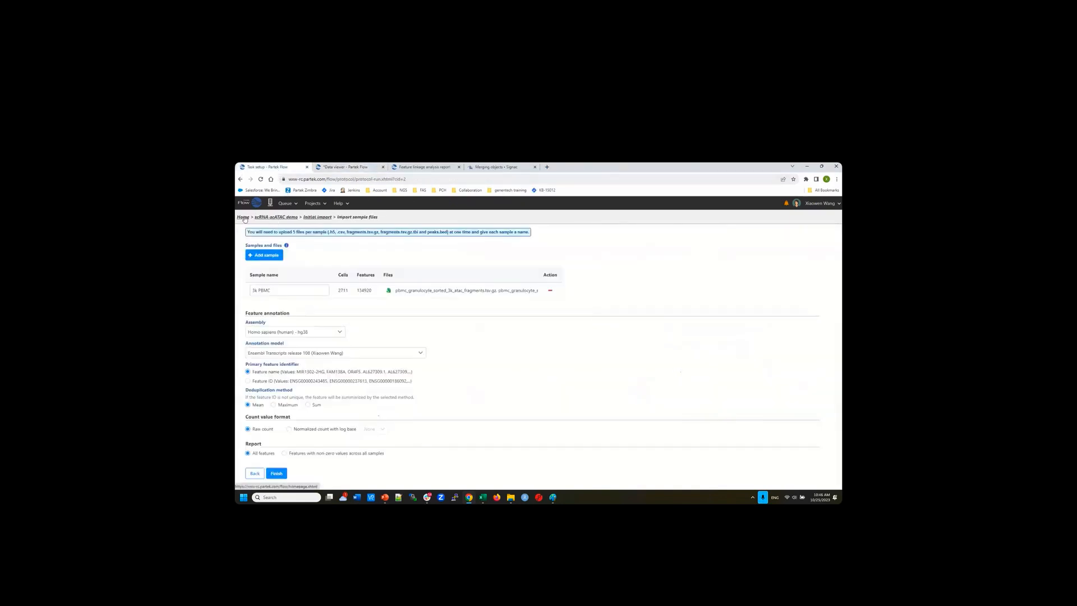
{"action": "left_click", "coordinate": [360, 167]}
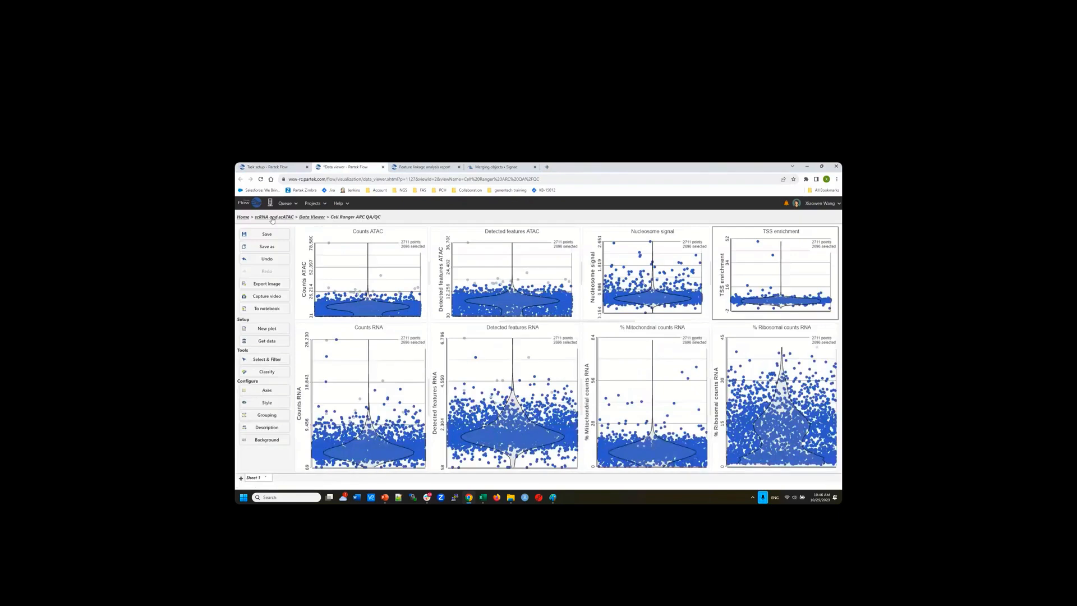
{"action": "left_click", "coordinate": [419, 167]}
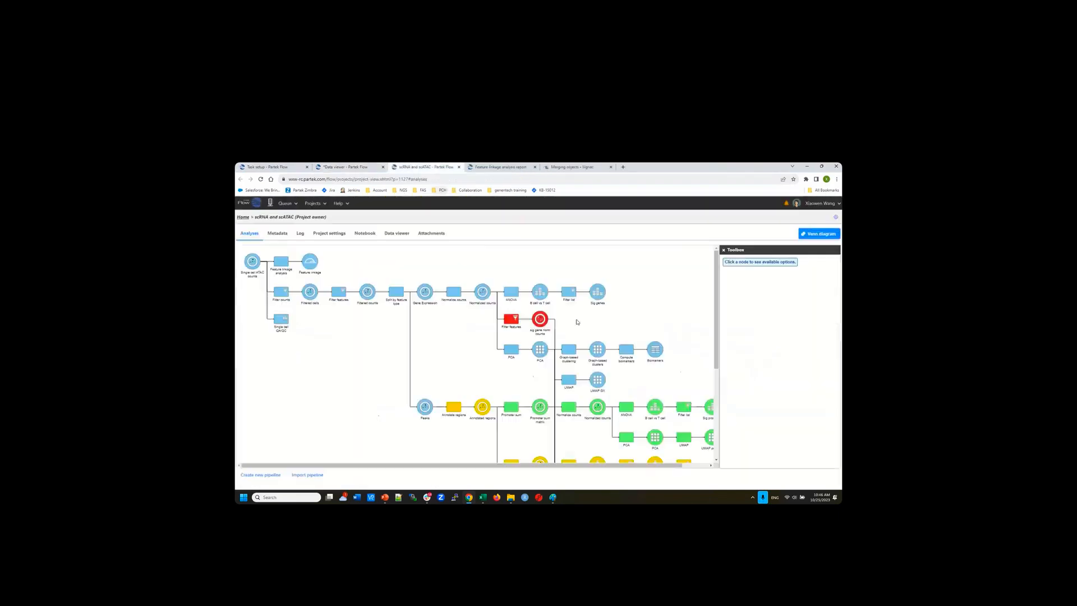
Browse the pipeline's motif and correlation branches and select the B cell vs T cell node
{"action": "scroll", "coordinate": [651, 378], "scroll_direction": "down", "scroll_amount": 3}
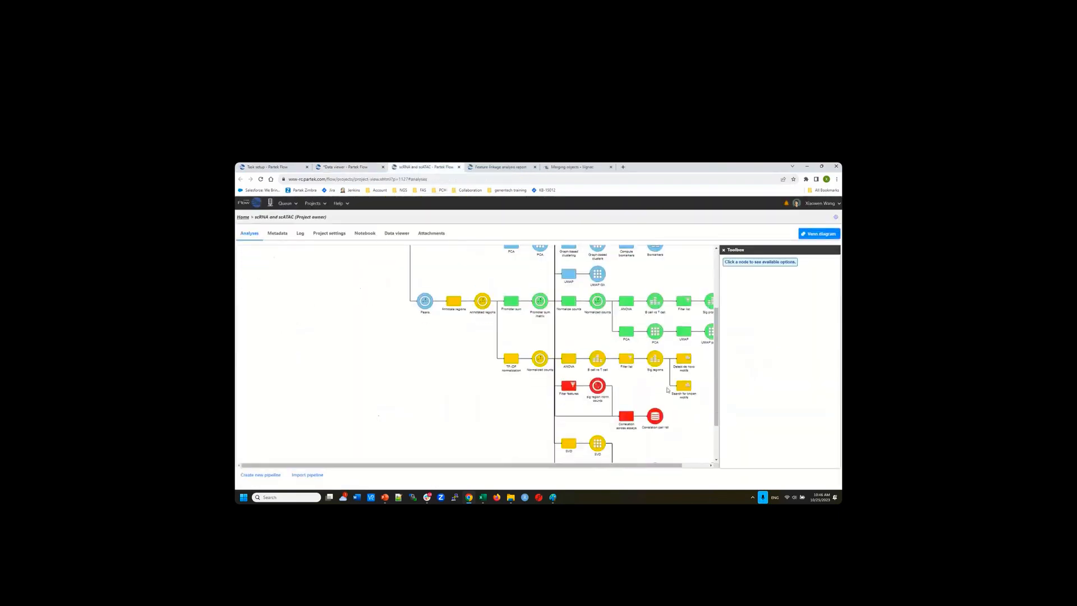
{"action": "left_click_drag", "start_coordinate": [675, 466], "coordinate": [701, 464]}
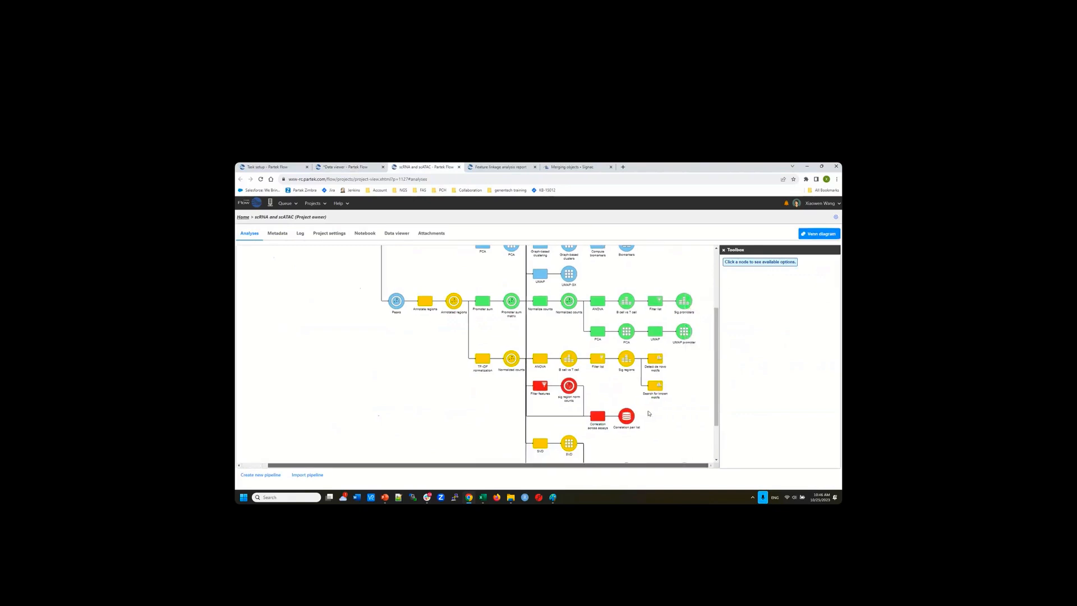
{"action": "scroll", "coordinate": [678, 426], "scroll_direction": "down", "scroll_amount": 1}
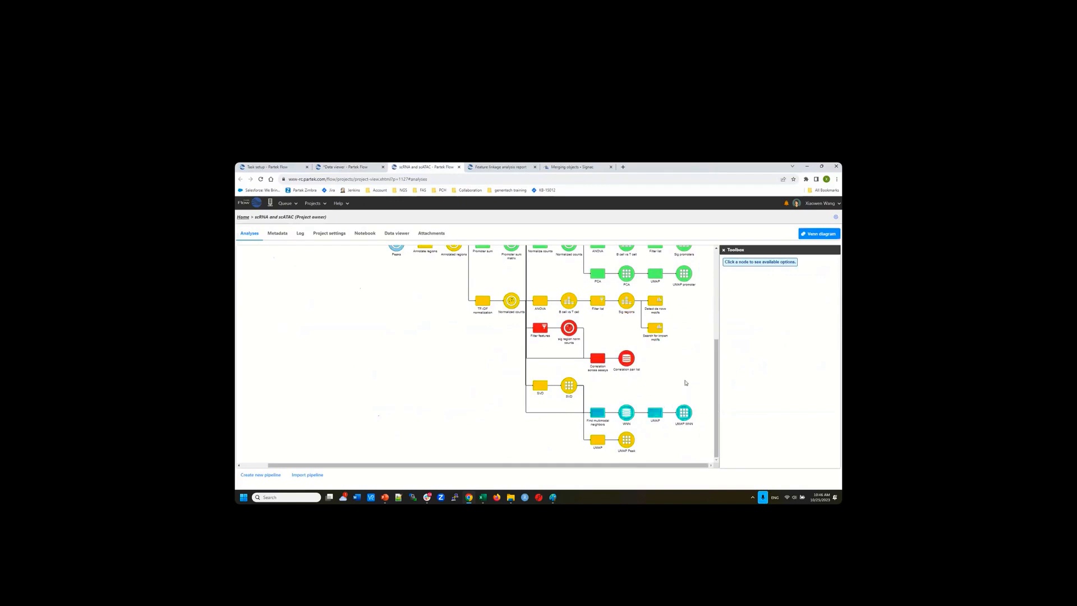
{"action": "scroll", "coordinate": [686, 383], "scroll_direction": "up", "scroll_amount": 2}
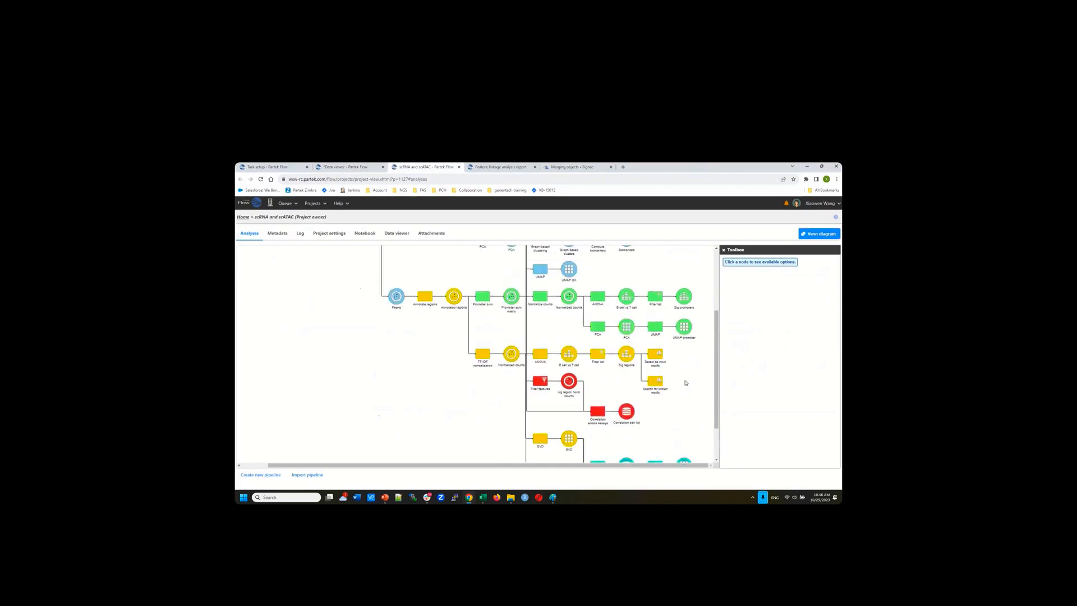
{"action": "scroll", "coordinate": [686, 383], "scroll_direction": "up", "scroll_amount": 4}
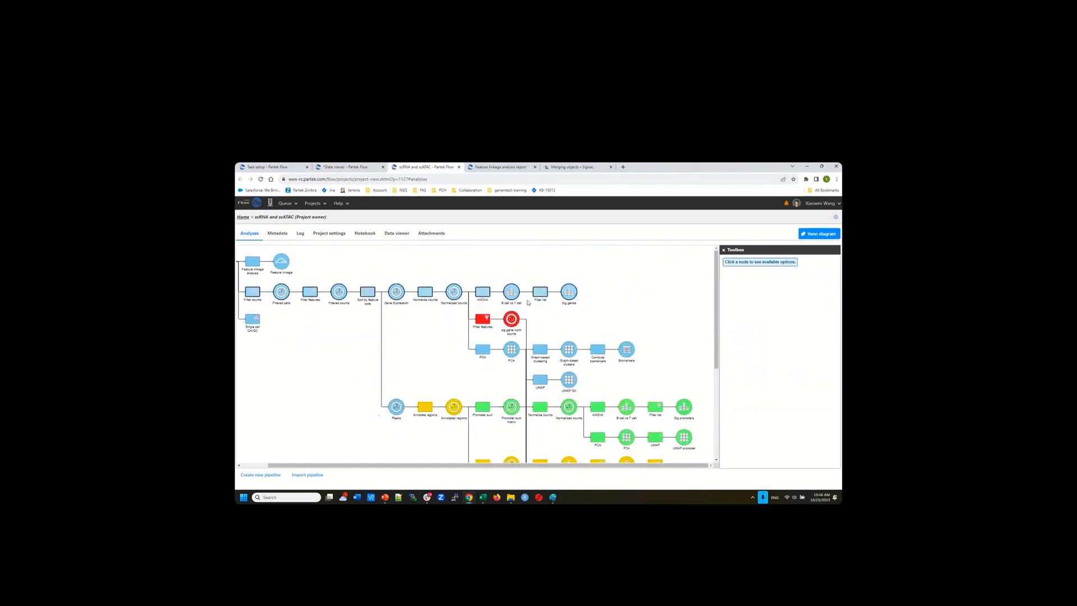
{"action": "scroll", "coordinate": [576, 433], "scroll_direction": "down", "scroll_amount": 2}
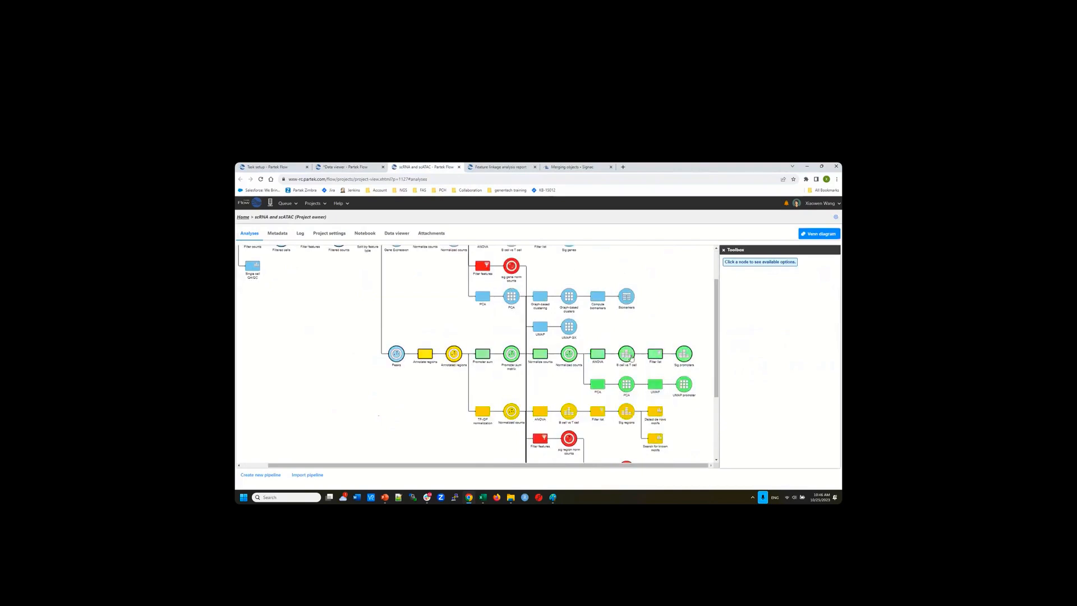
{"action": "left_click", "coordinate": [569, 414]}
Open the B cell vs T cell report's list of 82,212 peaks and scan its columns
{"action": "double_click", "coordinate": [569, 414]}
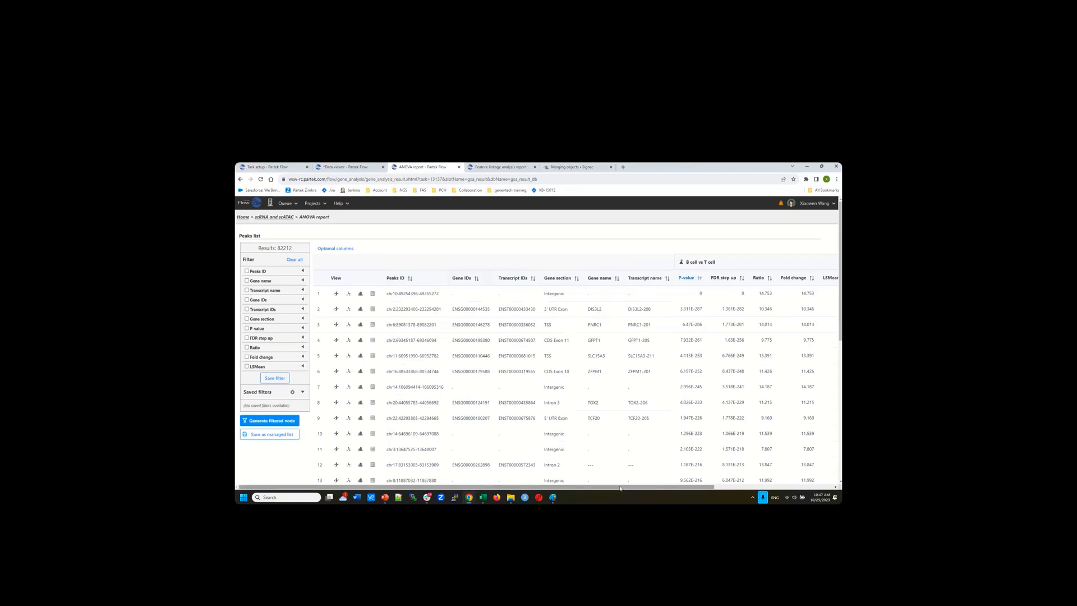
{"action": "scroll", "coordinate": [702, 487], "scroll_direction": "right", "scroll_amount": 3}
{"action": "scroll", "coordinate": [701, 487], "scroll_direction": "left", "scroll_amount": 5}
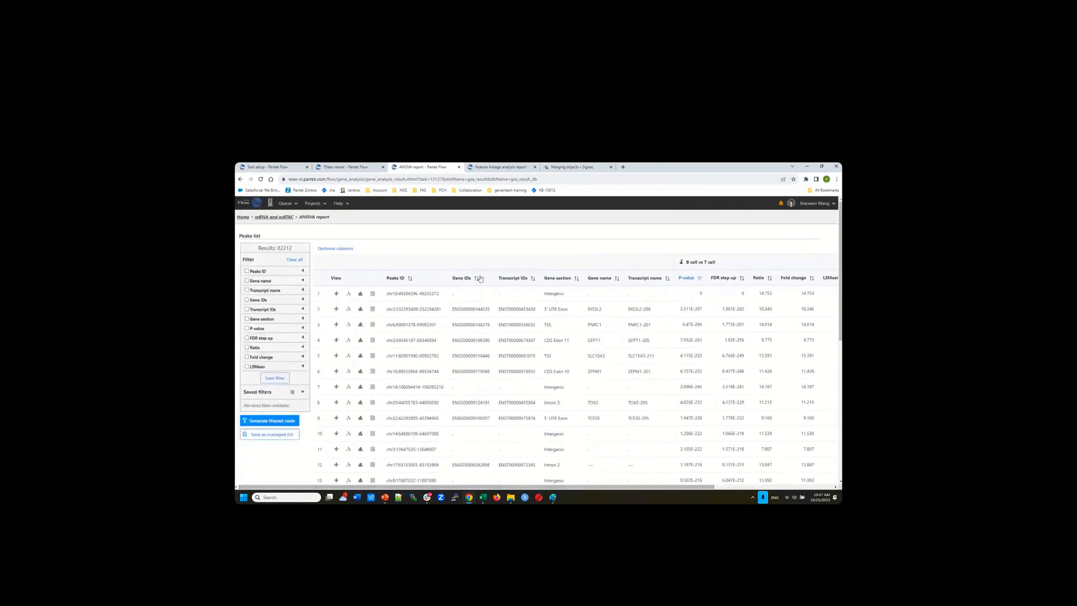
Hide Transcript IDs, Transcript name and Gene IDs; show % transcript overlap and % peak overlap
{"action": "left_click", "coordinate": [332, 249]}
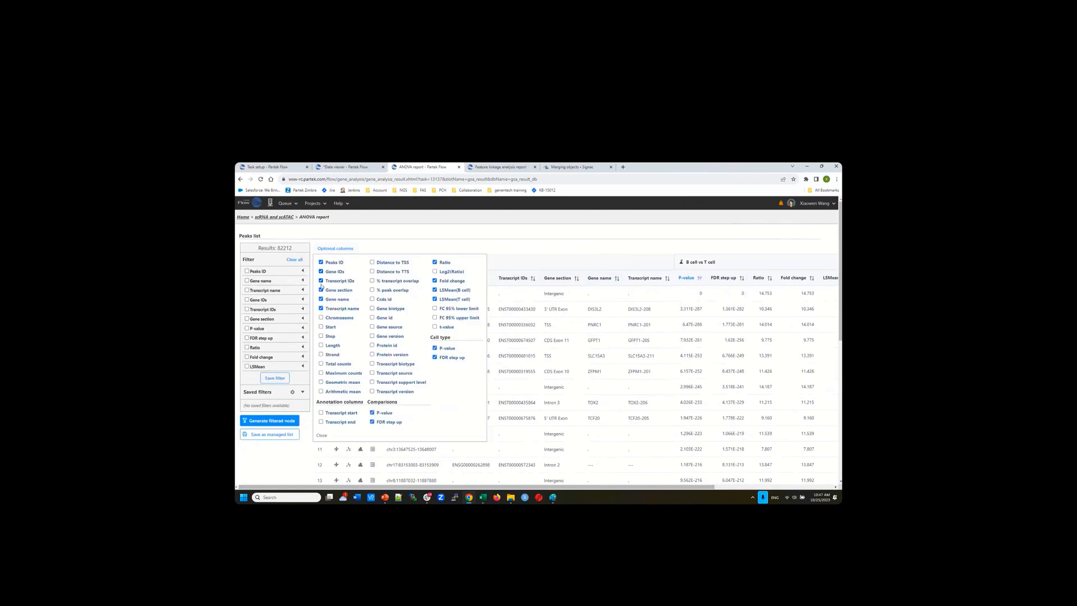
{"action": "left_click", "coordinate": [321, 281]}
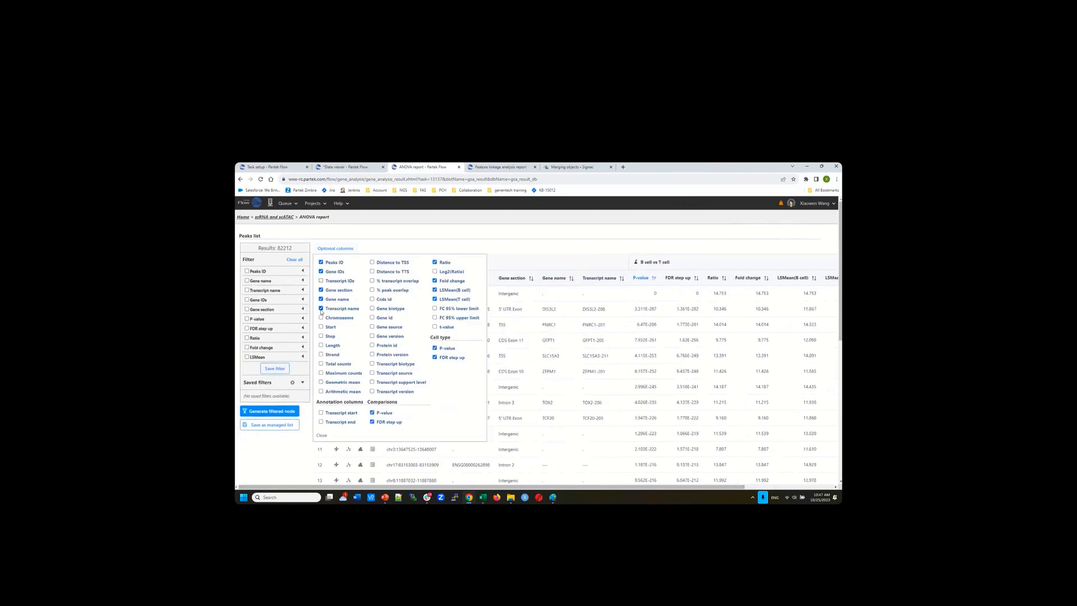
{"action": "left_click", "coordinate": [321, 309]}
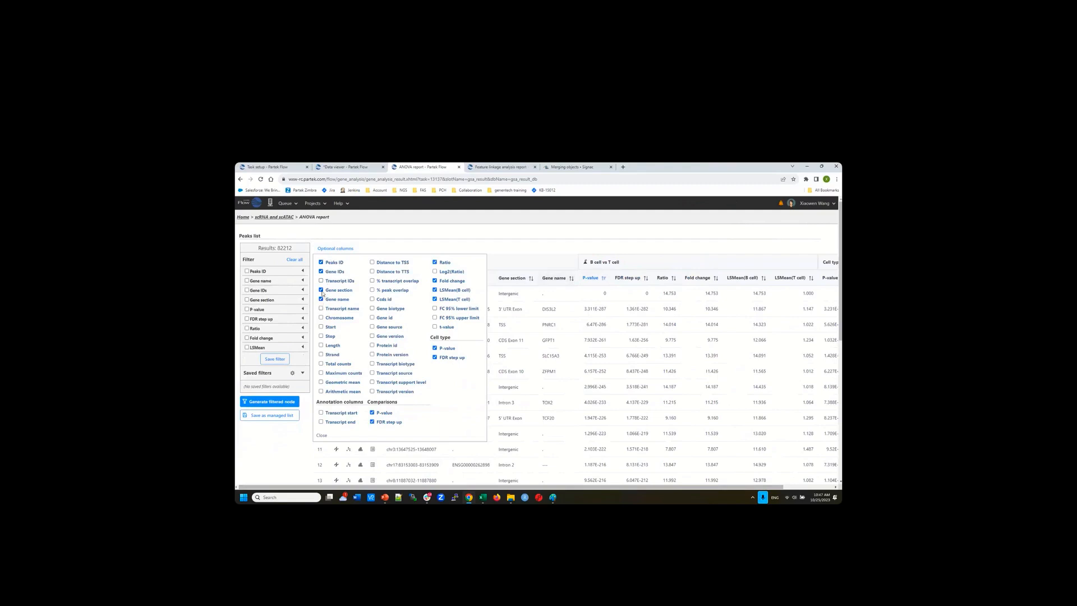
{"action": "left_click", "coordinate": [321, 271]}
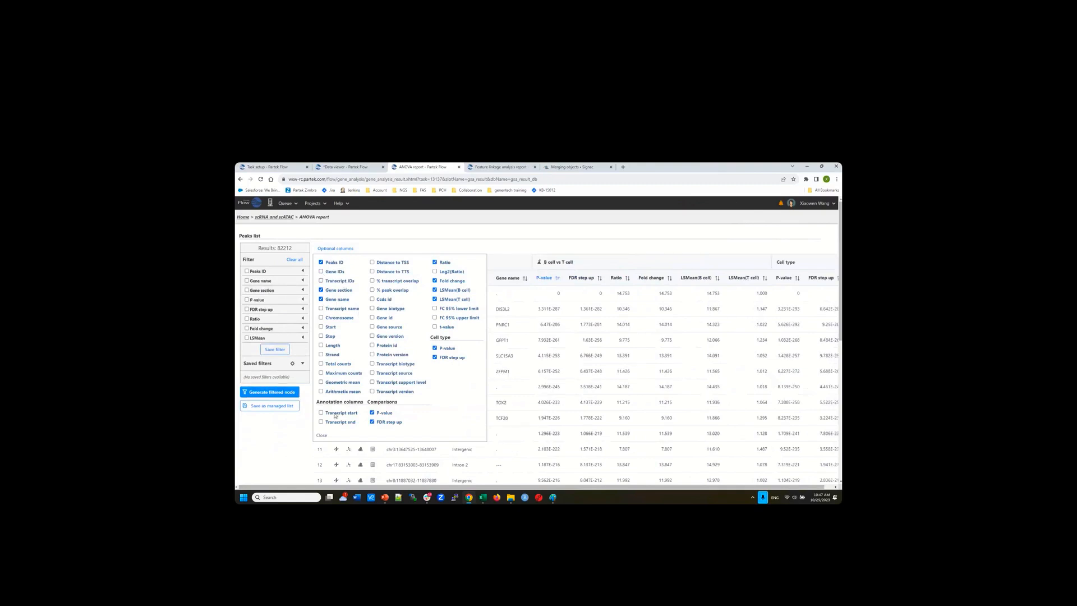
{"action": "left_click", "coordinate": [372, 281]}
{"action": "left_click", "coordinate": [372, 290]}
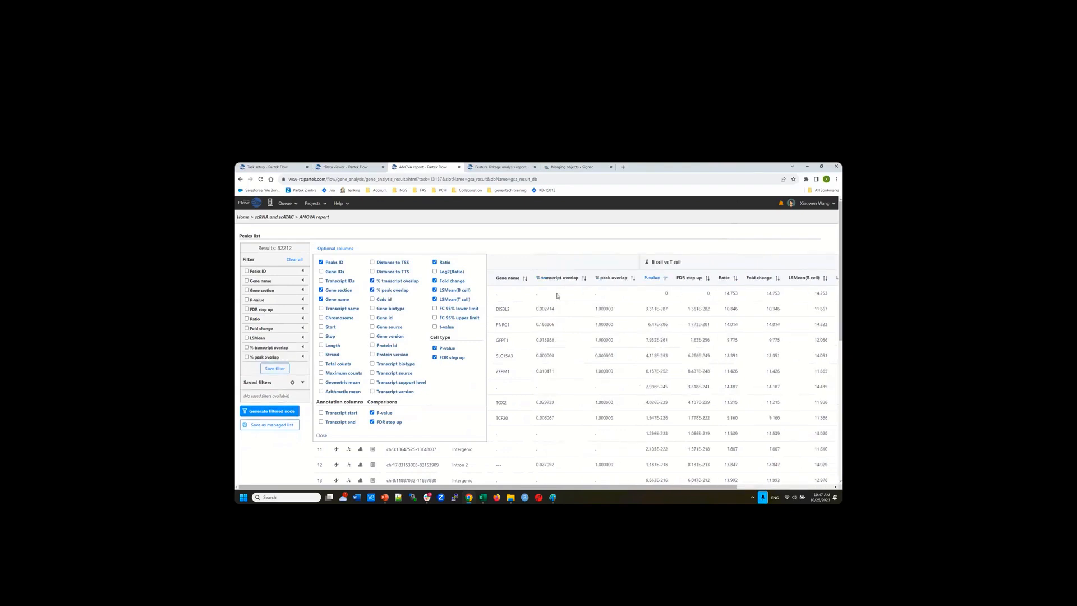
{"action": "left_click", "coordinate": [533, 245]}
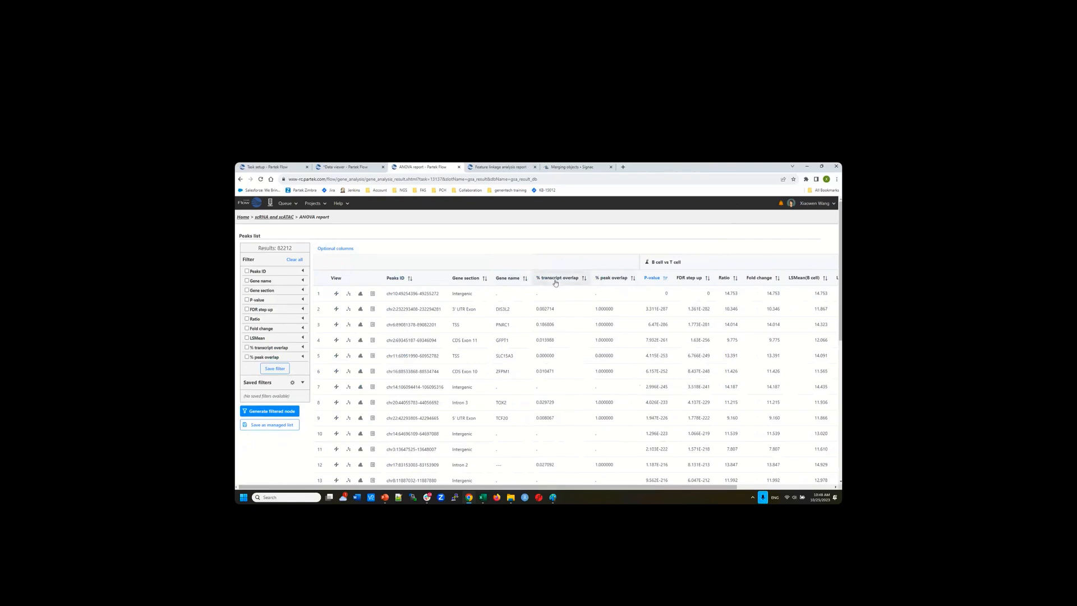
Look through the peaks table, then bring up the B cell vs T cell volcano plot of 82212 peaks
{"action": "scroll", "coordinate": [538, 339], "scroll_direction": "down", "scroll_amount": 3}
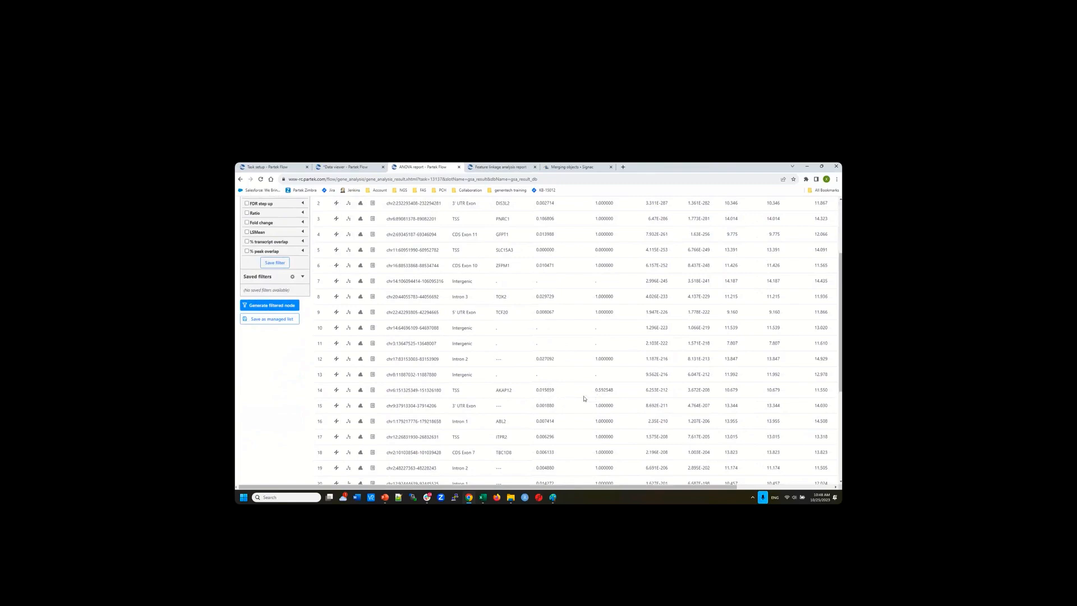
{"action": "scroll", "coordinate": [583, 398], "scroll_direction": "up", "scroll_amount": 2}
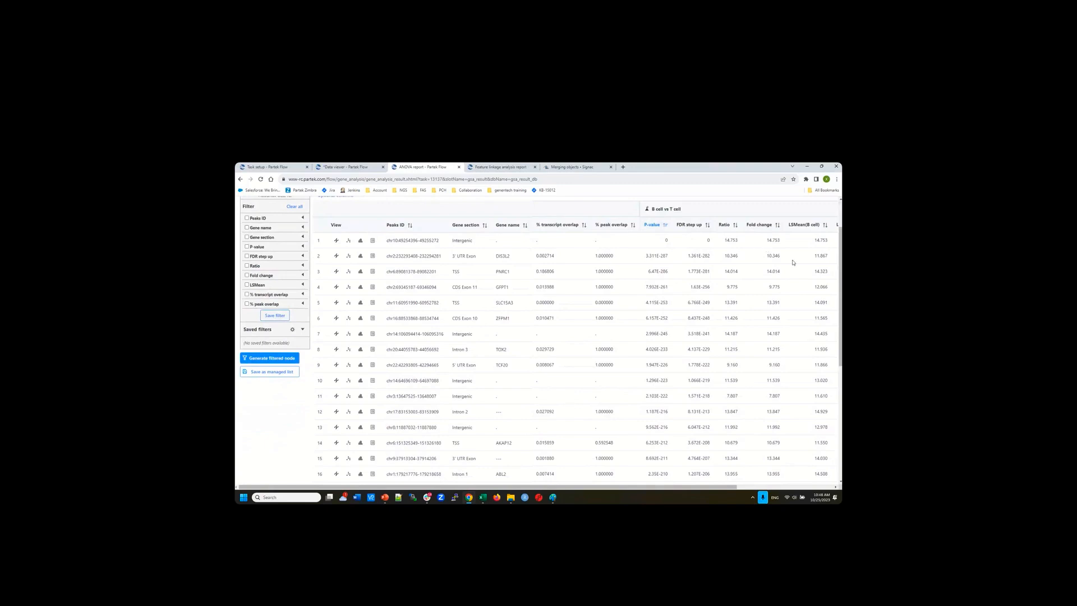
{"action": "left_click_drag", "start_coordinate": [733, 492], "coordinate": [641, 501]}
{"action": "scroll", "coordinate": [274, 281], "scroll_direction": "up", "scroll_amount": 2}
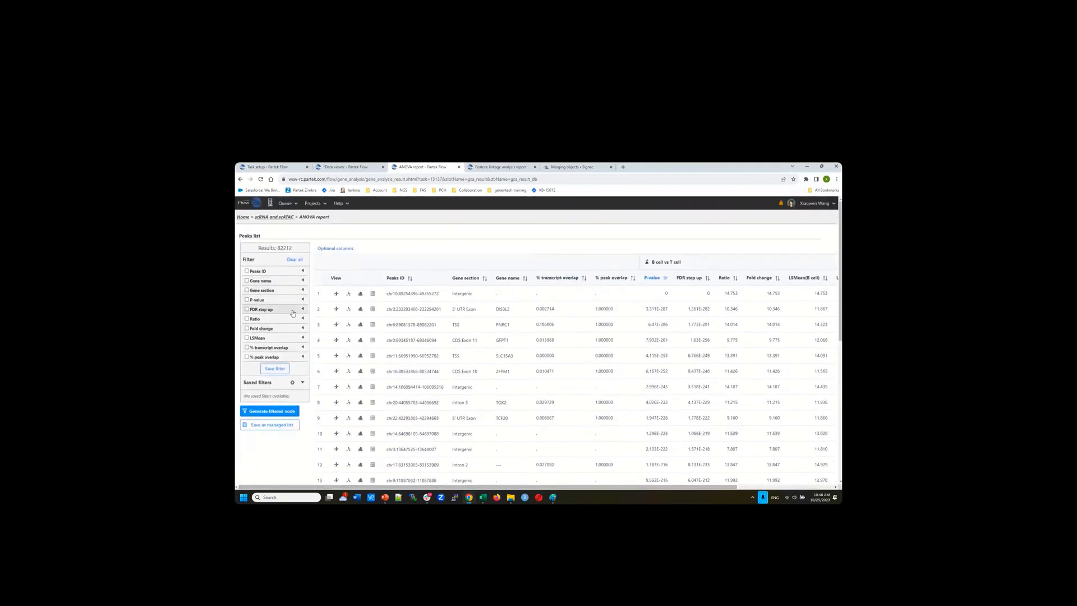
{"action": "left_click", "coordinate": [647, 265]}
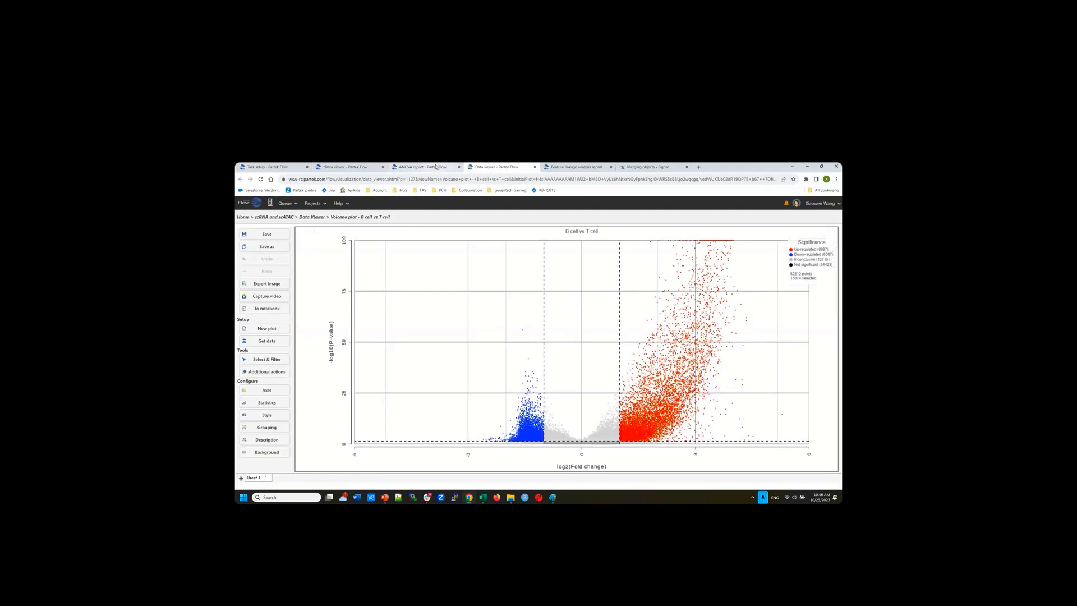
Back on the peaks list, filter FDR step up to below 0.001
{"action": "left_click", "coordinate": [437, 167]}
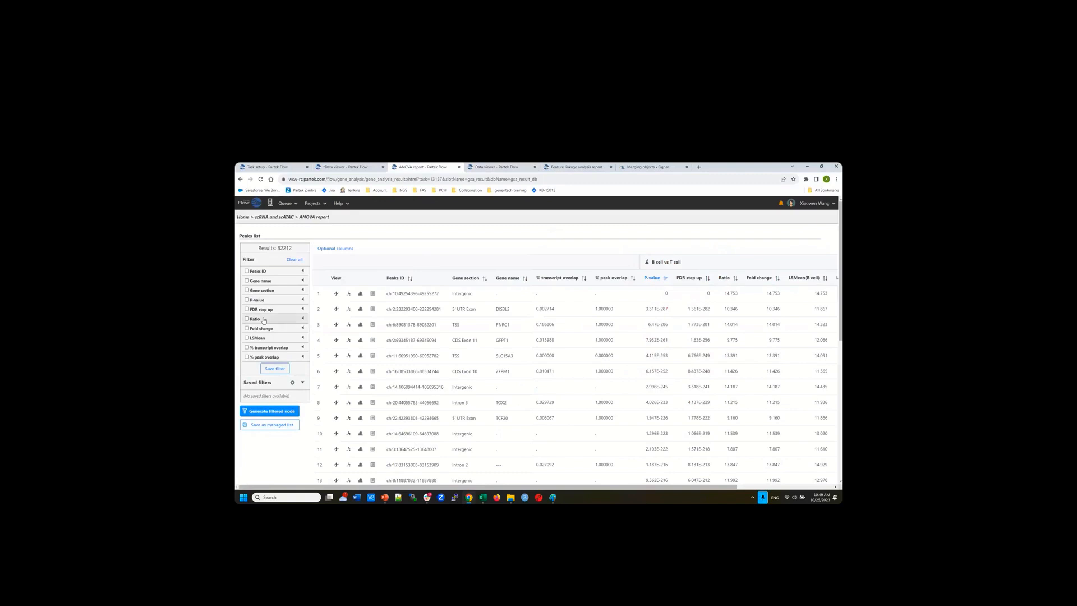
{"action": "left_click", "coordinate": [303, 309]}
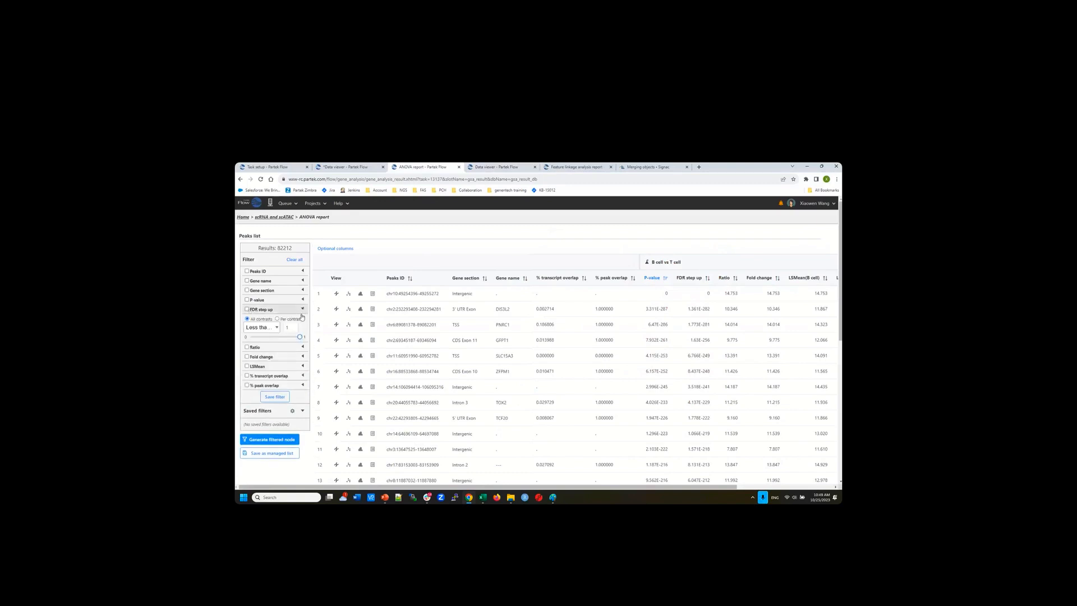
{"action": "left_click_drag", "start_coordinate": [292, 327], "coordinate": [280, 329]}
{"action": "type", "text": "0.001"}
{"action": "key", "text": "Return"}
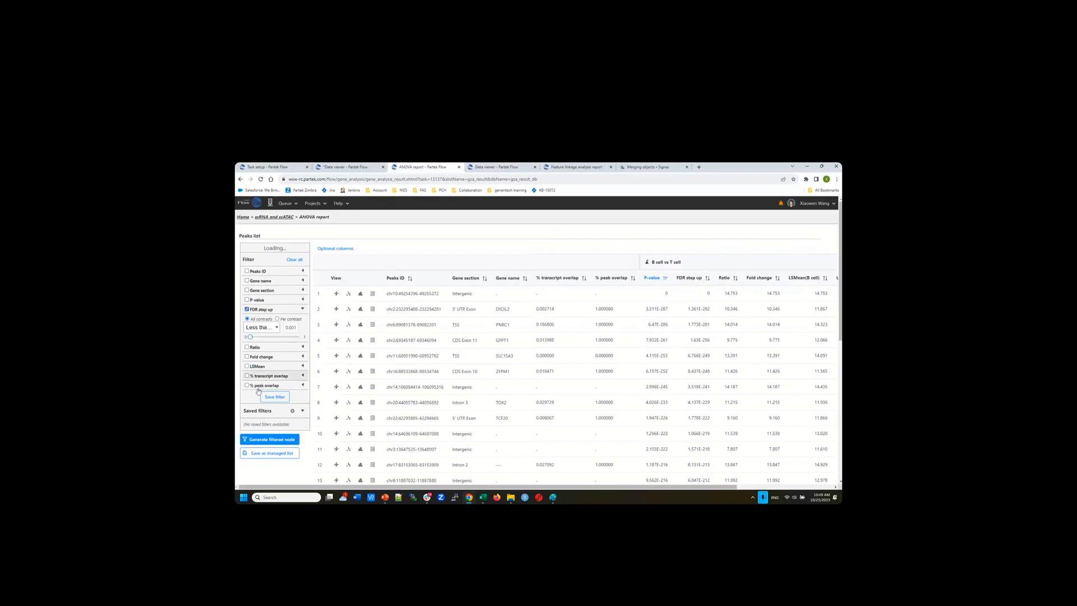
Enable the fold change filter with bounds -2 to 2
{"action": "left_click", "coordinate": [302, 358]}
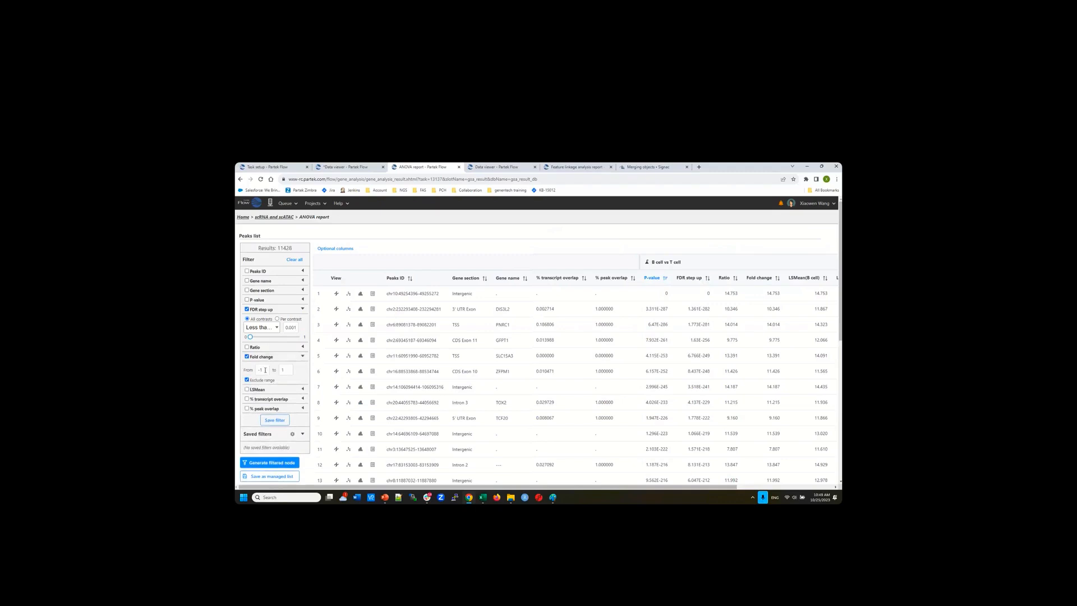
{"action": "left_click_drag", "start_coordinate": [263, 370], "coordinate": [277, 371]}
{"action": "type", "text": "2"}
Restrict the gene section to TSS, leaving 2759 peaks
{"action": "left_click", "coordinate": [303, 290]}
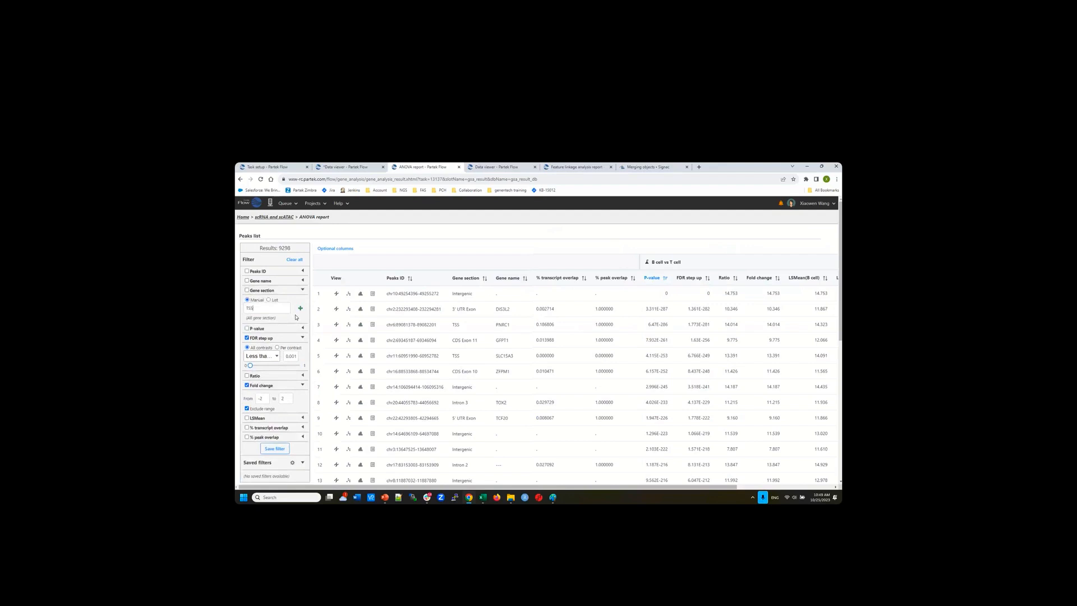
{"action": "key", "text": "Return"}
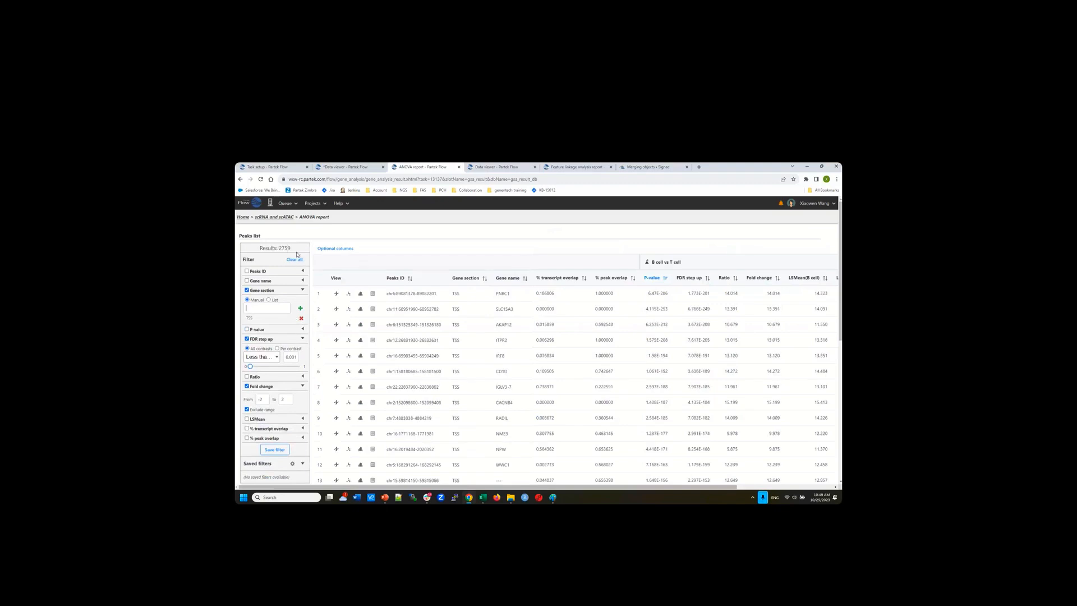
{"action": "scroll", "coordinate": [465, 359], "scroll_direction": "down", "scroll_amount": 3}
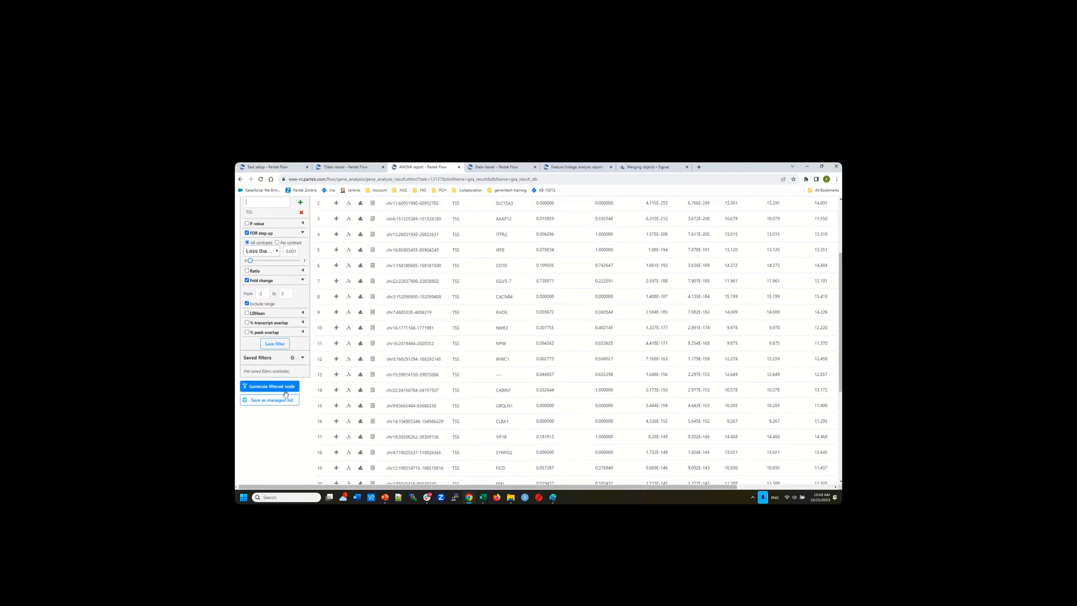
{"action": "scroll", "coordinate": [457, 408], "scroll_direction": "up", "scroll_amount": 3}
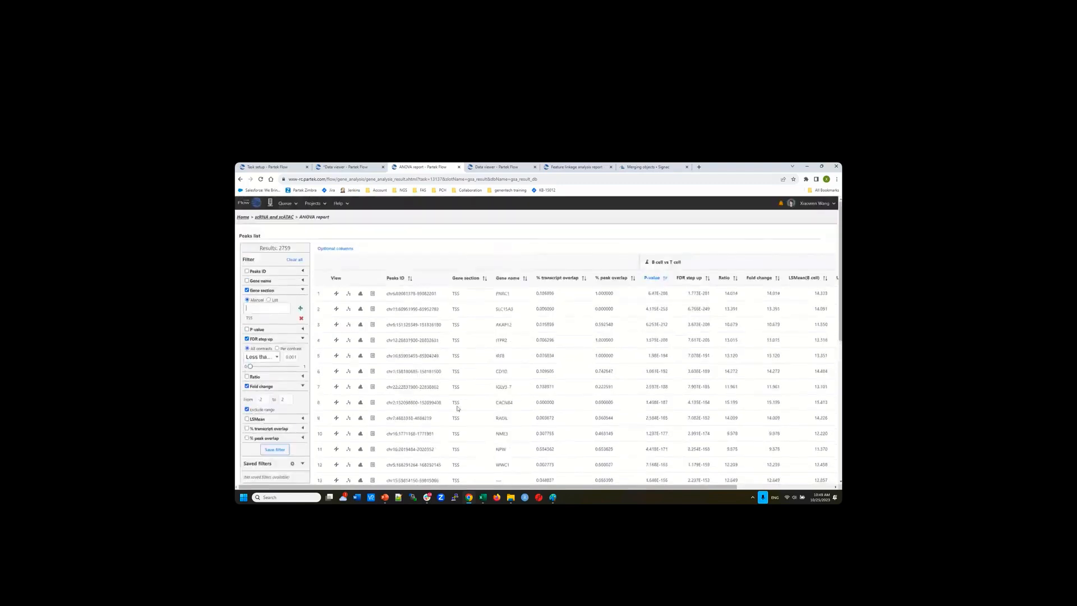
Select the B cell vs T cell node in the pipeline and start a Differential analysis filter
{"action": "left_click", "coordinate": [282, 217]}
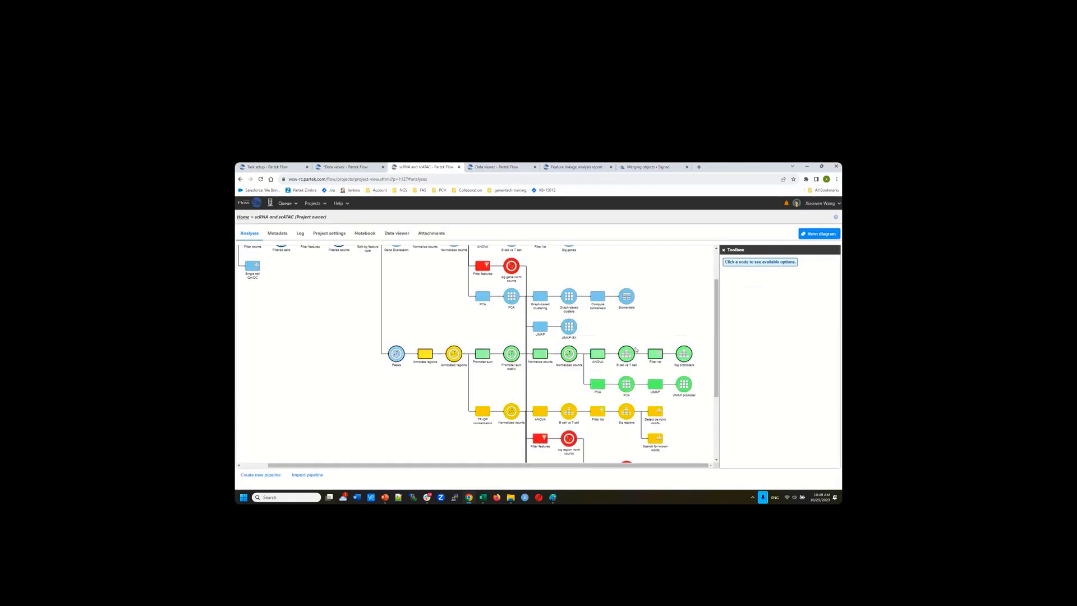
{"action": "left_click", "coordinate": [623, 354]}
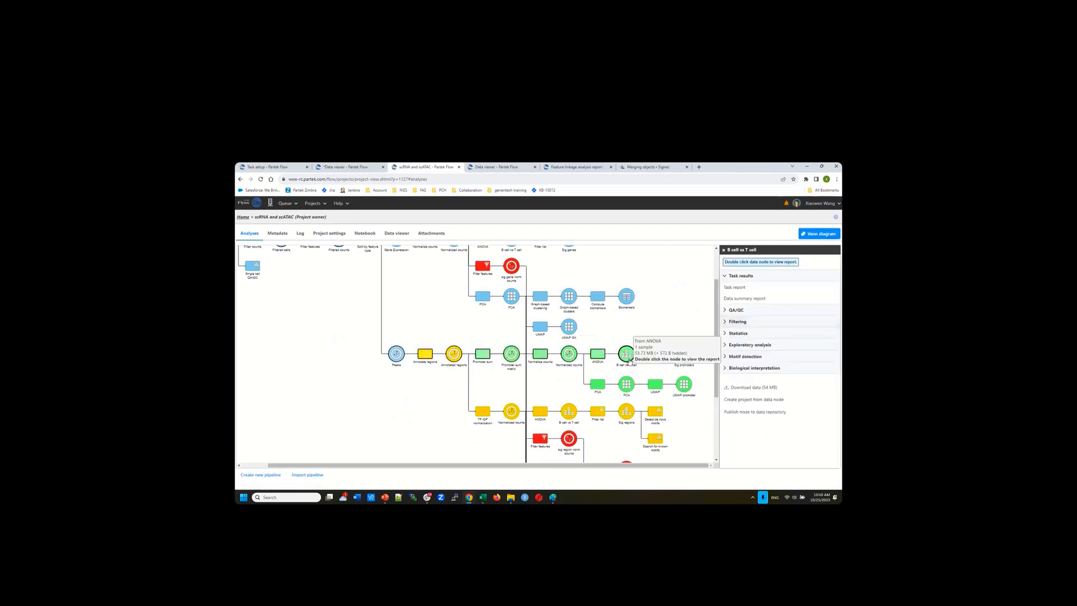
{"action": "left_click", "coordinate": [738, 322]}
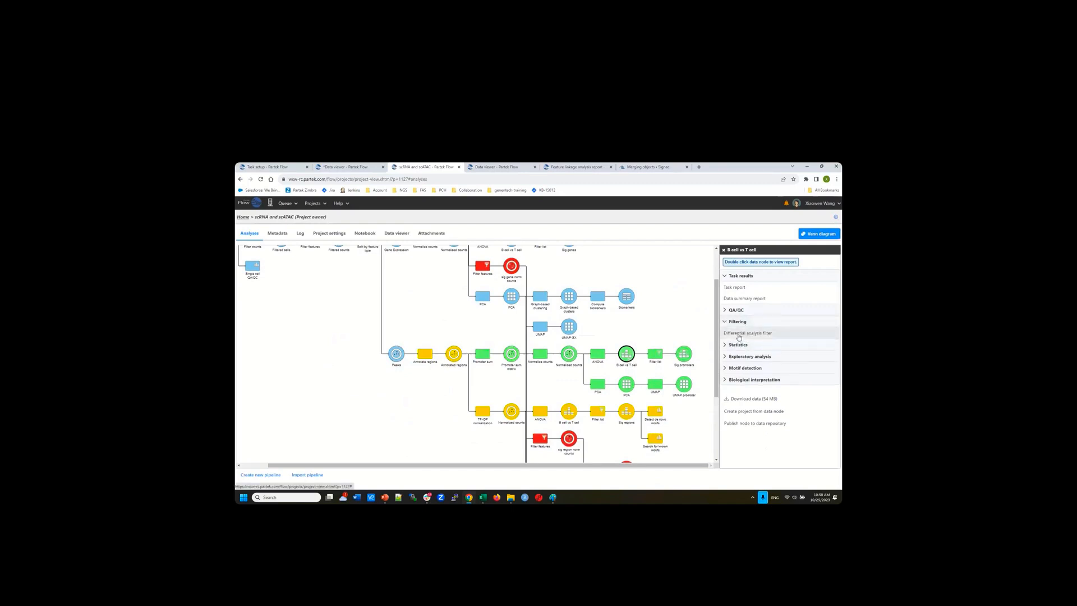
{"action": "left_click", "coordinate": [739, 334]}
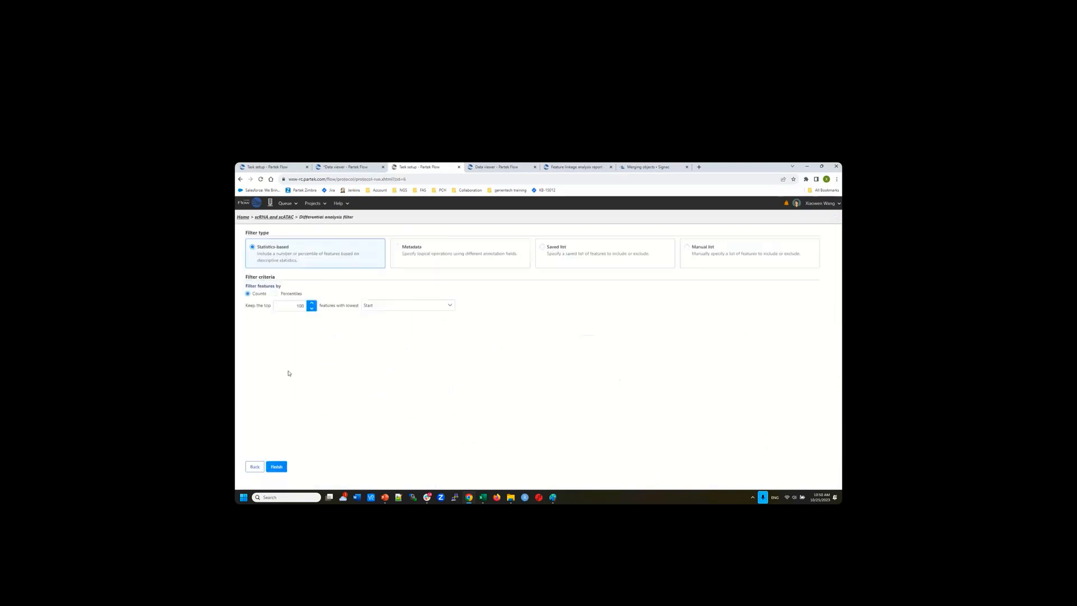
Switch to metadata filtering on Gene biotype and keep only protein_coding
{"action": "left_click", "coordinate": [399, 249]}
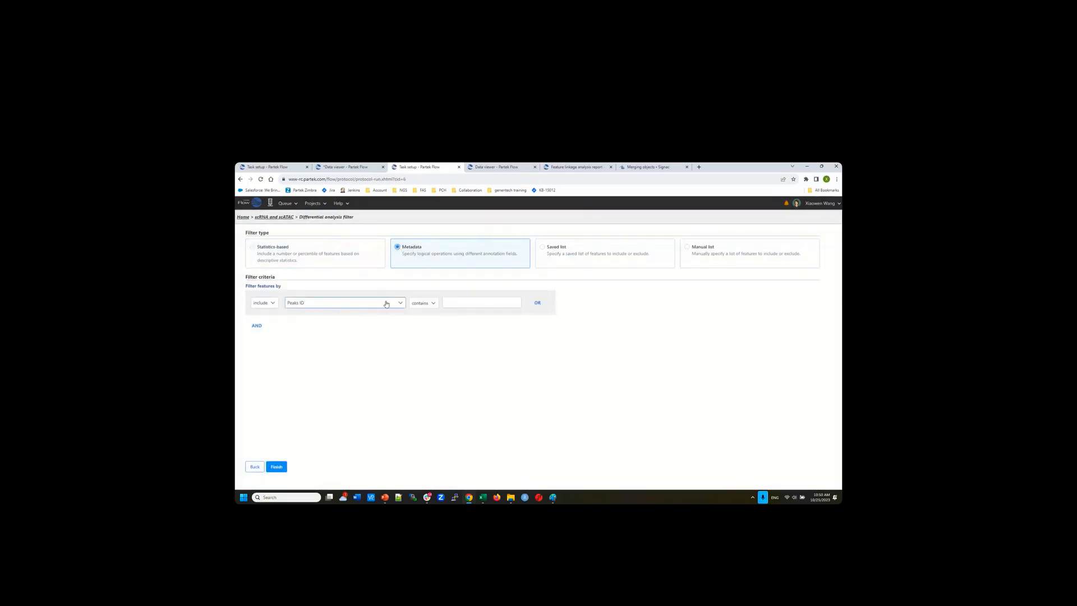
{"action": "left_click", "coordinate": [386, 304]}
{"action": "scroll", "coordinate": [373, 348], "scroll_direction": "down", "scroll_amount": 1}
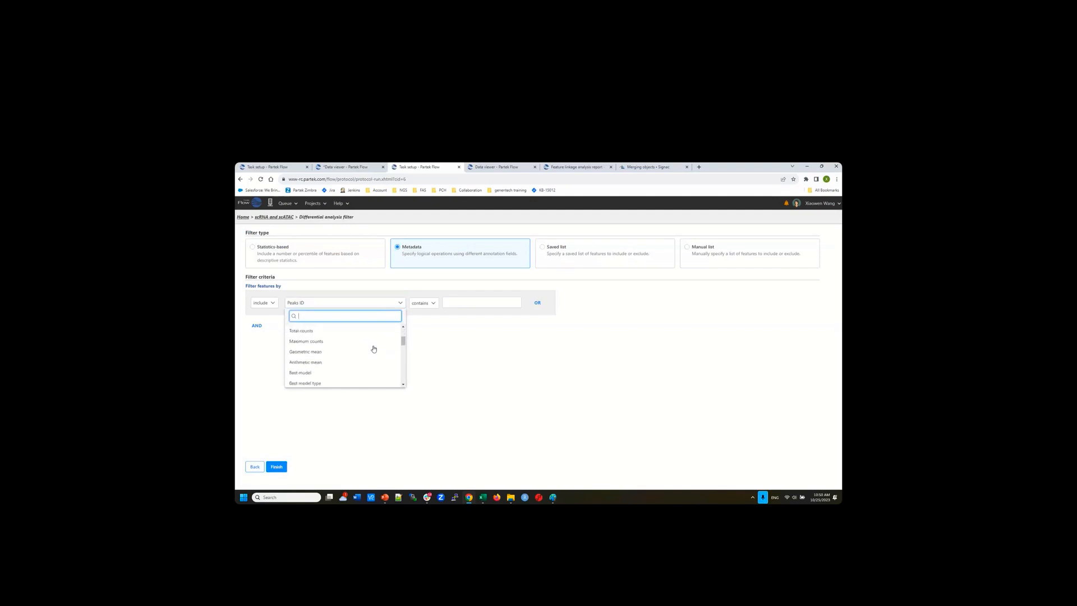
{"action": "scroll", "coordinate": [374, 349], "scroll_direction": "down", "scroll_amount": 3}
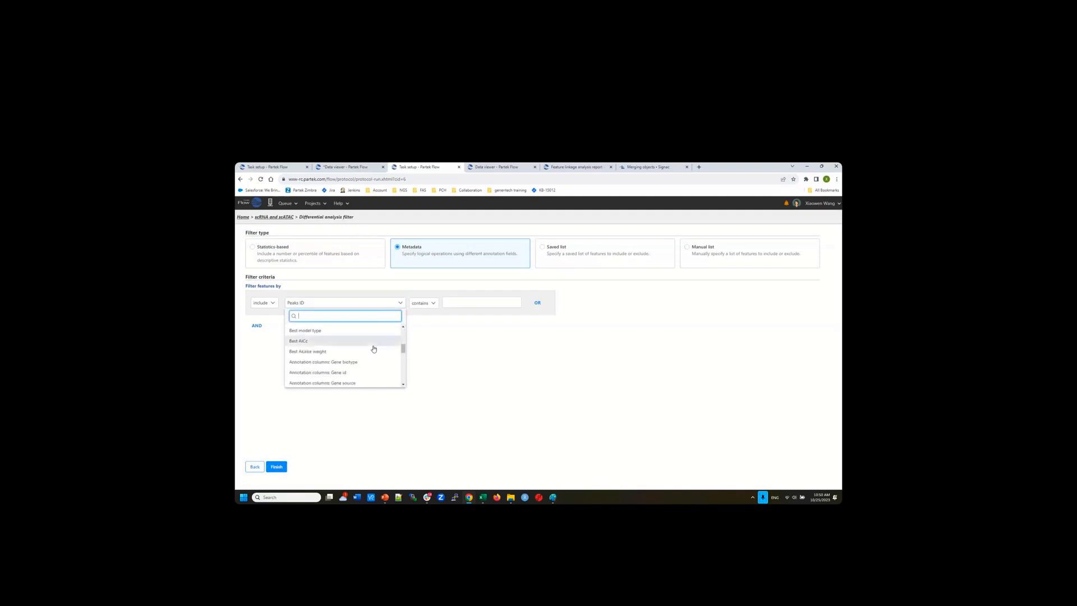
{"action": "scroll", "coordinate": [374, 348], "scroll_direction": "down", "scroll_amount": 2}
{"action": "scroll", "coordinate": [374, 349], "scroll_direction": "up", "scroll_amount": 2}
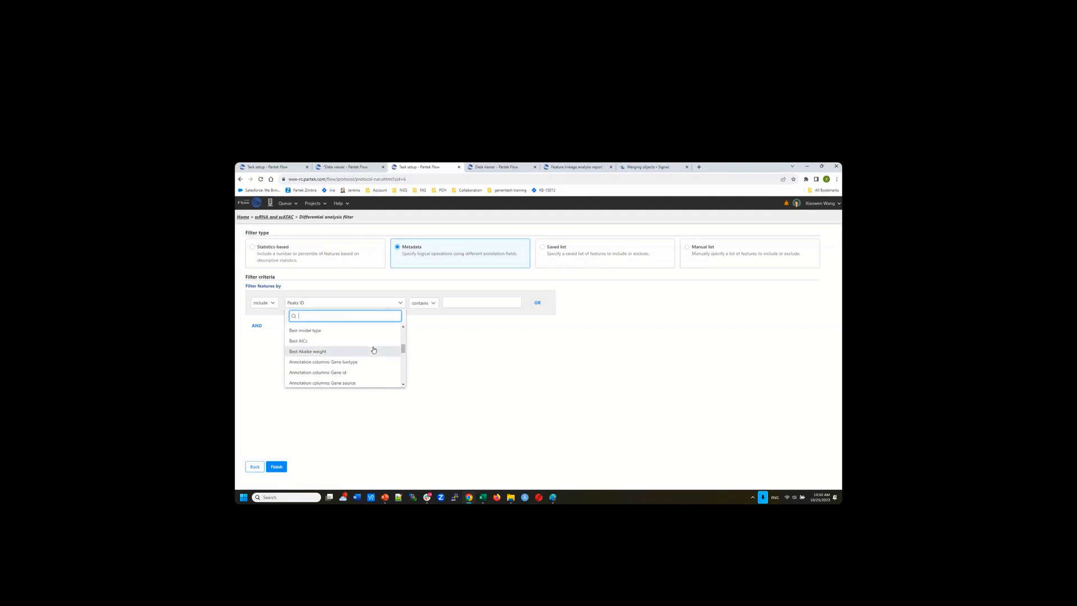
{"action": "left_click", "coordinate": [349, 363]}
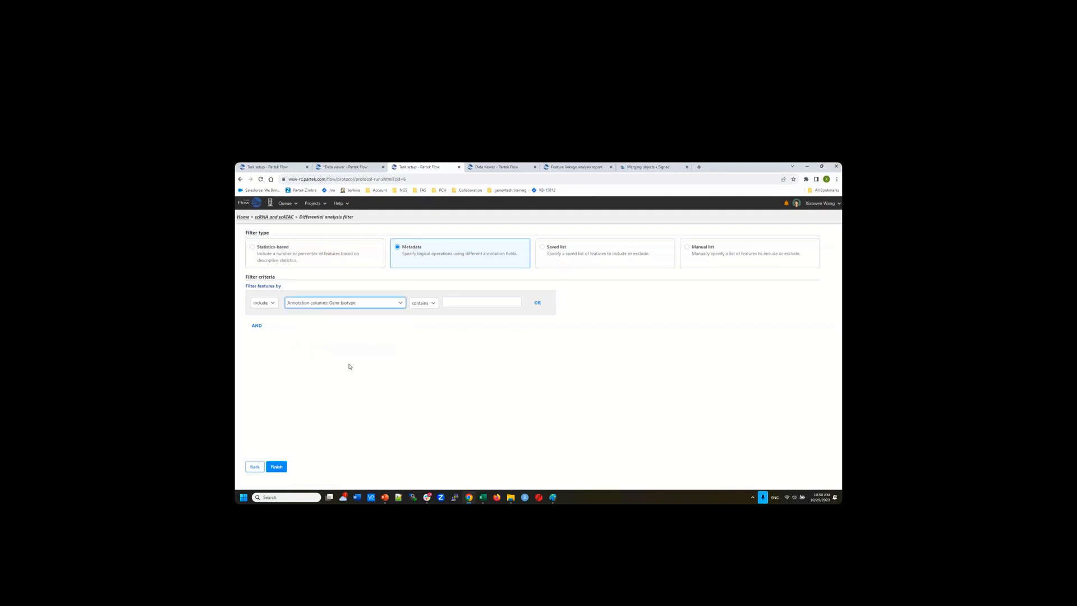
{"action": "left_click", "coordinate": [465, 305]}
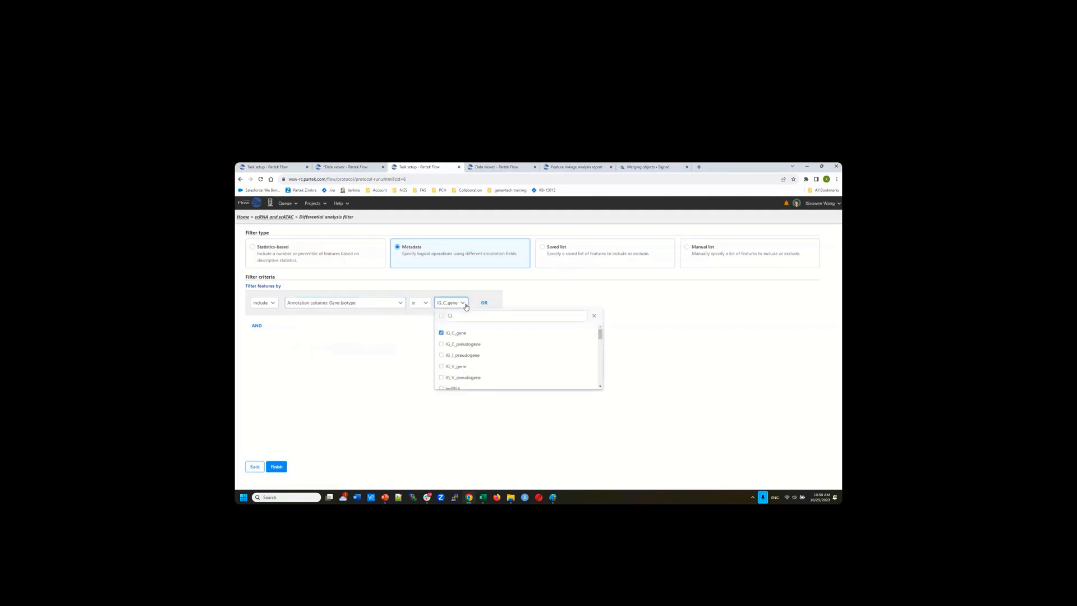
{"action": "left_click", "coordinate": [449, 336]}
{"action": "scroll", "coordinate": [456, 348], "scroll_direction": "down", "scroll_amount": 2}
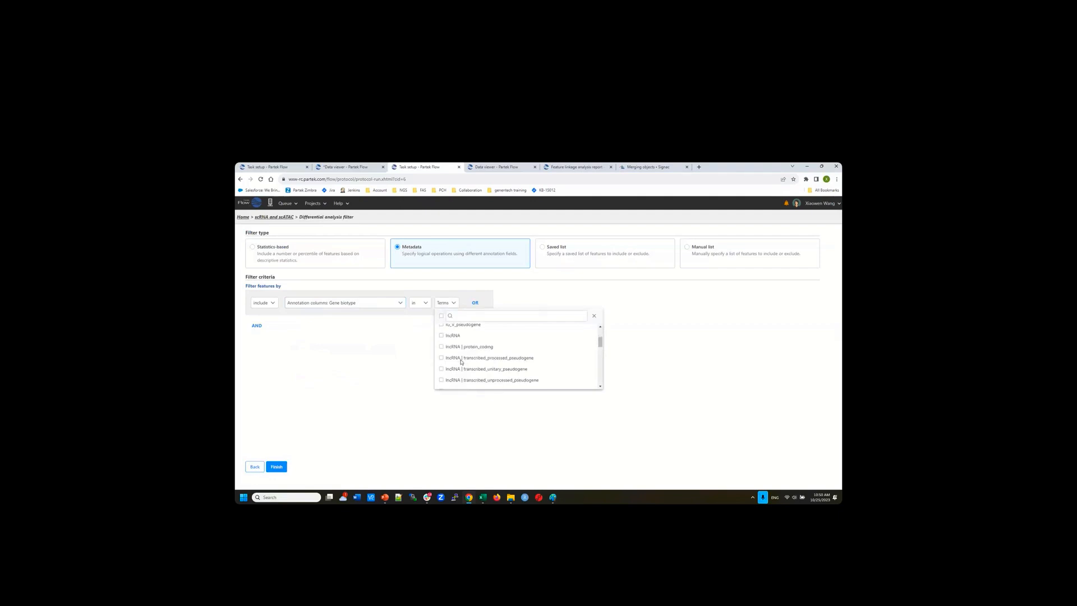
{"action": "scroll", "coordinate": [457, 353], "scroll_direction": "down", "scroll_amount": 2}
{"action": "scroll", "coordinate": [455, 371], "scroll_direction": "down", "scroll_amount": 2}
{"action": "left_click", "coordinate": [441, 341]}
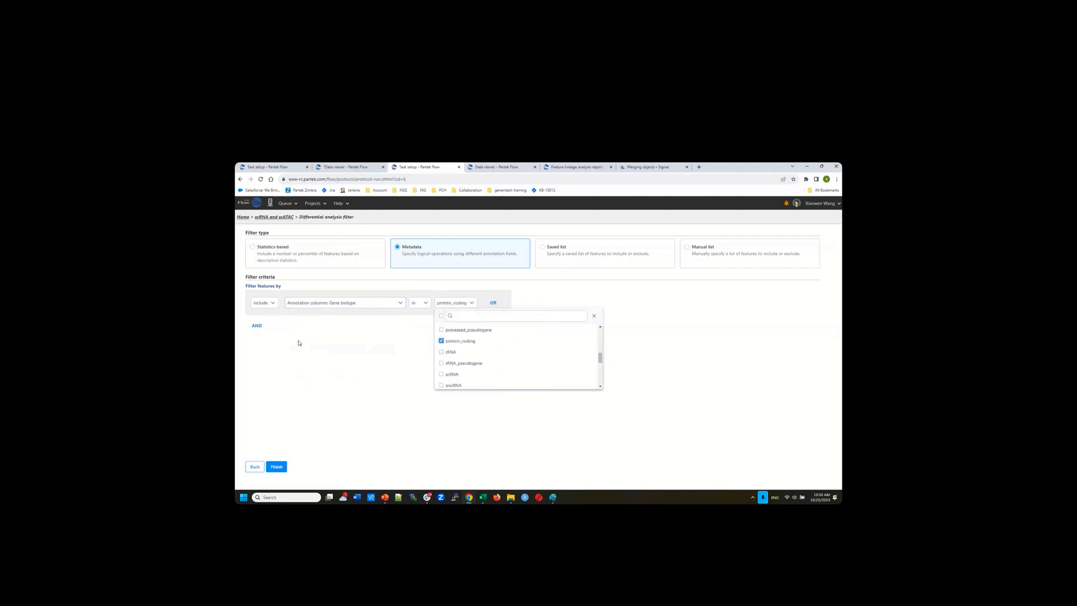
Add a second AND criterion row and browse its column list without choosing a column
{"action": "left_click", "coordinate": [256, 326]}
{"action": "left_click", "coordinate": [337, 350]}
{"action": "scroll", "coordinate": [329, 405], "scroll_direction": "down", "scroll_amount": 5}
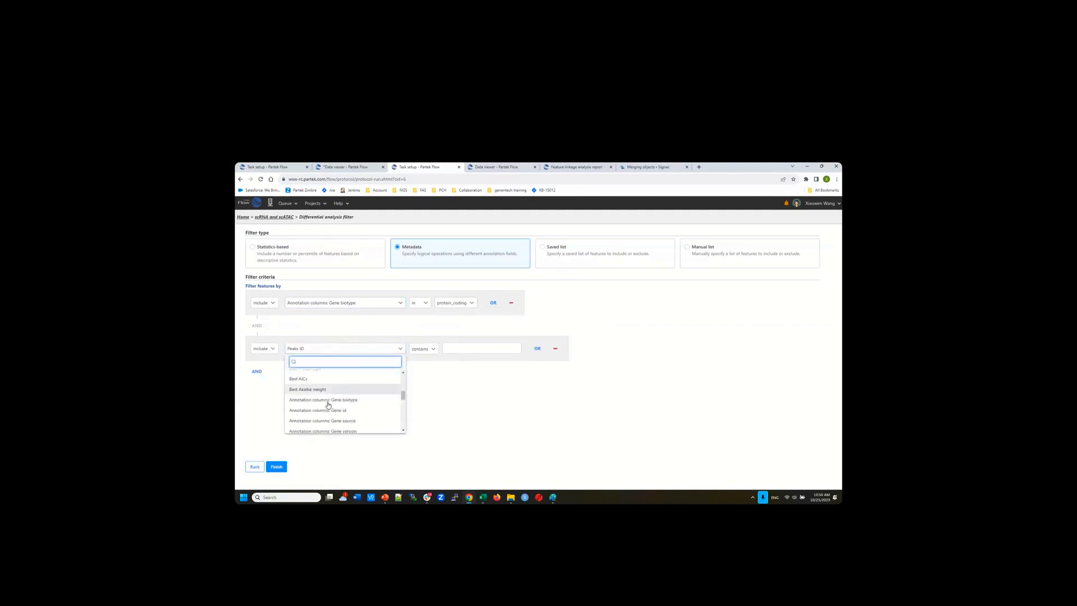
{"action": "scroll", "coordinate": [337, 405], "scroll_direction": "down", "scroll_amount": 3}
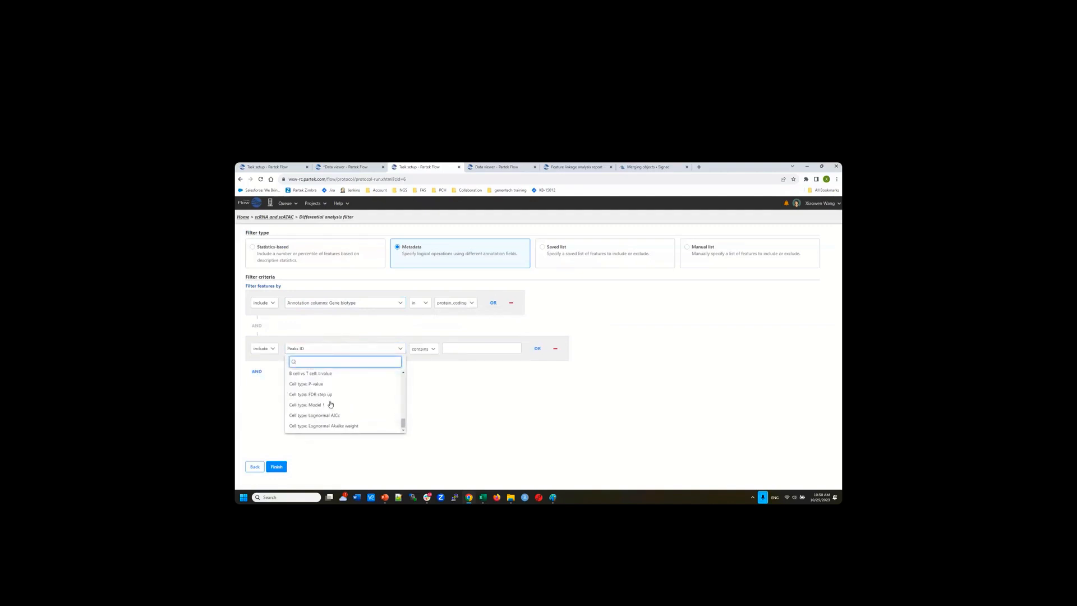
{"action": "scroll", "coordinate": [337, 404], "scroll_direction": "up", "scroll_amount": 4}
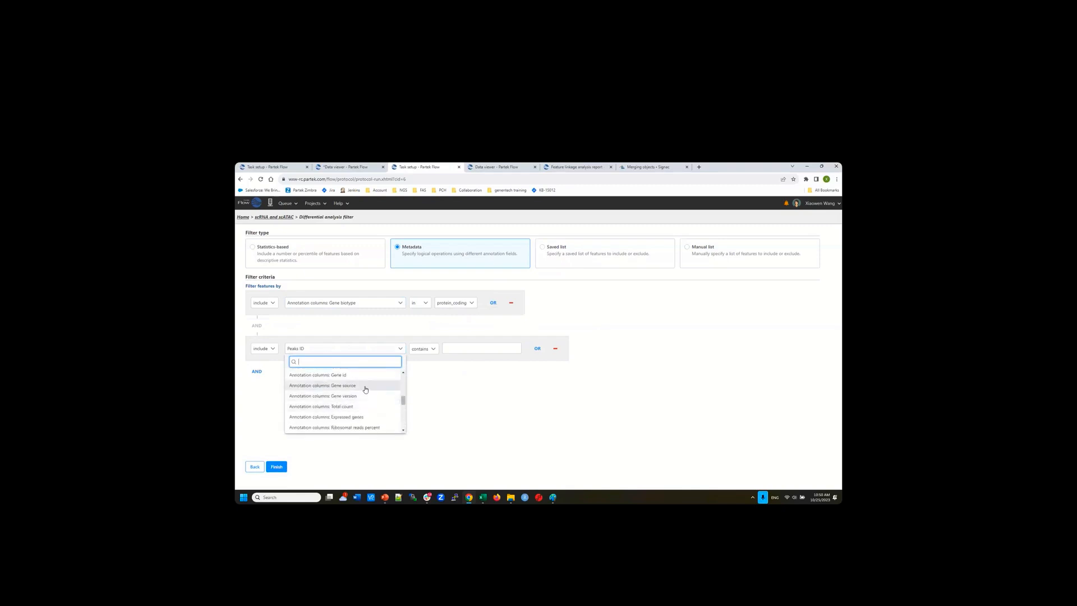
{"action": "scroll", "coordinate": [365, 389], "scroll_direction": "down", "scroll_amount": 3}
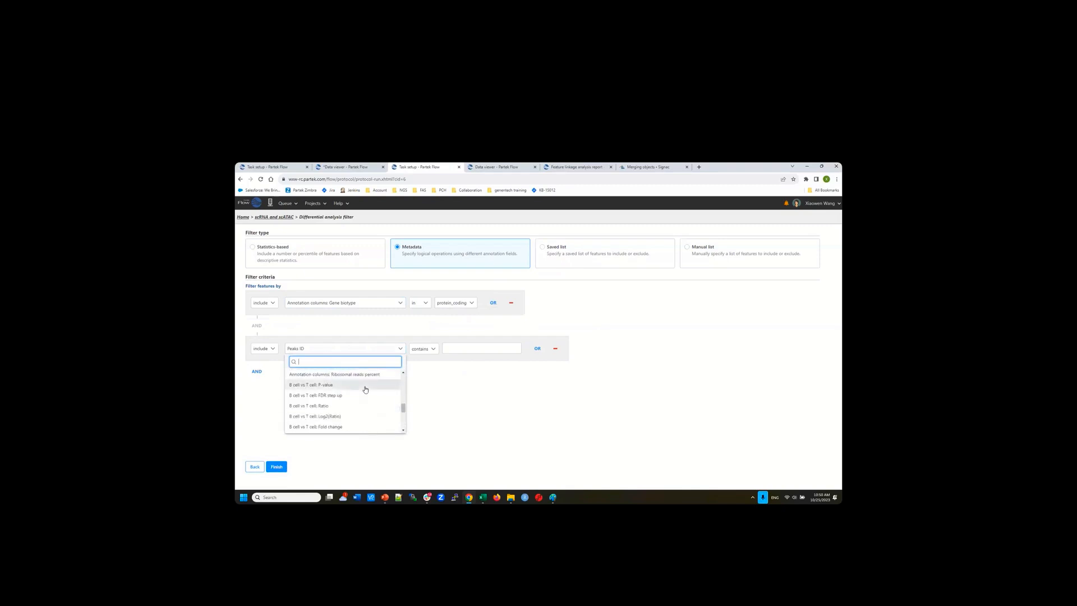
{"action": "scroll", "coordinate": [365, 389], "scroll_direction": "up", "scroll_amount": 3}
{"action": "scroll", "coordinate": [365, 389], "scroll_direction": "up", "scroll_amount": 2}
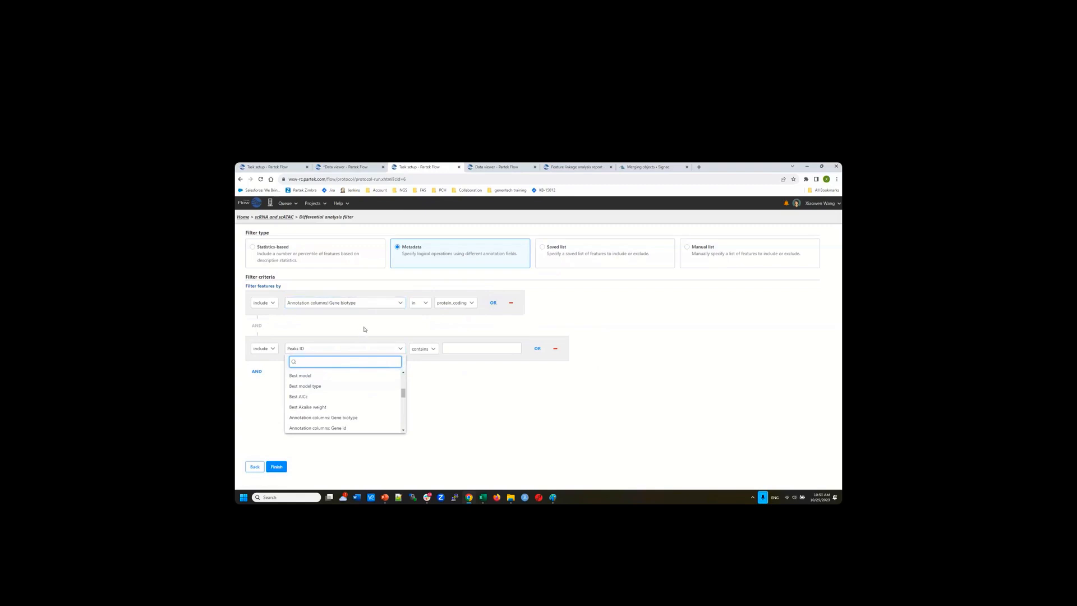
{"action": "left_click", "coordinate": [489, 391]}
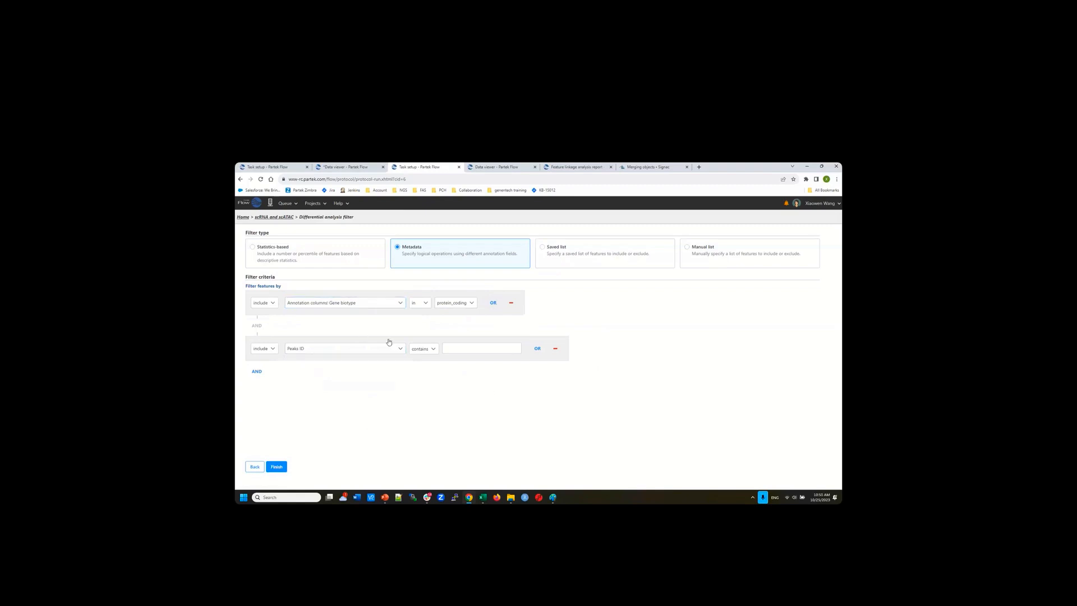
Return to the scRNA and scATAC project pipeline and scroll through it to the Venn diagram button
{"action": "left_click", "coordinate": [278, 219]}
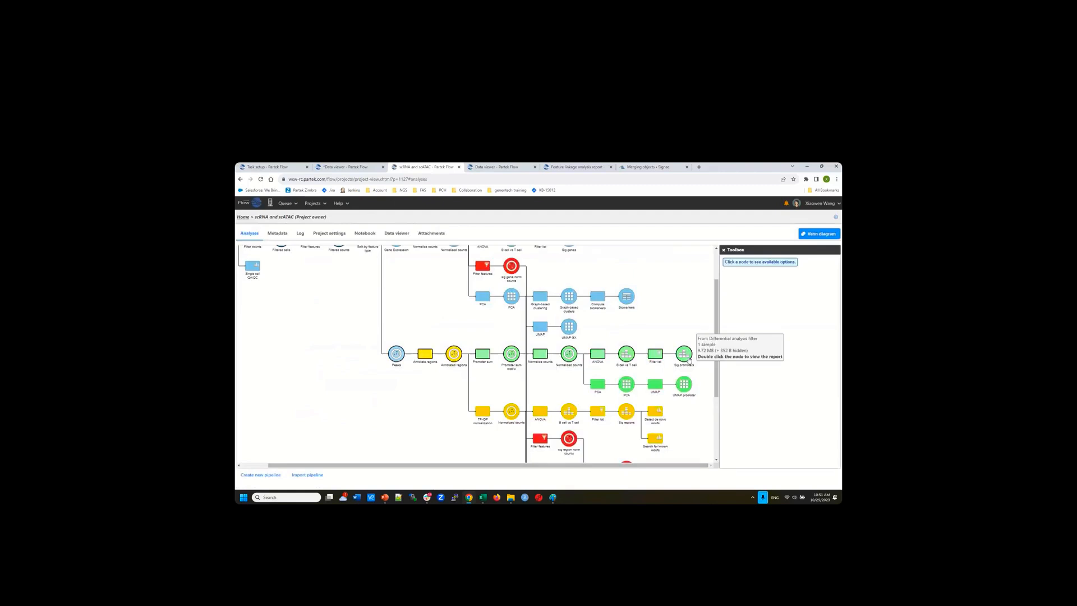
{"action": "scroll", "coordinate": [694, 376], "scroll_direction": "up", "scroll_amount": 1}
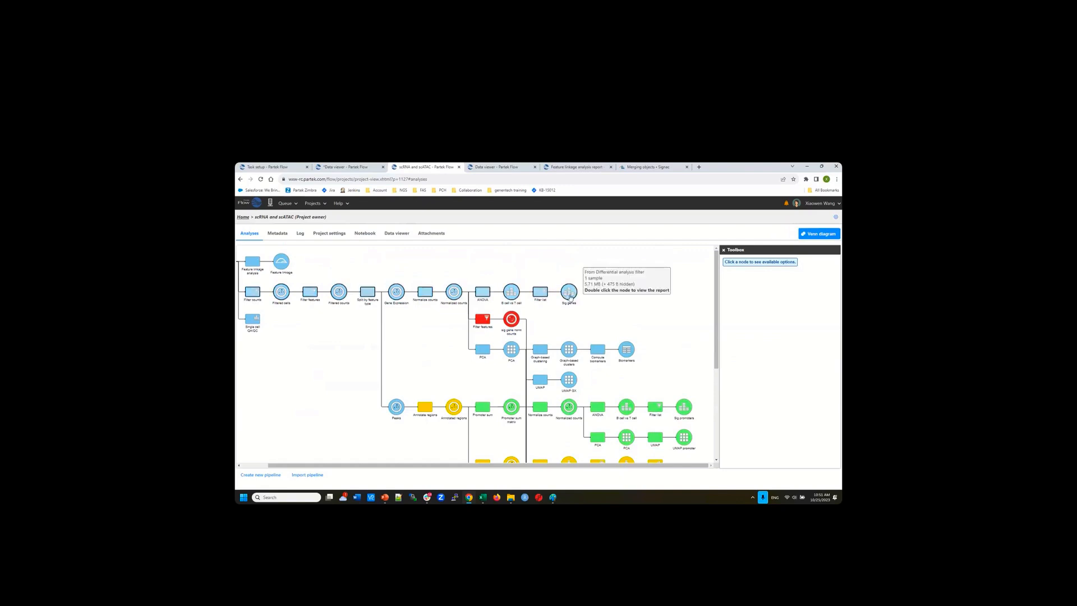
{"action": "scroll", "coordinate": [684, 354], "scroll_direction": "down", "scroll_amount": 1}
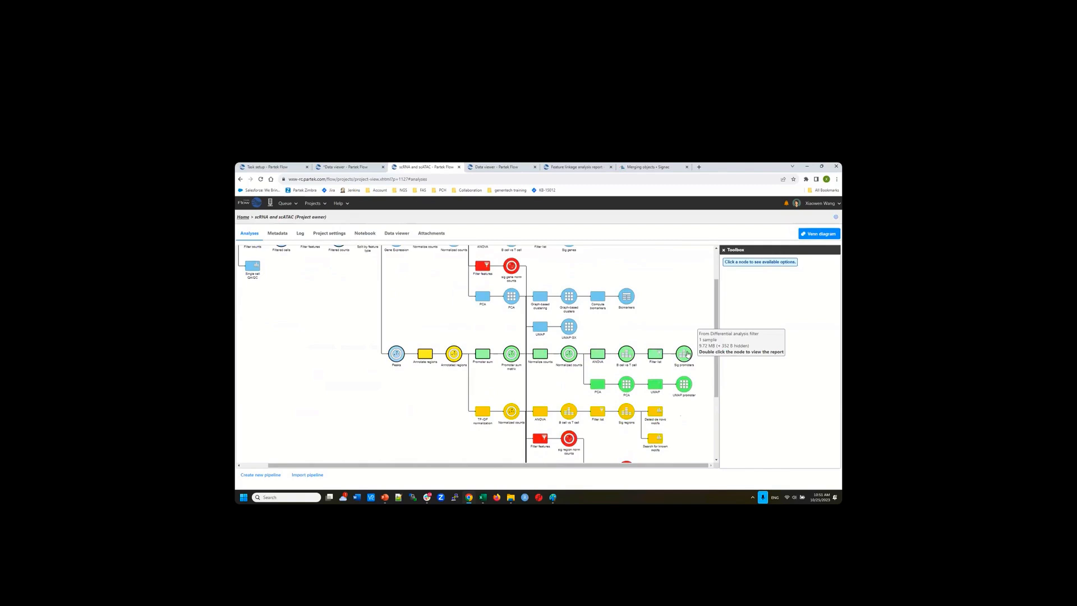
{"action": "scroll", "coordinate": [685, 354], "scroll_direction": "down", "scroll_amount": 2}
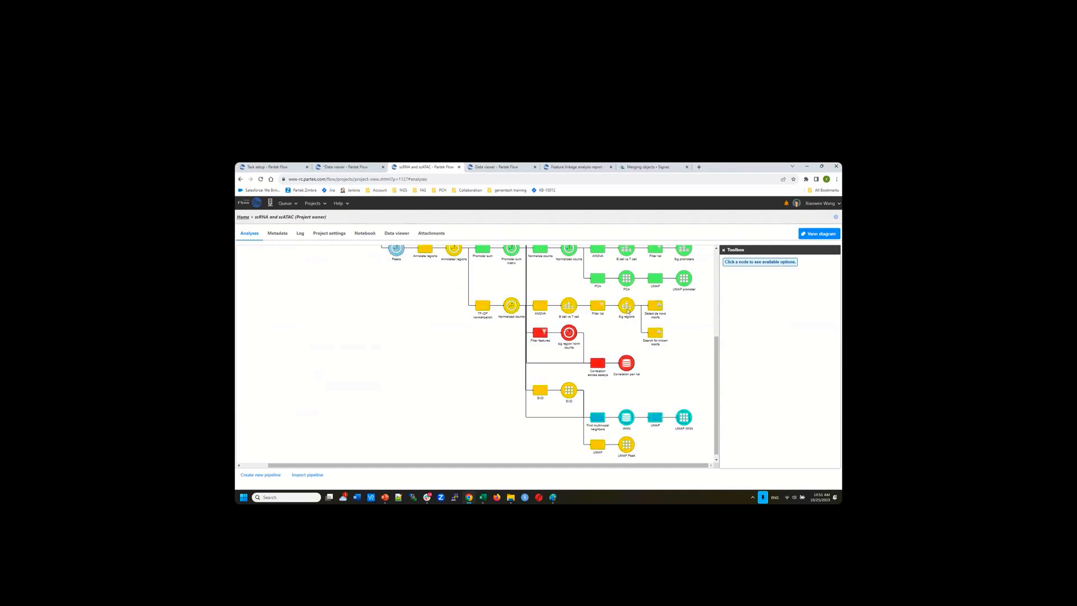
{"action": "mouse_move", "coordinate": [627, 310]}
In the Venn list selection, identify the Sig genes list by gene_name and name it GX
{"action": "left_click", "coordinate": [813, 235]}
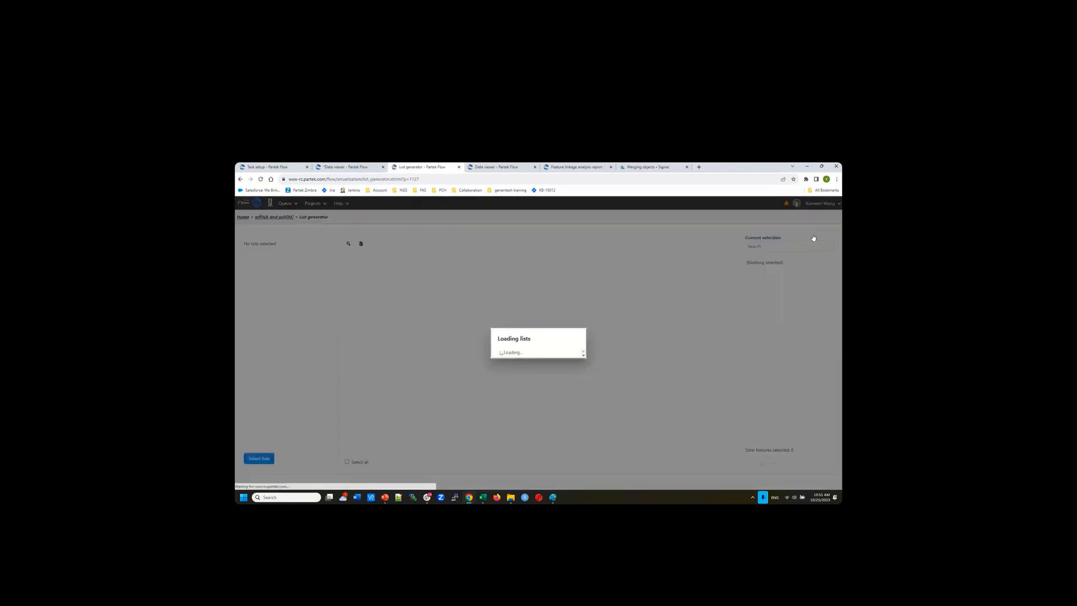
{"action": "left_click_drag", "start_coordinate": [721, 463], "coordinate": [779, 462]}
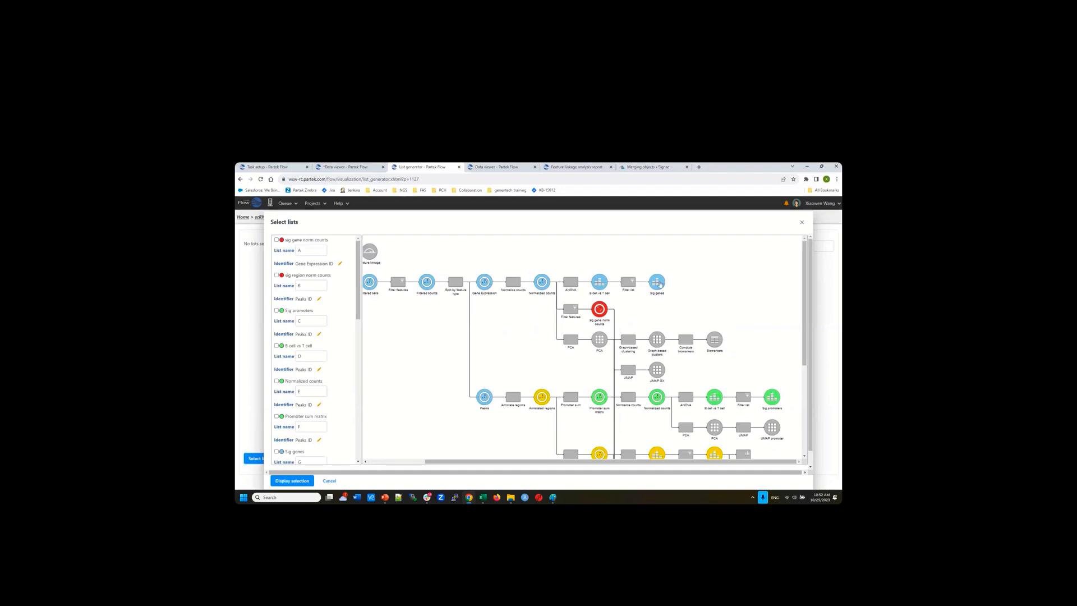
{"action": "mouse_move", "coordinate": [658, 289]}
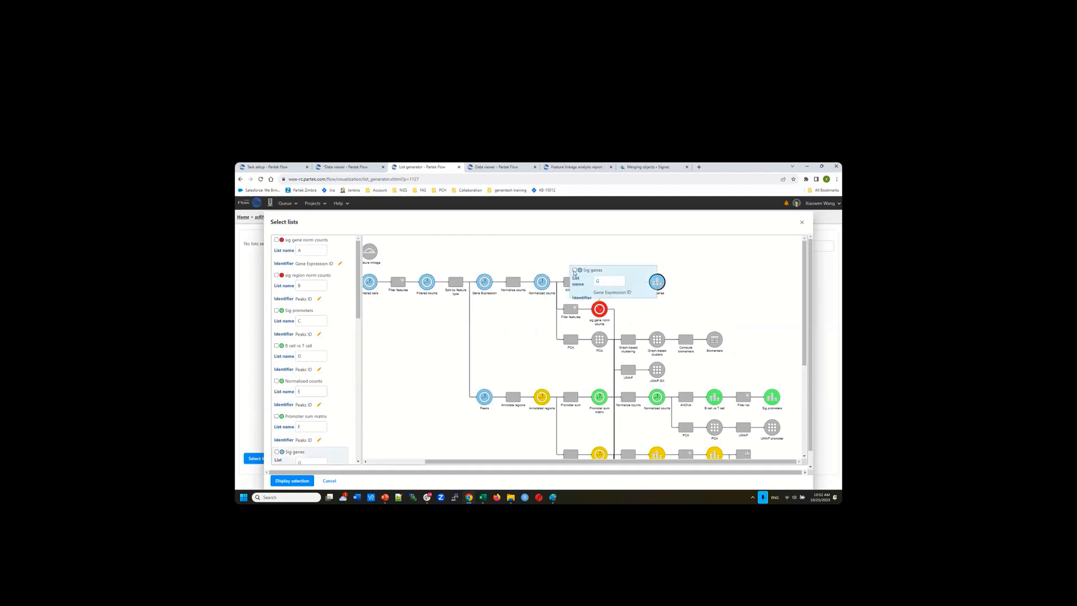
{"action": "left_click", "coordinate": [598, 302]}
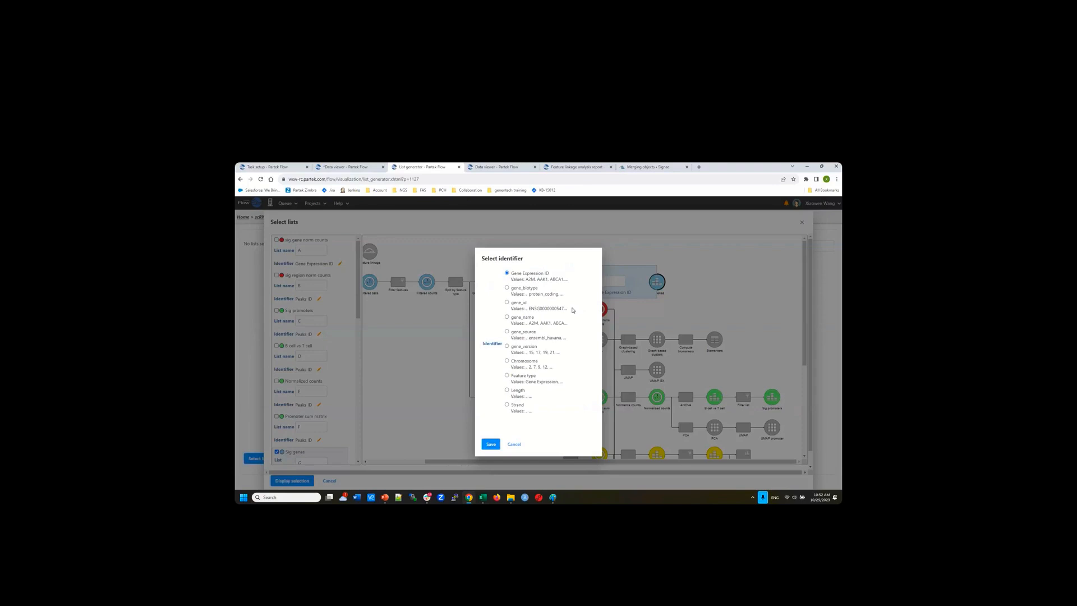
{"action": "left_click", "coordinate": [507, 317]}
{"action": "left_click", "coordinate": [492, 445]}
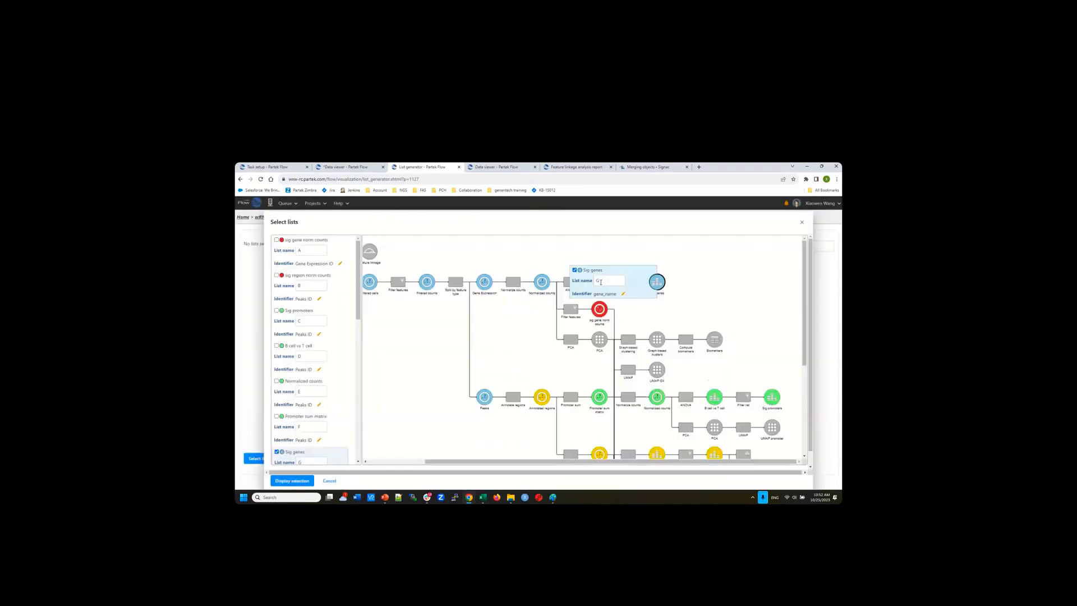
{"action": "left_click_drag", "start_coordinate": [591, 283], "coordinate": [592, 281]}
Rename the Sig promoters list to 'promoter' and identify it by gene_name
{"action": "scroll", "coordinate": [703, 302], "scroll_direction": "down", "scroll_amount": 2}
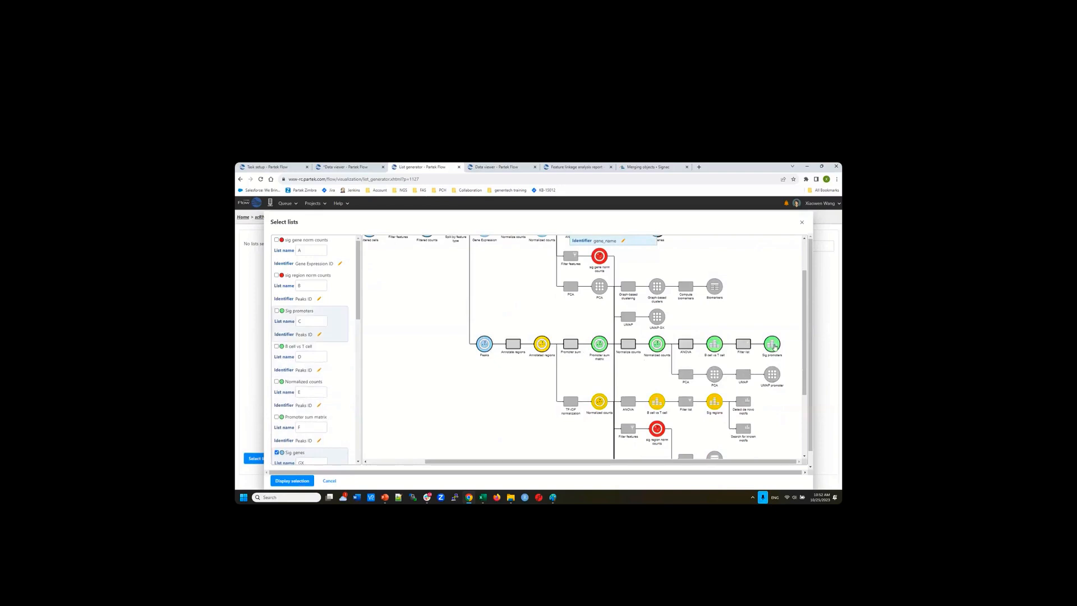
{"action": "mouse_move", "coordinate": [774, 346]}
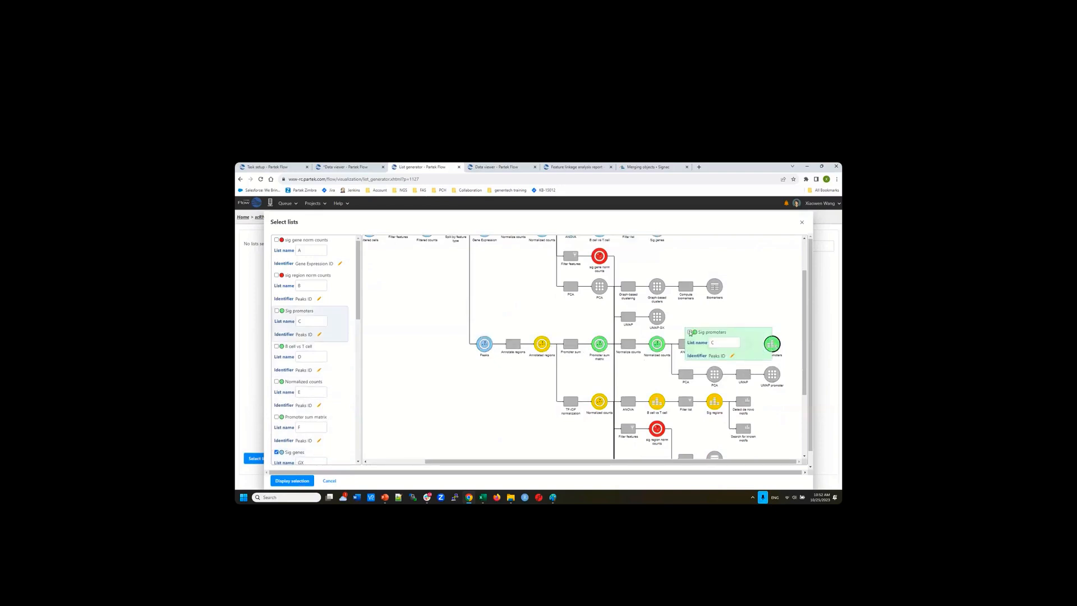
{"action": "left_click_drag", "start_coordinate": [718, 342], "coordinate": [696, 342]}
{"action": "type", "text": "promoter"}
{"action": "left_click", "coordinate": [732, 356]}
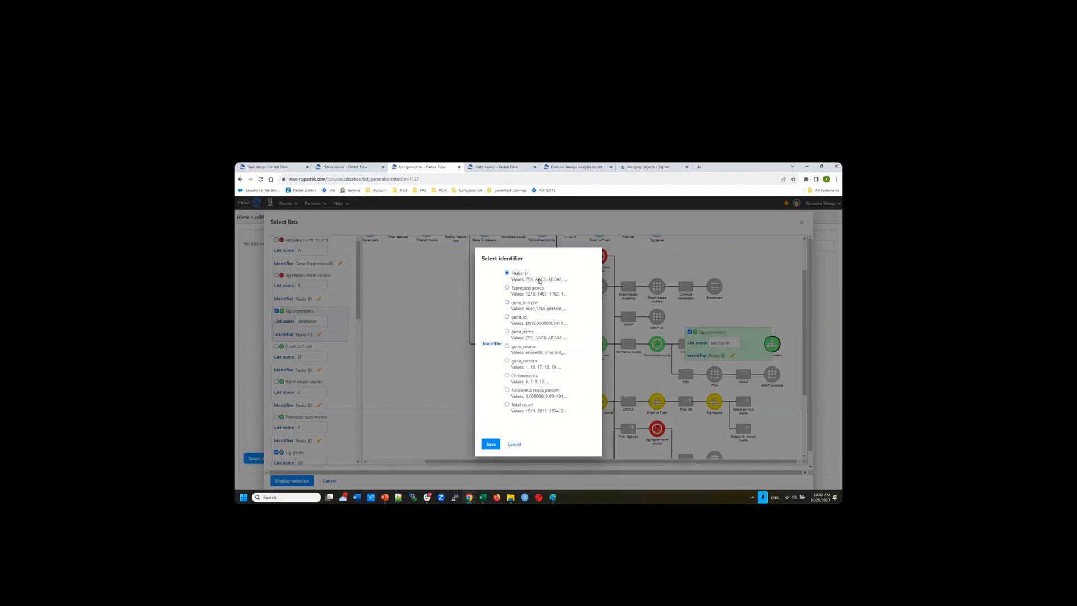
{"action": "left_click", "coordinate": [507, 333]}
{"action": "left_click", "coordinate": [490, 445]}
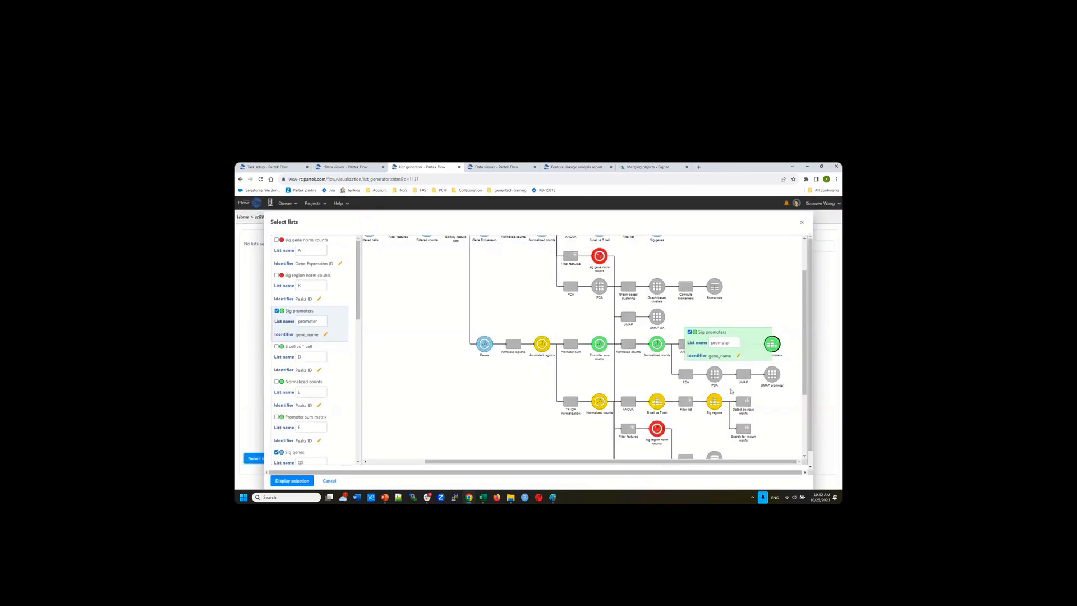
Add Sig regions as 'ATAC' identified by gene_name and draw the promoter/GX/ATAC Venn diagram
{"action": "scroll", "coordinate": [766, 392], "scroll_direction": "down", "scroll_amount": 3}
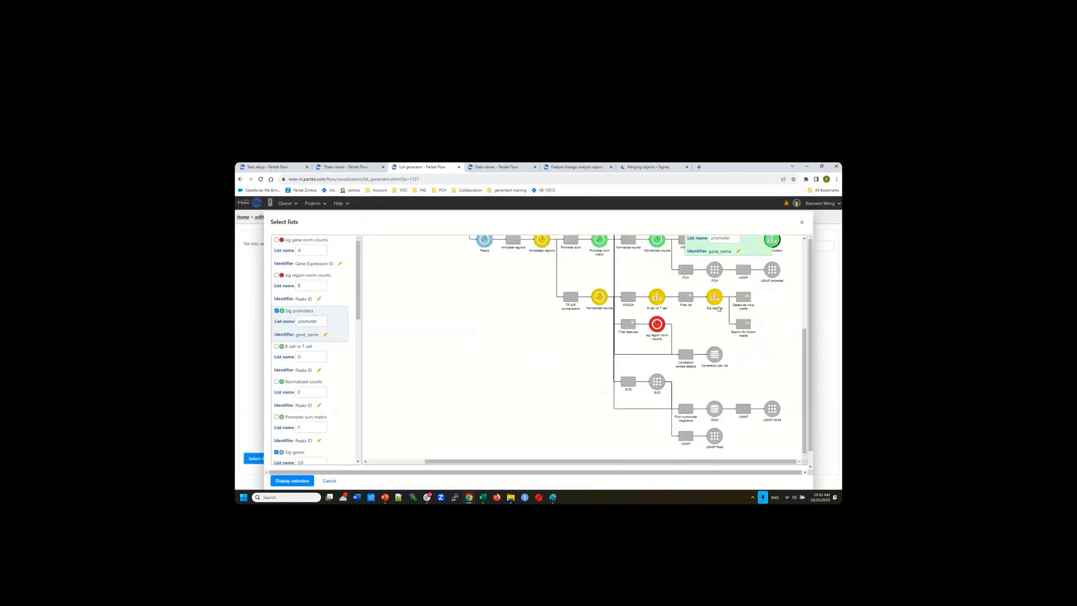
{"action": "left_click", "coordinate": [715, 303]}
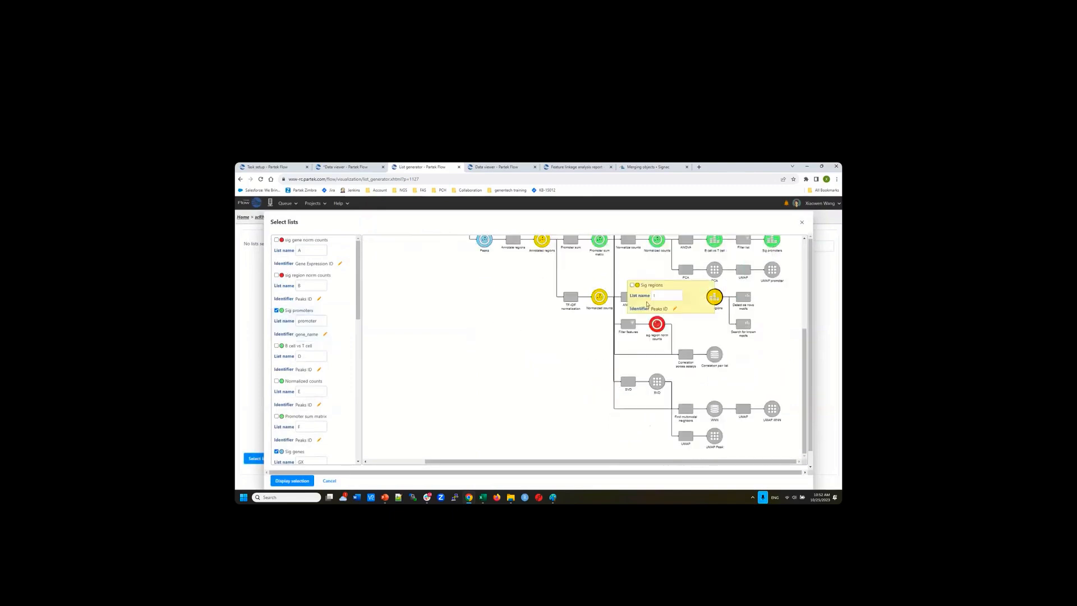
{"action": "left_click", "coordinate": [632, 286]}
{"action": "type", "text": "ATAC"}
{"action": "left_click", "coordinate": [675, 309]}
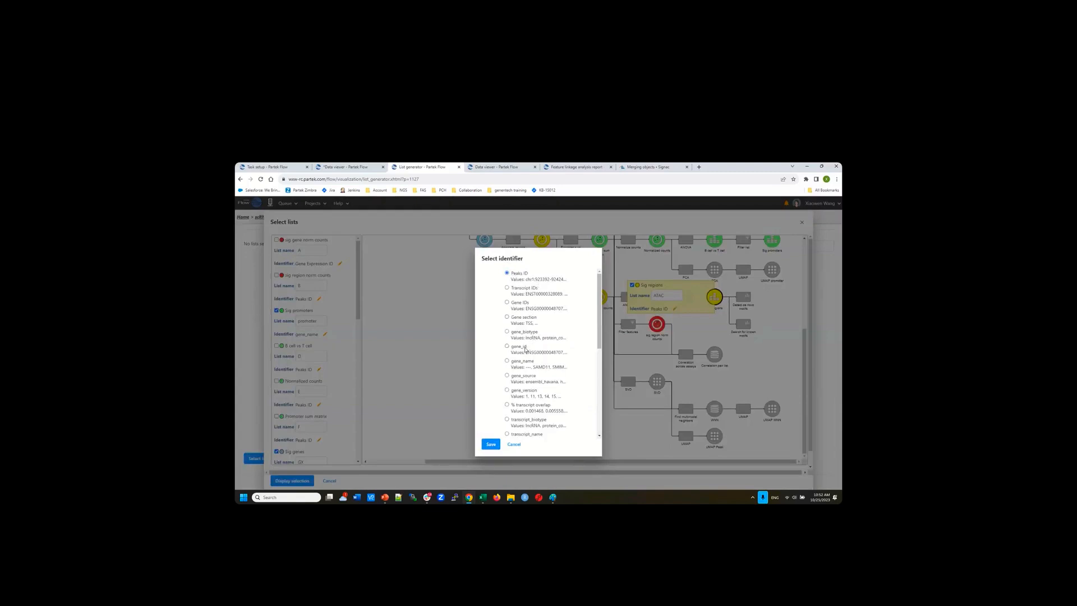
{"action": "left_click", "coordinate": [506, 360]}
{"action": "left_click", "coordinate": [492, 446]}
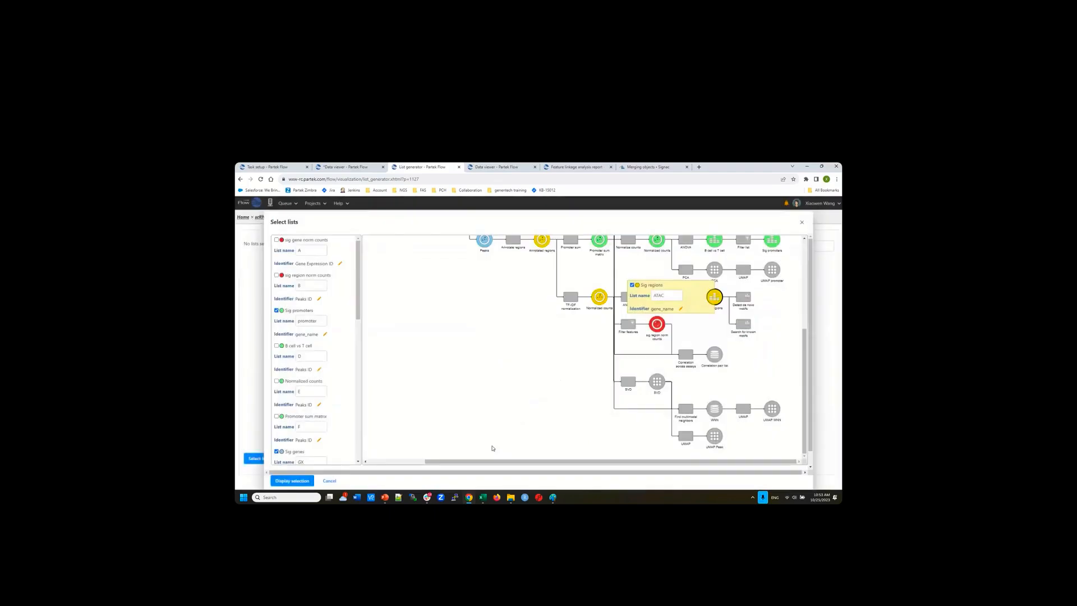
{"action": "left_click", "coordinate": [292, 482]}
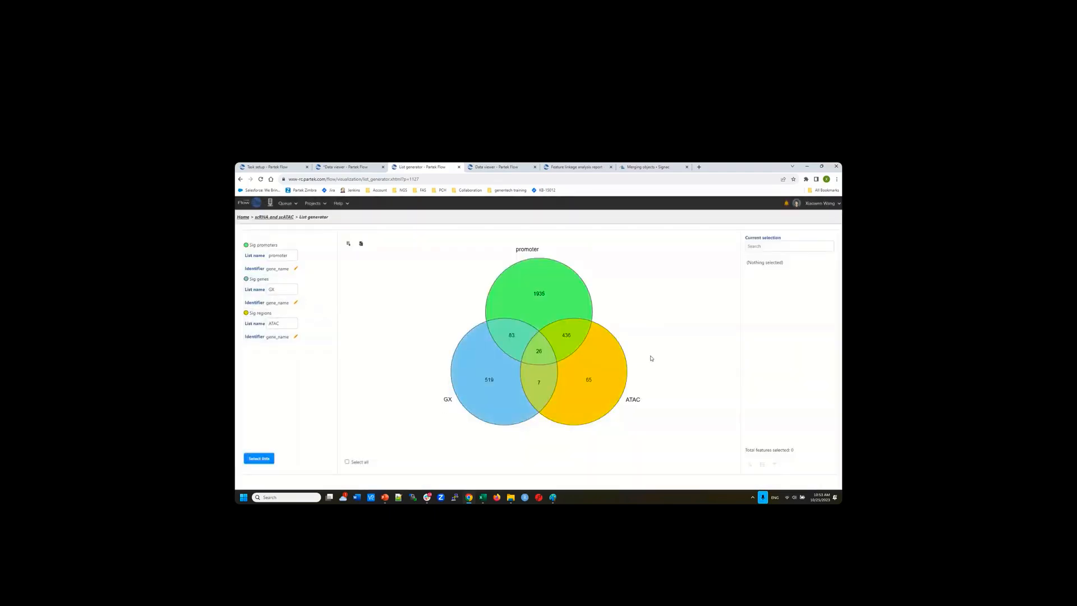
{"action": "left_click", "coordinate": [537, 297]}
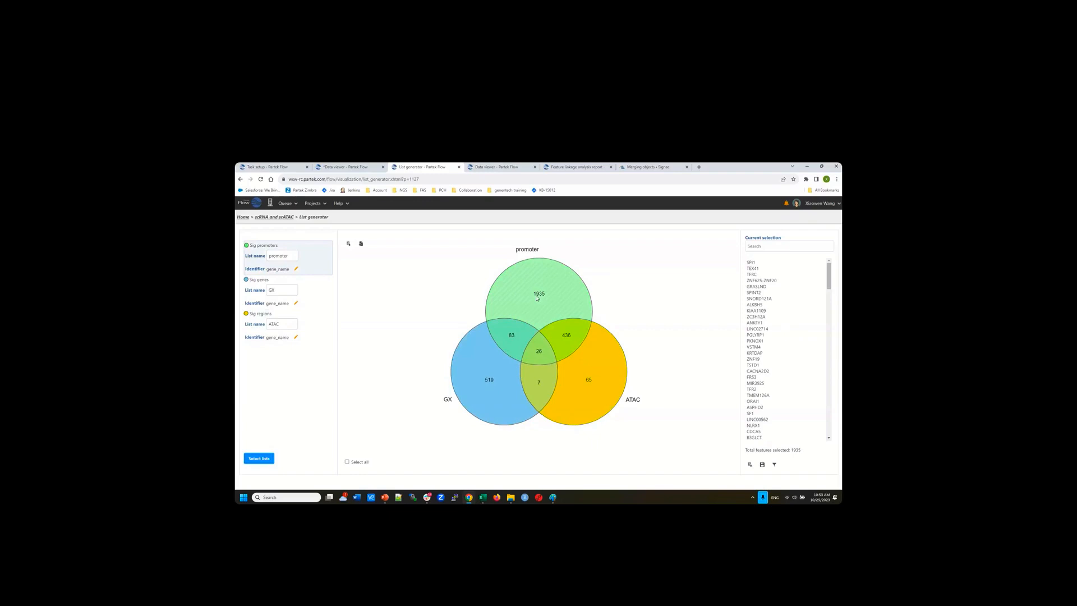
{"action": "left_click", "coordinate": [540, 345]}
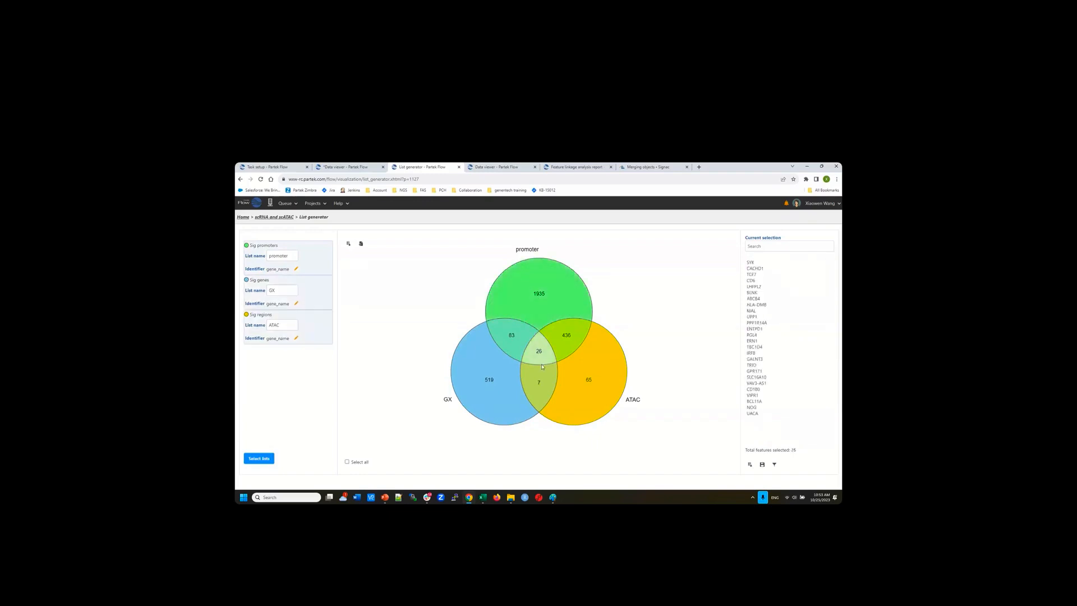
{"action": "left_click", "coordinate": [575, 339]}
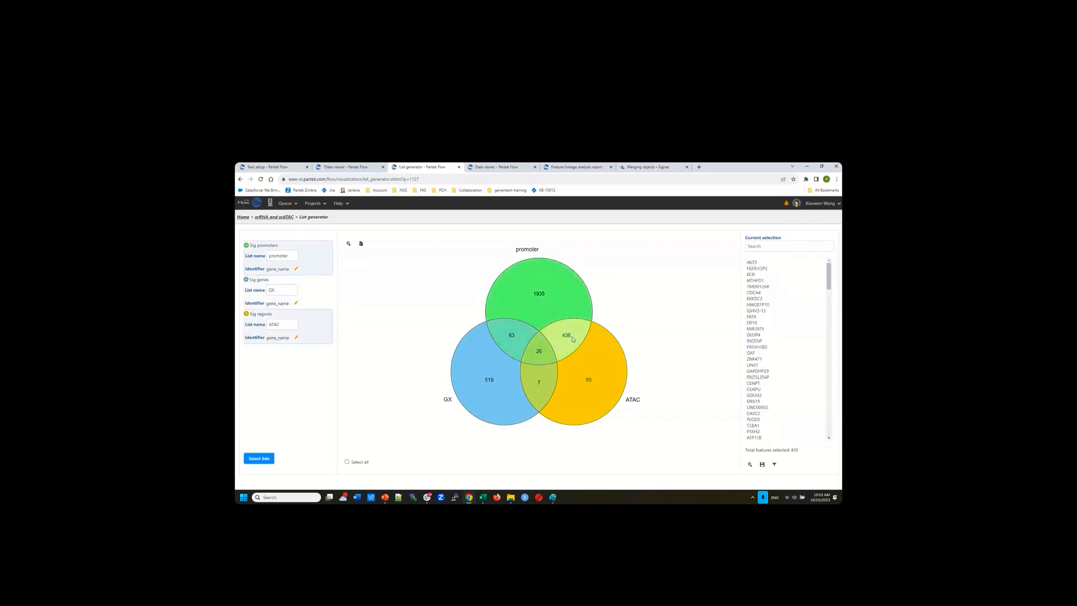
{"action": "left_click", "coordinate": [540, 358]}
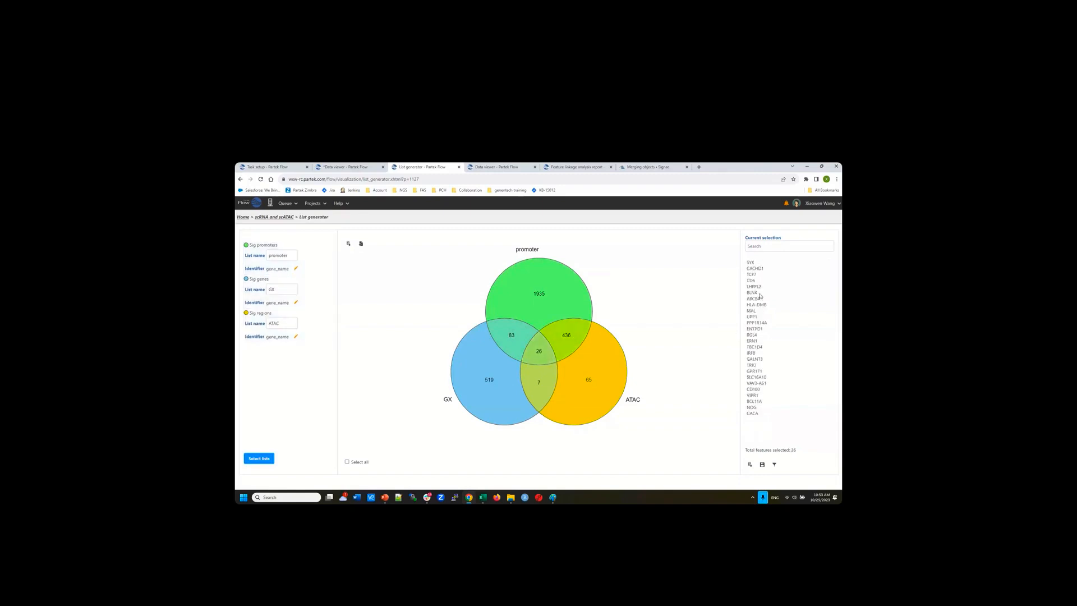
{"action": "mouse_move", "coordinate": [553, 360]}
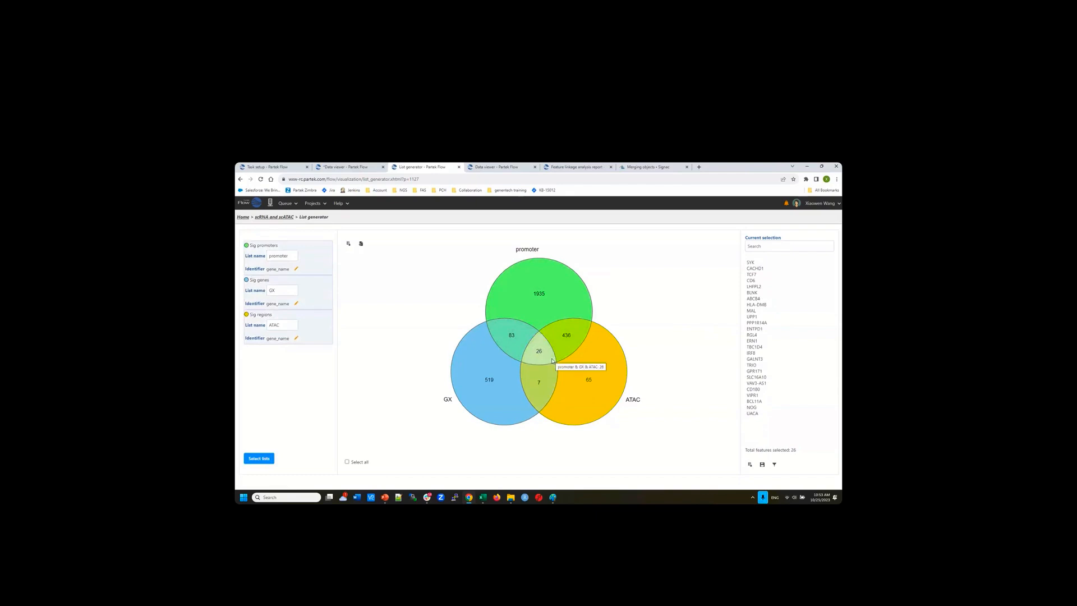
{"action": "mouse_move", "coordinate": [601, 373]}
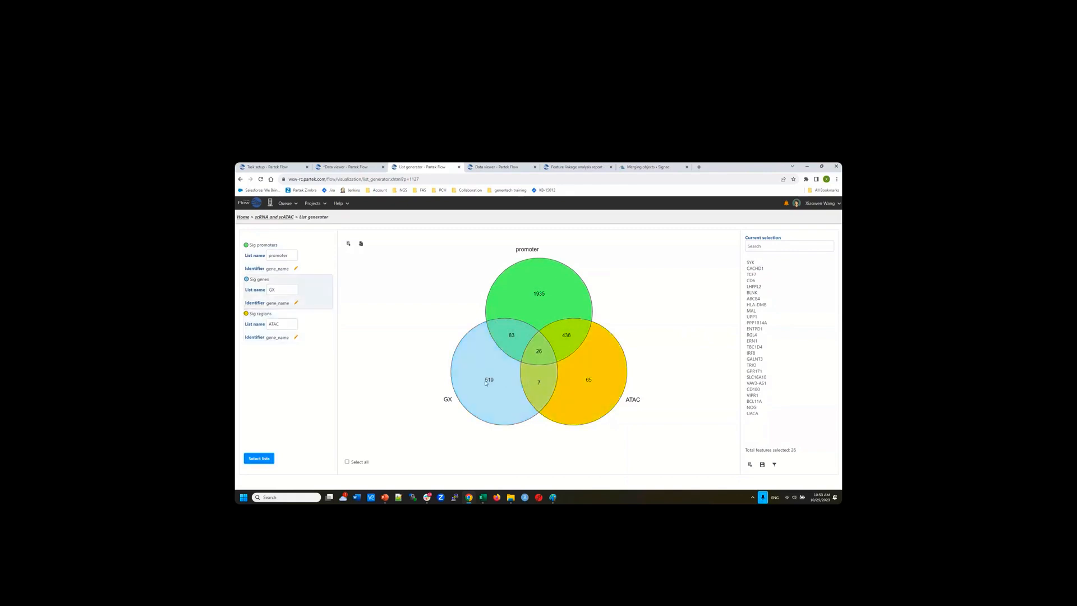
{"action": "mouse_move", "coordinate": [524, 340]}
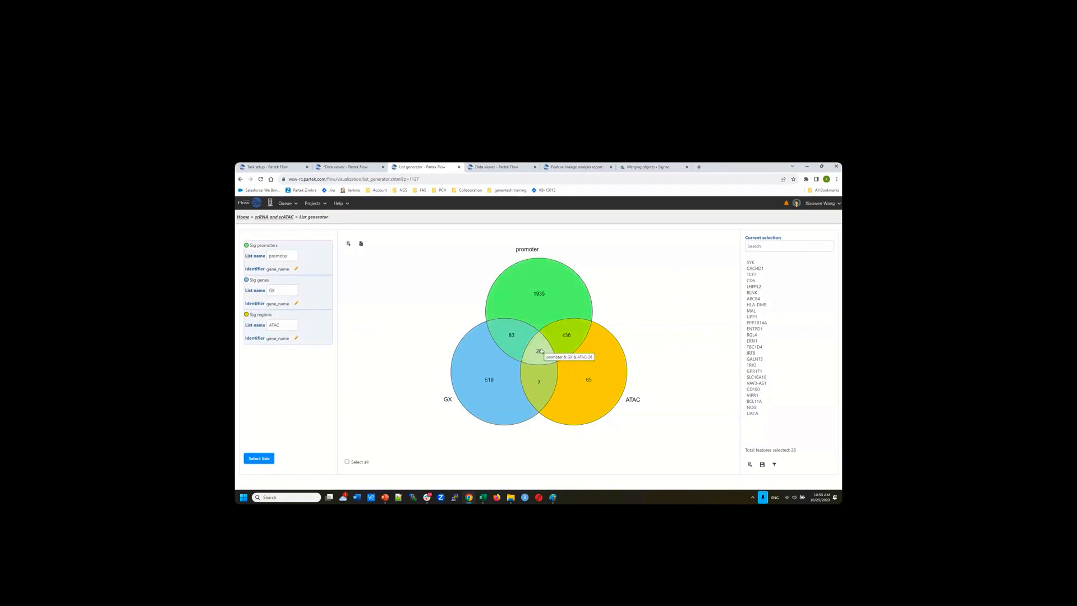
{"action": "left_click", "coordinate": [775, 467]}
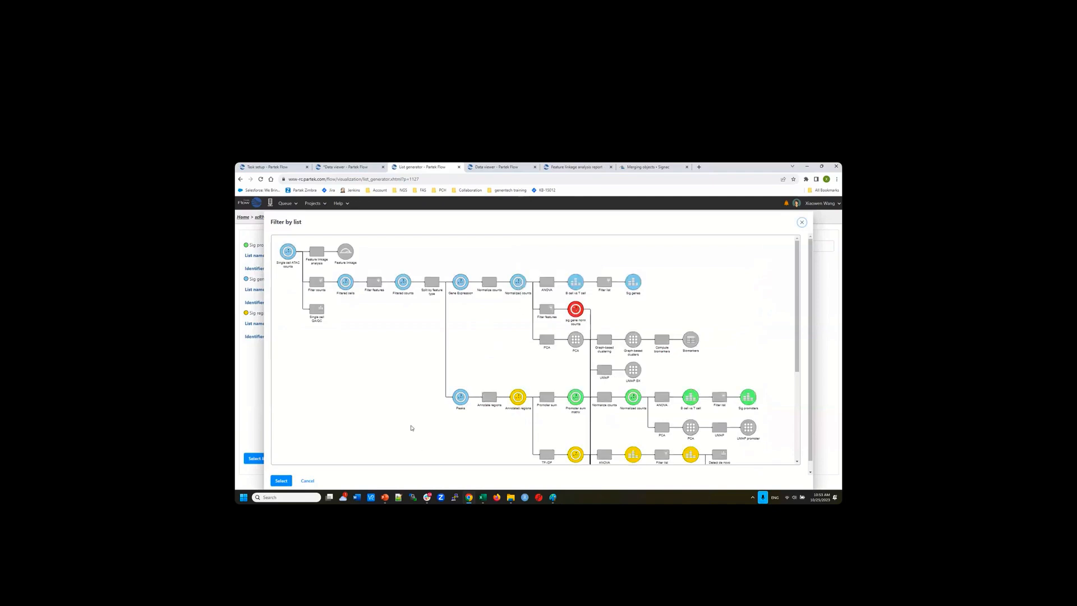
{"action": "left_click", "coordinate": [308, 482]}
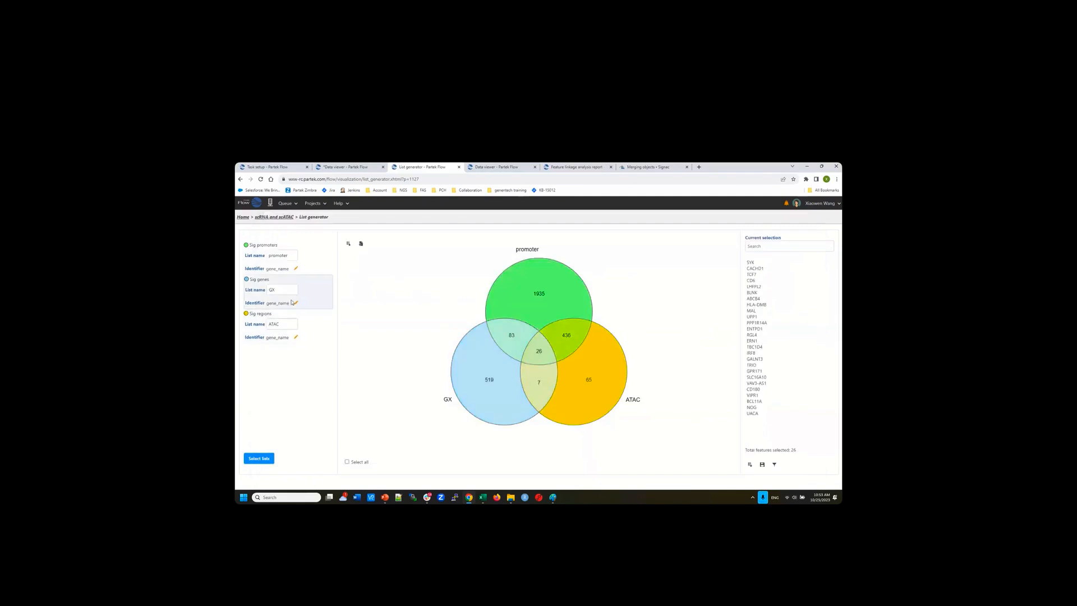
Go back from the list generator to the scRNA and scATAC project pipeline
{"action": "left_click", "coordinate": [275, 218]}
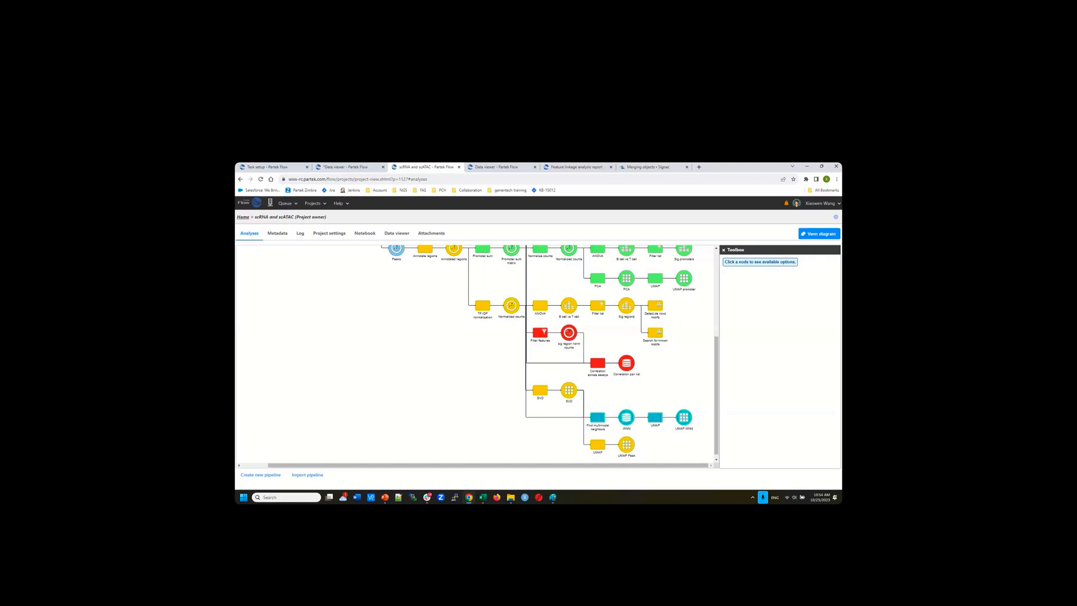
{"action": "scroll", "coordinate": [665, 365], "scroll_direction": "up", "scroll_amount": 3}
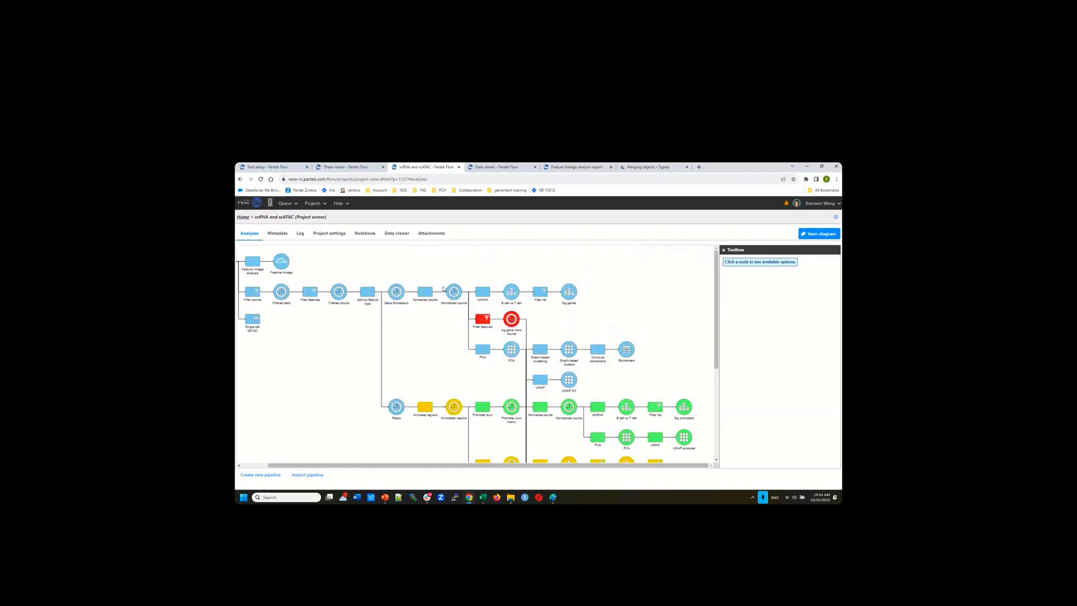
{"action": "mouse_move", "coordinate": [453, 293]}
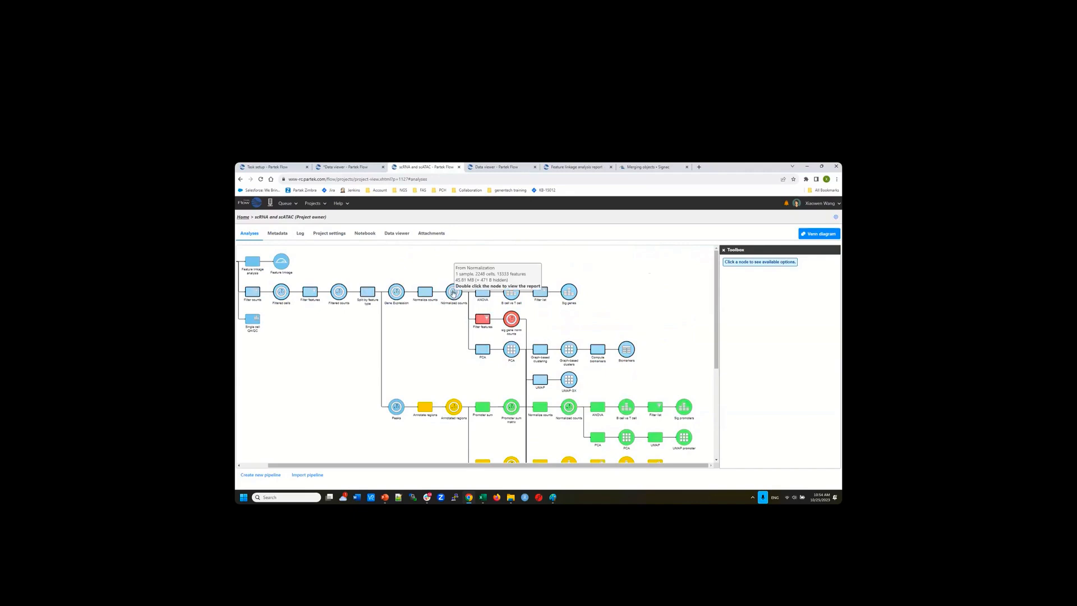
{"action": "scroll", "coordinate": [460, 369], "scroll_direction": "down", "scroll_amount": 3}
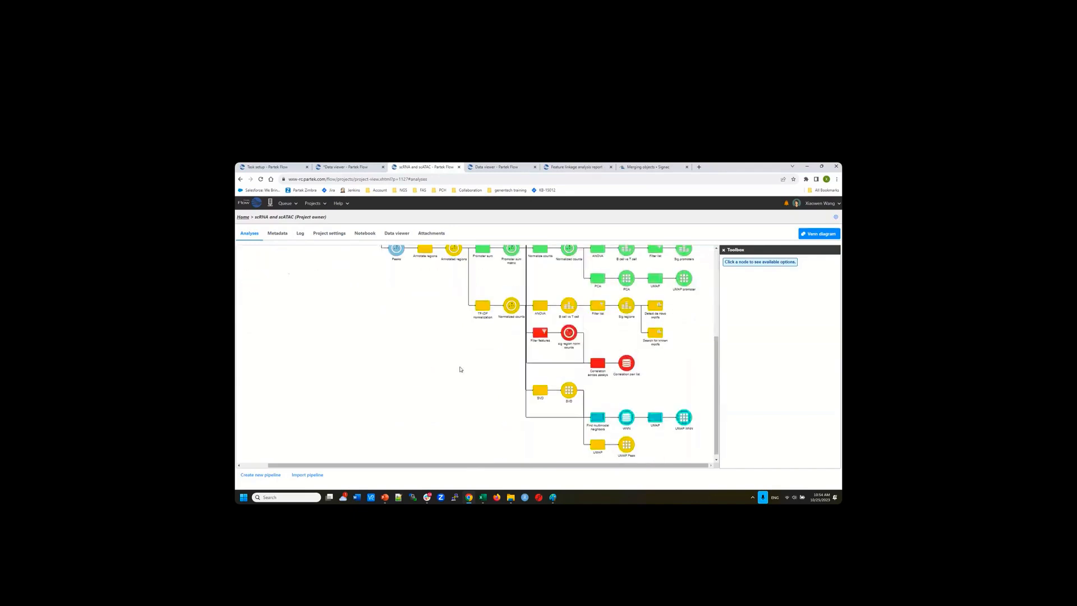
{"action": "scroll", "coordinate": [465, 346], "scroll_direction": "up", "scroll_amount": 1}
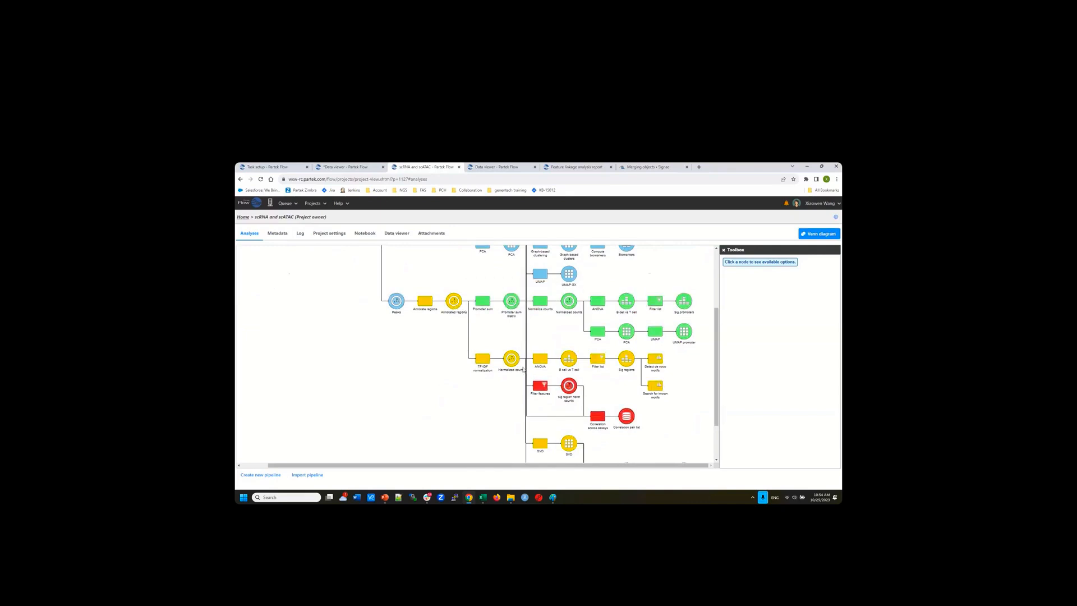
{"action": "mouse_move", "coordinate": [512, 362]}
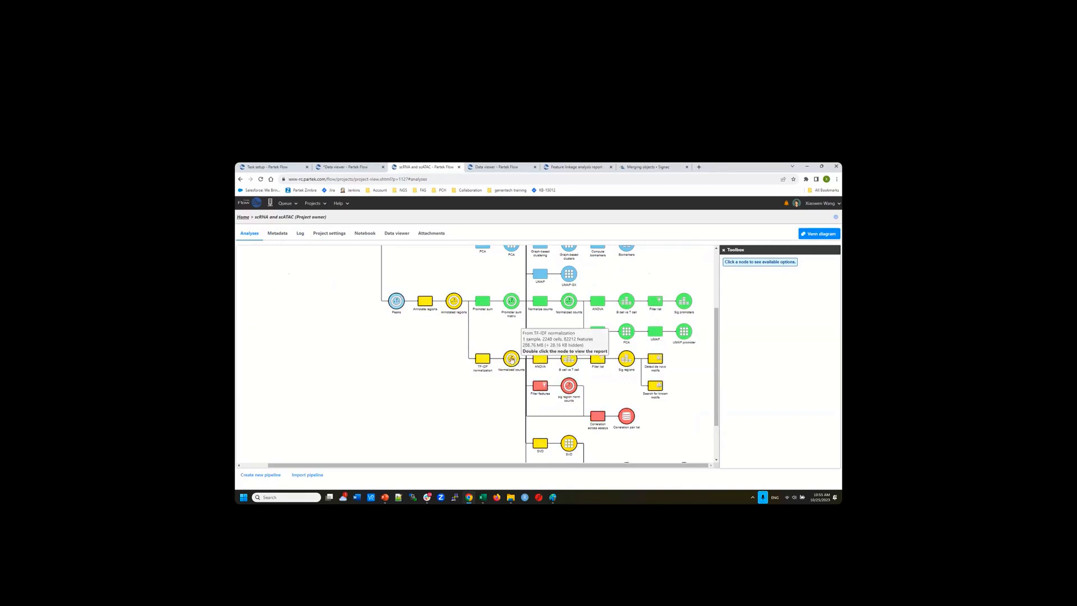
{"action": "left_click", "coordinate": [511, 359]}
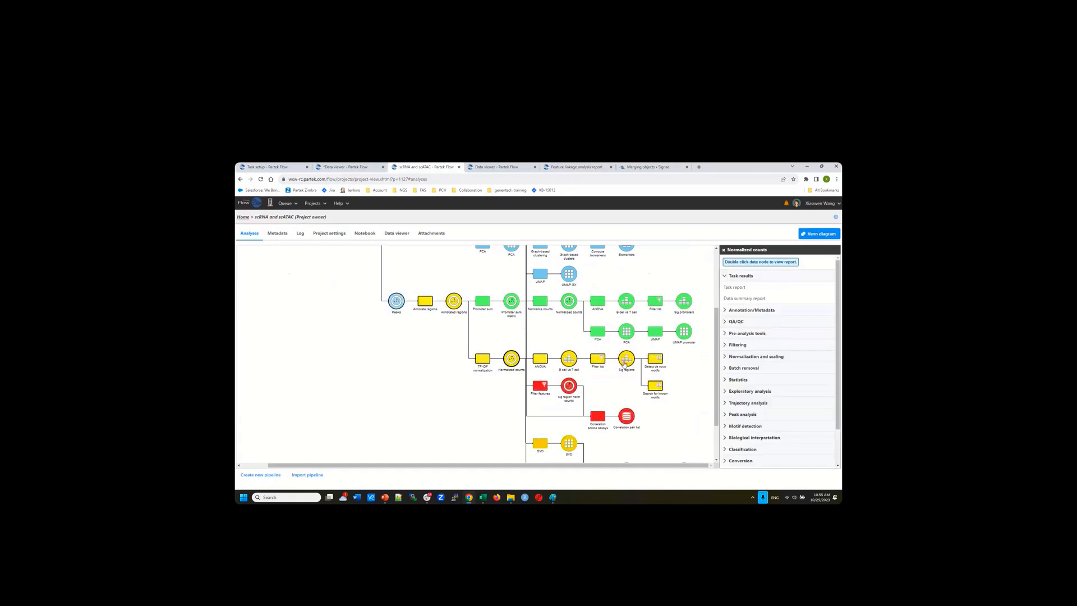
{"action": "mouse_move", "coordinate": [623, 365]}
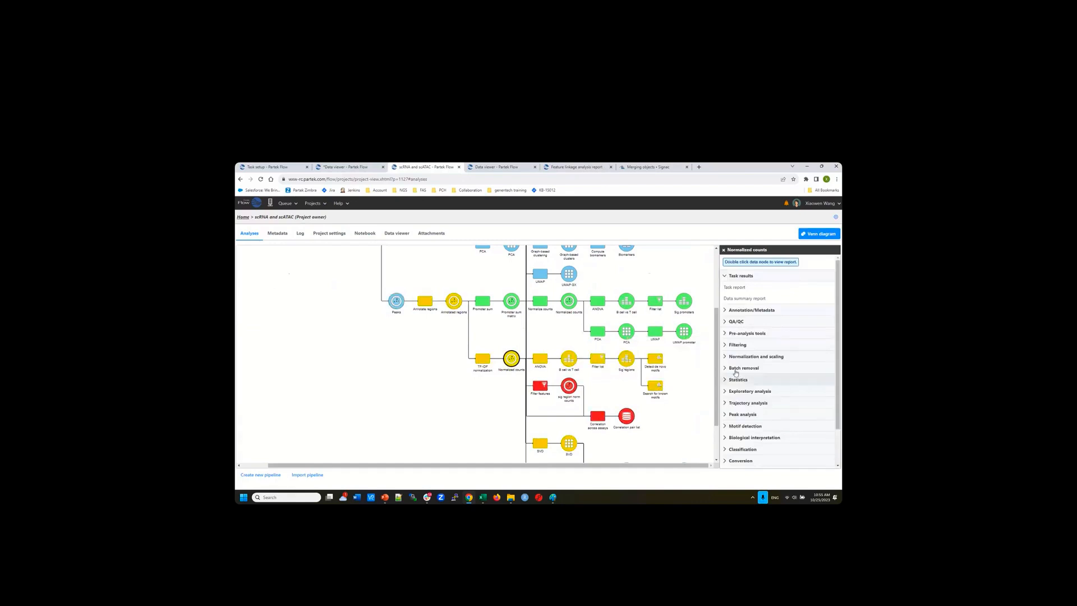
{"action": "left_click", "coordinate": [739, 345]}
{"action": "left_click", "coordinate": [746, 357]}
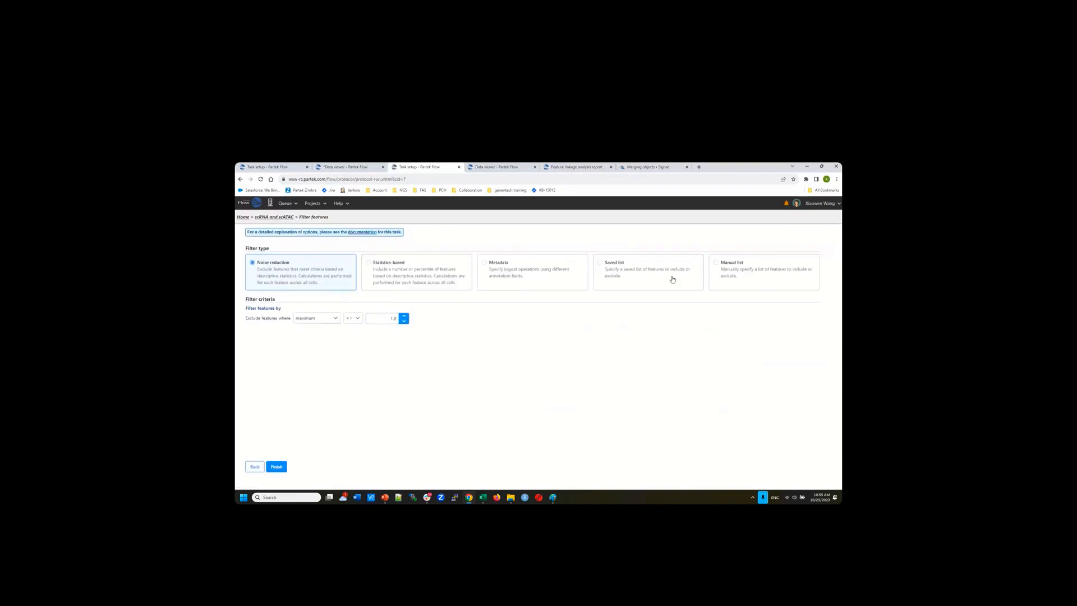
{"action": "left_click", "coordinate": [620, 267]}
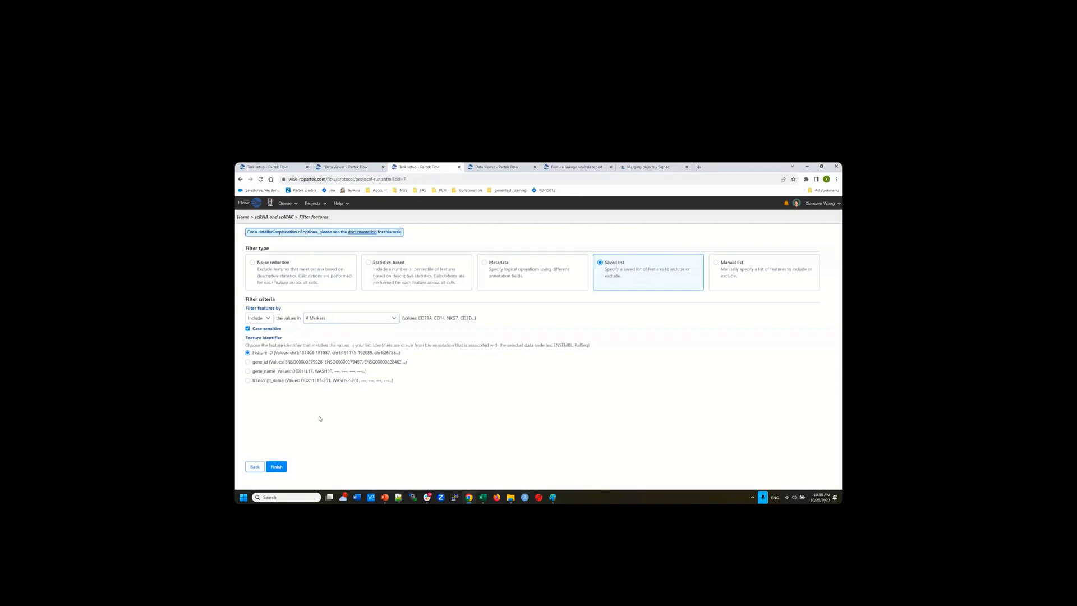
{"action": "left_click", "coordinate": [275, 217]}
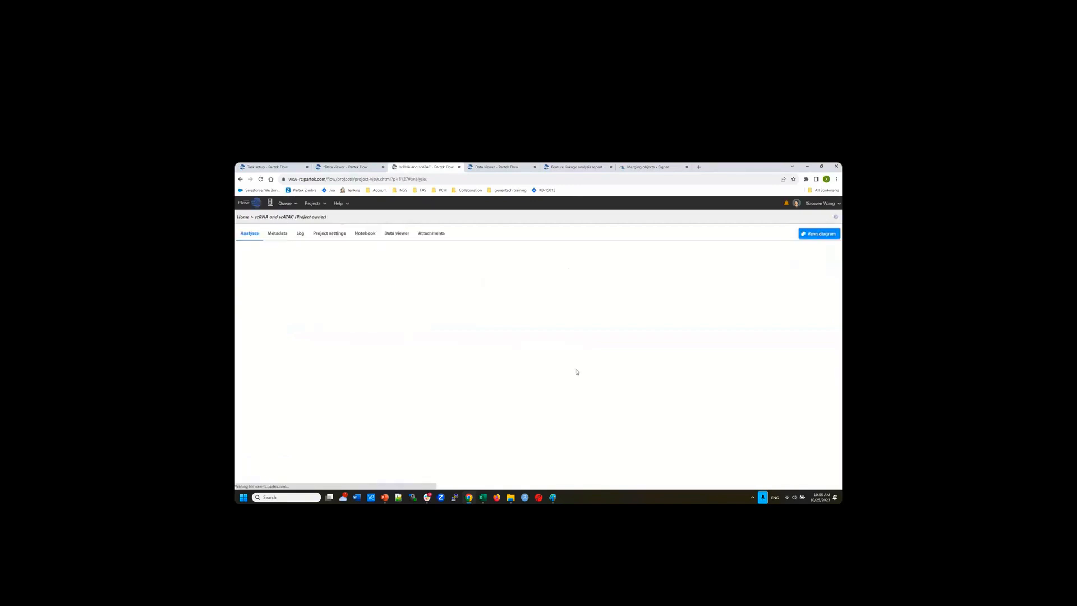
Select the sig gene norm counts node (2248 cells) to show its task options
{"action": "mouse_move", "coordinate": [515, 362]}
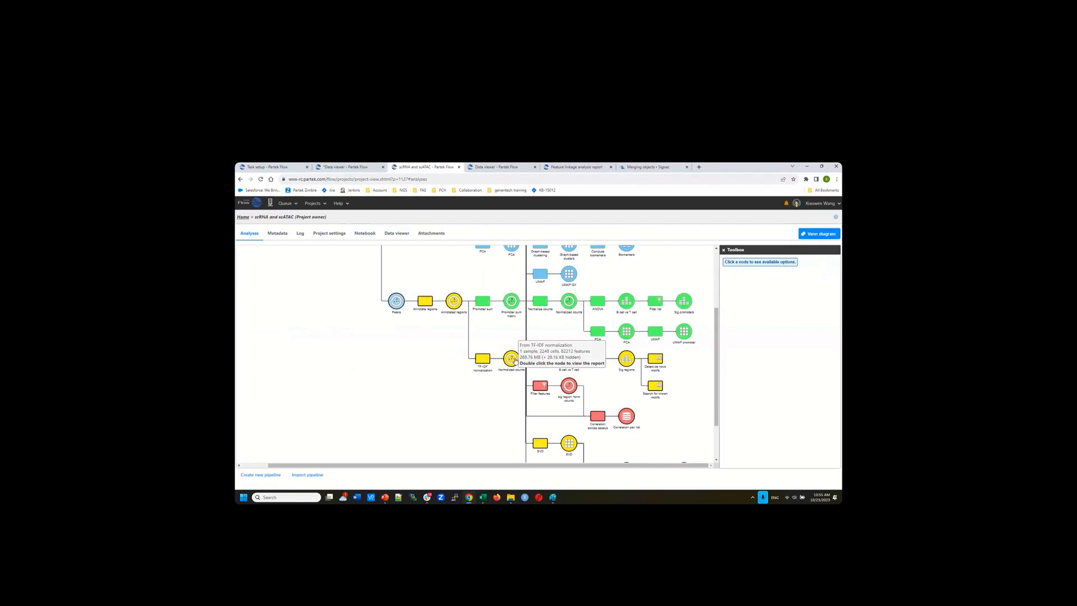
{"action": "mouse_move", "coordinate": [569, 389]}
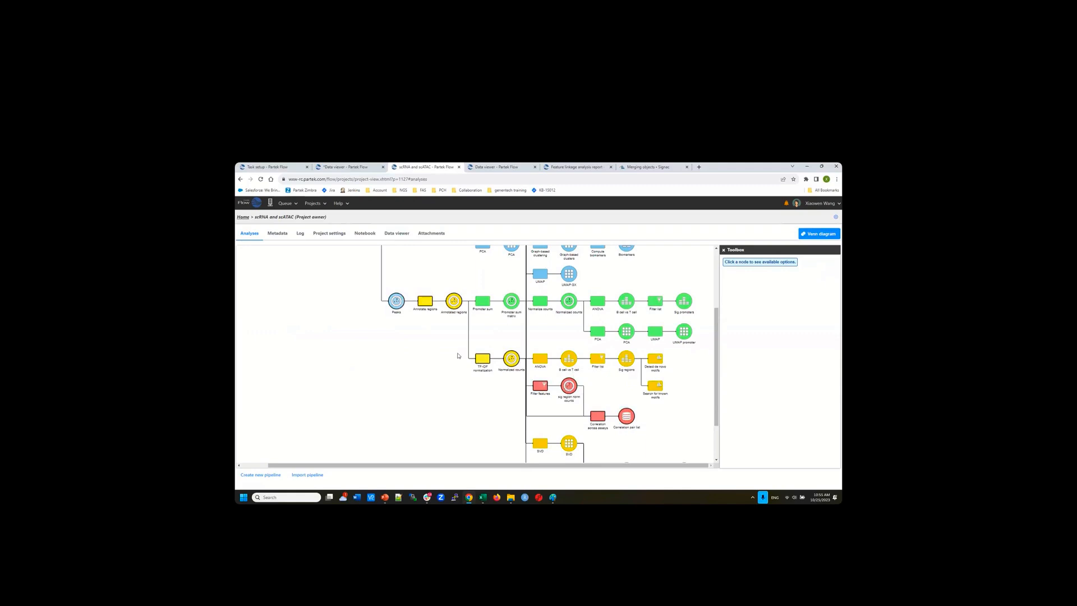
{"action": "scroll", "coordinate": [458, 355], "scroll_direction": "up", "scroll_amount": 2}
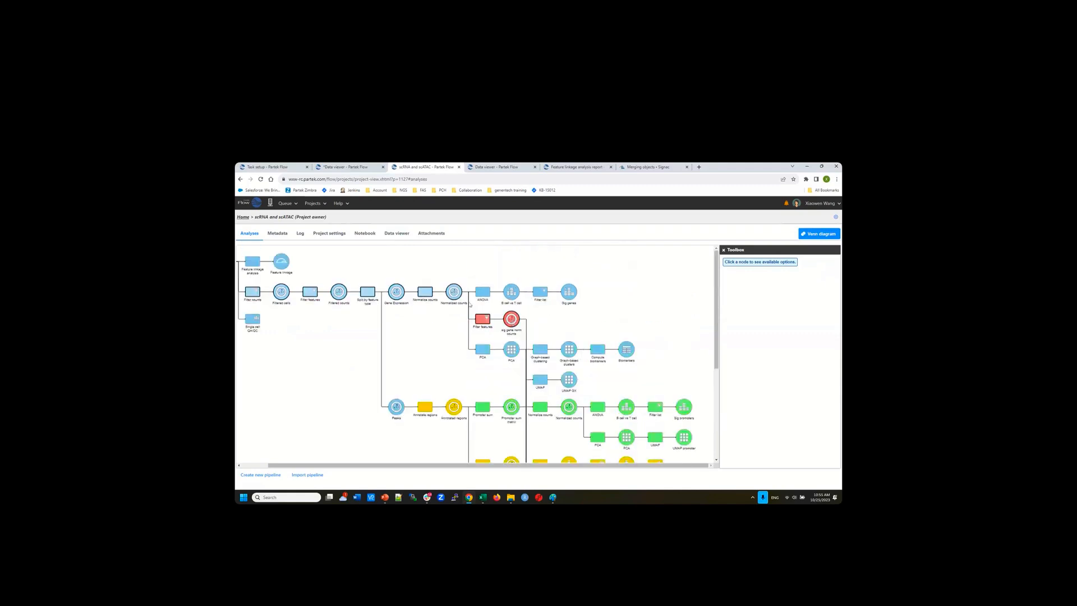
{"action": "mouse_move", "coordinate": [453, 295]}
{"action": "mouse_move", "coordinate": [517, 324]}
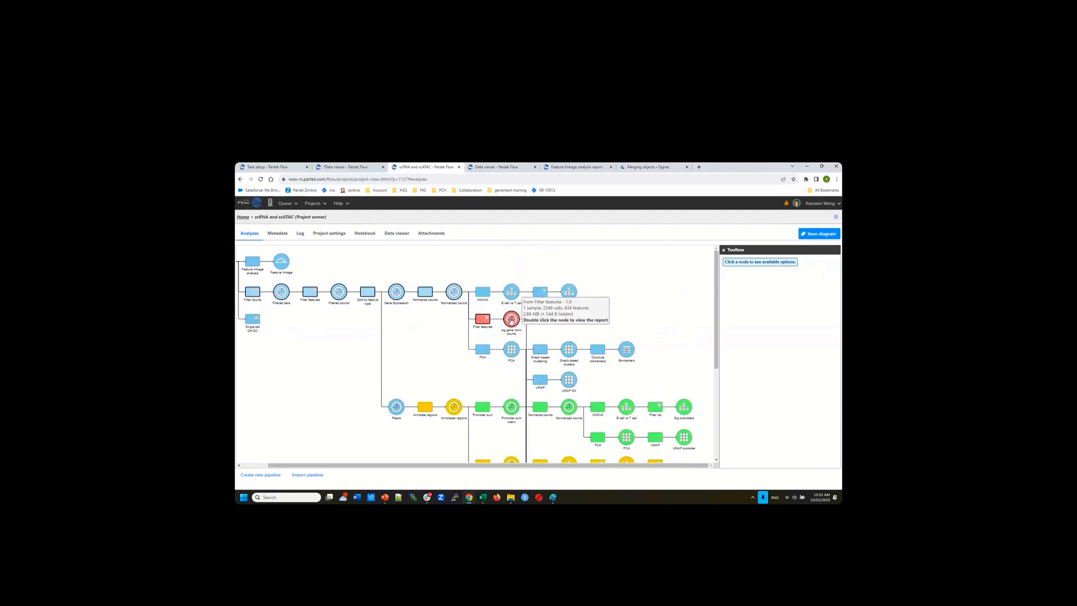
{"action": "left_click", "coordinate": [511, 319]}
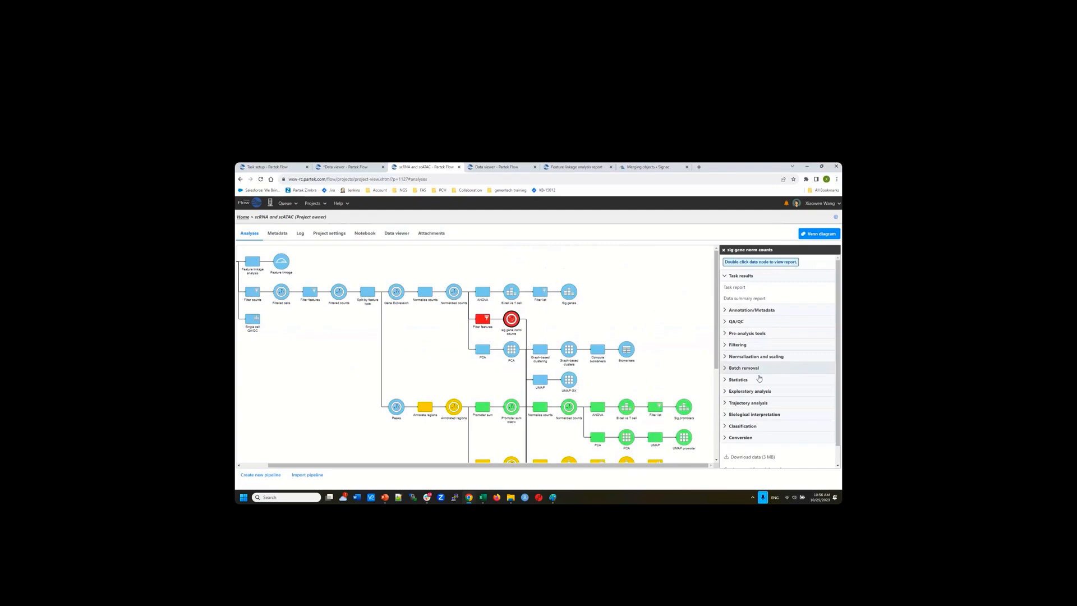
Start a Correlation across assays task from the Statistics > Correlation tools
{"action": "left_click", "coordinate": [739, 380]}
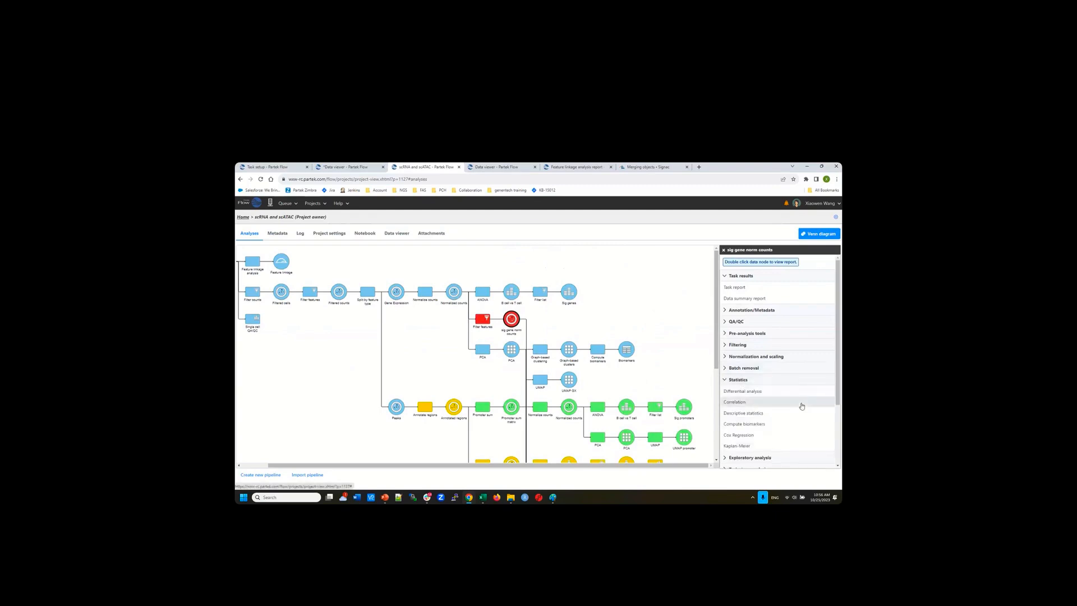
{"action": "left_click", "coordinate": [749, 405]}
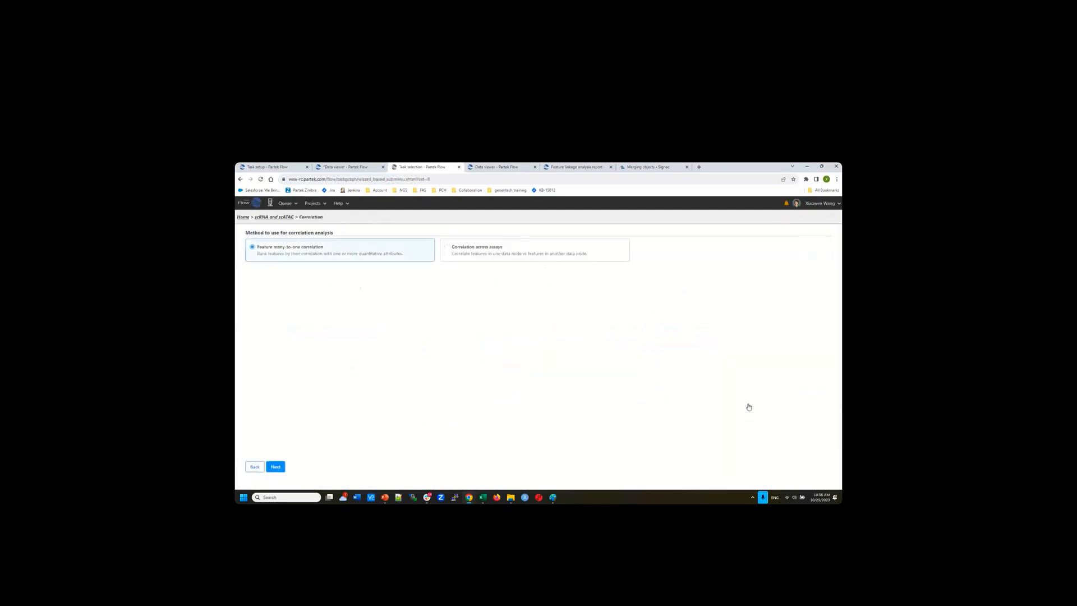
{"action": "left_click", "coordinate": [447, 247]}
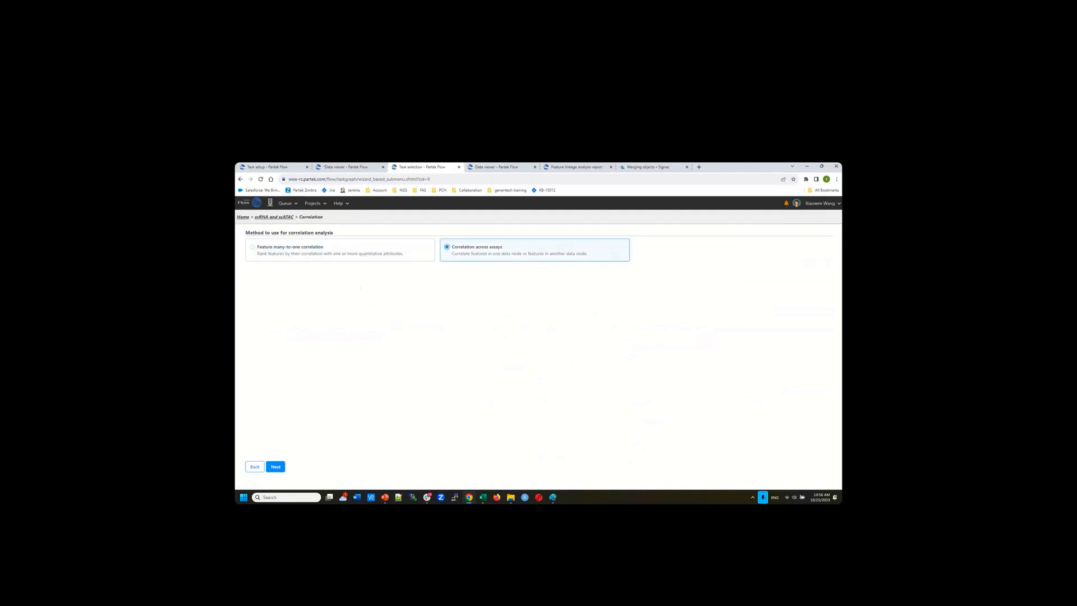
{"action": "left_click", "coordinate": [275, 467]}
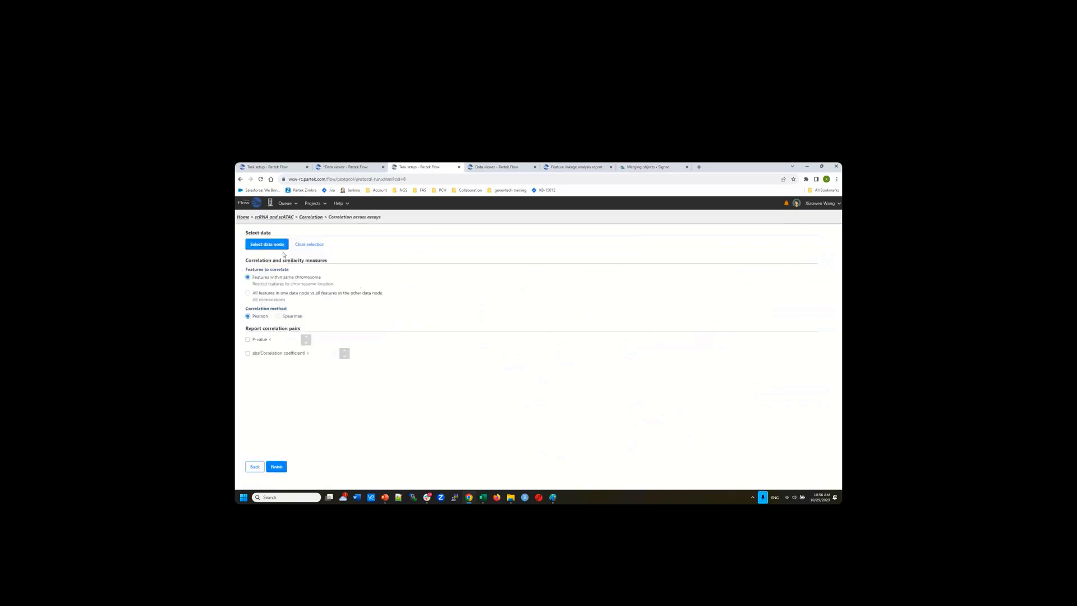
Choose Sig region norm counts as the data node to correlate against
{"action": "left_click", "coordinate": [266, 245]}
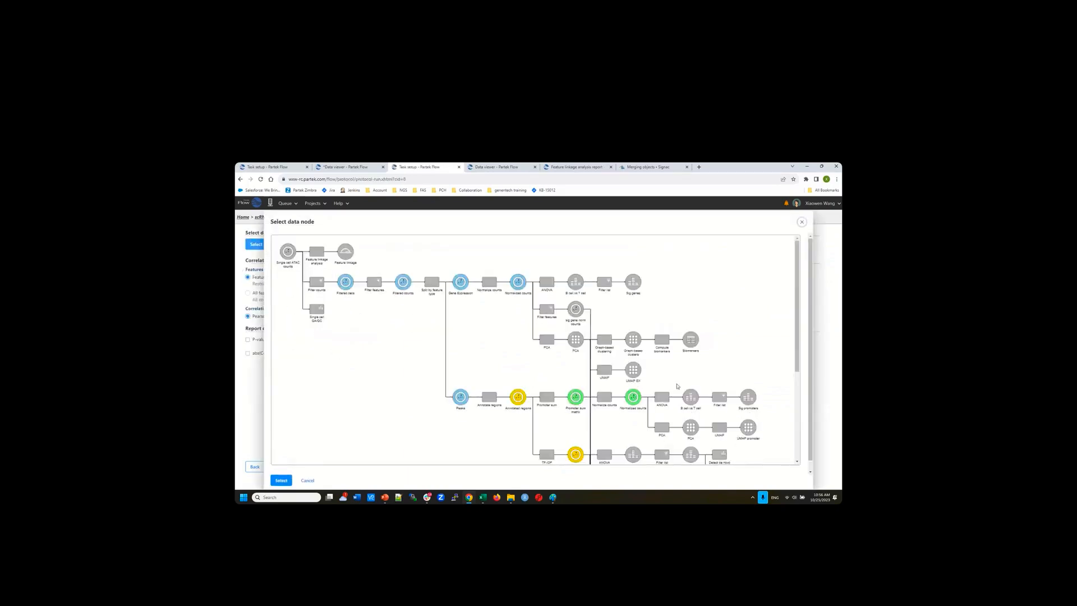
{"action": "scroll", "coordinate": [678, 404], "scroll_direction": "down", "scroll_amount": 3}
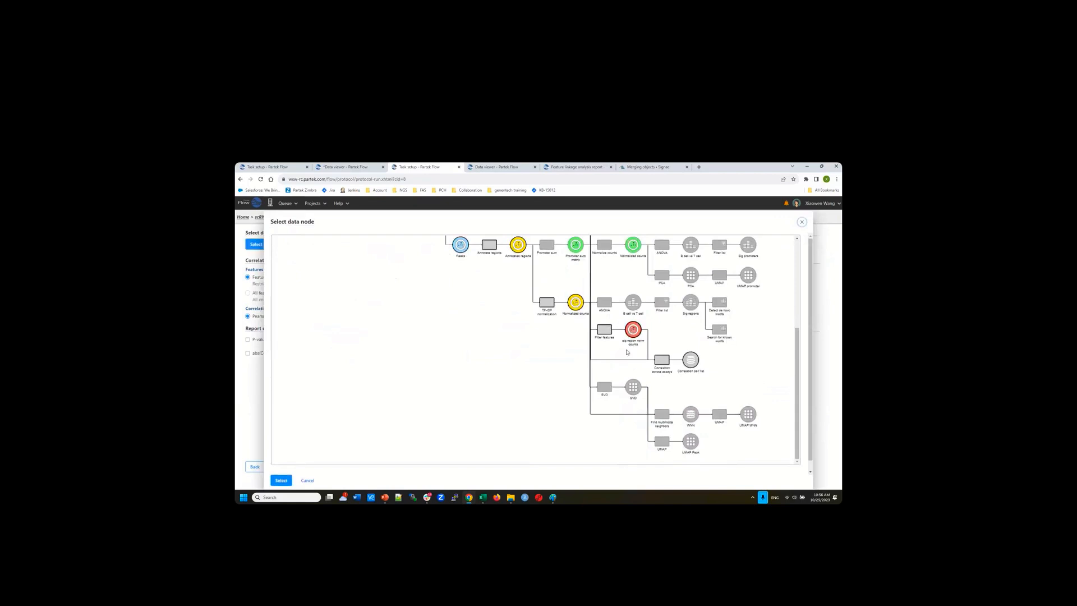
{"action": "left_click", "coordinate": [282, 480]}
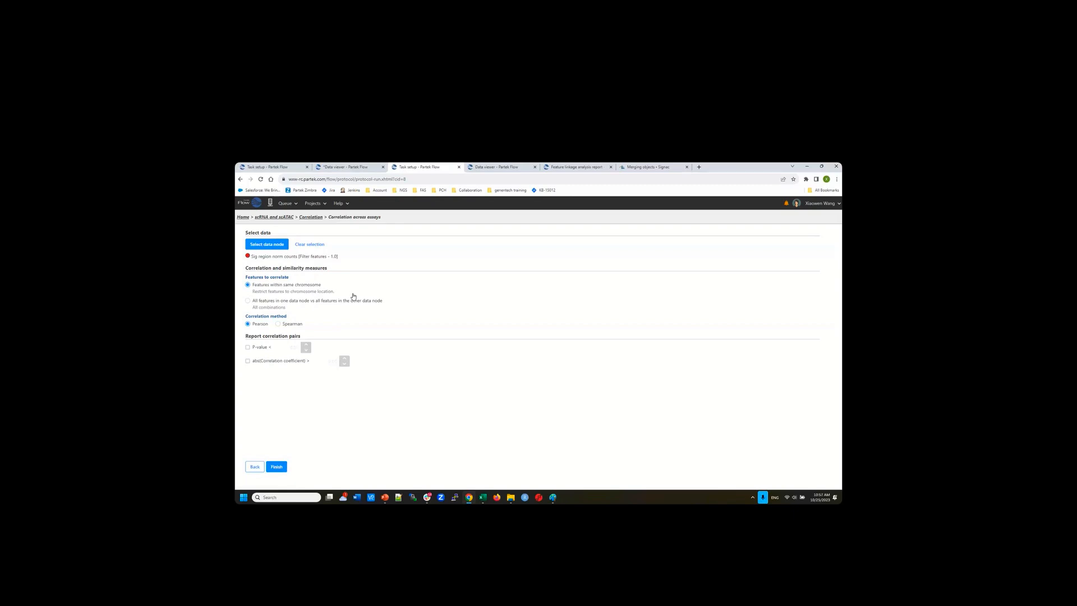
Switch the correlation to Spearman with p-value and minimum absolute coefficient cutoffs, then return to the pipeline
{"action": "left_click", "coordinate": [278, 324]}
{"action": "left_click", "coordinate": [248, 347]}
{"action": "left_click", "coordinate": [248, 361]}
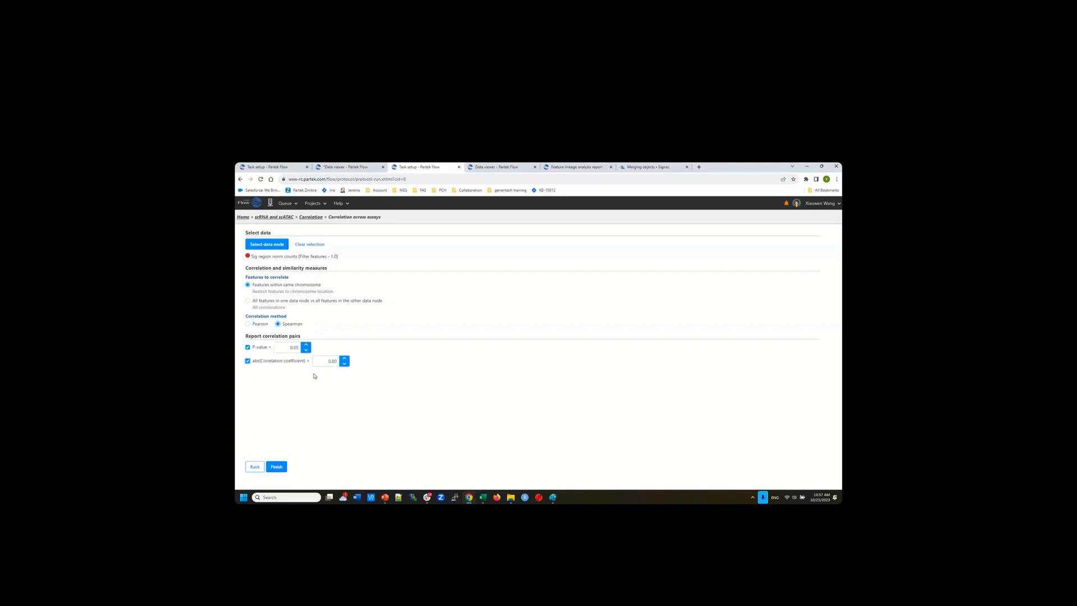
{"action": "left_click", "coordinate": [307, 220]}
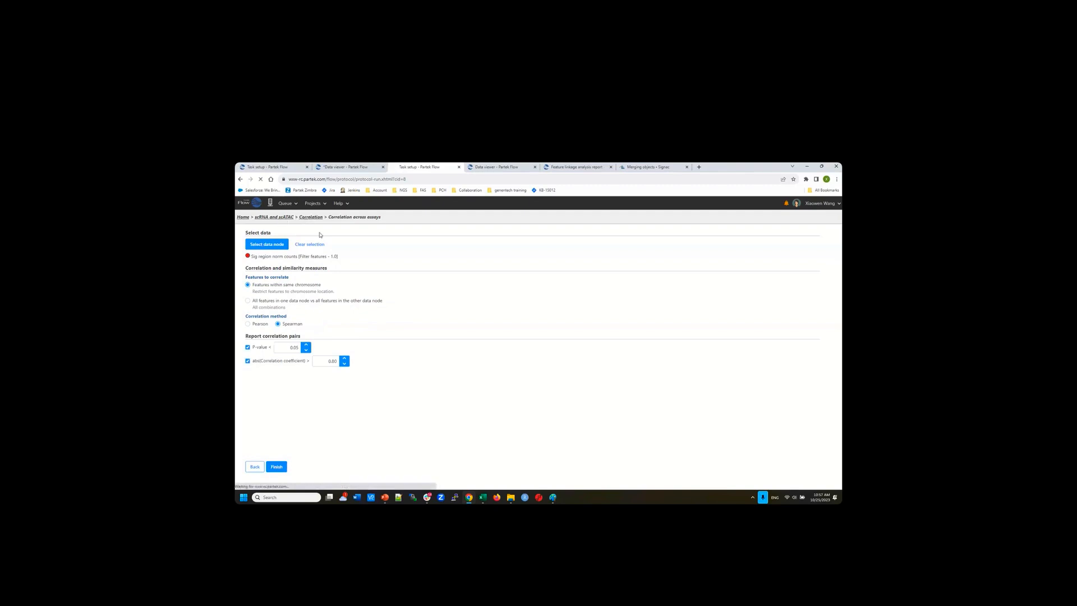
{"action": "scroll", "coordinate": [673, 372], "scroll_direction": "down", "scroll_amount": 5}
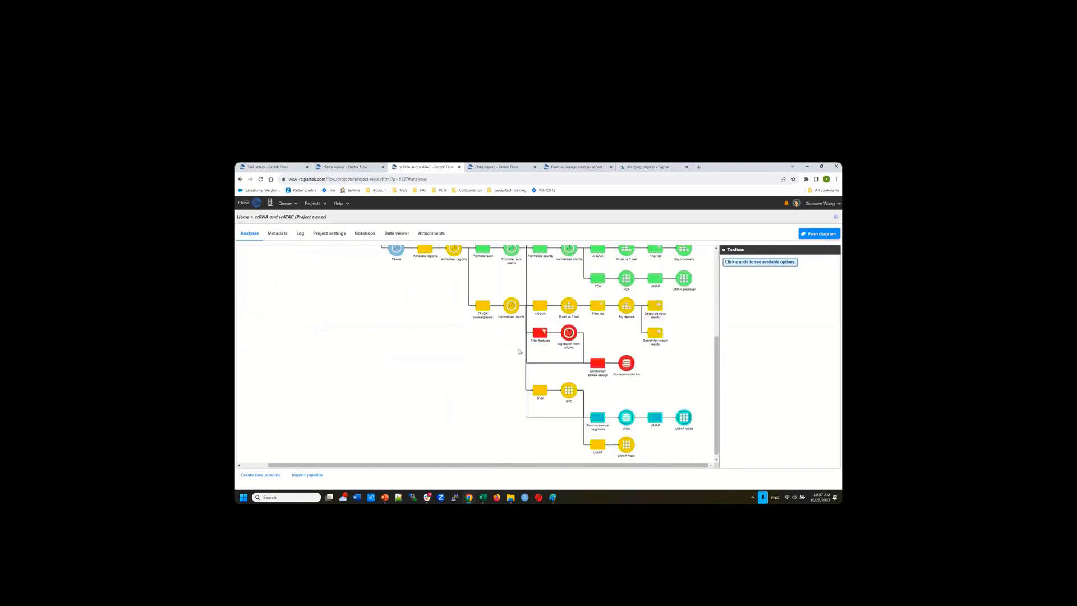
In the Correlation pair list report, add Feature 1 Name, Feature 1 Transcript Name and Feature 2 Name columns
{"action": "left_click", "coordinate": [627, 364]}
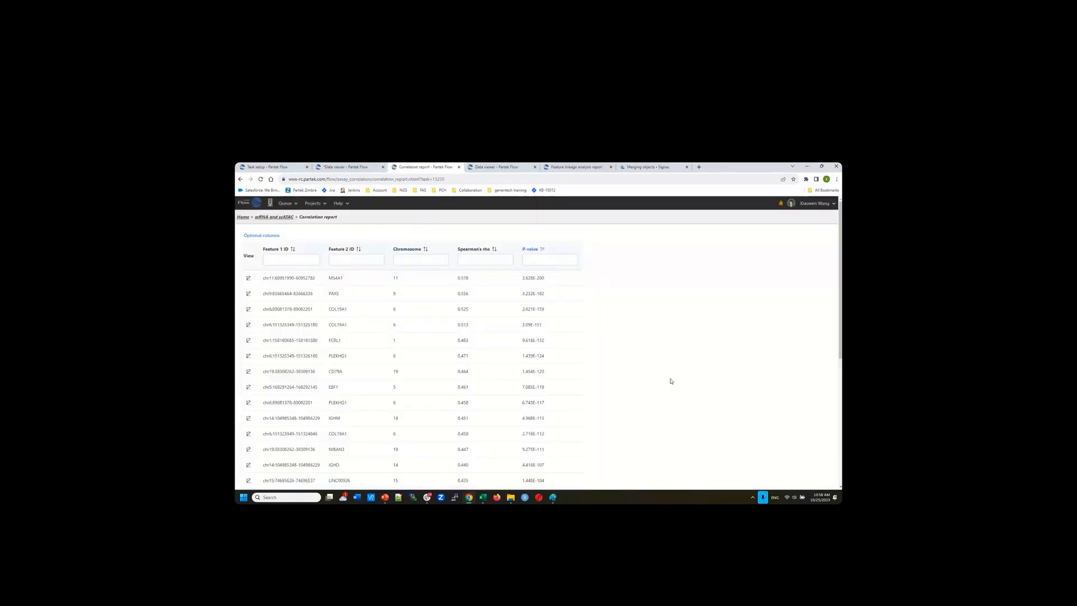
{"action": "left_click", "coordinate": [480, 259]}
{"action": "left_click", "coordinate": [262, 236]}
{"action": "left_click", "coordinate": [246, 249]}
{"action": "left_click", "coordinate": [246, 259]}
{"action": "left_click", "coordinate": [317, 249]}
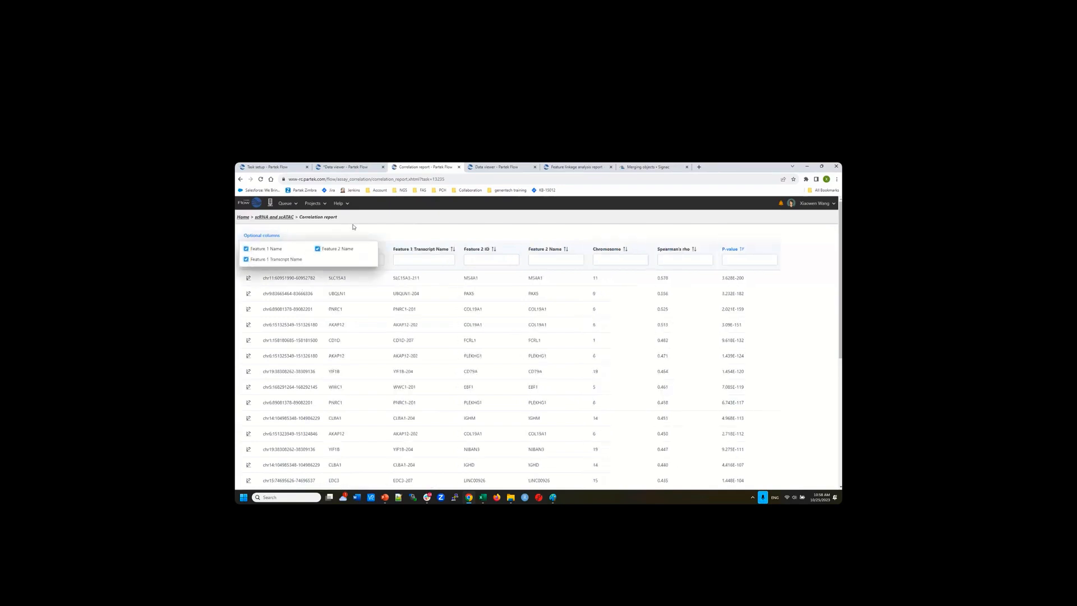
{"action": "left_click", "coordinate": [353, 227]}
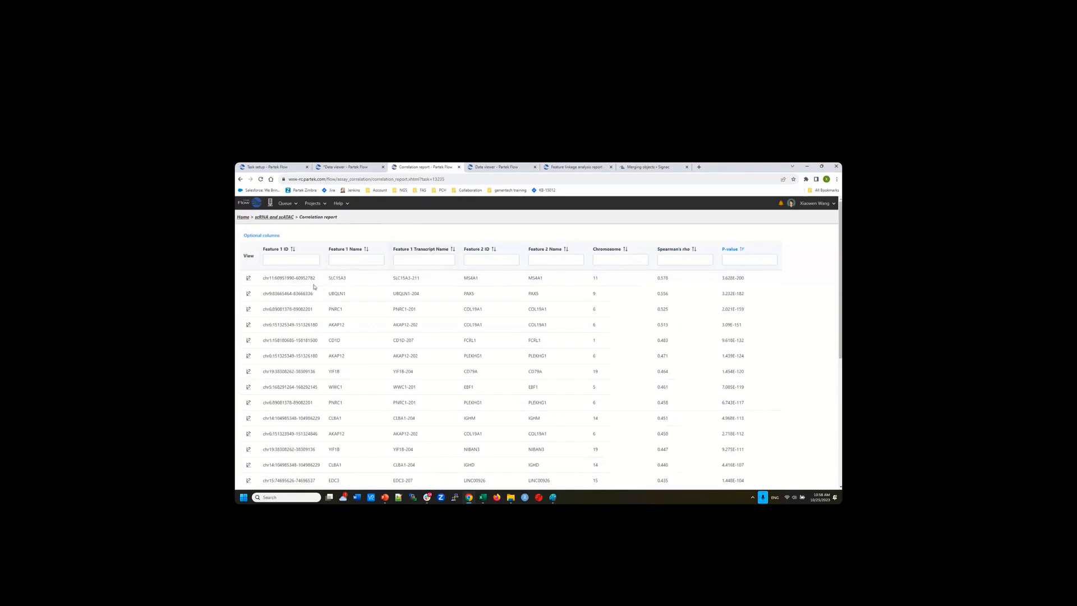
{"action": "left_click", "coordinate": [548, 258]}
{"action": "left_click", "coordinate": [249, 283]}
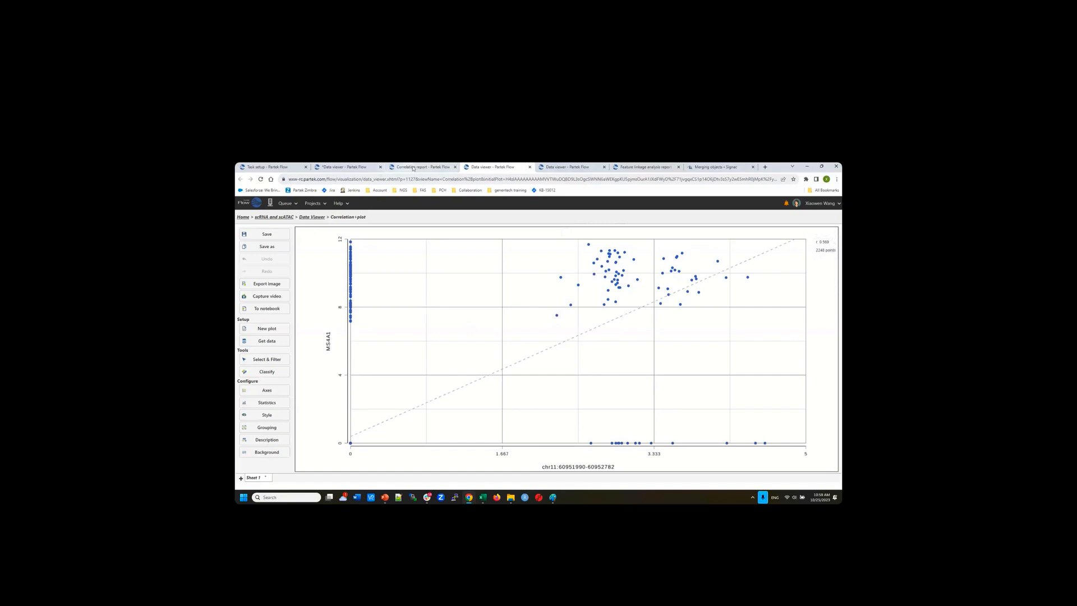
{"action": "left_click", "coordinate": [413, 168]}
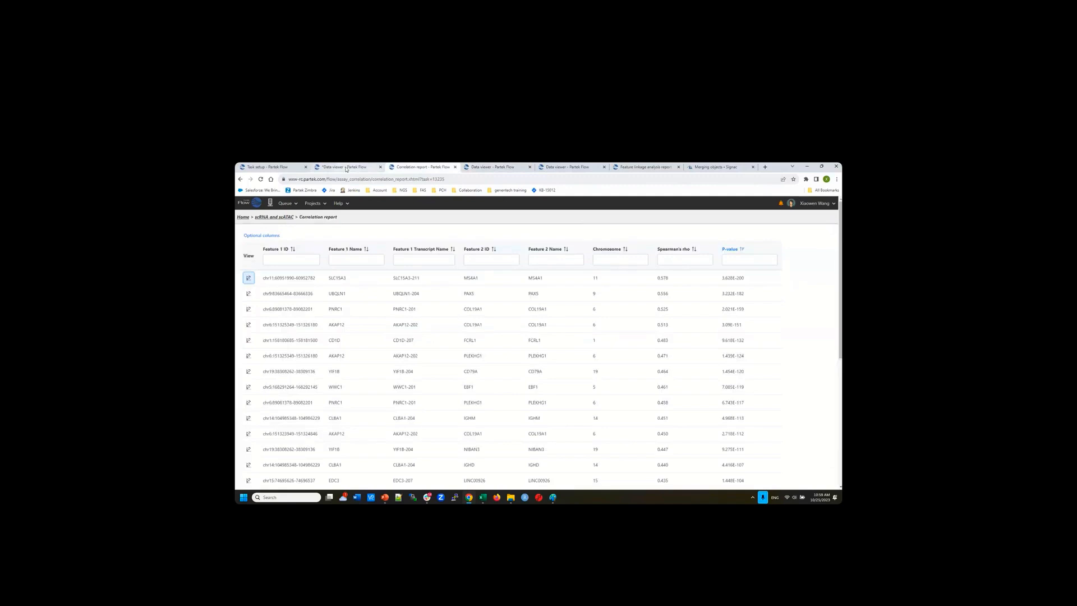
Navigate back to the scRNA and scATAC project through the Projects list
{"action": "left_click", "coordinate": [346, 168]}
{"action": "left_click", "coordinate": [277, 167]}
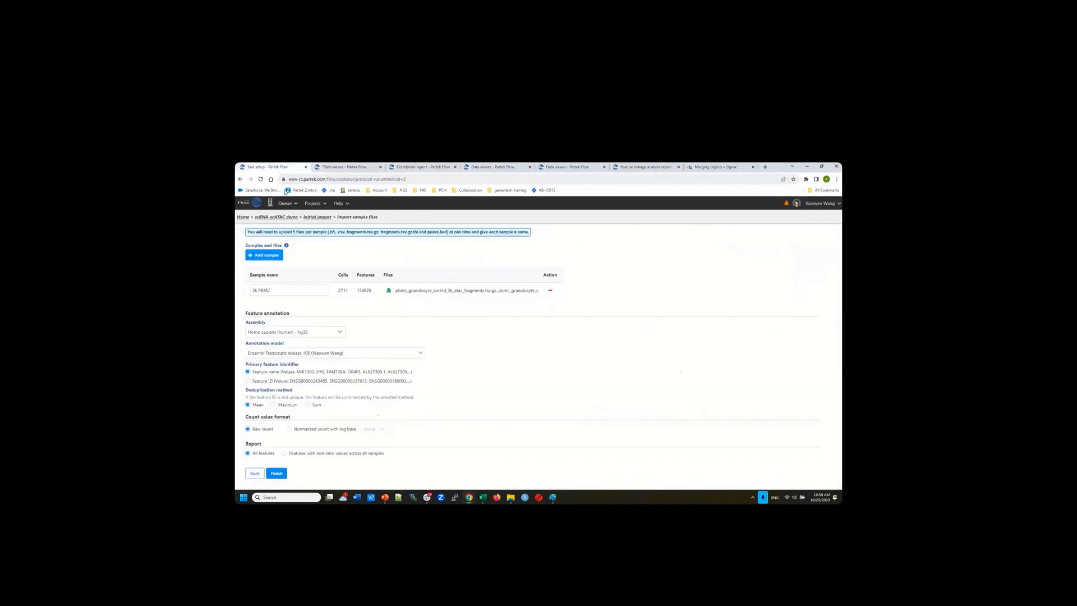
{"action": "left_click", "coordinate": [279, 217]}
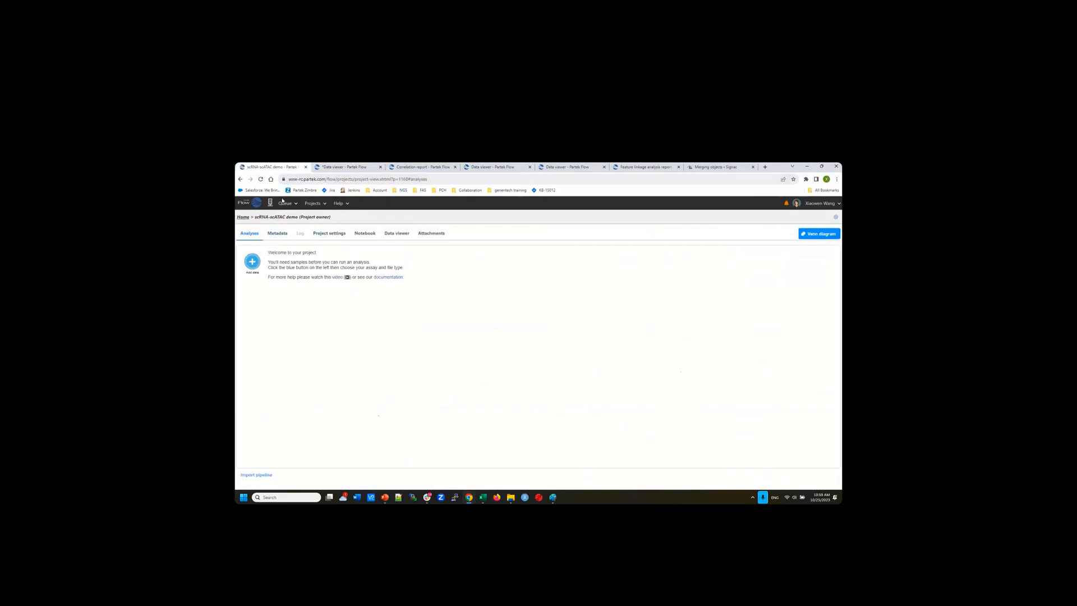
{"action": "left_click", "coordinate": [321, 209]}
{"action": "left_click", "coordinate": [336, 277]}
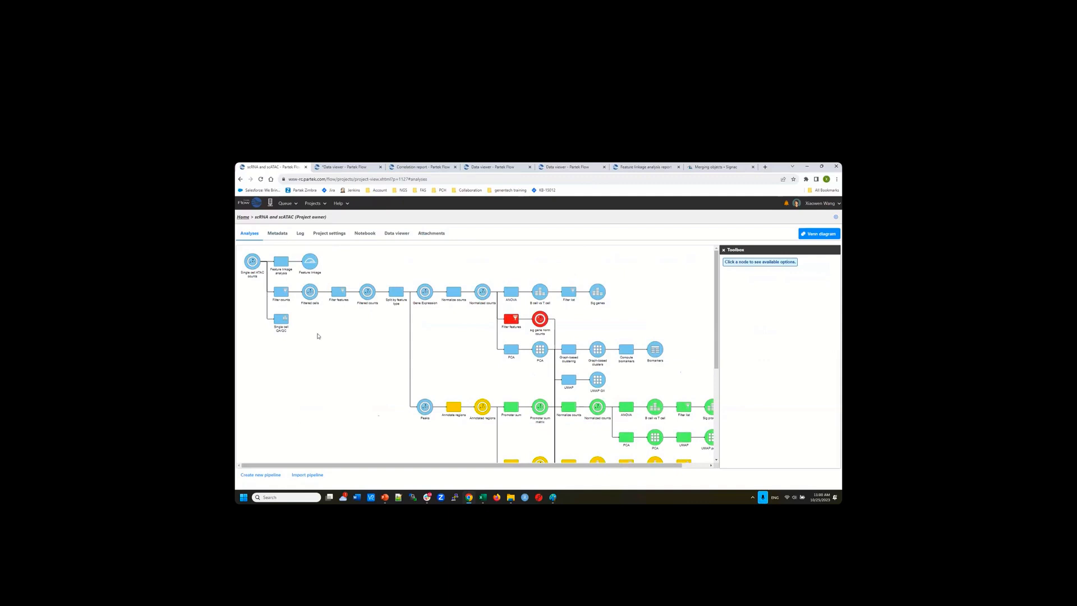
{"action": "left_click", "coordinate": [511, 499]}
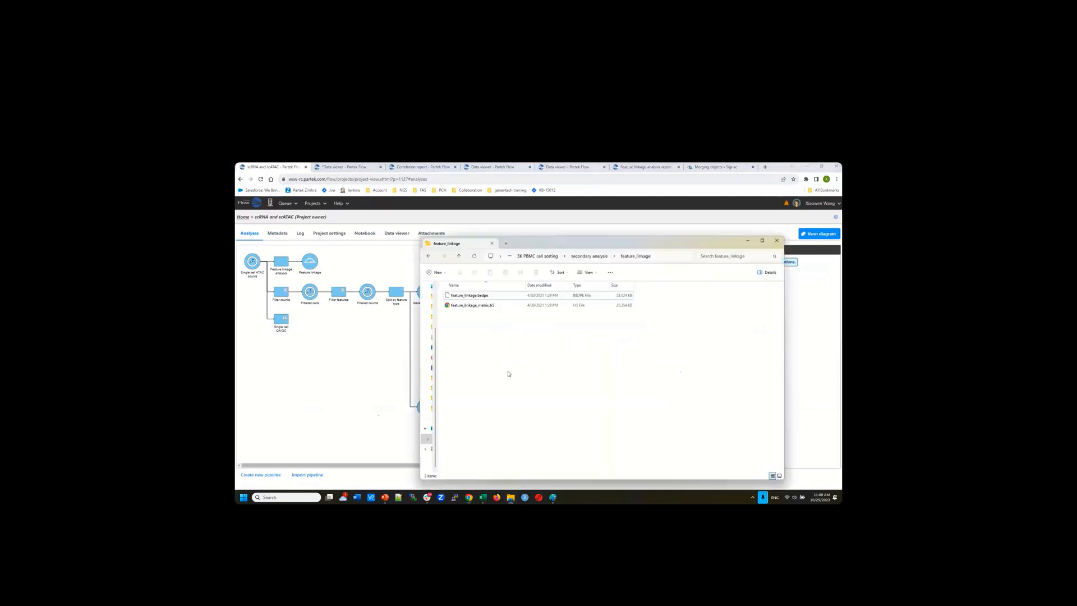
{"action": "left_click", "coordinate": [594, 261]}
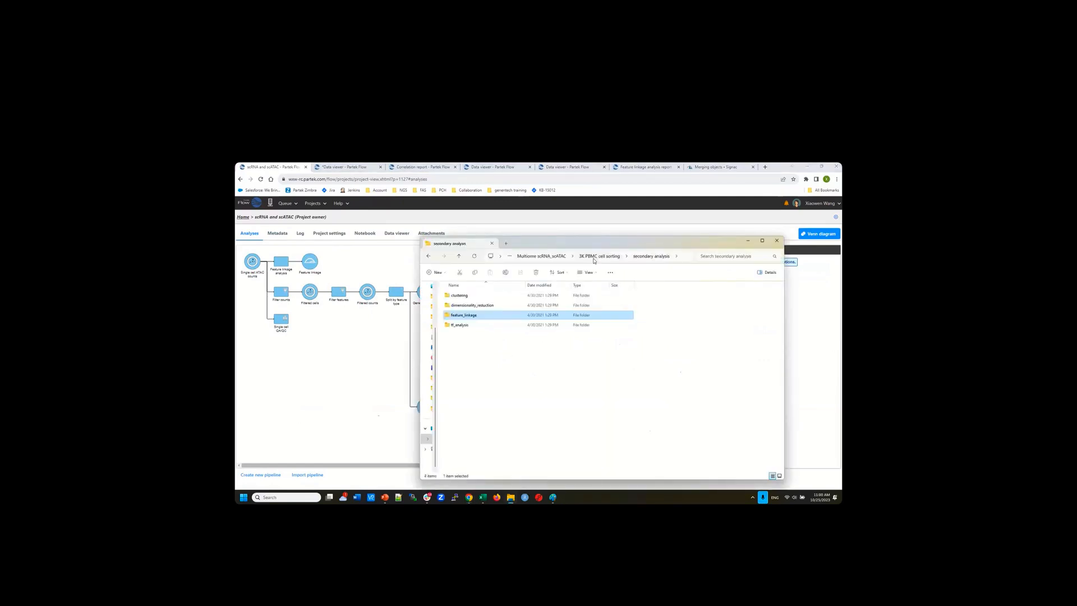
{"action": "double_click", "coordinate": [463, 316]}
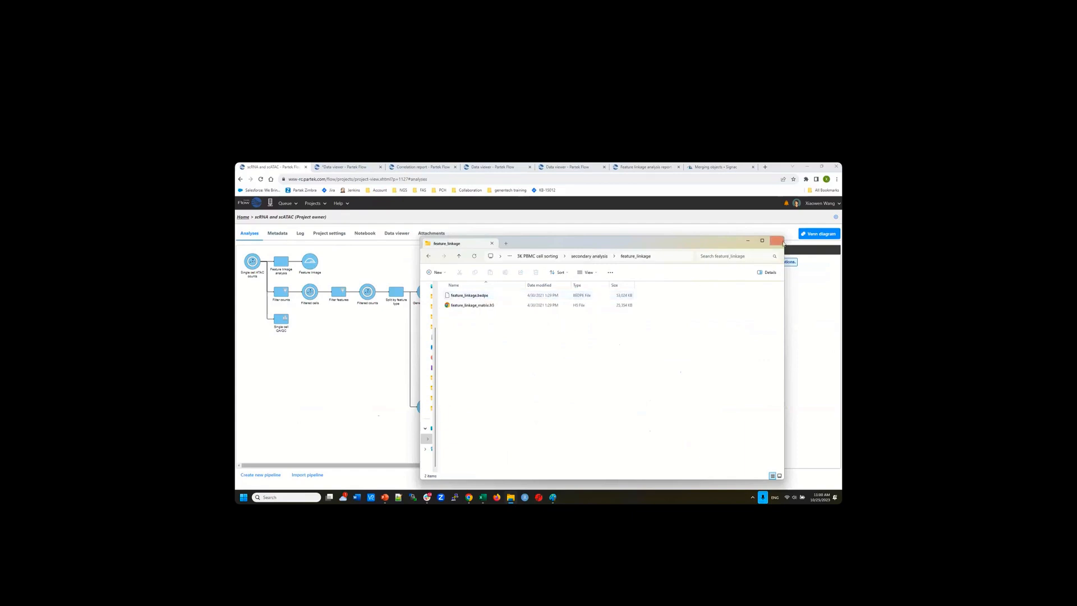
{"action": "left_click", "coordinate": [748, 242]}
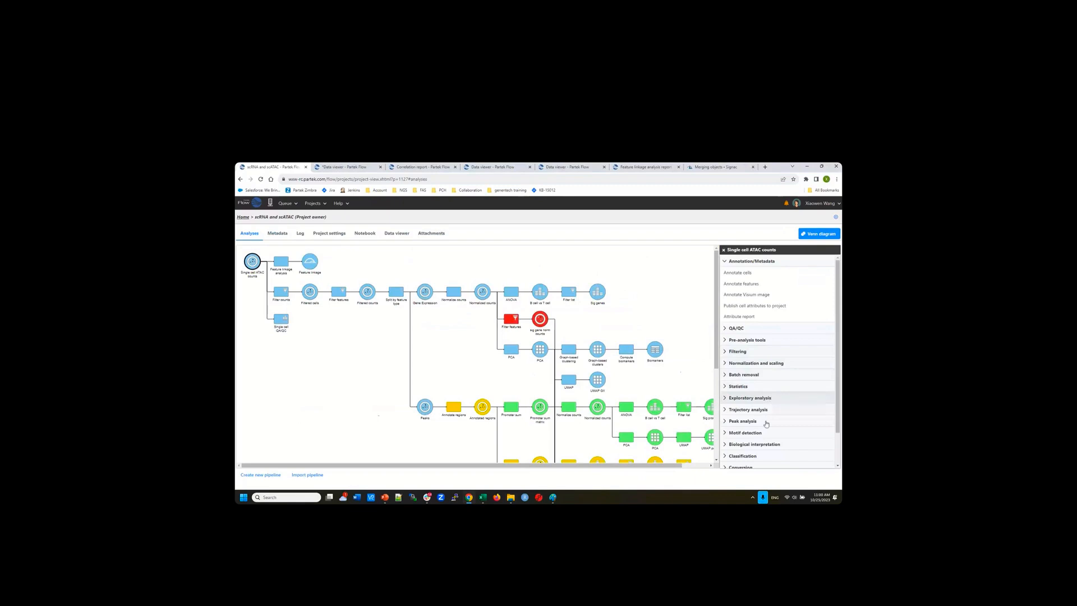
Launch Feature linkage analysis from the Peak analysis tasks
{"action": "left_click", "coordinate": [792, 421]}
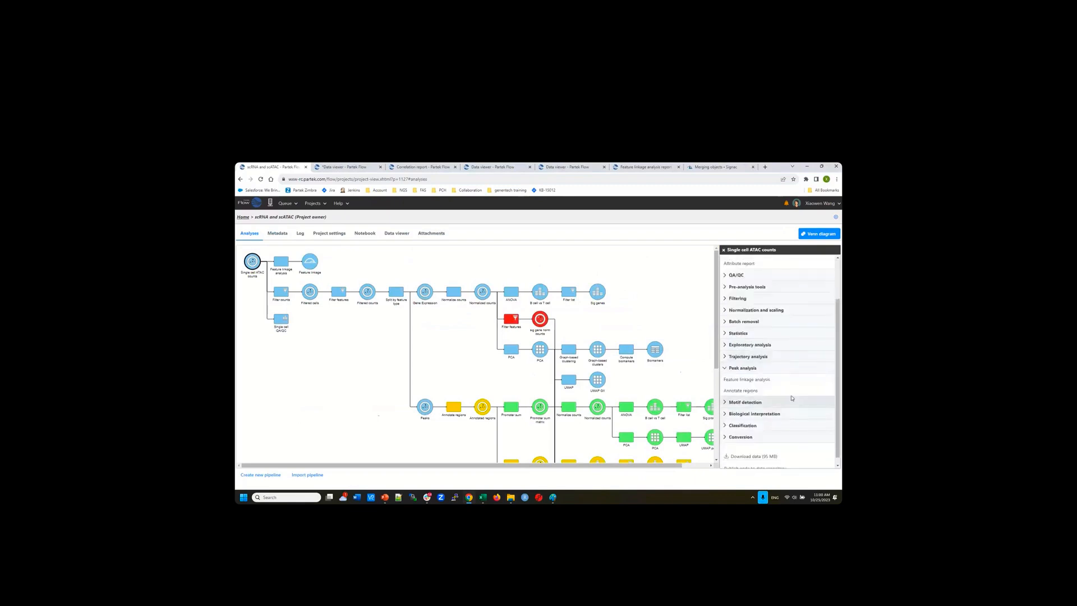
{"action": "left_click", "coordinate": [741, 384]}
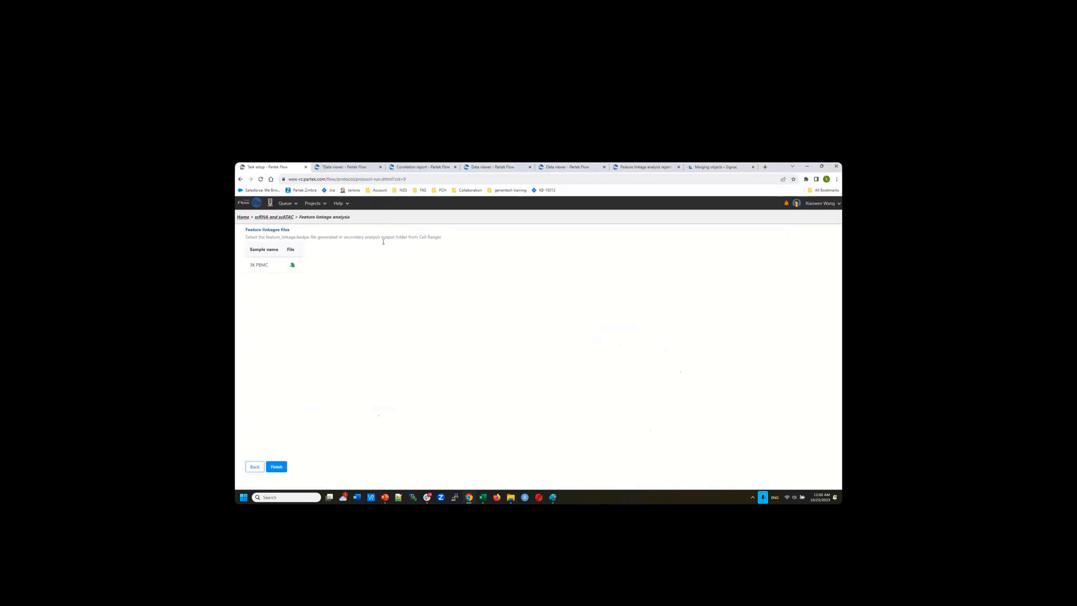
Cancel the 3K PBMC linkage file choice and return to the scRNA and scATAC pipeline unrun
{"action": "left_click", "coordinate": [293, 268]}
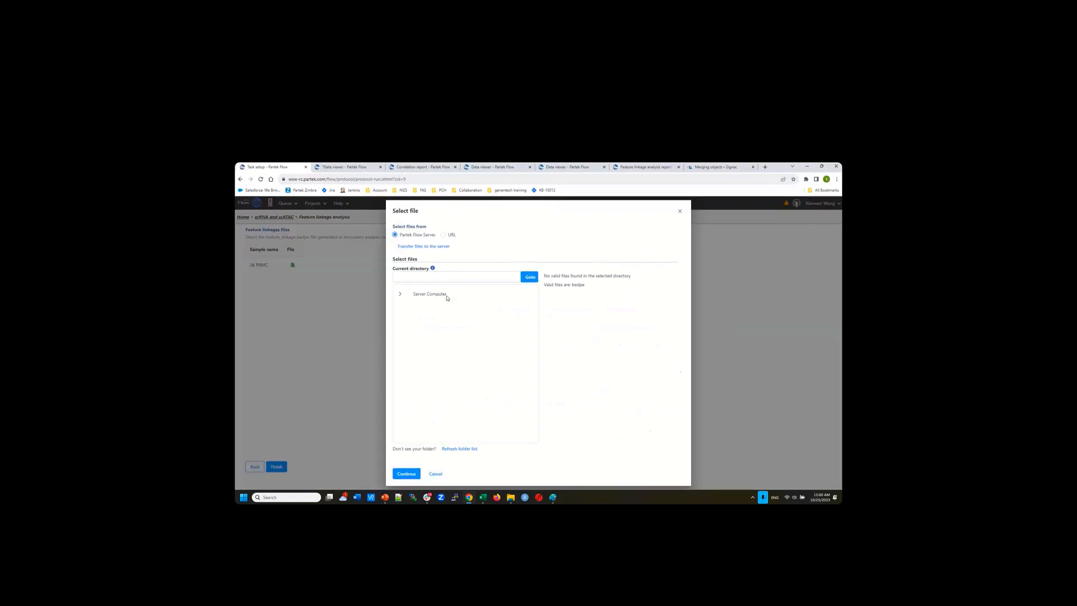
{"action": "left_click", "coordinate": [680, 211]}
{"action": "left_click", "coordinate": [272, 218]}
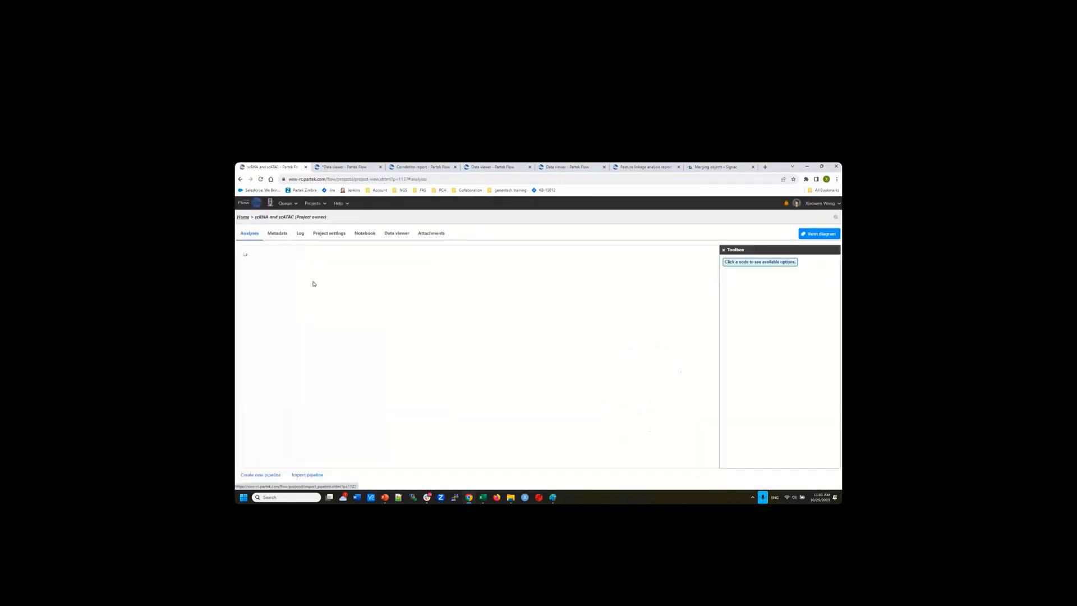
{"action": "mouse_move", "coordinate": [310, 266]}
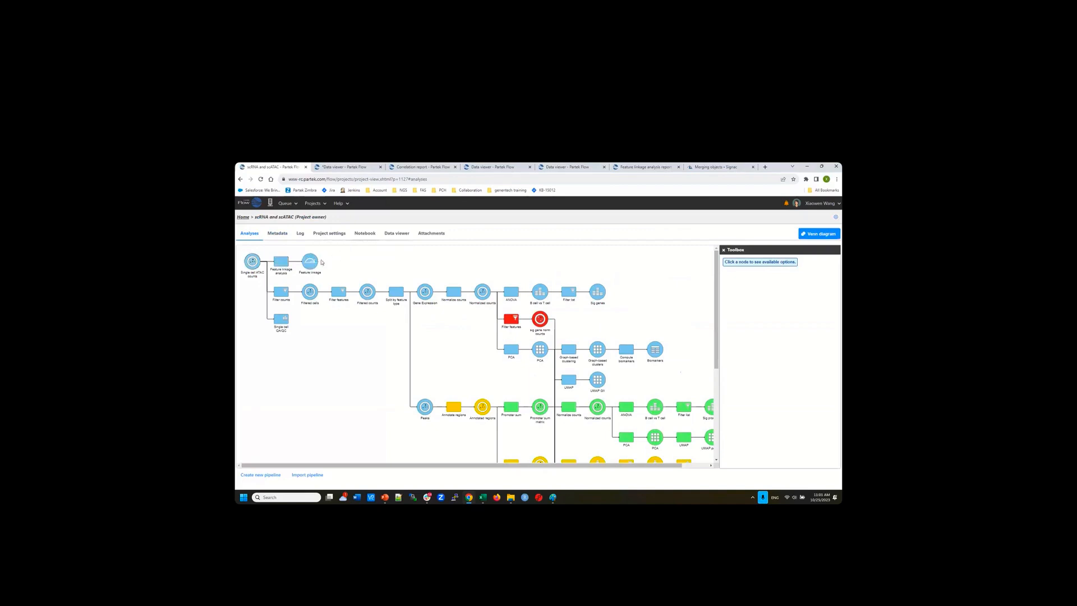
Open the Feature linkage report and zoom IGV to a ~238 kb chr2 region near 121 Mb
{"action": "left_click", "coordinate": [568, 168]}
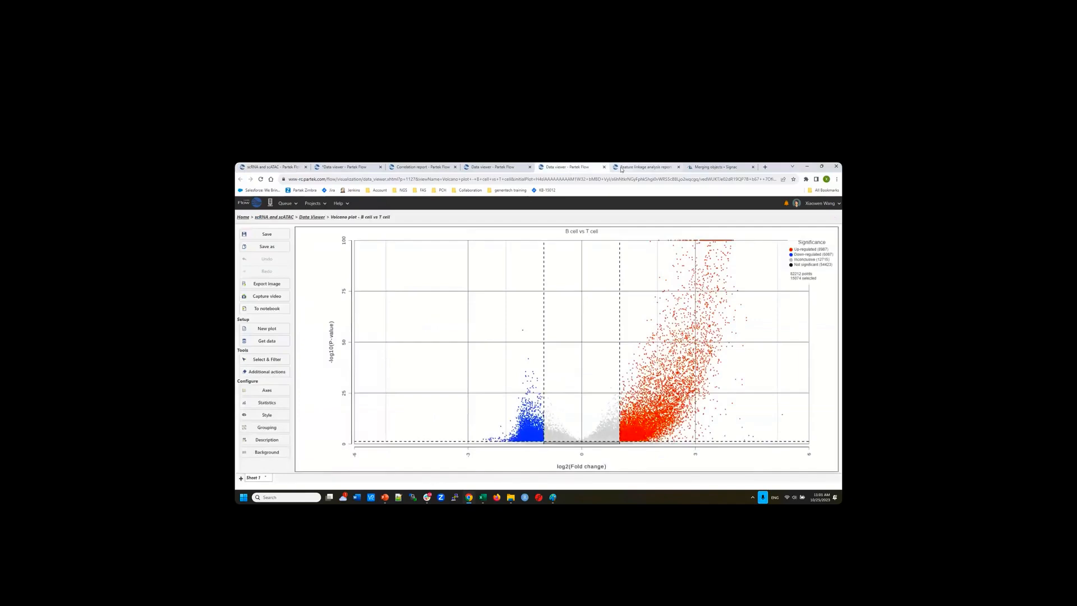
{"action": "left_click", "coordinate": [622, 168]}
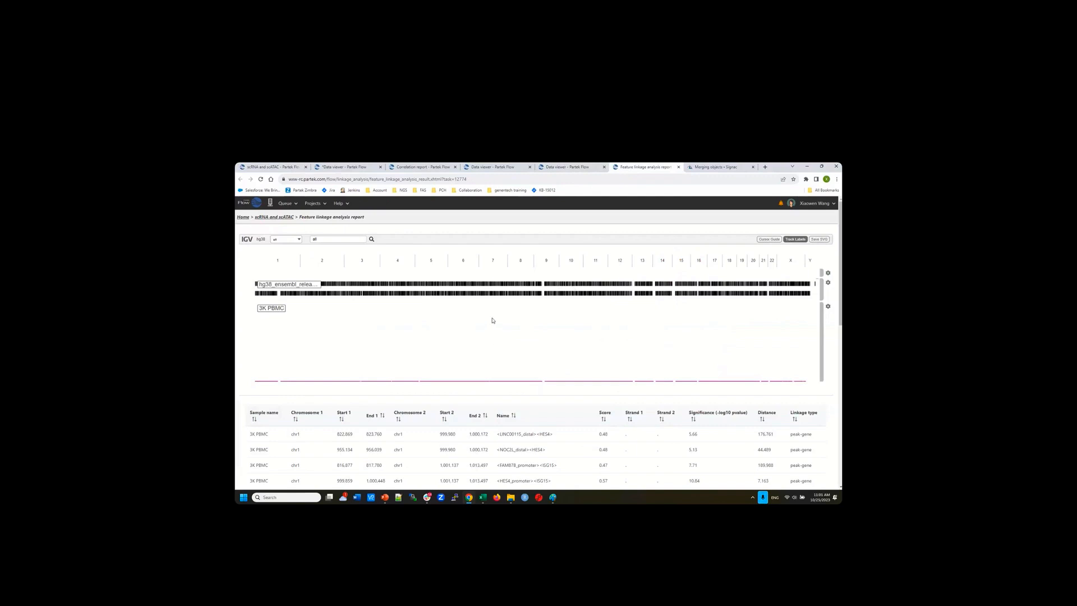
{"action": "left_click", "coordinate": [323, 262]}
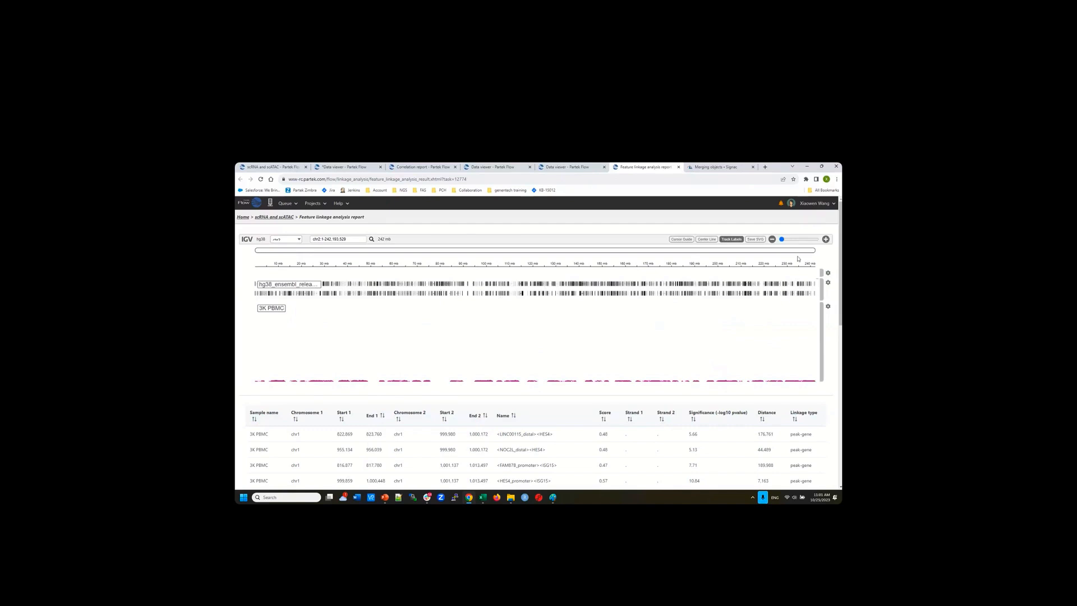
{"action": "left_click_drag", "start_coordinate": [782, 239], "coordinate": [797, 240]}
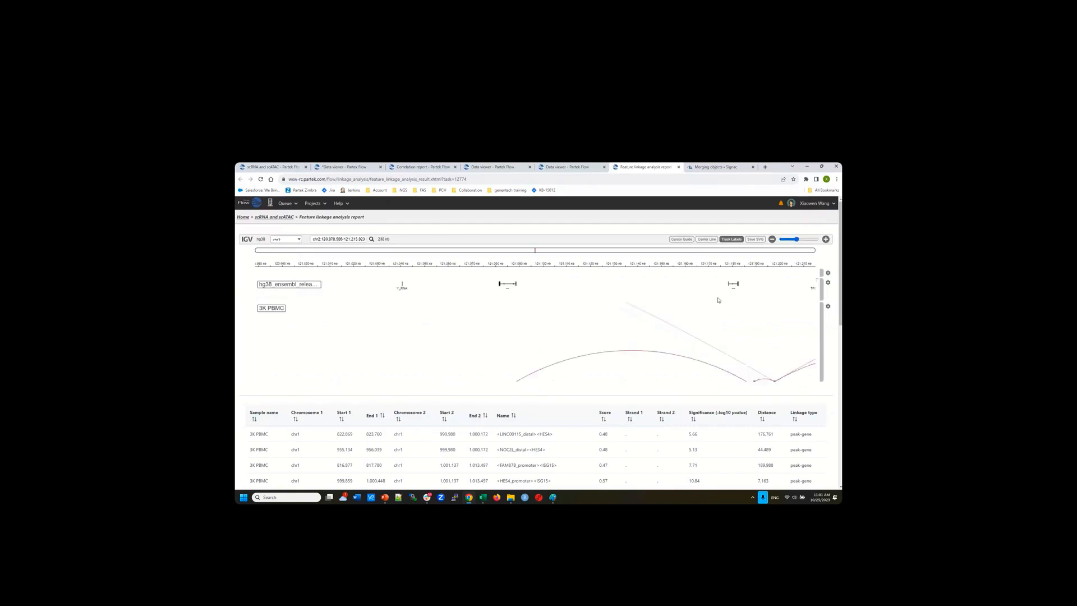
{"action": "left_click_drag", "start_coordinate": [680, 331], "coordinate": [419, 315]}
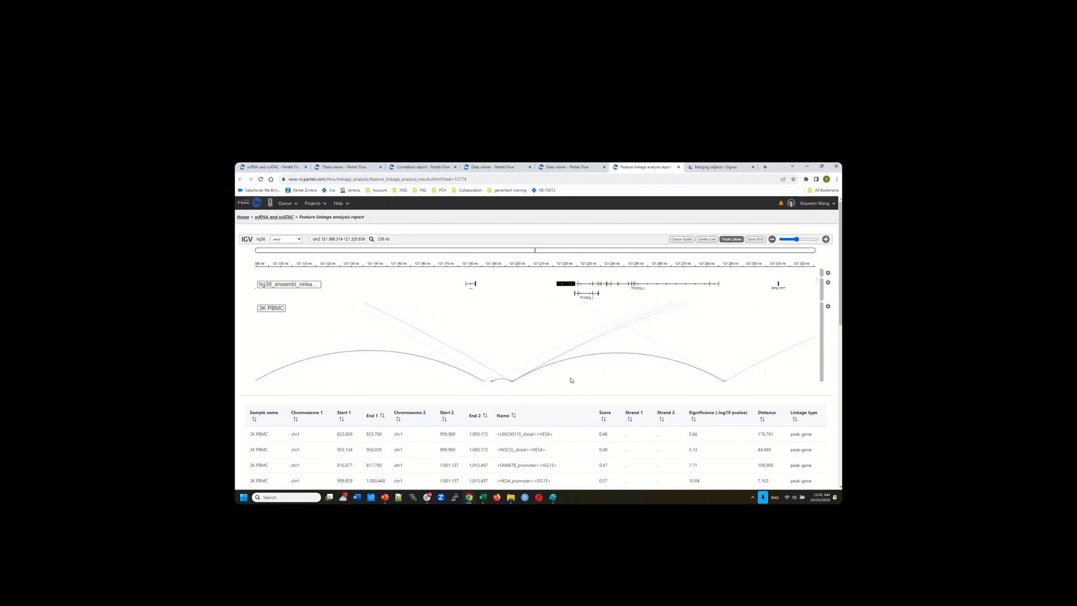
{"action": "scroll", "coordinate": [567, 396], "scroll_direction": "down", "scroll_amount": 2}
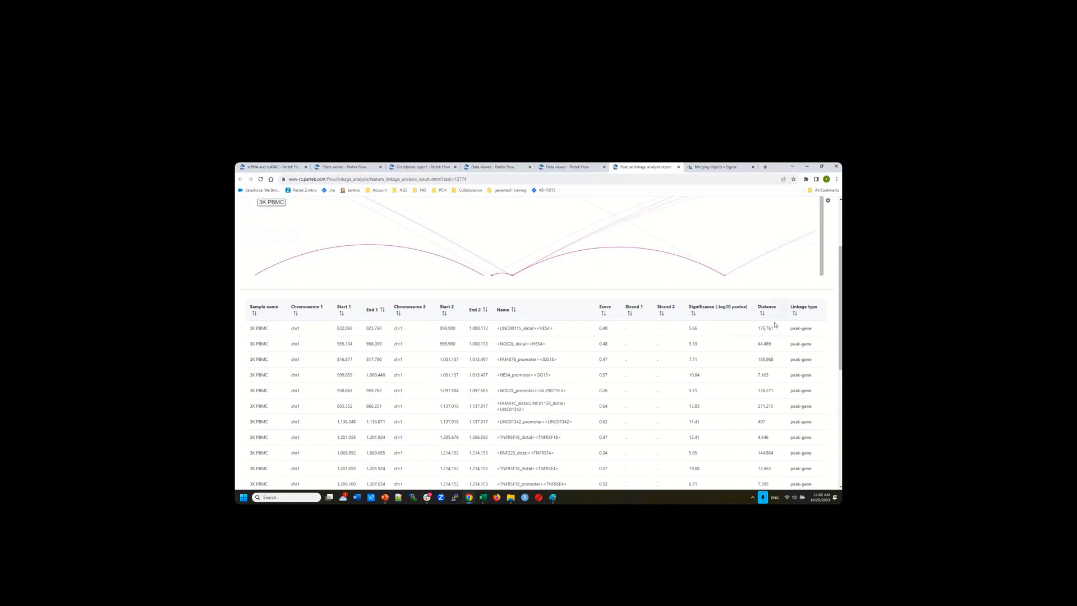
Zoom the genome view out to a wide region of peak-gene arcs and browse the chr1 linkage table
{"action": "scroll", "coordinate": [774, 334], "scroll_direction": "down", "scroll_amount": 2}
{"action": "scroll", "coordinate": [774, 334], "scroll_direction": "down", "scroll_amount": 2}
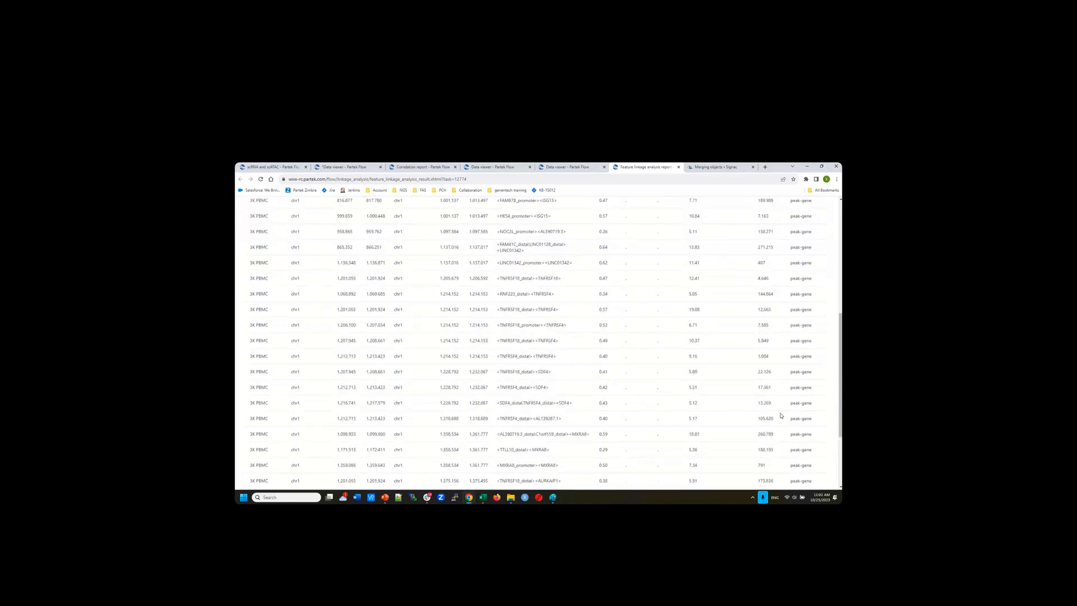
{"action": "scroll", "coordinate": [781, 415], "scroll_direction": "up", "scroll_amount": 4}
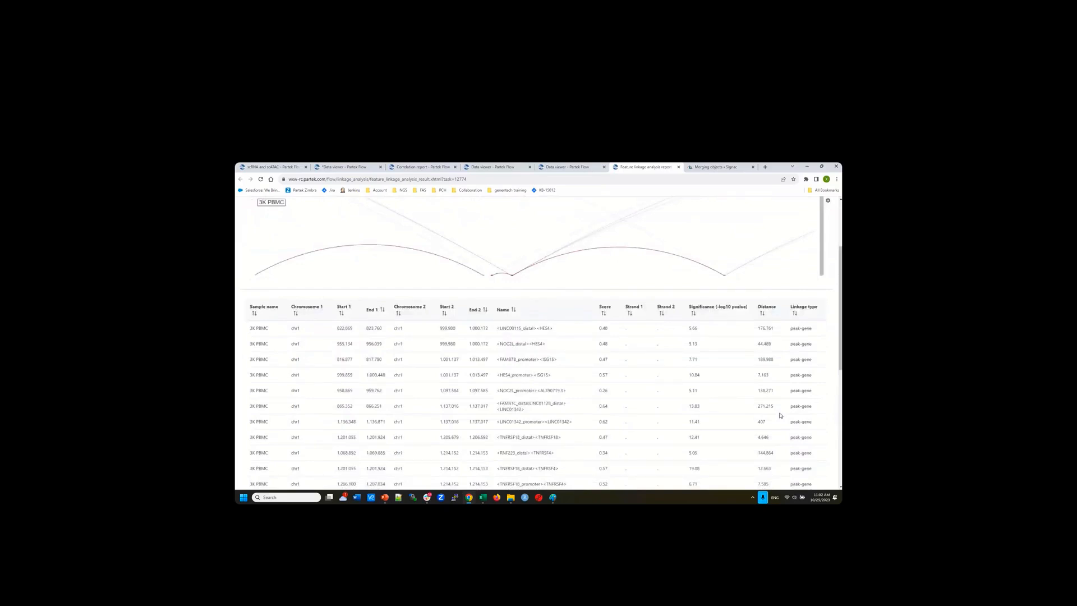
{"action": "scroll", "coordinate": [755, 393], "scroll_direction": "down", "scroll_amount": 7}
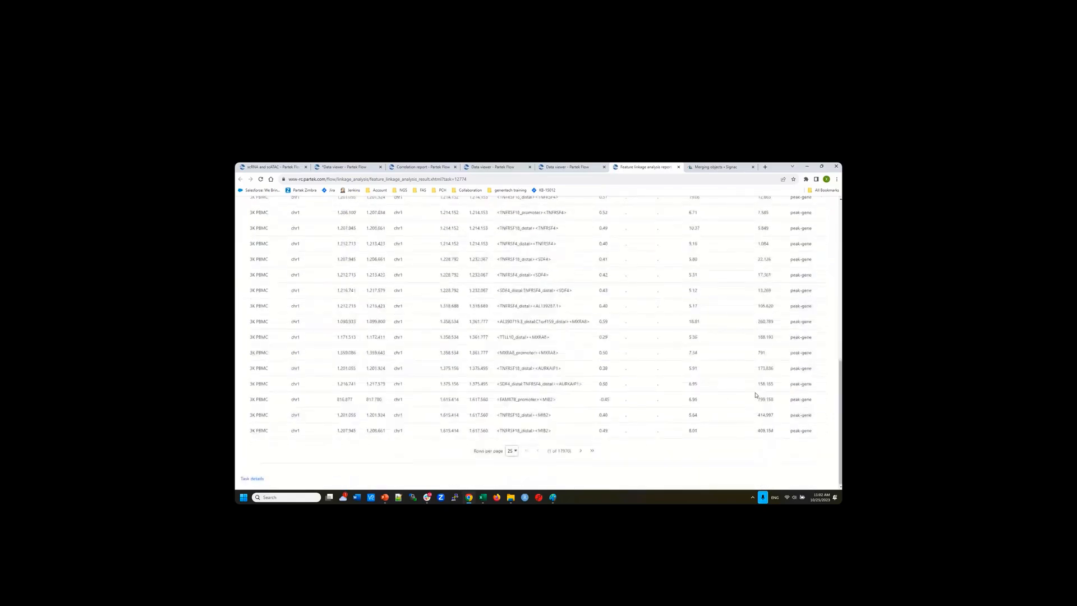
{"action": "scroll", "coordinate": [756, 395], "scroll_direction": "up", "scroll_amount": 8}
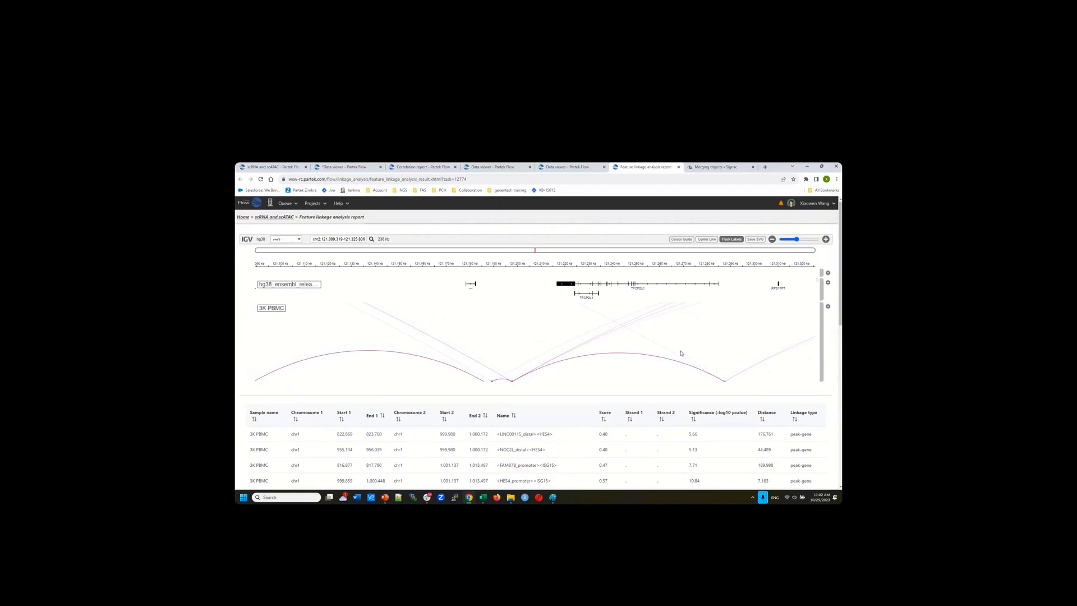
{"action": "scroll", "coordinate": [681, 353], "scroll_direction": "down", "scroll_amount": 1}
{"action": "scroll", "coordinate": [741, 297], "scroll_direction": "up", "scroll_amount": 1}
{"action": "left_click_drag", "start_coordinate": [797, 242], "coordinate": [792, 241]}
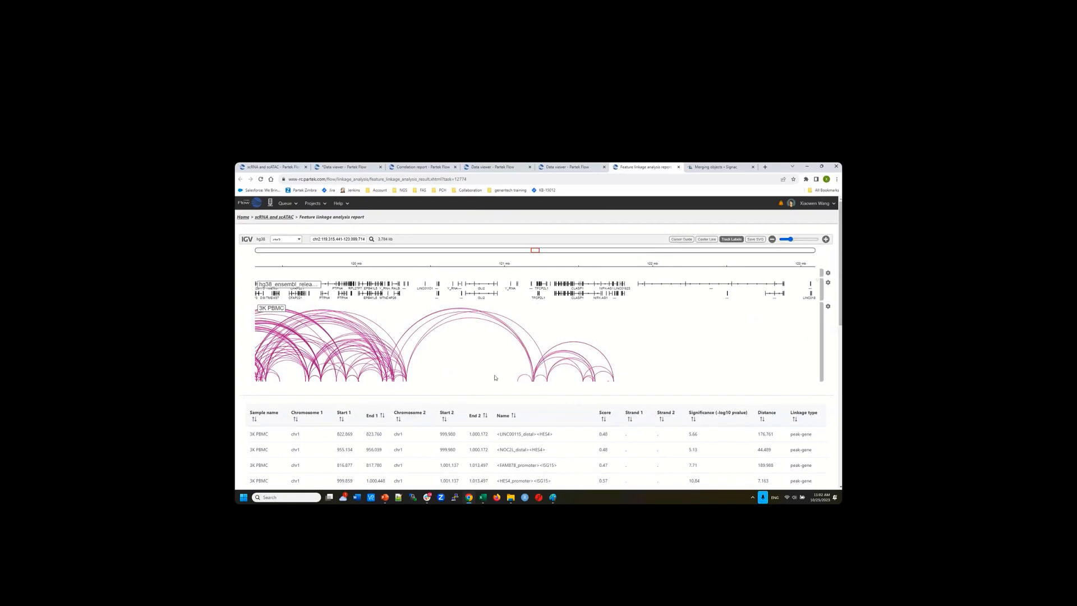
{"action": "scroll", "coordinate": [320, 373], "scroll_direction": "down", "scroll_amount": 3}
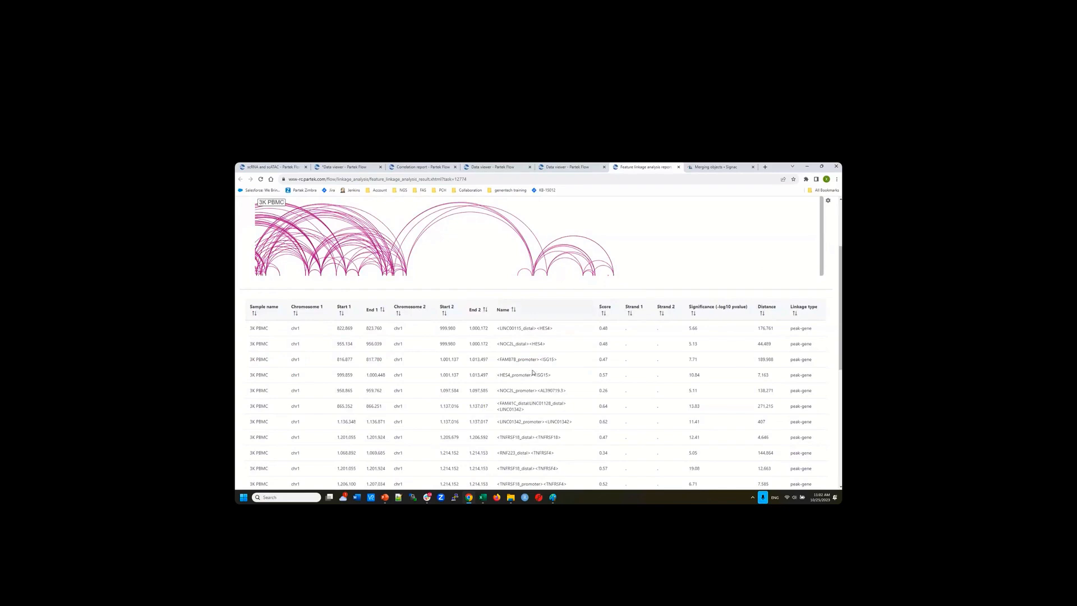
{"action": "scroll", "coordinate": [532, 372], "scroll_direction": "up", "scroll_amount": 3}
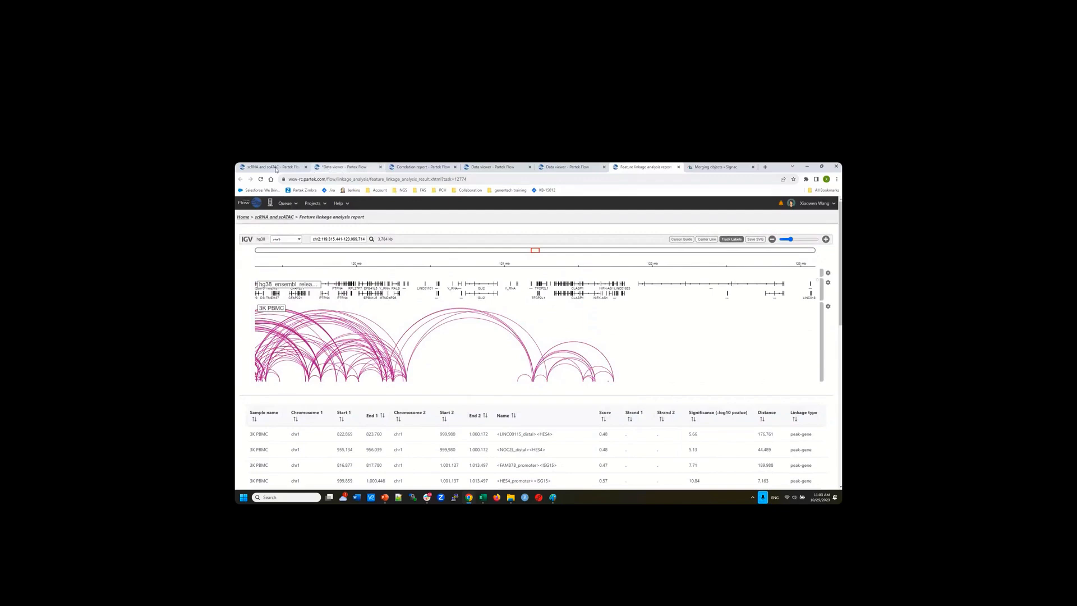
Start a Detect de novo motifs task on the Sig regions node using the hg38 assembly
{"action": "left_click", "coordinate": [274, 166]}
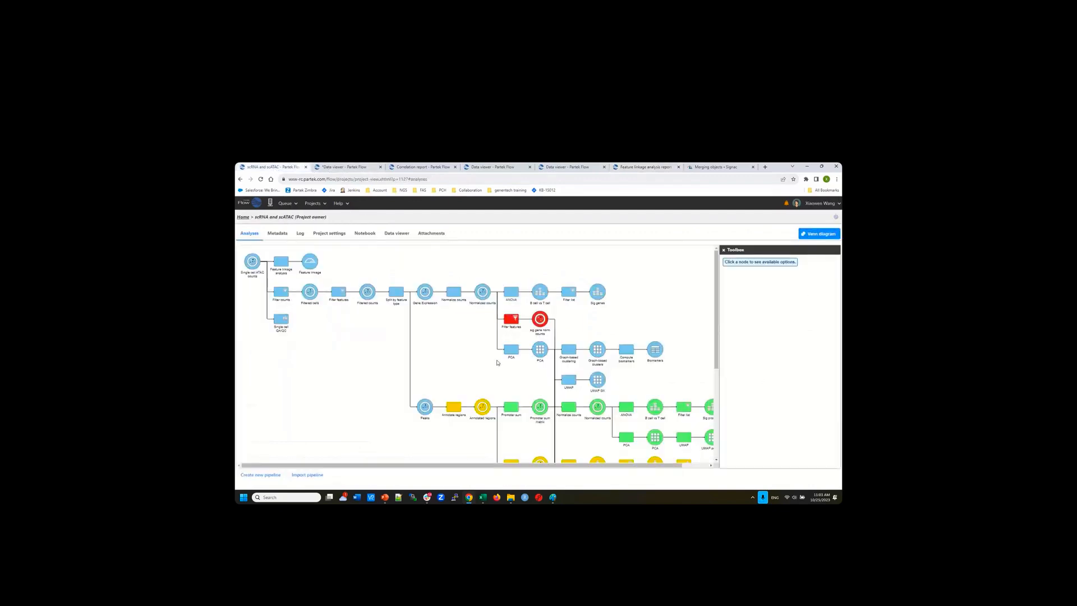
{"action": "scroll", "coordinate": [497, 362], "scroll_direction": "down", "scroll_amount": 3}
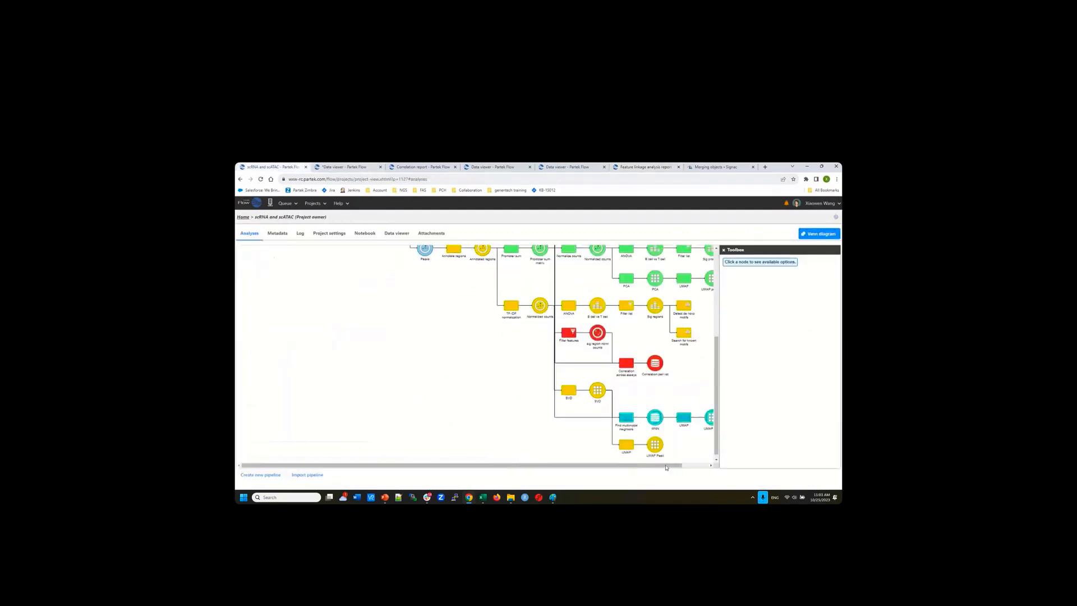
{"action": "left_click_drag", "start_coordinate": [666, 466], "coordinate": [723, 466]}
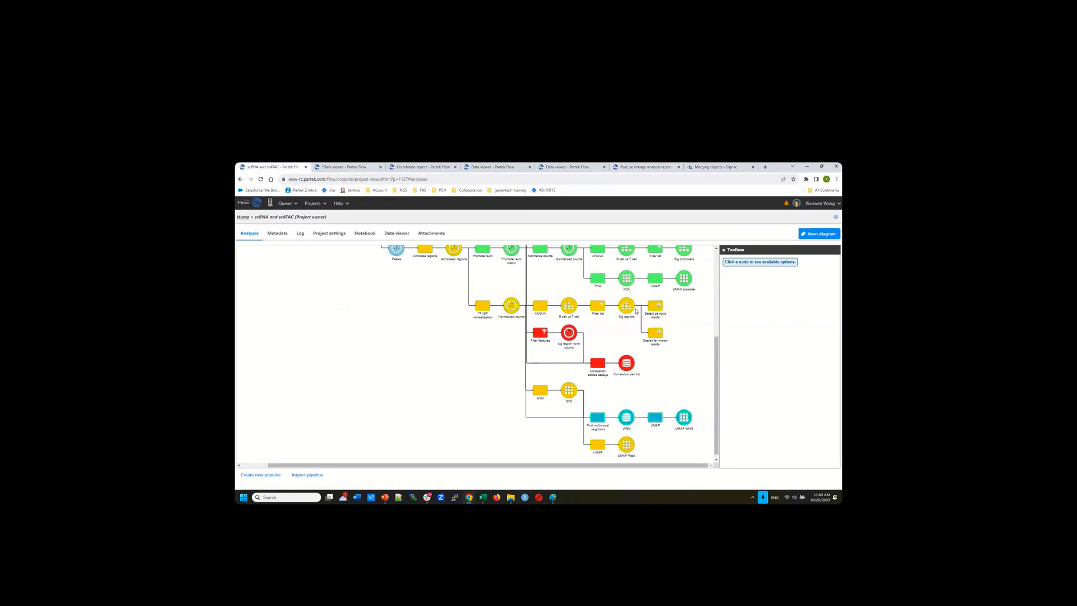
{"action": "mouse_move", "coordinate": [627, 310]}
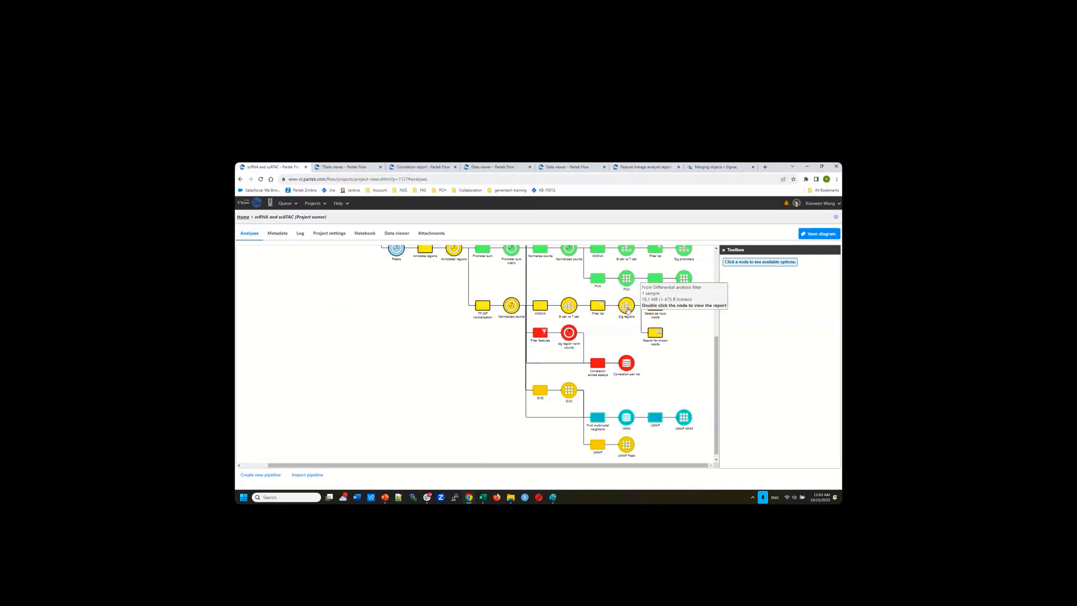
{"action": "left_click", "coordinate": [627, 307]}
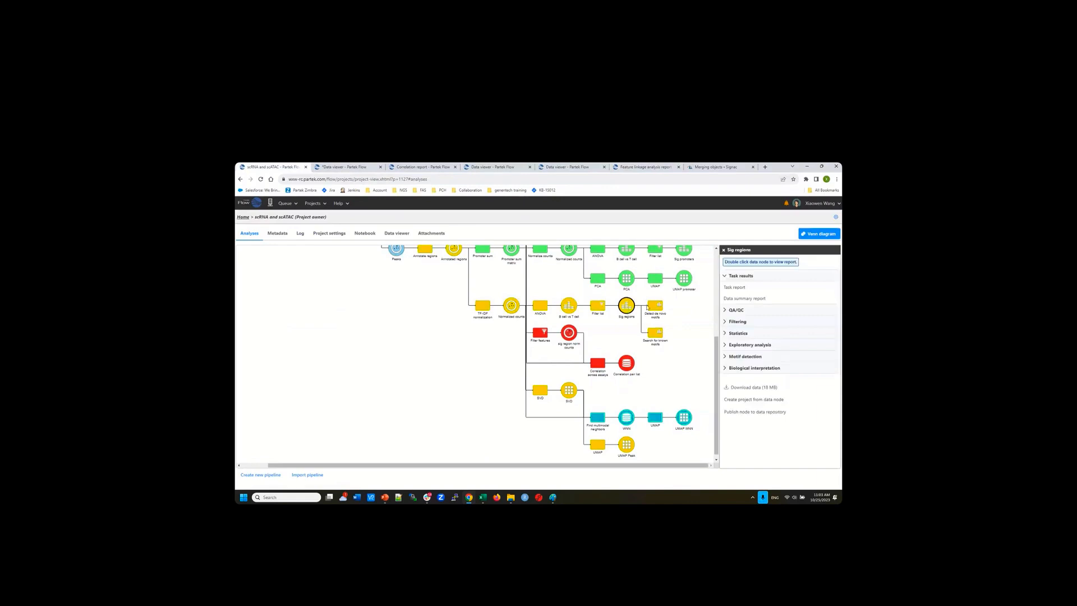
{"action": "left_click", "coordinate": [752, 357]}
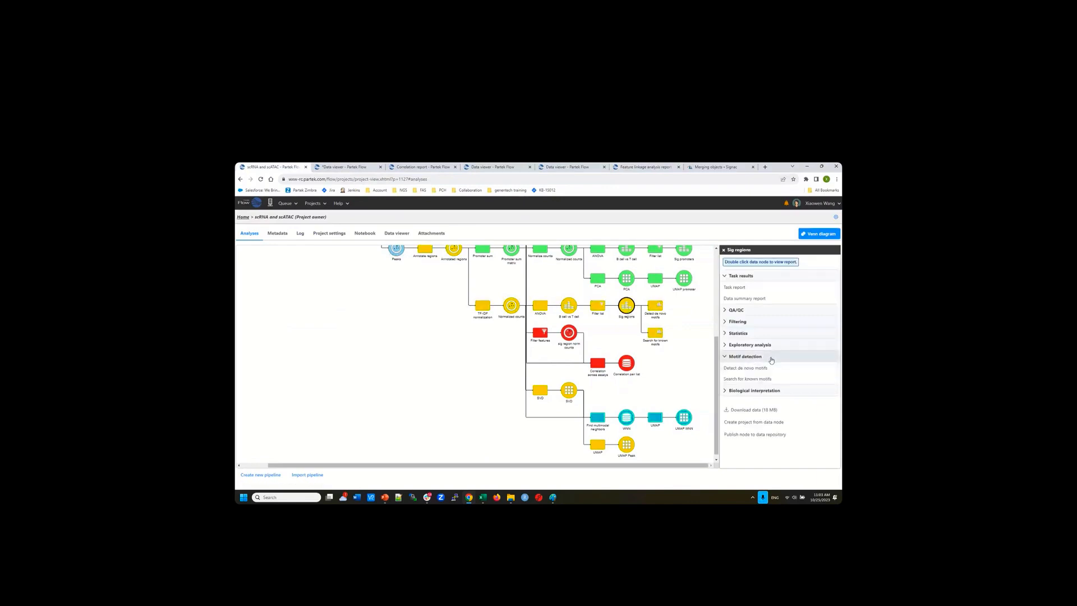
{"action": "left_click", "coordinate": [742, 369]}
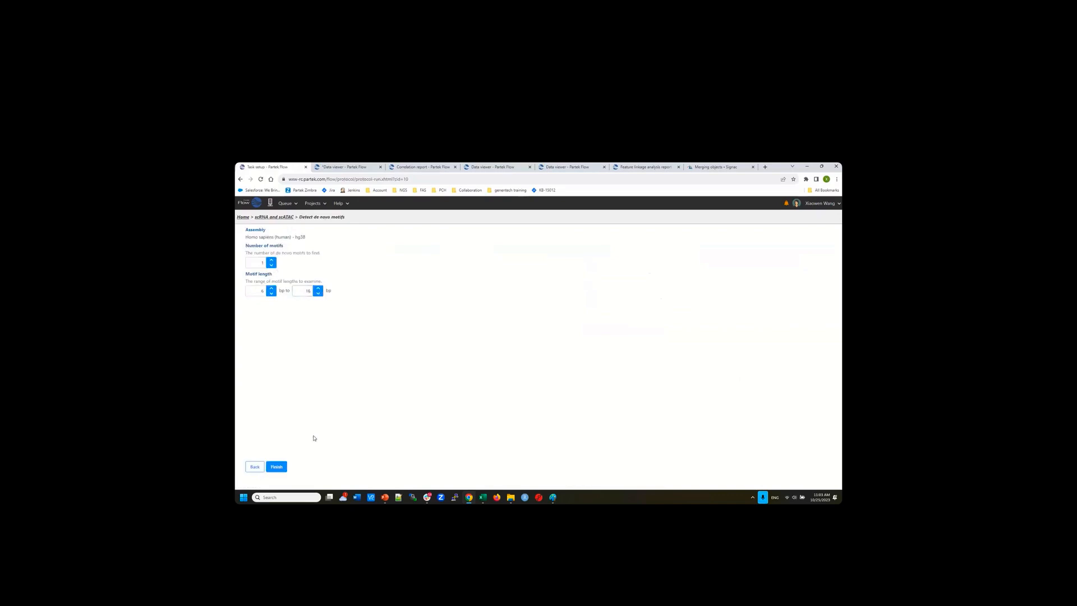
Inspect the Detect de novo motifs report's motif1 instances in the Detail tab, then return to the pipeline
{"action": "left_click", "coordinate": [270, 220]}
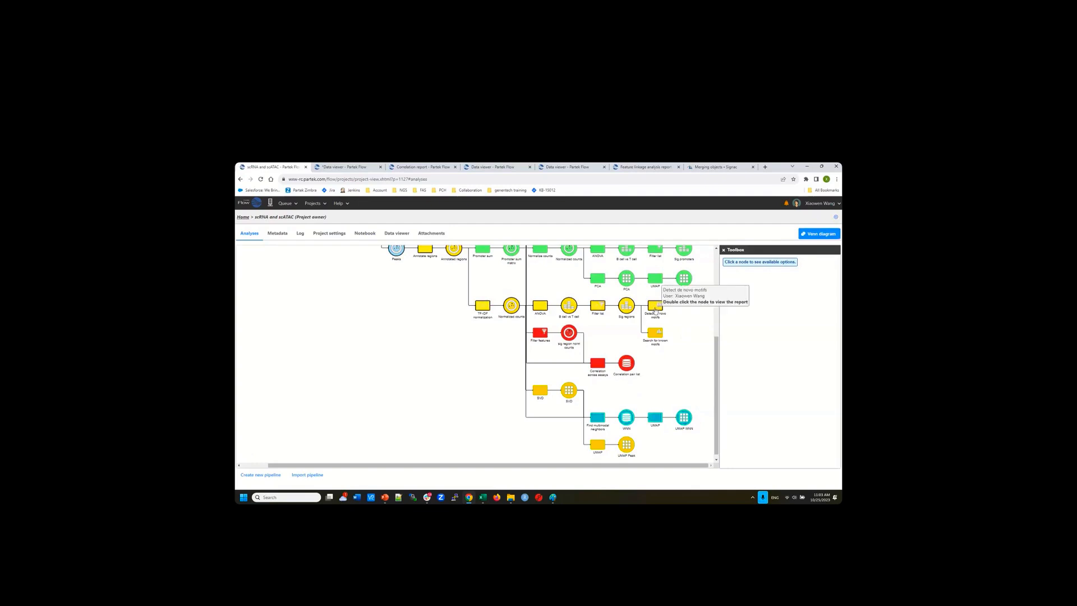
{"action": "double_click", "coordinate": [655, 309]}
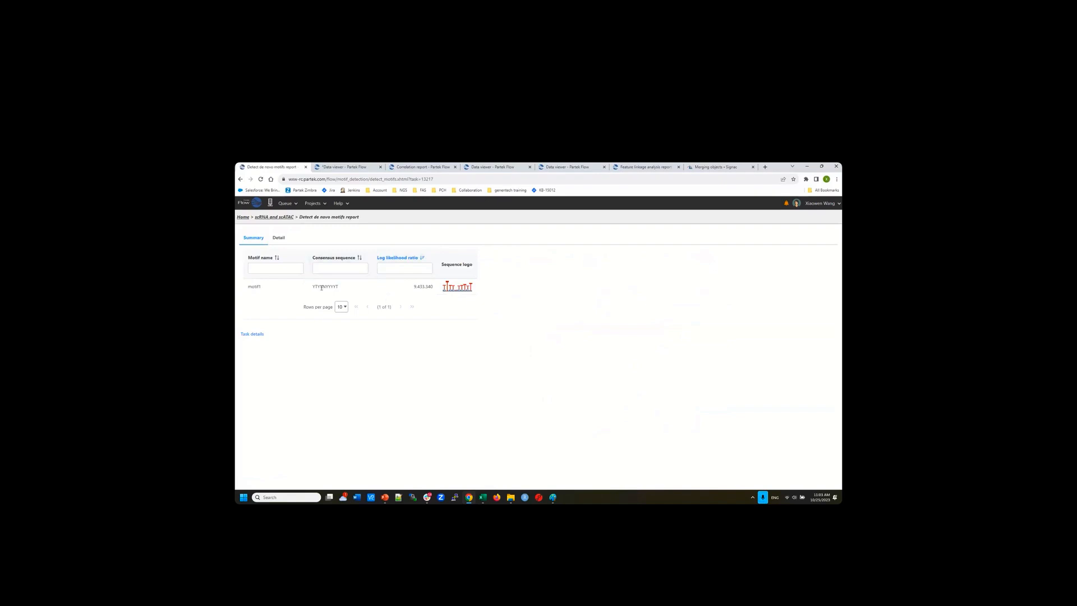
{"action": "left_click", "coordinate": [279, 240]}
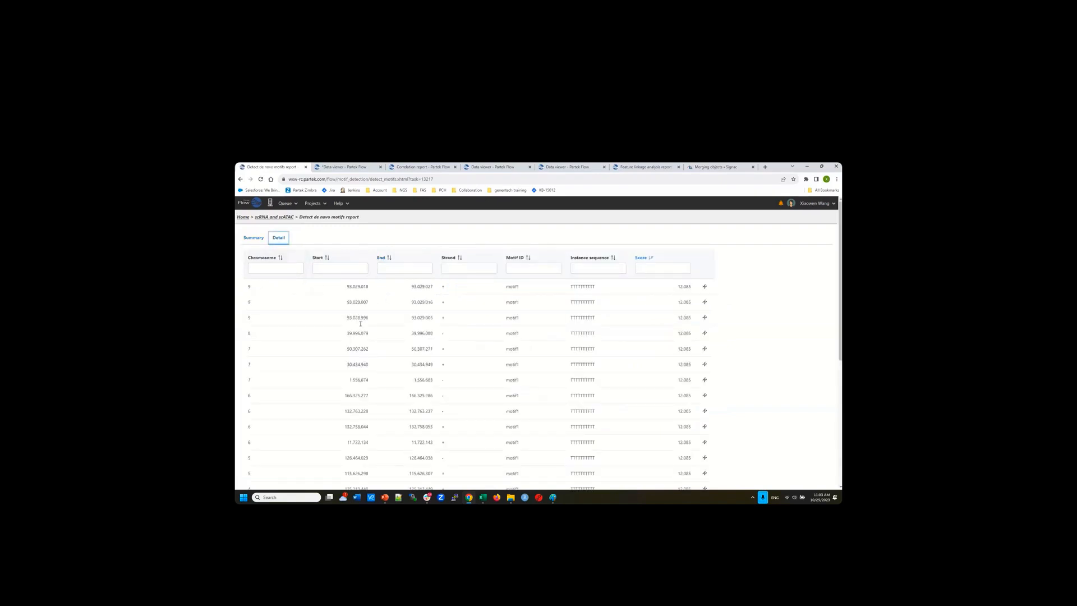
{"action": "left_click", "coordinate": [275, 218]}
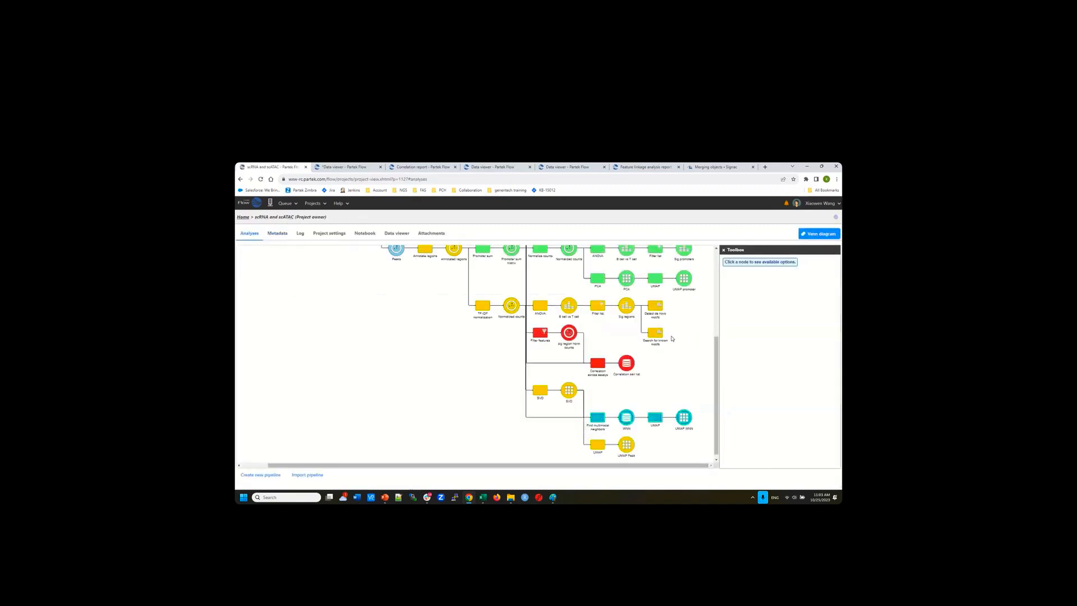
Run Search for known motifs on Sig regions against the Vertebrates database
{"action": "left_click", "coordinate": [627, 305]}
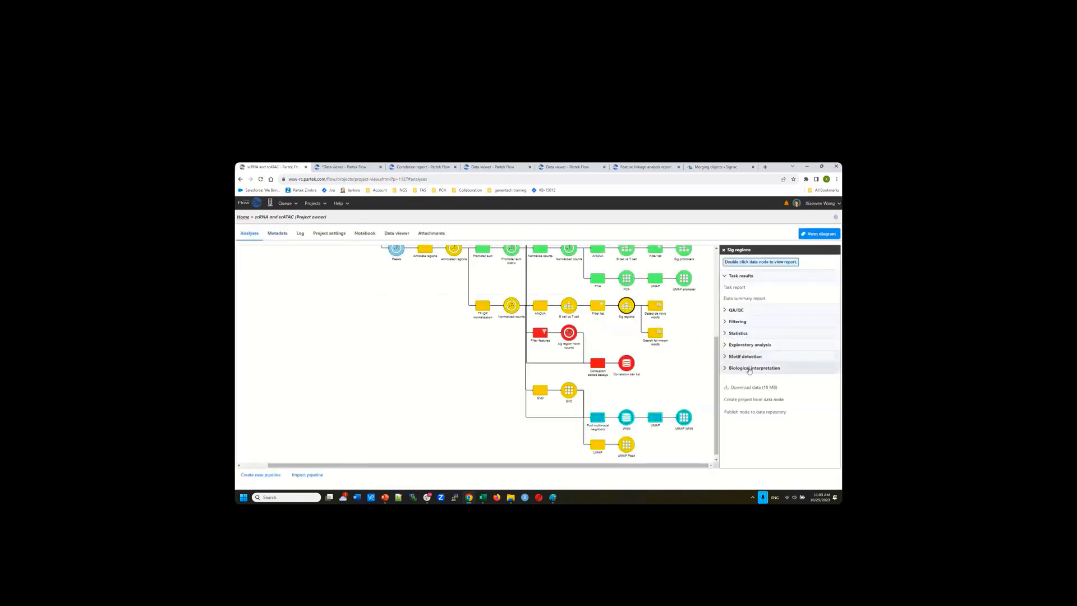
{"action": "left_click", "coordinate": [746, 359]}
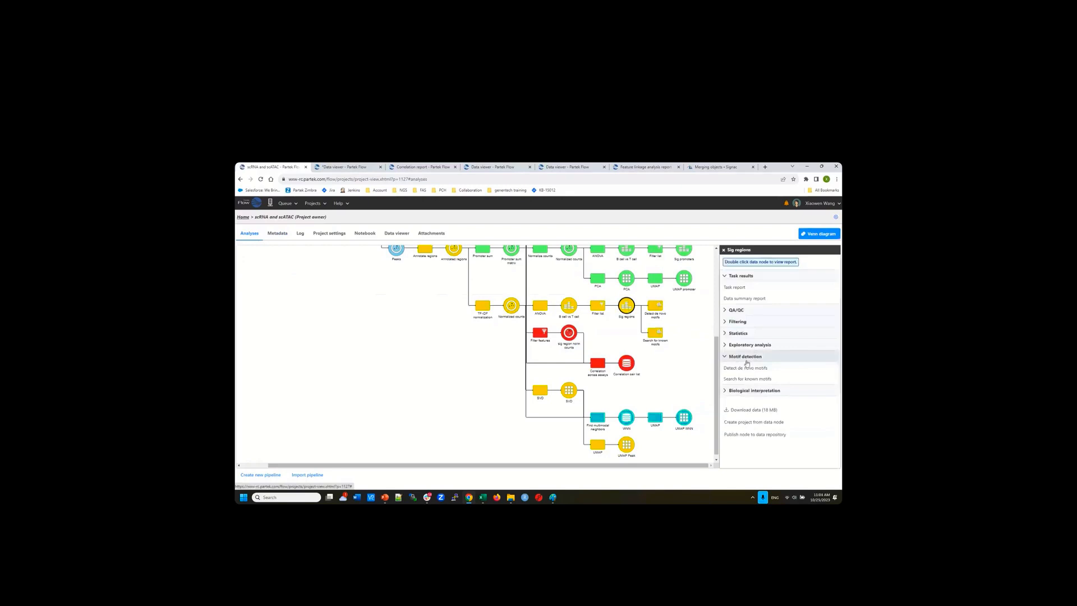
{"action": "left_click", "coordinate": [747, 379]}
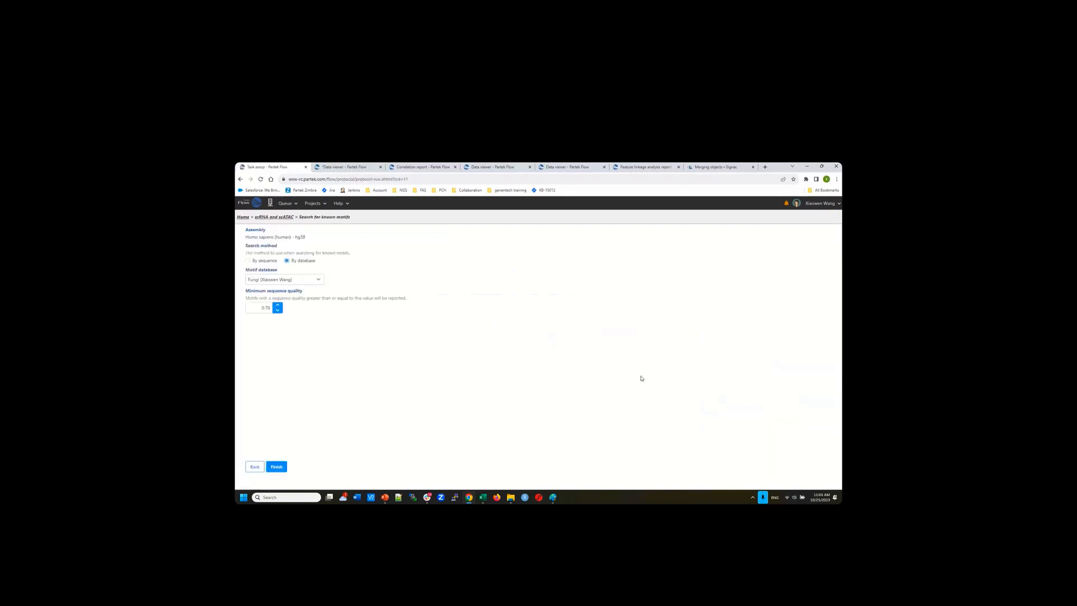
{"action": "left_click", "coordinate": [310, 281]}
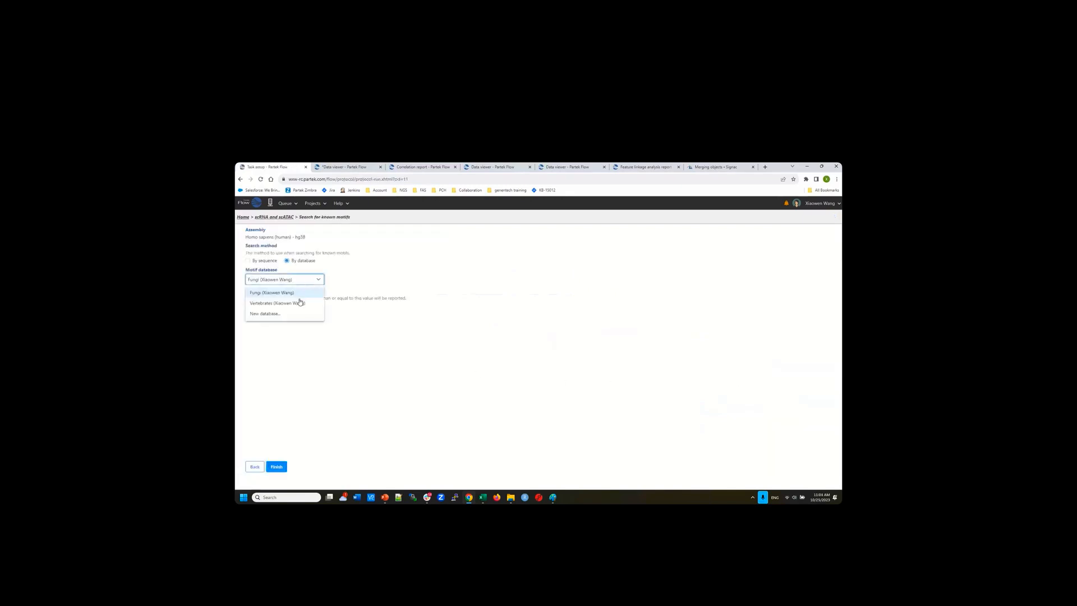
{"action": "left_click", "coordinate": [296, 305]}
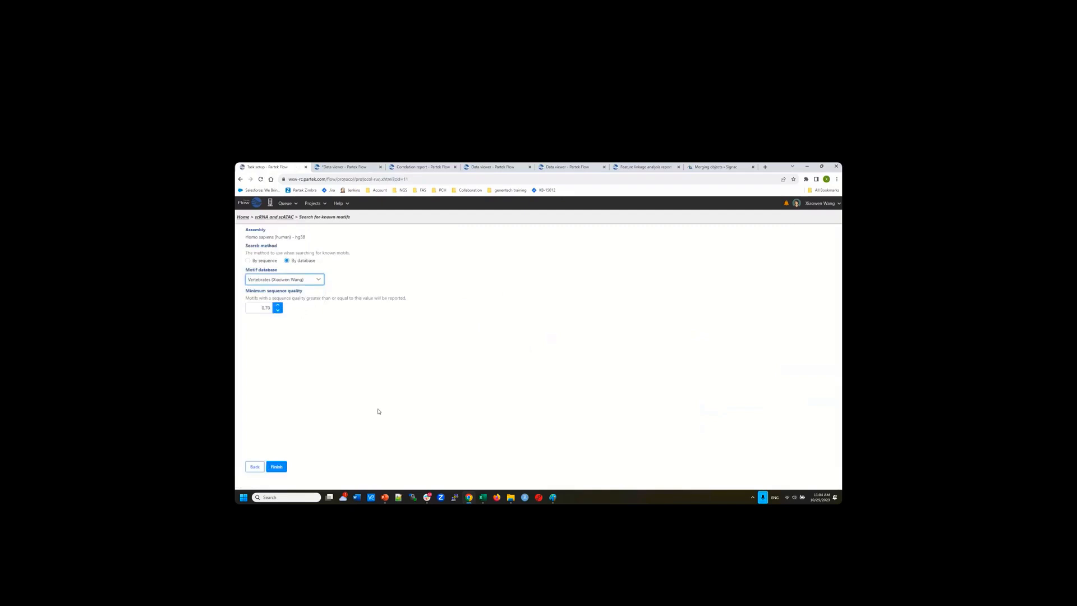
{"action": "left_click", "coordinate": [277, 217]}
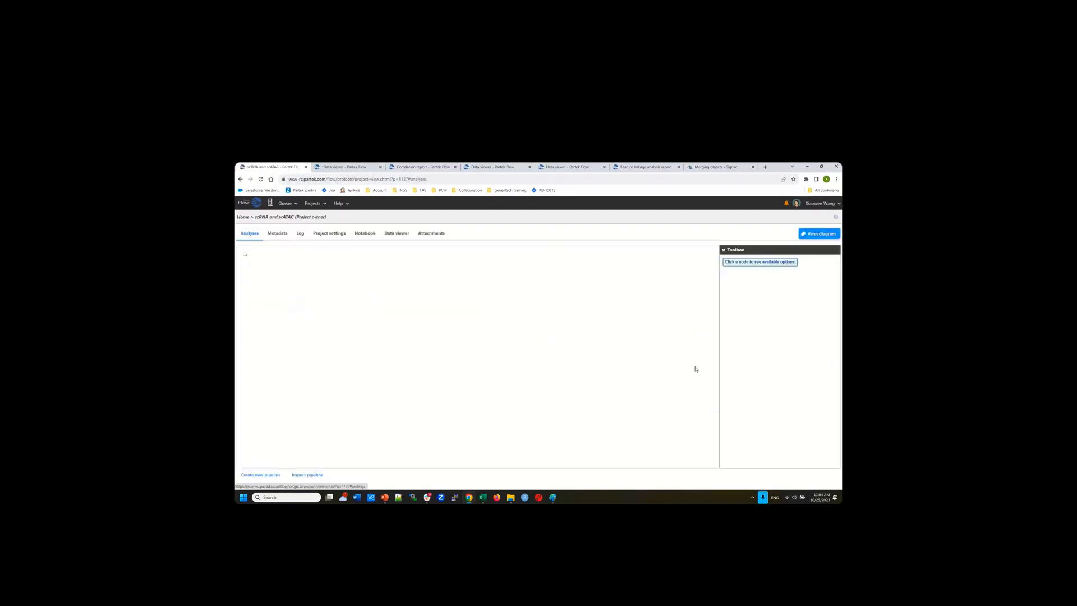
Review the known motifs report and open SP1's JASPAR profile MA0079.3
{"action": "left_click", "coordinate": [657, 335]}
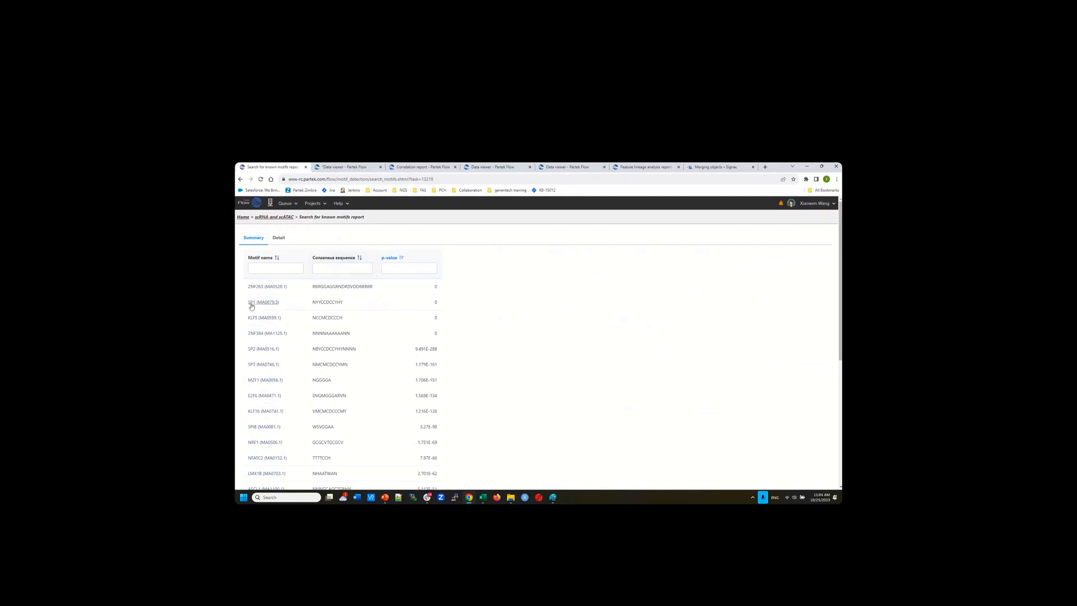
{"action": "left_click", "coordinate": [279, 239]}
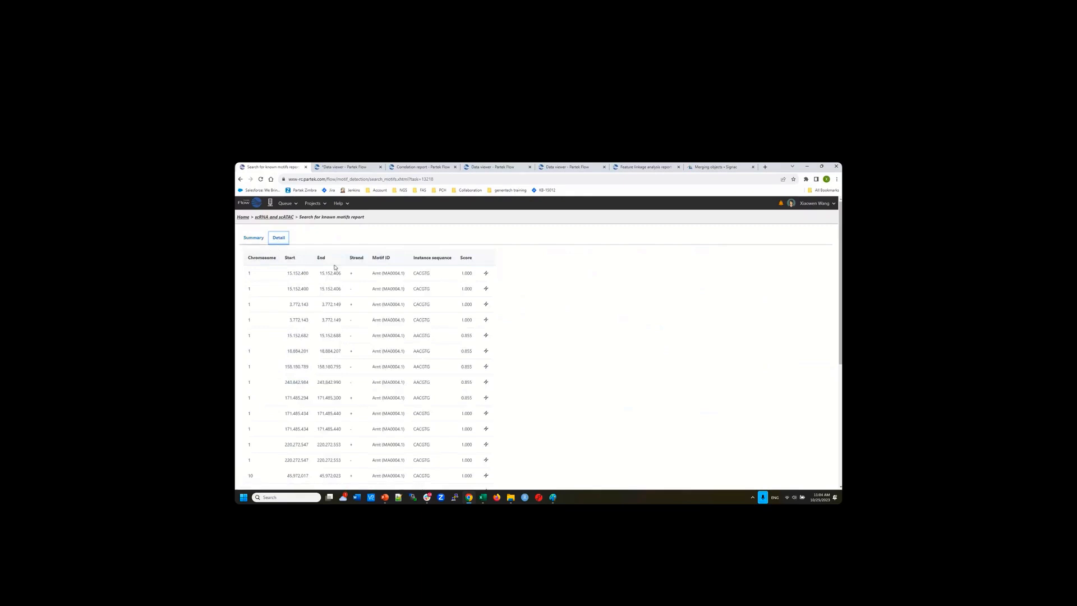
{"action": "left_click", "coordinate": [252, 238]}
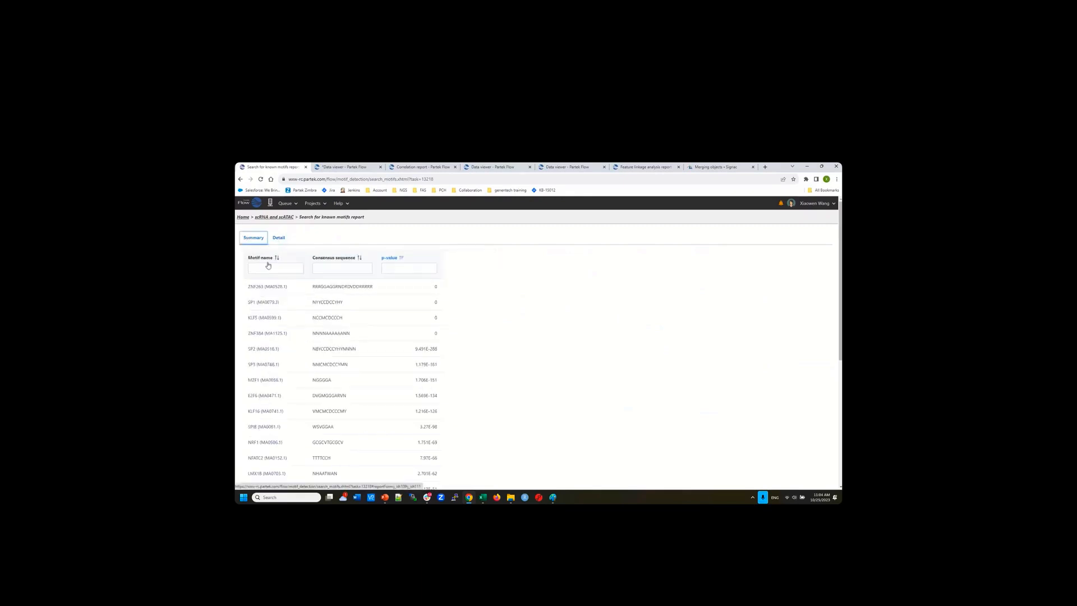
{"action": "left_click", "coordinate": [268, 303]}
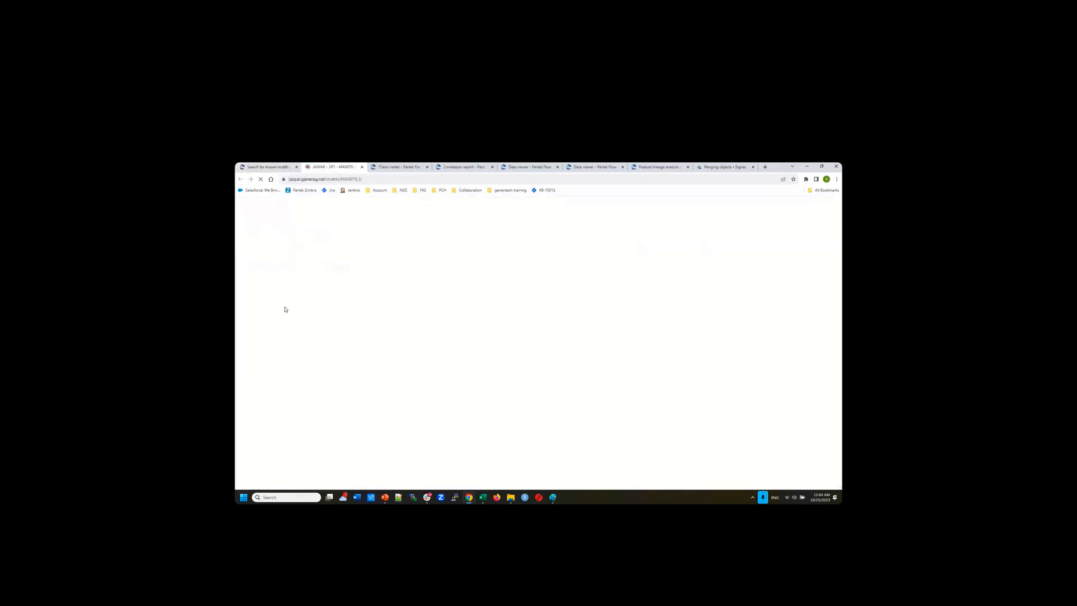